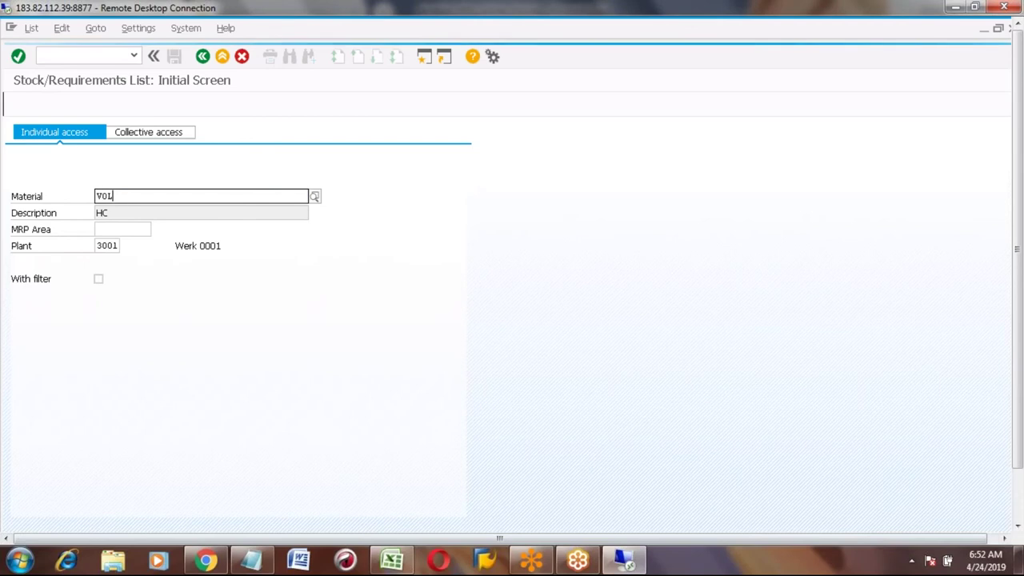
Step: Display the stock/requirements list for material VOLVO_BUS in plant 3001 and check its stock line
{"action": "type", "text": "_B"}
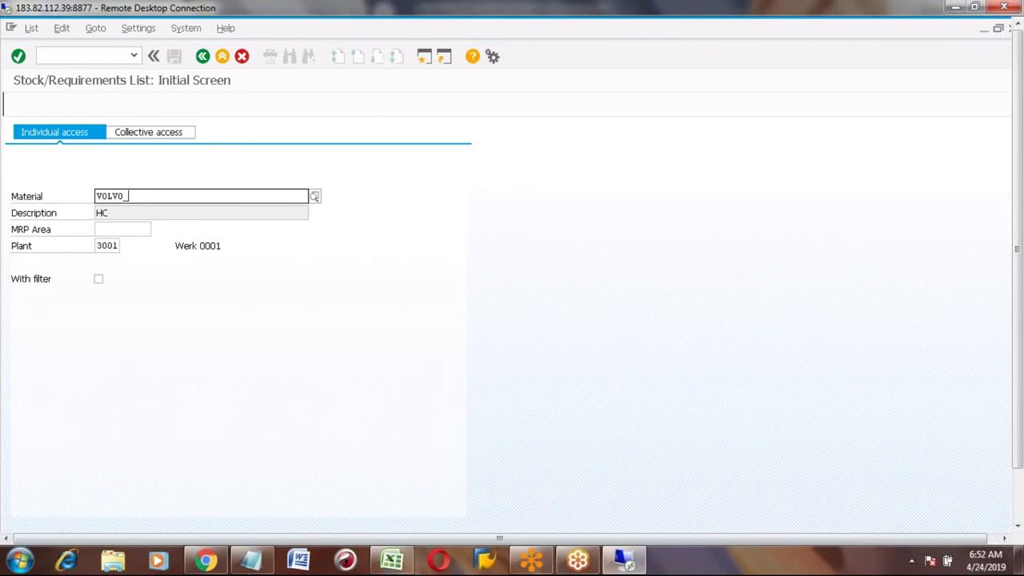
{"action": "key", "text": "Down"}
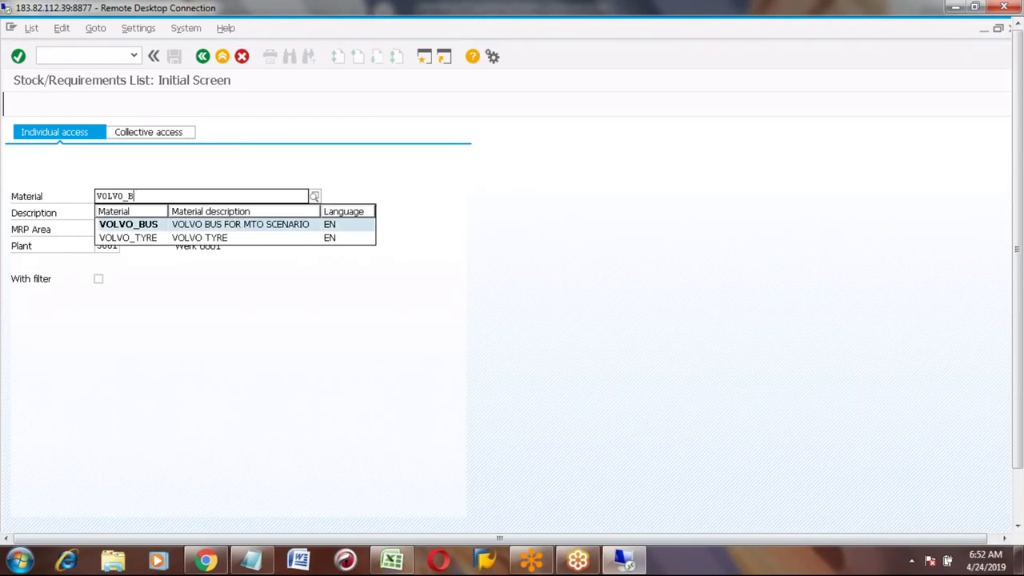
{"action": "key", "text": "Return"}
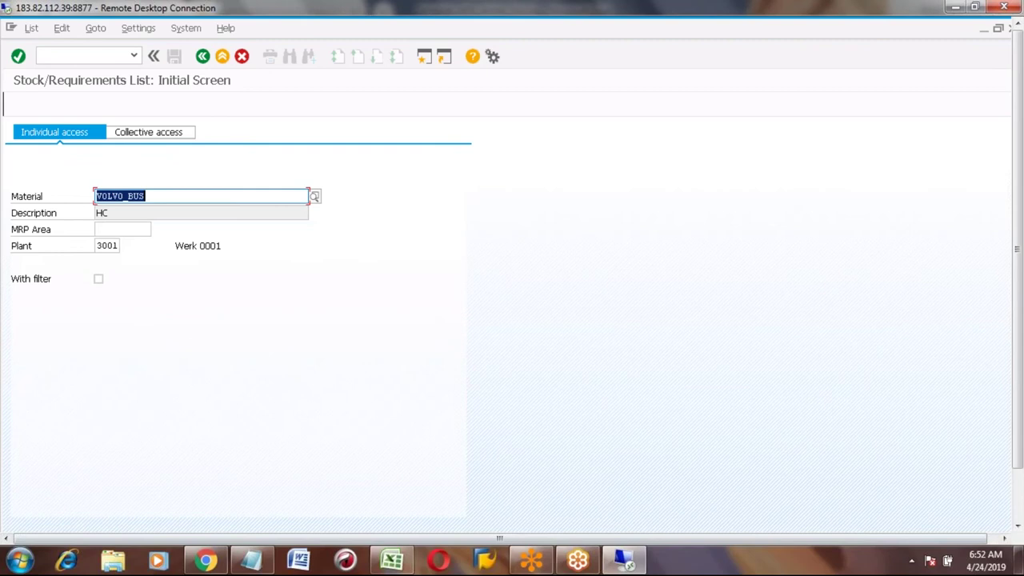
{"action": "key", "text": "Return"}
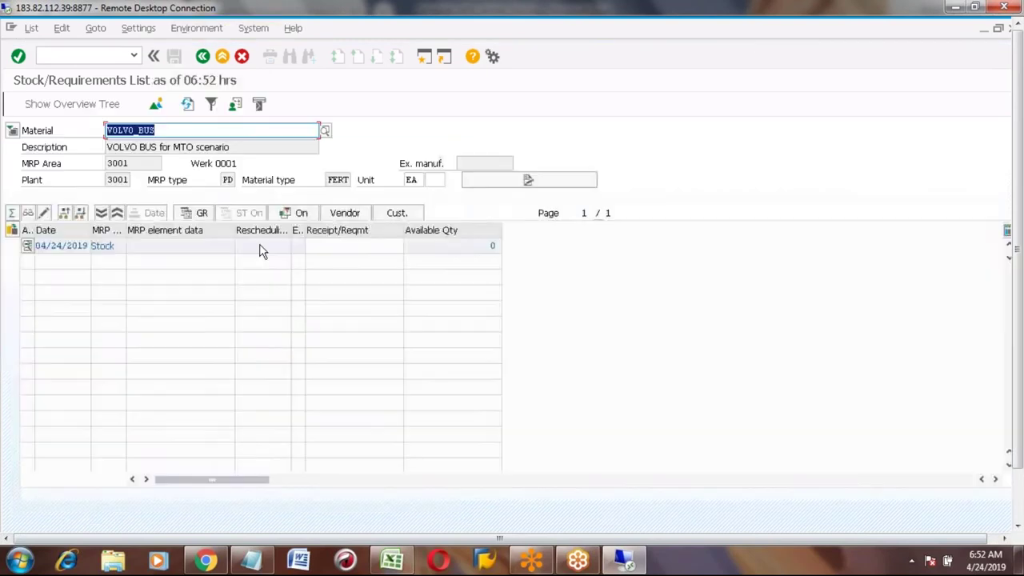
{"action": "left_click", "coordinate": [113, 247]}
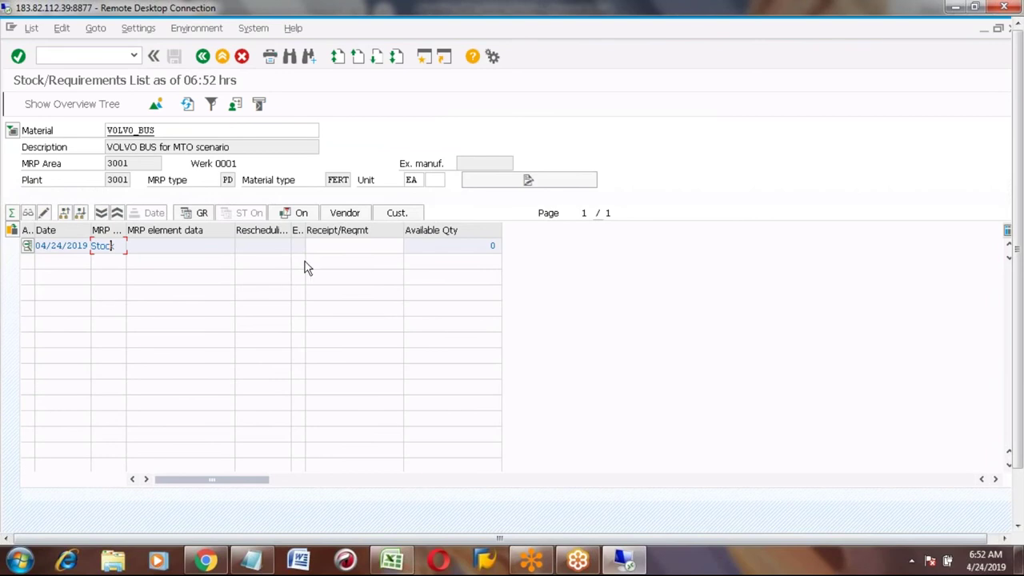
Step: Leave the stock/requirements list and open the Create Sales Documents transaction (VA01)
{"action": "left_click", "coordinate": [223, 59]}
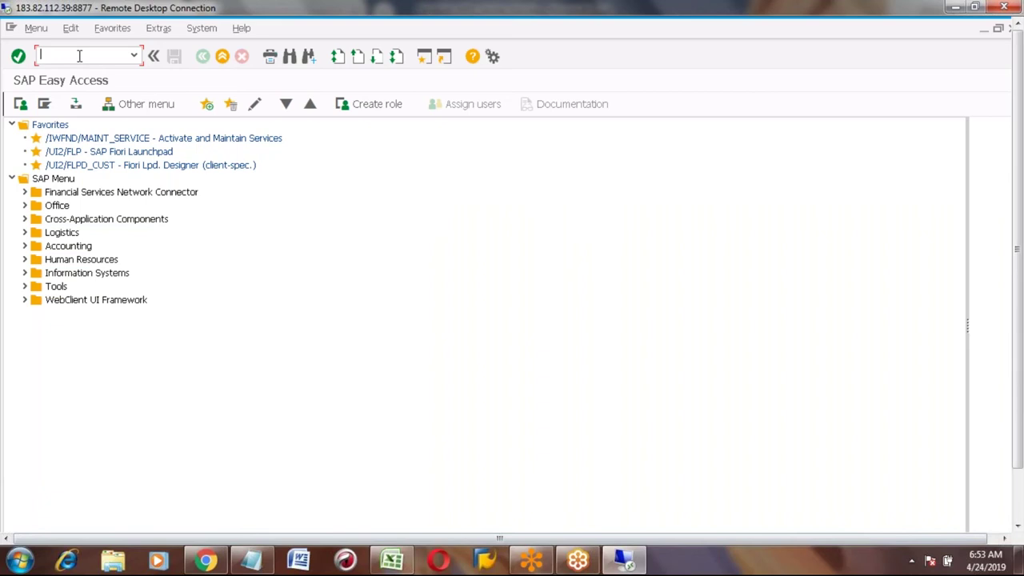
{"action": "type", "text": "MD04"}
{"action": "key", "text": "Return"}
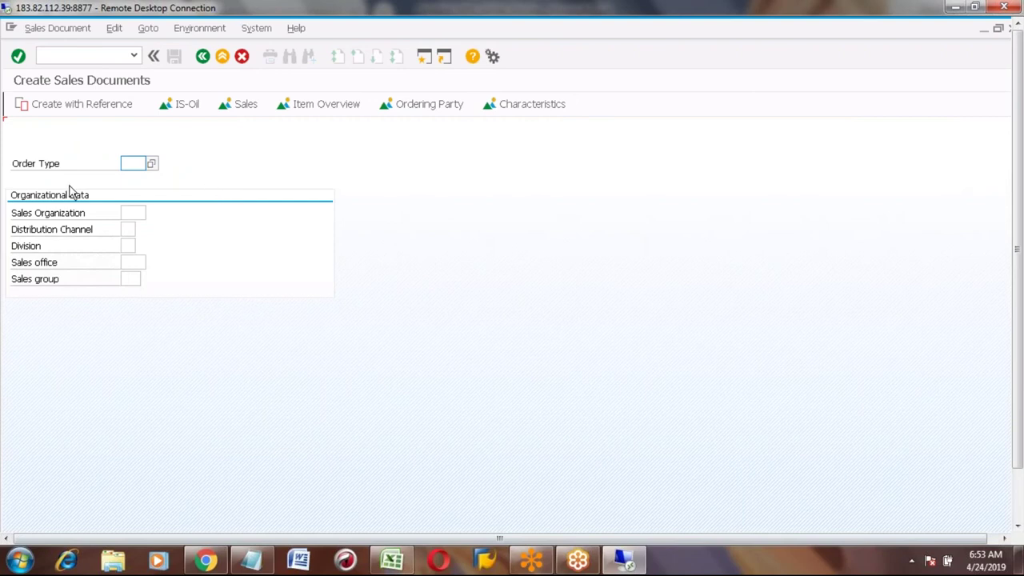
Step: Set the order type to OR and the sales organization to SL01 for the new sales document
{"action": "left_click", "coordinate": [26, 168]}
{"action": "left_click", "coordinate": [132, 163]}
{"action": "type", "text": "OR"}
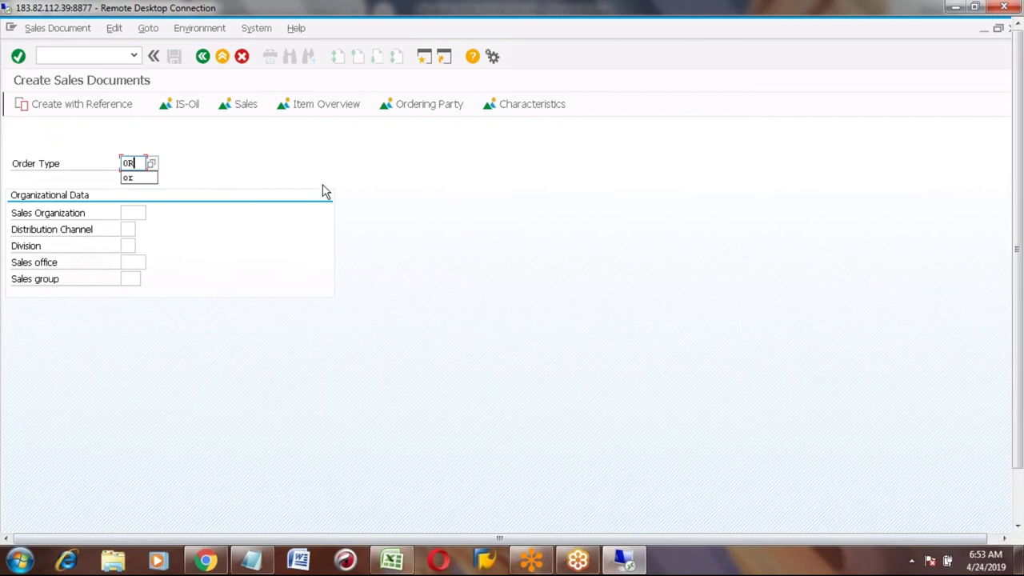
{"action": "key", "text": "Escape"}
{"action": "left_click", "coordinate": [135, 212]}
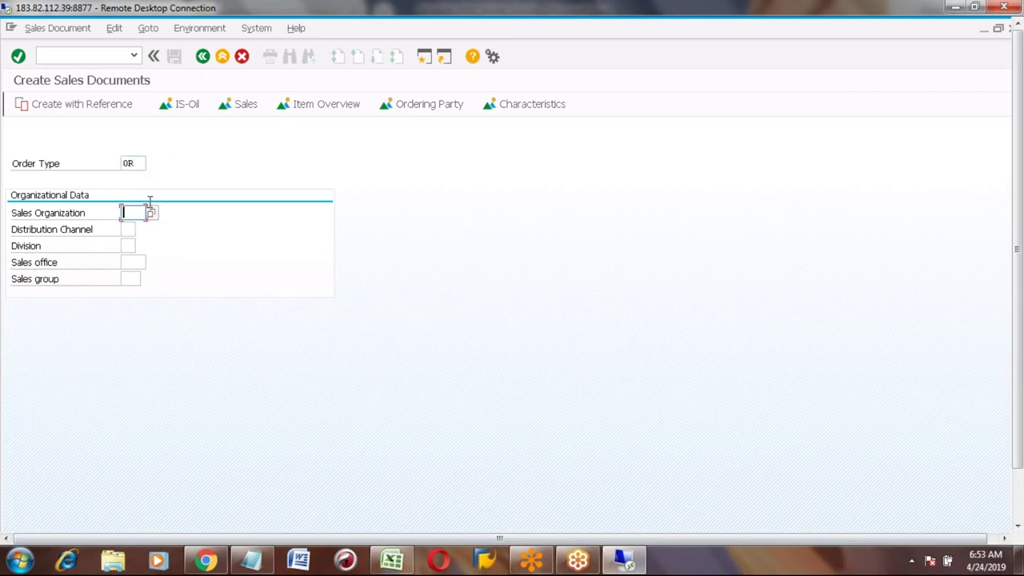
{"action": "type", "text": "SL"}
{"action": "key", "text": "Down"}
{"action": "key", "text": "Return"}
Step: Set both the distribution channel and the division to S1 in the organizational data
{"action": "left_click", "coordinate": [128, 230]}
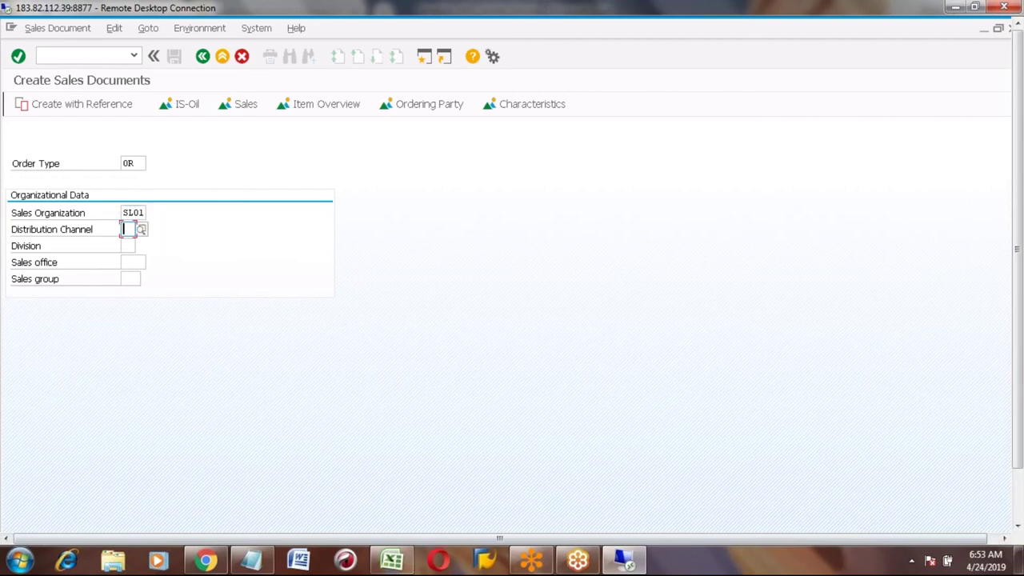
{"action": "key", "text": "Down"}
{"action": "key", "text": "Return"}
{"action": "left_click", "coordinate": [128, 246]}
{"action": "key", "text": "Down"}
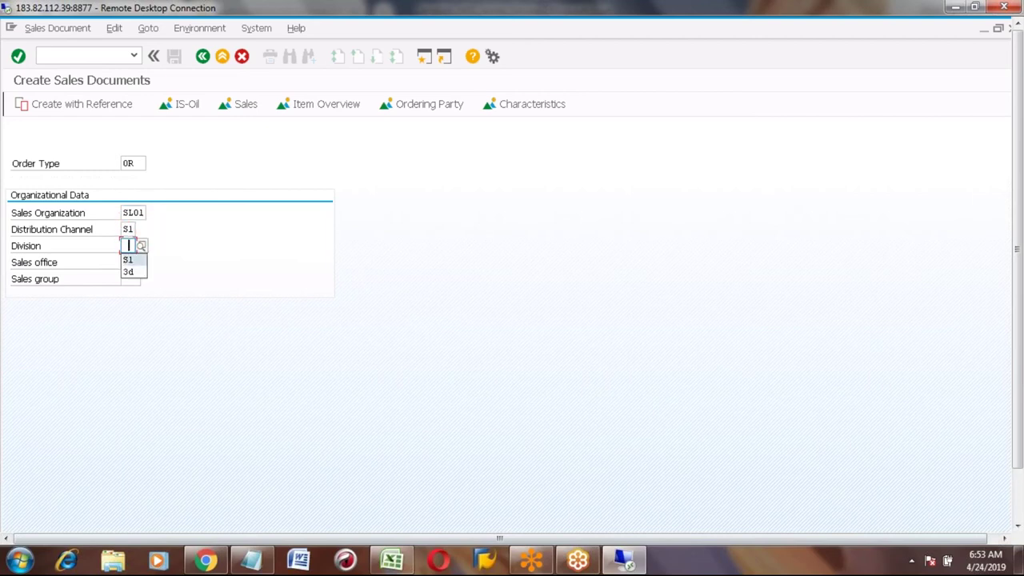
{"action": "key", "text": "Return"}
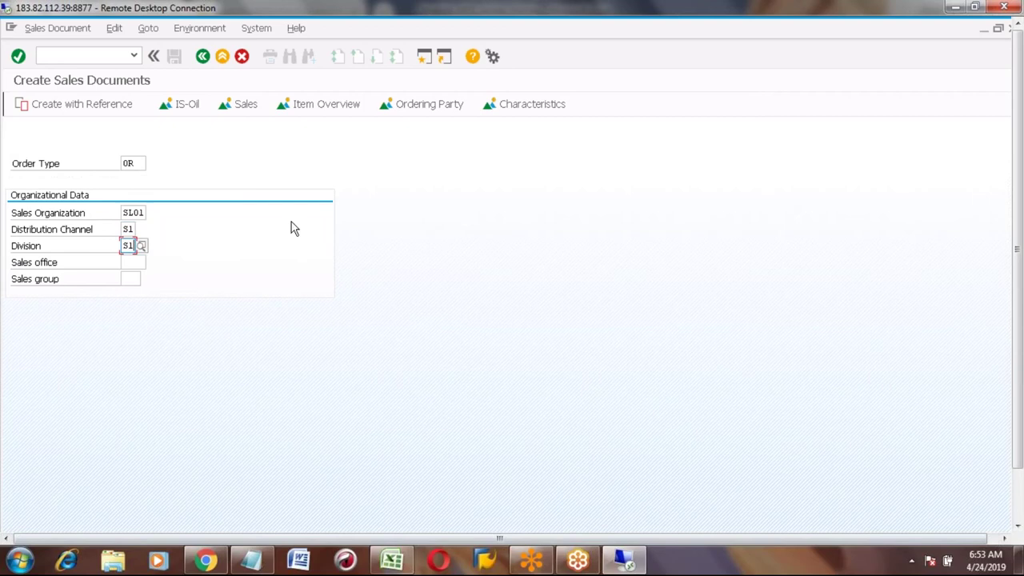
Step: Examine the list of available sales document types for the order type, then close it without choosing one
{"action": "left_click", "coordinate": [143, 164]}
{"action": "left_click", "coordinate": [151, 164]}
{"action": "left_click", "coordinate": [390, 265]}
{"action": "scroll", "coordinate": [390, 264], "scroll_direction": "down", "scroll_amount": 20}
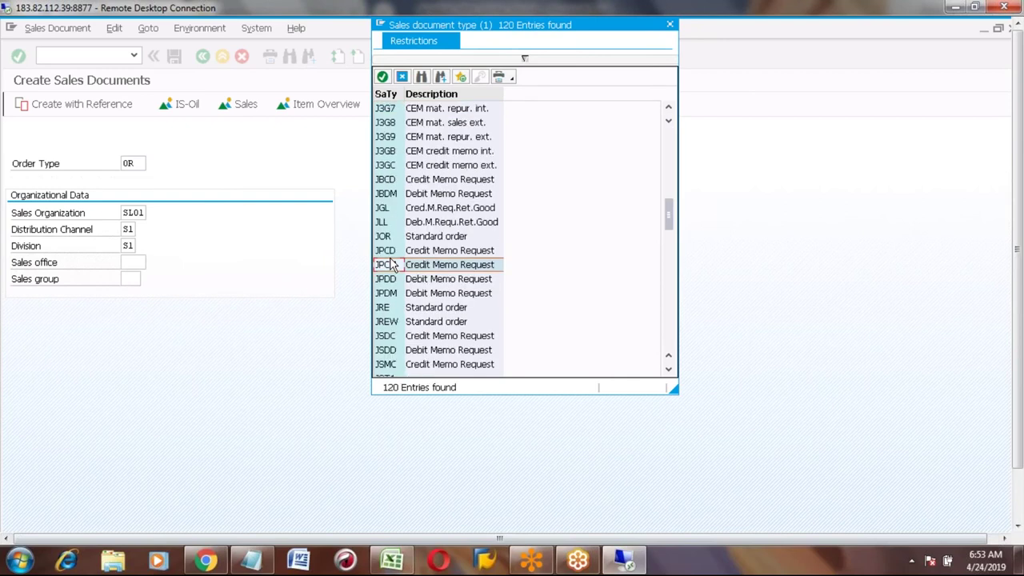
{"action": "scroll", "coordinate": [390, 265], "scroll_direction": "down", "scroll_amount": 6}
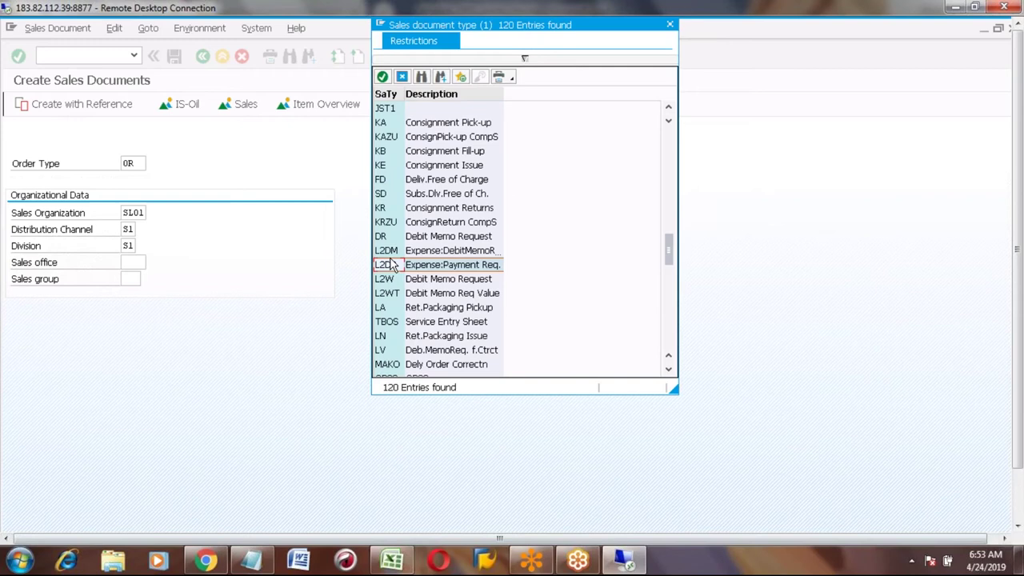
{"action": "scroll", "coordinate": [390, 265], "scroll_direction": "down", "scroll_amount": 6}
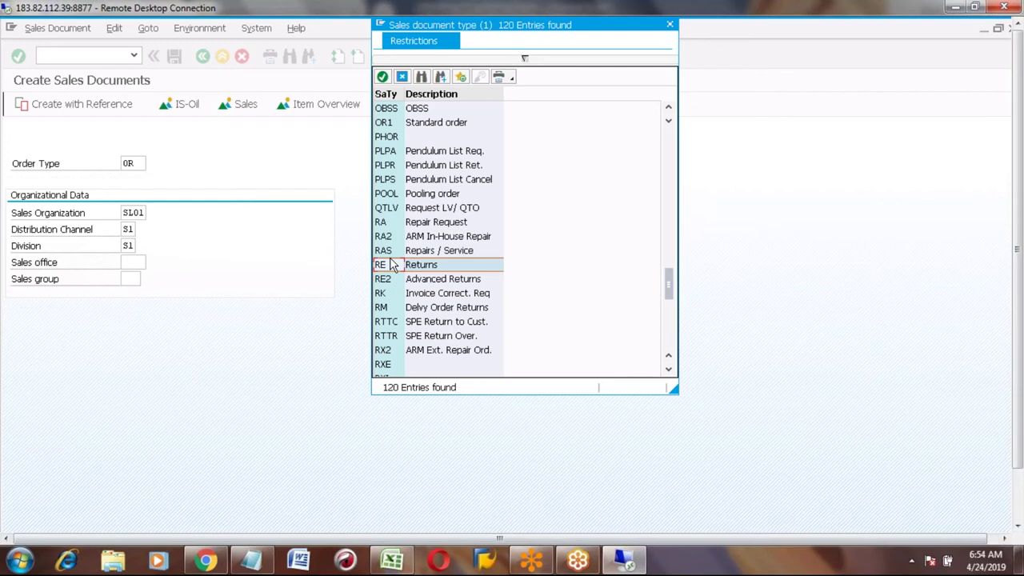
{"action": "scroll", "coordinate": [392, 265], "scroll_direction": "up", "scroll_amount": 6}
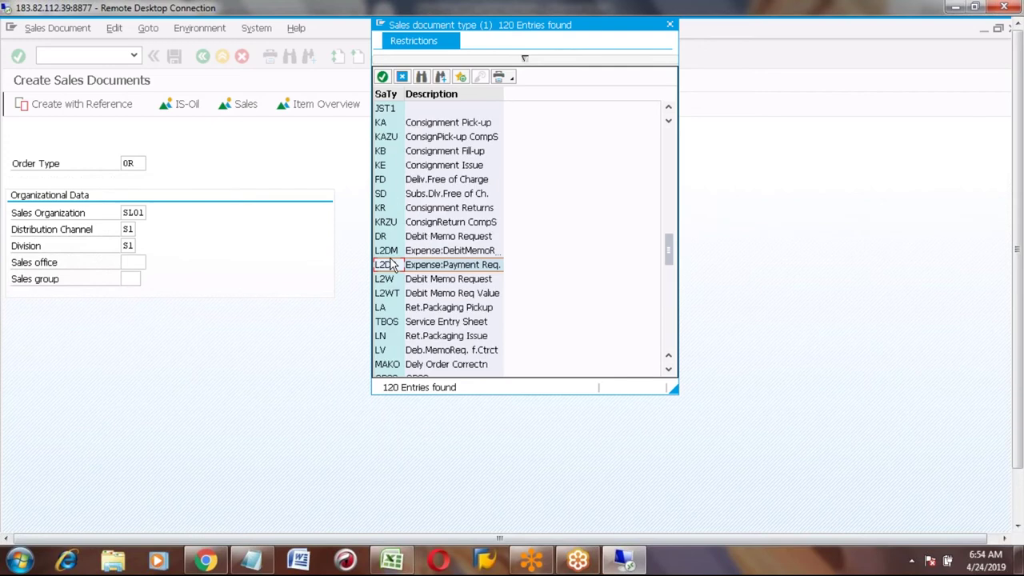
{"action": "scroll", "coordinate": [392, 264], "scroll_direction": "up", "scroll_amount": 6}
{"action": "scroll", "coordinate": [392, 265], "scroll_direction": "down", "scroll_amount": 6}
{"action": "scroll", "coordinate": [392, 265], "scroll_direction": "down", "scroll_amount": 6}
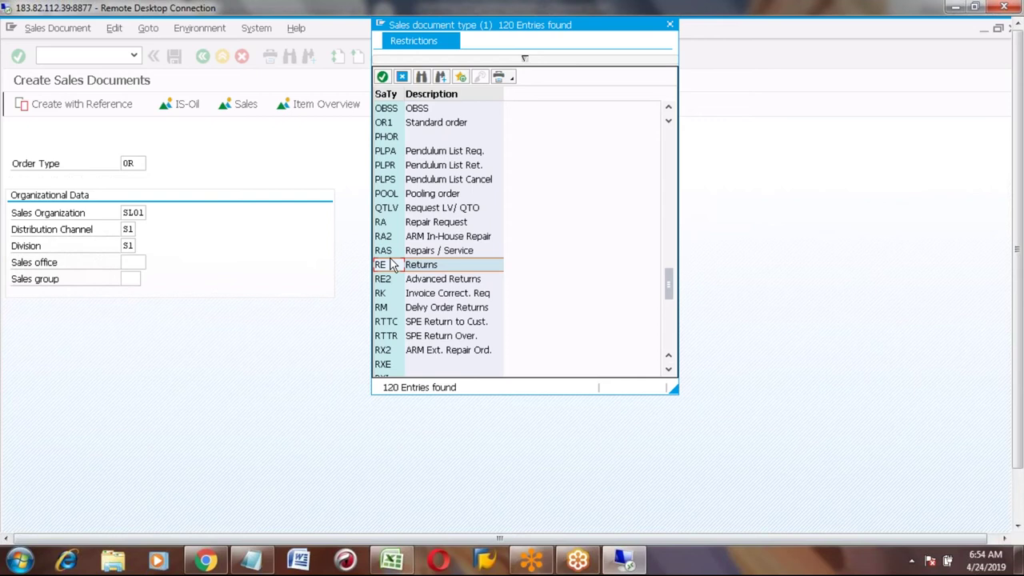
{"action": "left_click", "coordinate": [670, 26]}
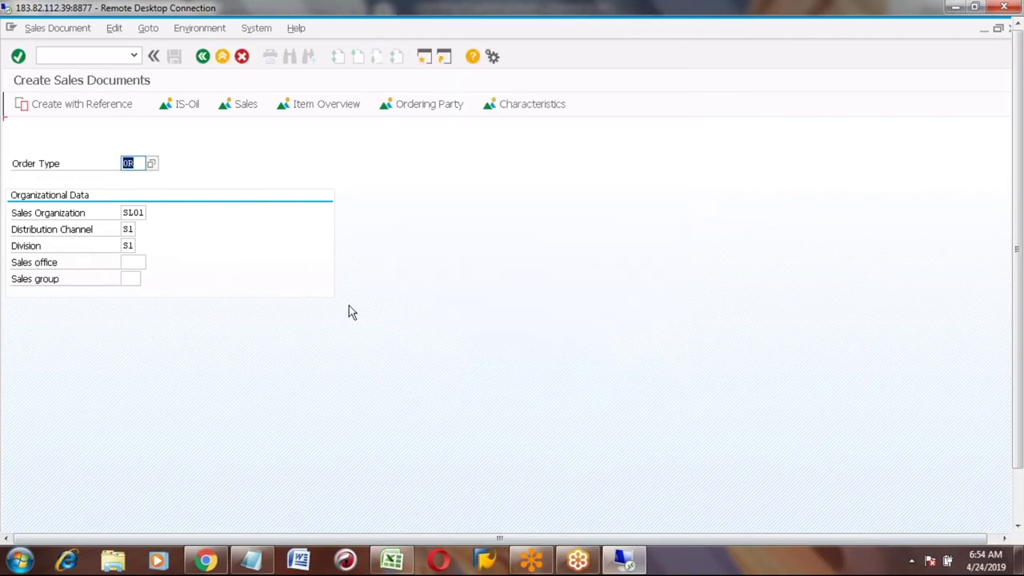
Step: Open the Snipping Tool and capture the area with the order type and organizational data
{"action": "left_click", "coordinate": [22, 563]}
{"action": "left_click", "coordinate": [29, 521]}
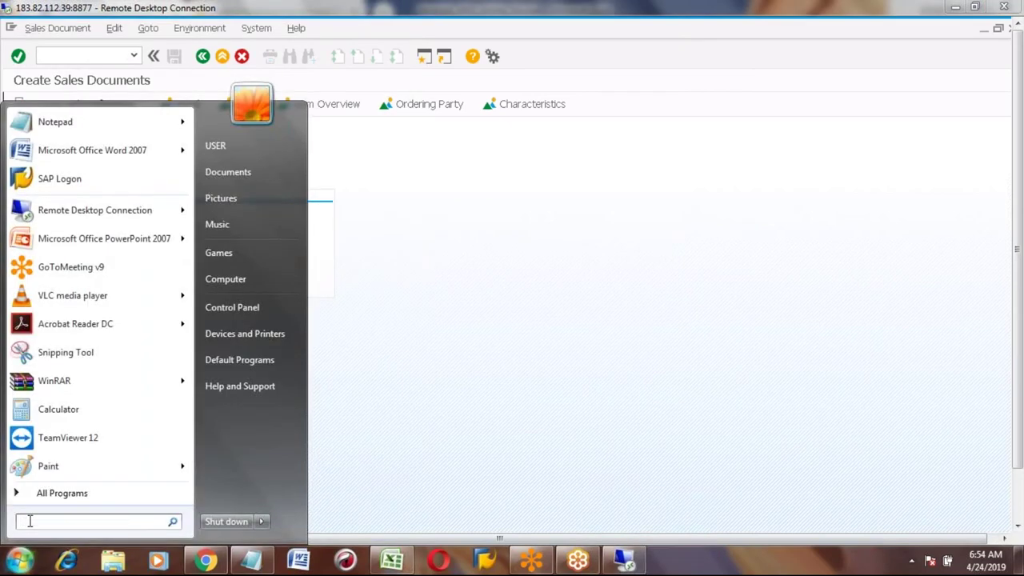
{"action": "type", "text": "SNIPP"}
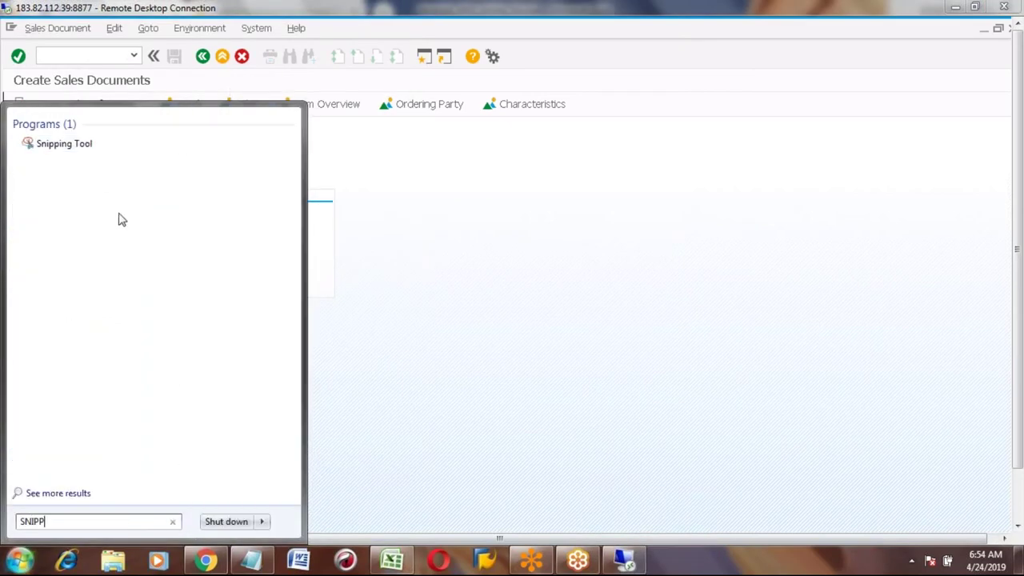
{"action": "left_click", "coordinate": [66, 144]}
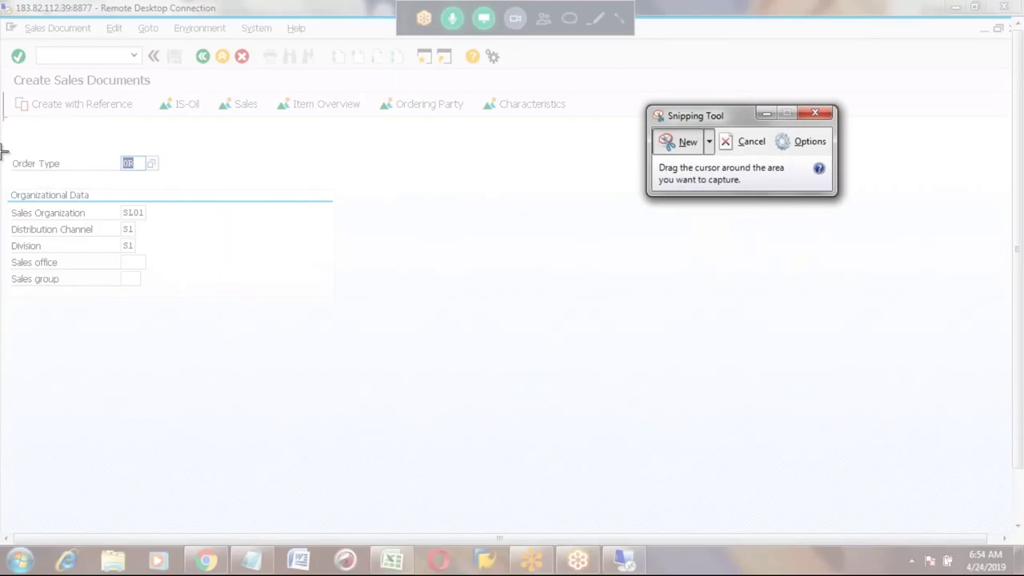
{"action": "left_click_drag", "start_coordinate": [2, 152], "coordinate": [181, 297]}
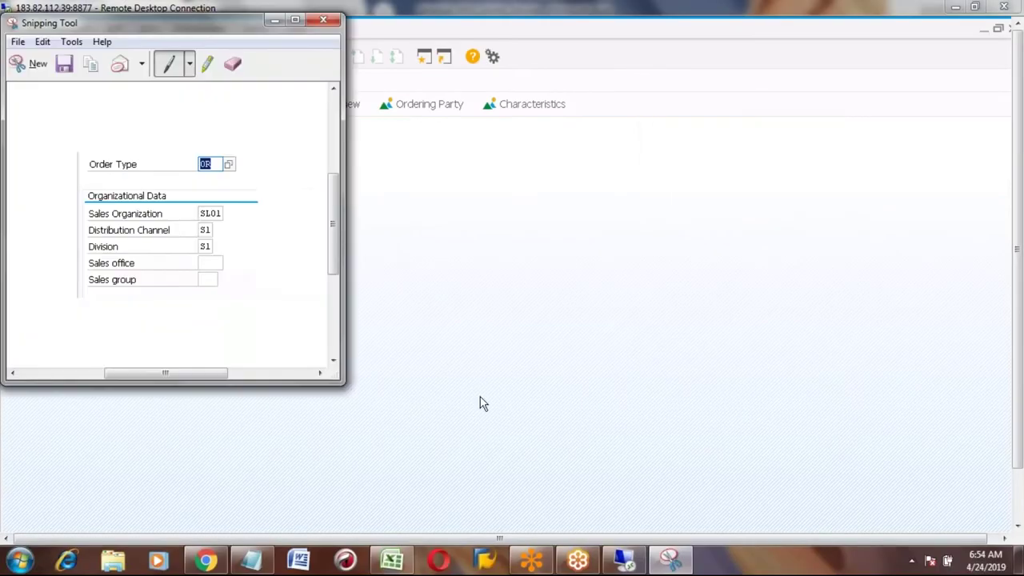
Step: Switch to the Excel workbook and paste the captured image just below the Sales Order VA01 row, starting at row 388
{"action": "left_click", "coordinate": [392, 560]}
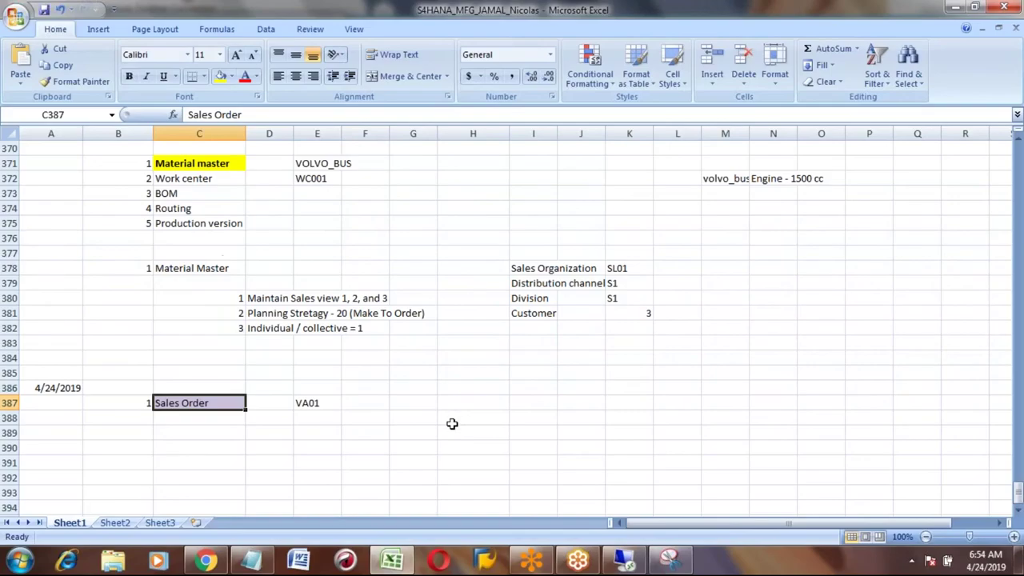
{"action": "left_click", "coordinate": [374, 416]}
{"action": "key", "text": "ctrl+v"}
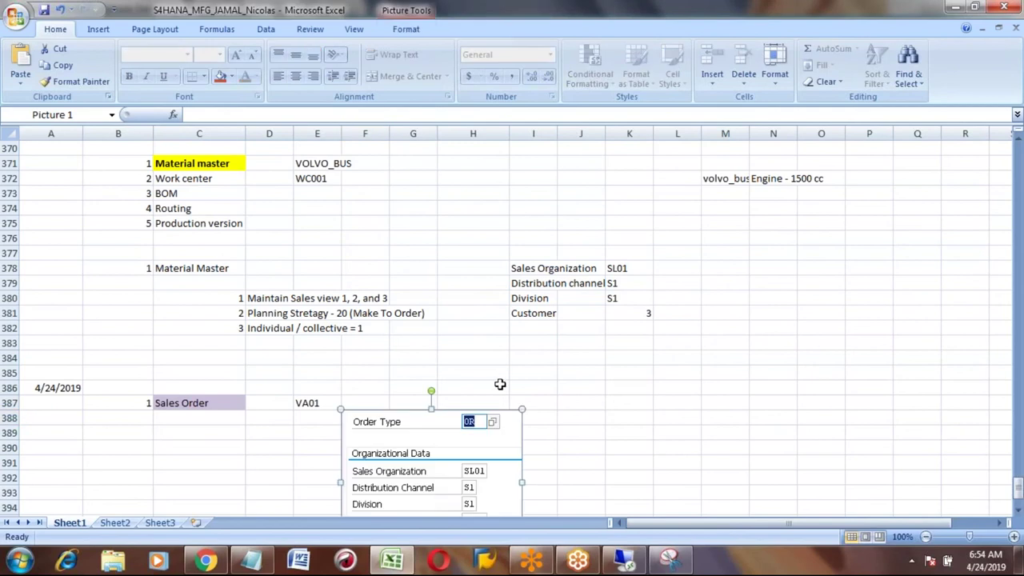
{"action": "left_click", "coordinate": [500, 385]}
Step: Switch back to the SAP remote session and proceed with order type OR to the standard order overview
{"action": "key", "text": "alt+Tab"}
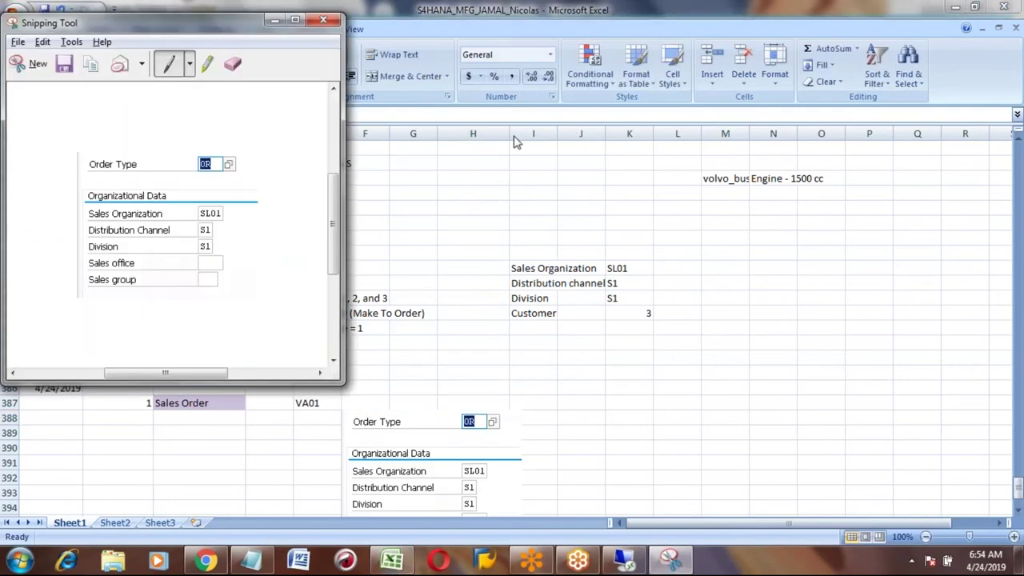
{"action": "key", "text": "alt+Tab"}
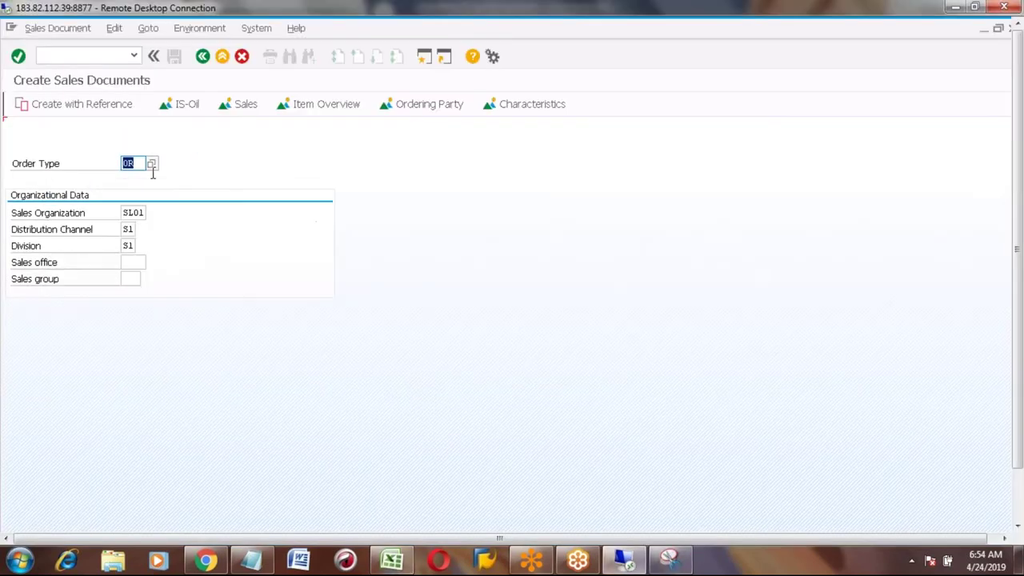
{"action": "type", "text": "OR"}
{"action": "key", "text": "Return"}
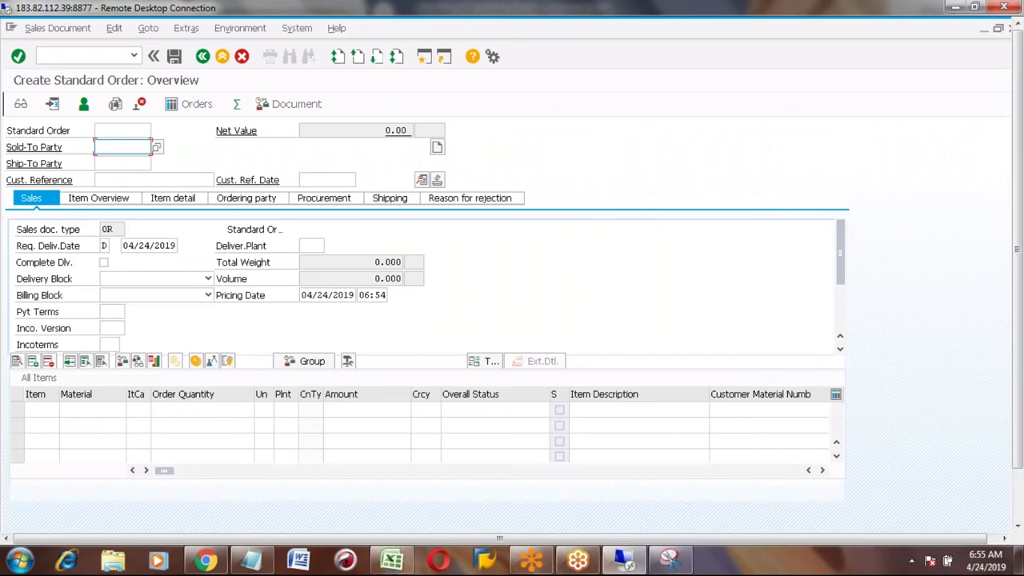
Step: Enter the customer's number as sold-to and ship-to party, and set the customer reference to TESTORDER1
{"action": "left_click", "coordinate": [120, 148]}
{"action": "key", "text": "Down"}
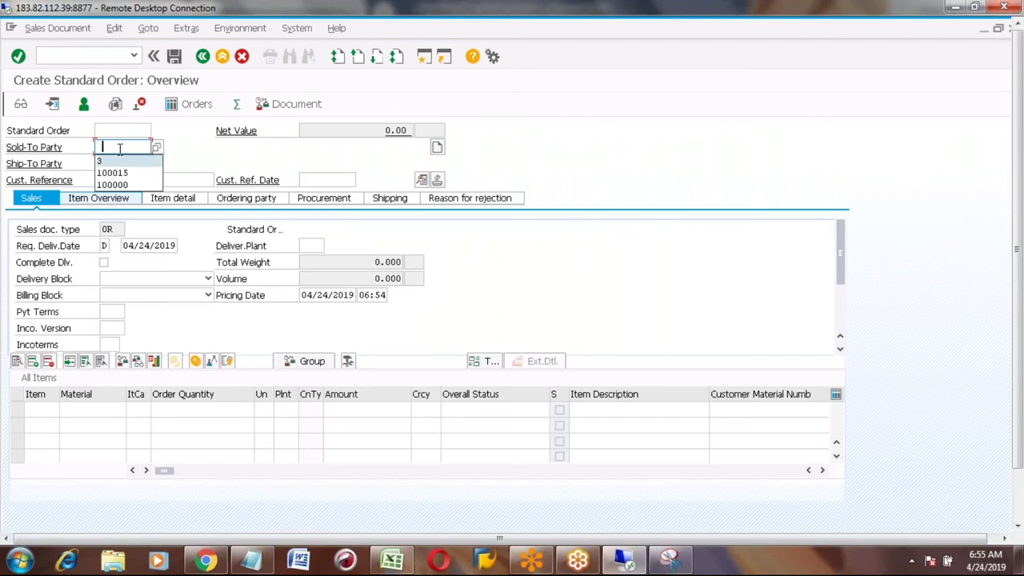
{"action": "key", "text": "Return"}
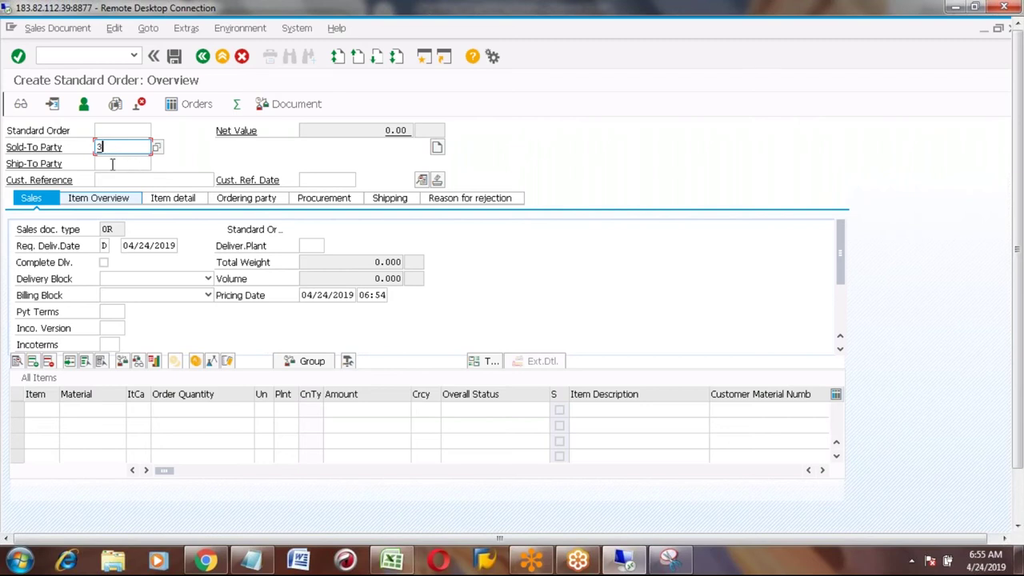
{"action": "left_click", "coordinate": [111, 163]}
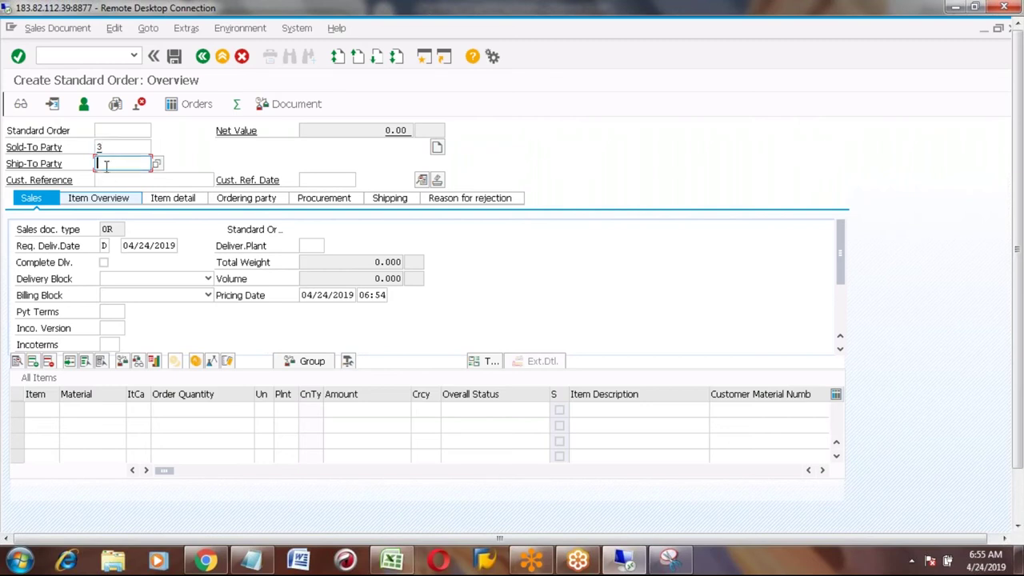
{"action": "type", "text": "3"}
{"action": "left_click", "coordinate": [115, 179]}
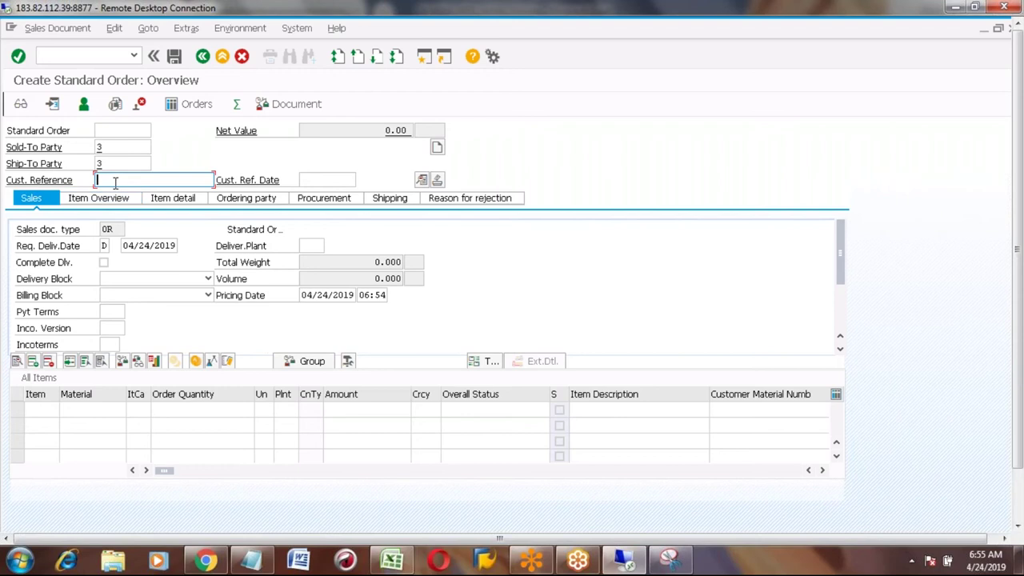
{"action": "type", "text": "TESTORDER1"}
{"action": "key", "text": "Return"}
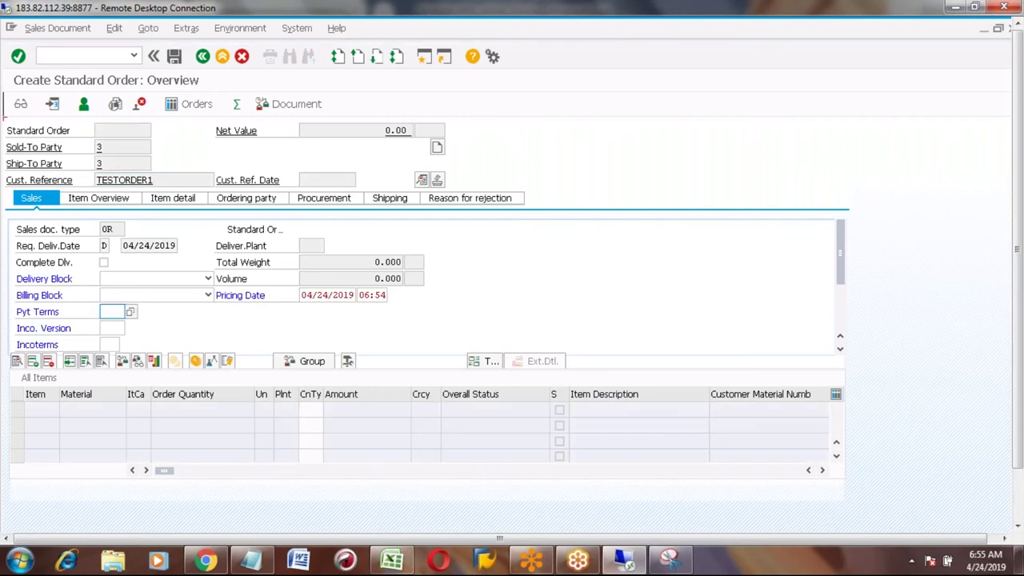
Step: Set the order's payment terms to 0001 (payable immediately, due net) and confirm the header data
{"action": "left_click", "coordinate": [130, 312]}
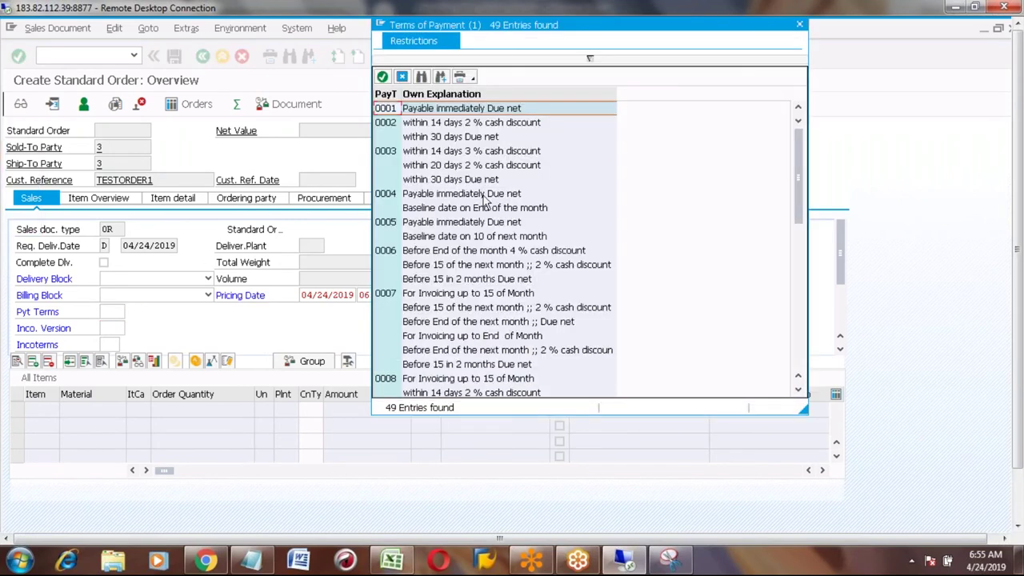
{"action": "double_click", "coordinate": [388, 115]}
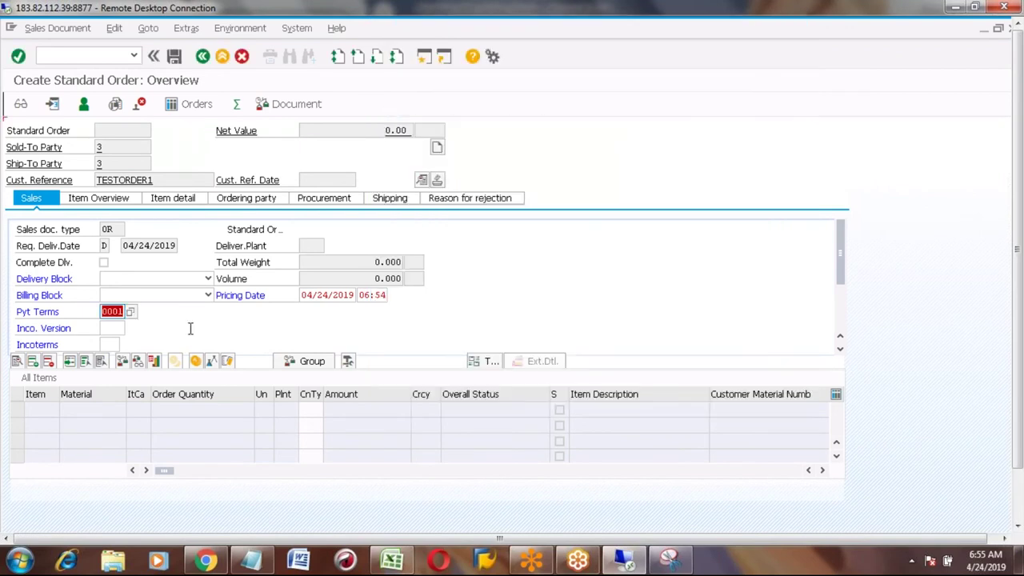
{"action": "key", "text": "Return"}
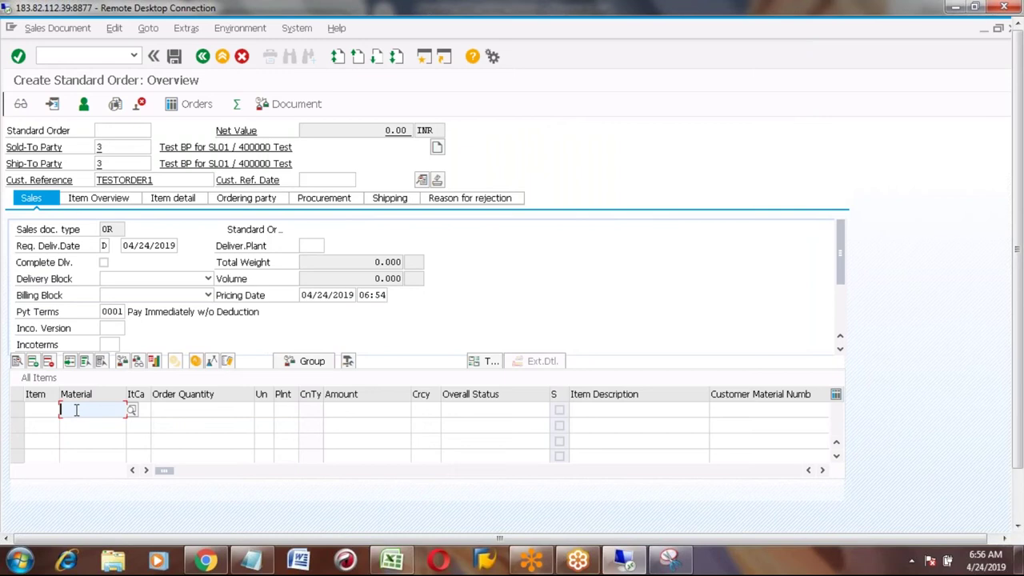
Step: Enter the first order item with material VOLVO_BUS, order quantity 10 and plant 3001
{"action": "type", "text": "VOL"}
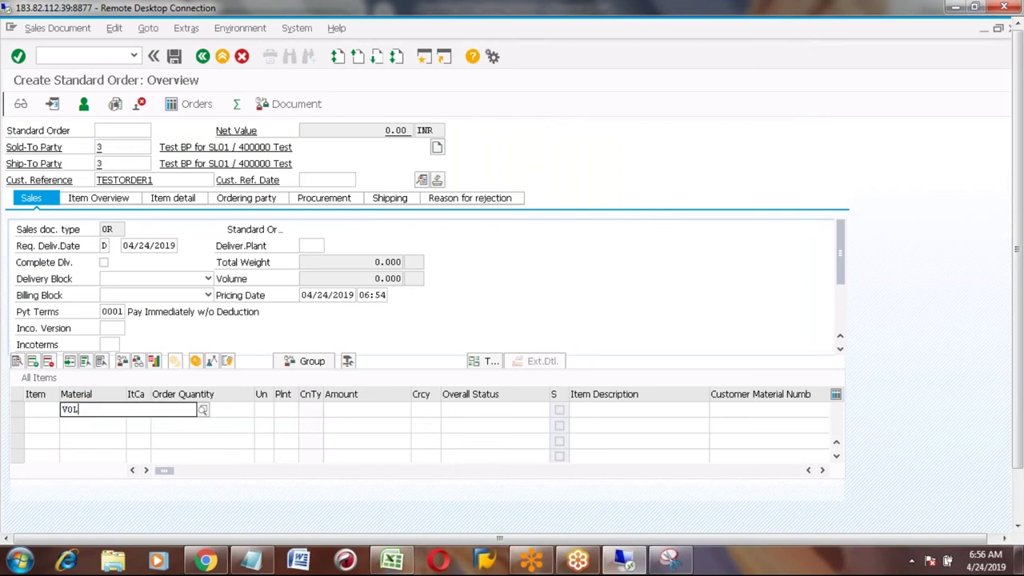
{"action": "type", "text": "VO"}
{"action": "key", "text": "Down"}
{"action": "key", "text": "Down"}
{"action": "key", "text": "Return"}
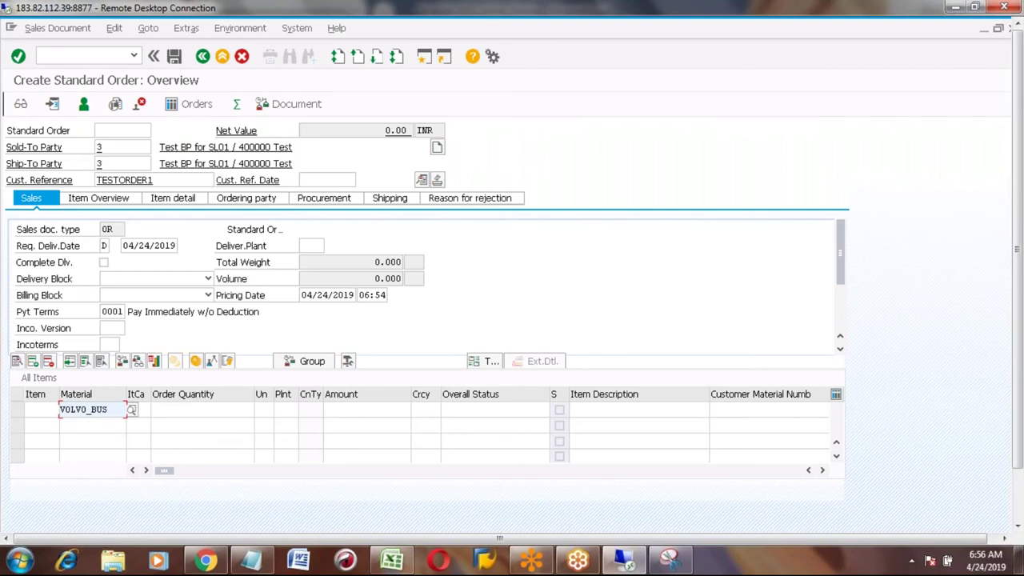
{"action": "left_click", "coordinate": [179, 414]}
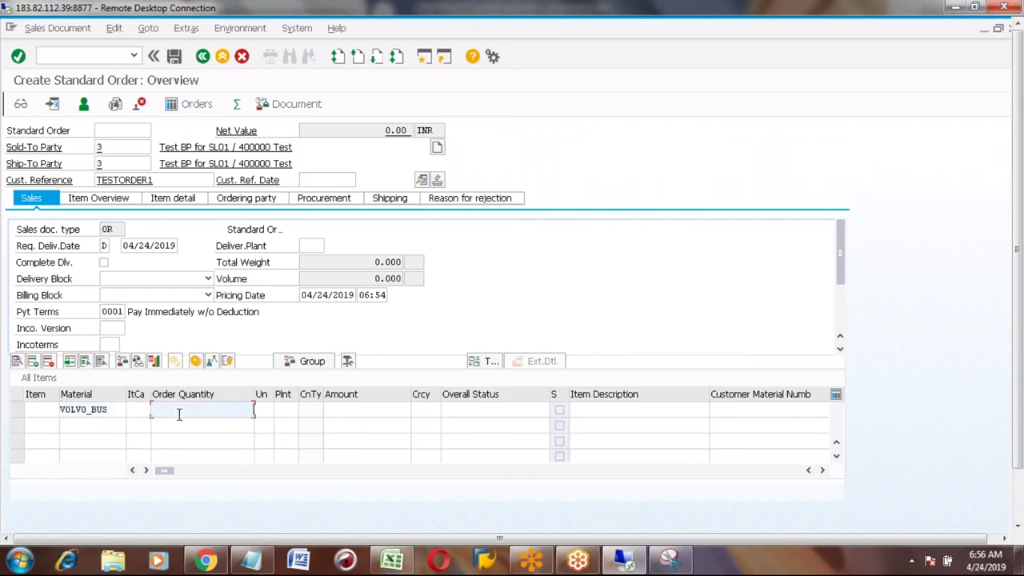
{"action": "type", "text": "10"}
{"action": "left_click", "coordinate": [284, 410]}
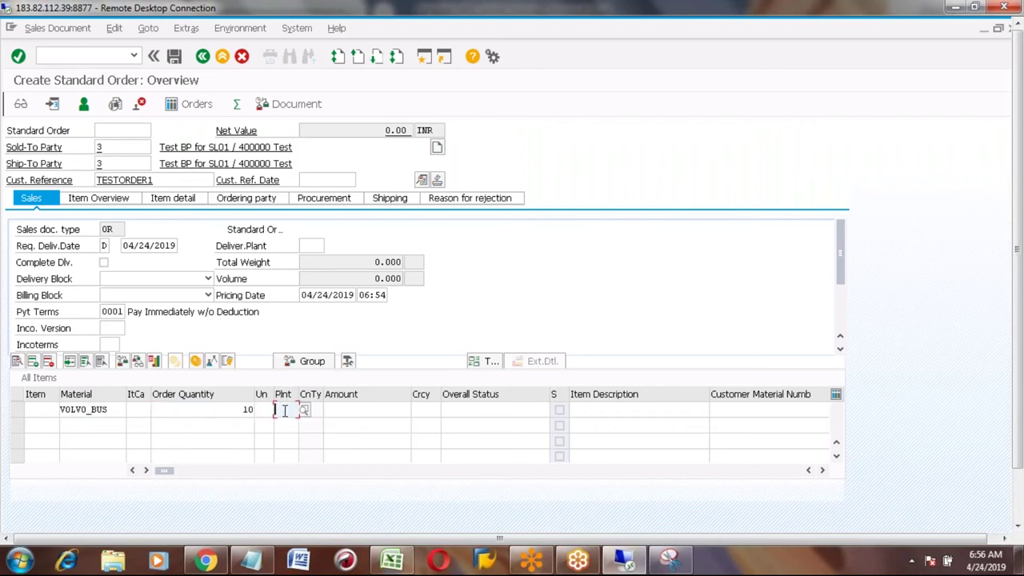
{"action": "type", "text": "300"}
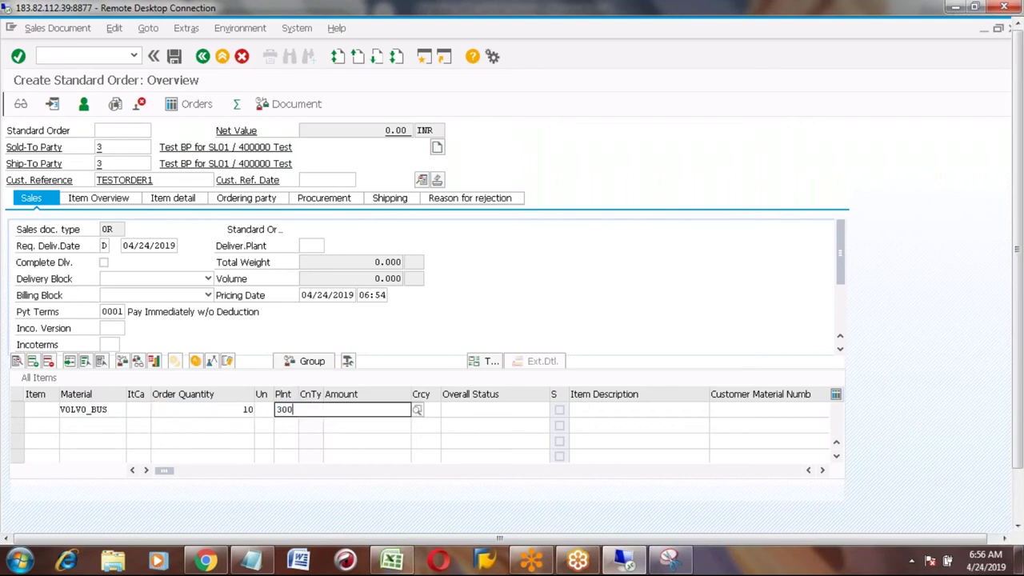
{"action": "type", "text": "1"}
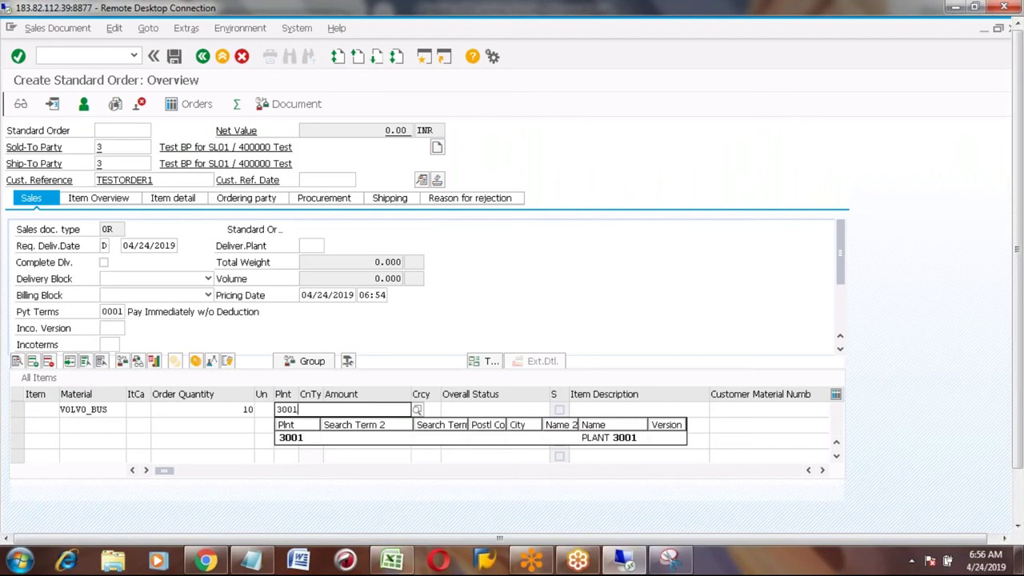
{"action": "left_click", "coordinate": [410, 326]}
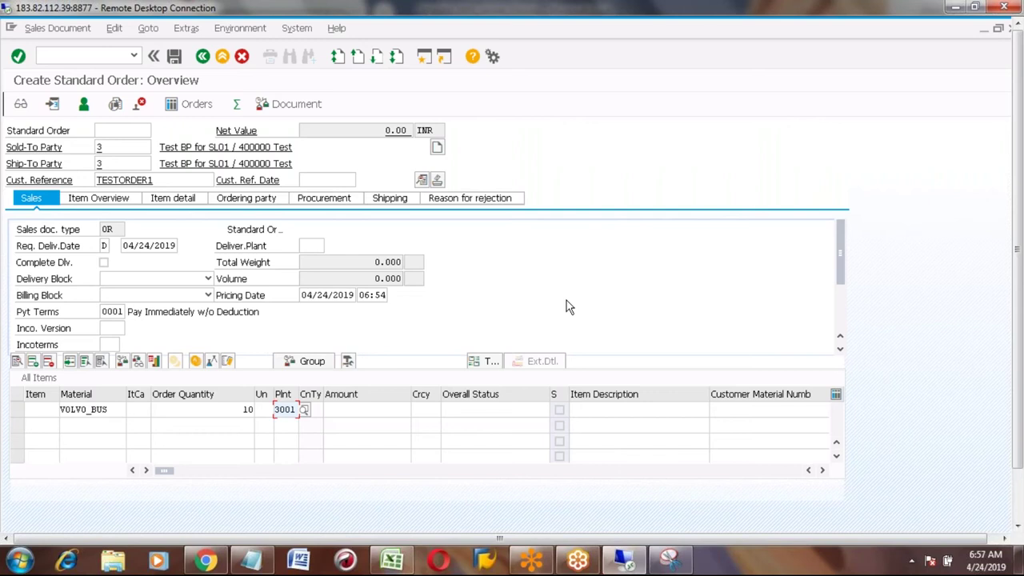
Step: Confirm the VOLVO_BUS order item and accept complete delivery in the availability control
{"action": "key", "text": "Return"}
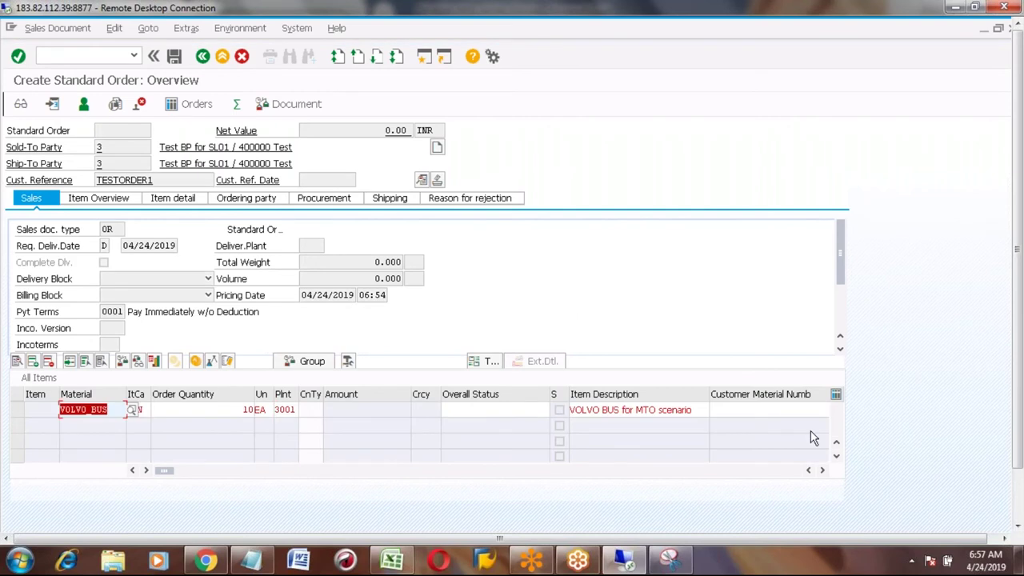
{"action": "left_click", "coordinate": [1018, 520]}
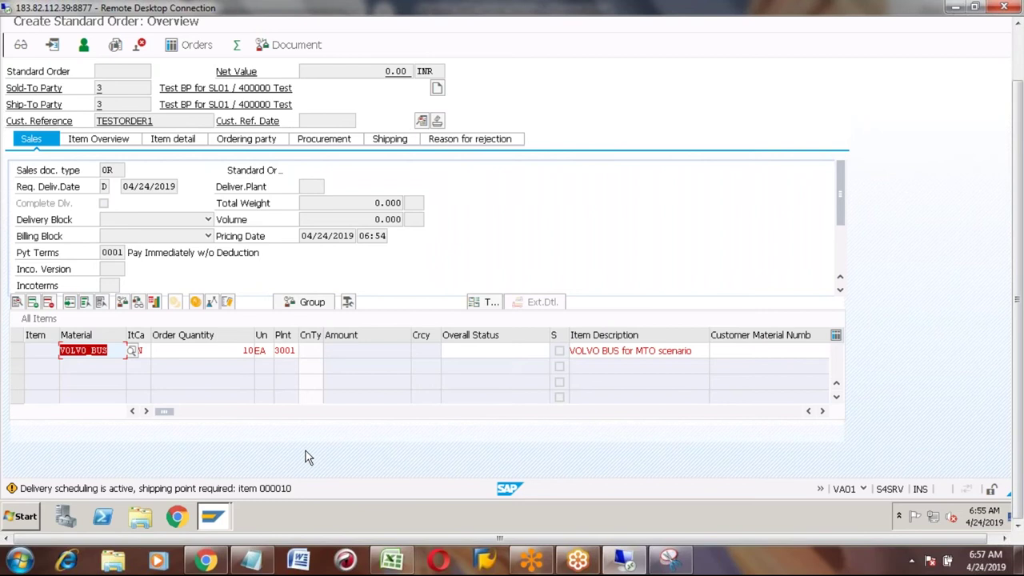
{"action": "key", "text": "Return"}
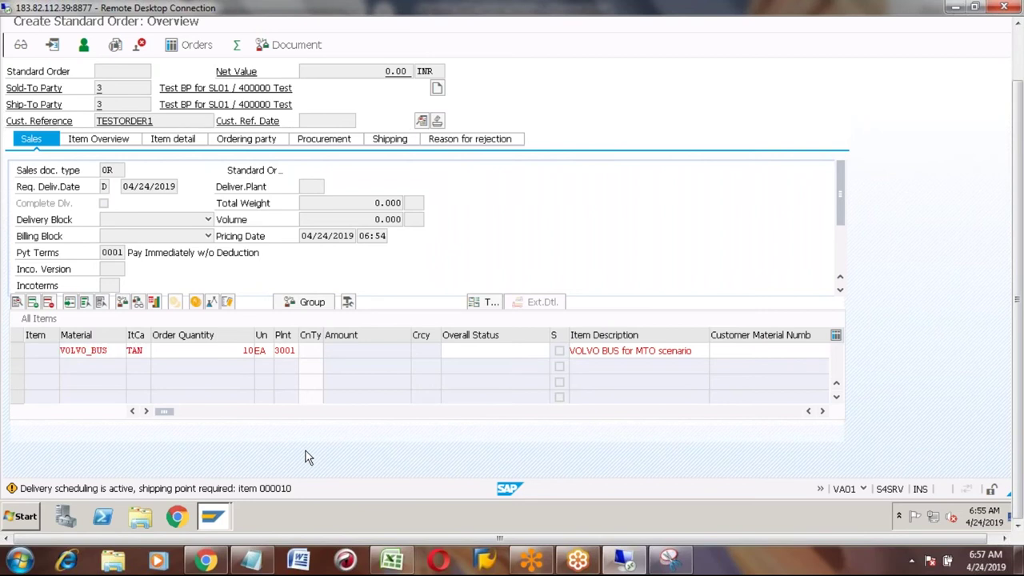
{"action": "key", "text": "Return"}
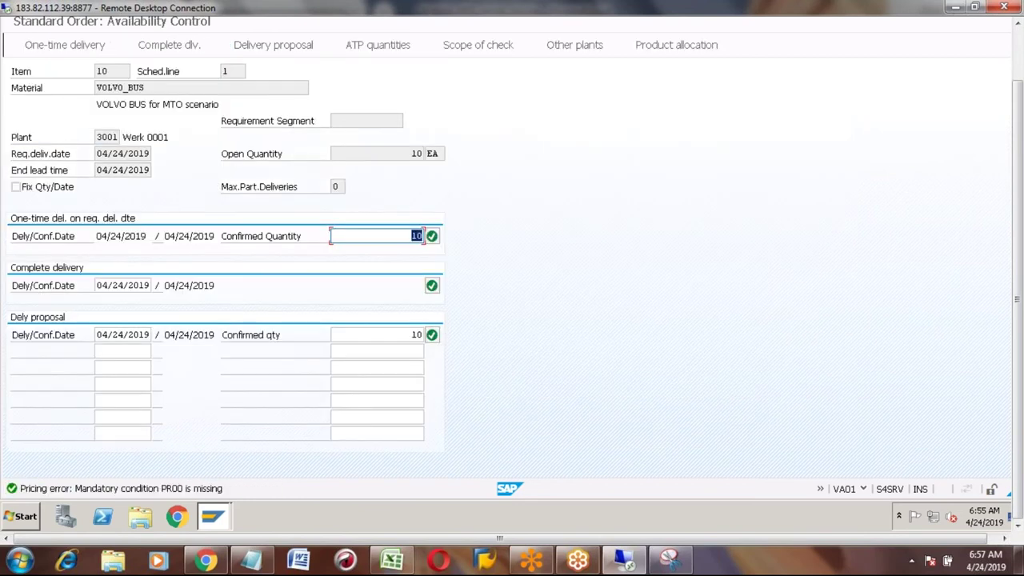
{"action": "left_click", "coordinate": [1020, 46]}
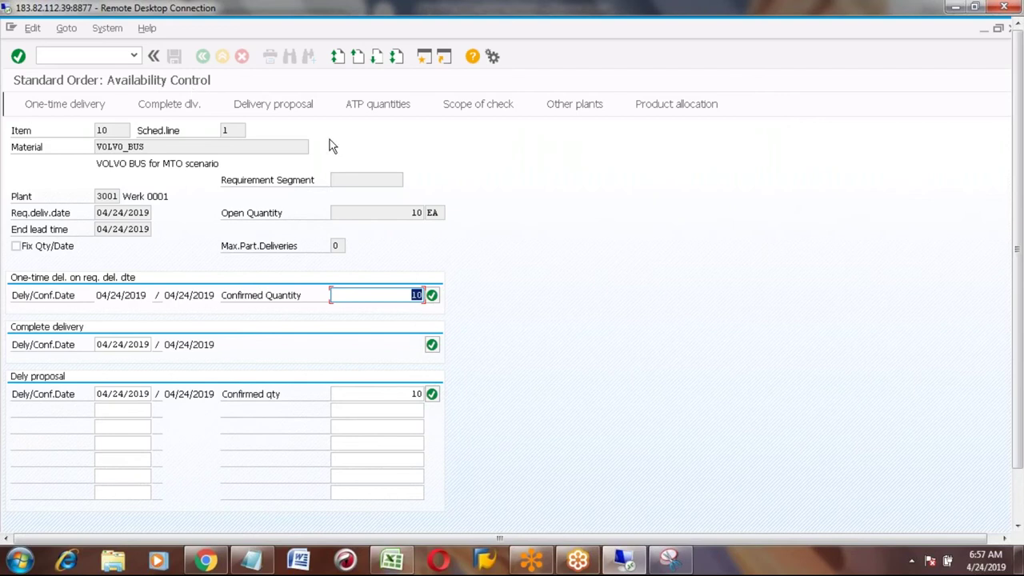
{"action": "left_click", "coordinate": [168, 112]}
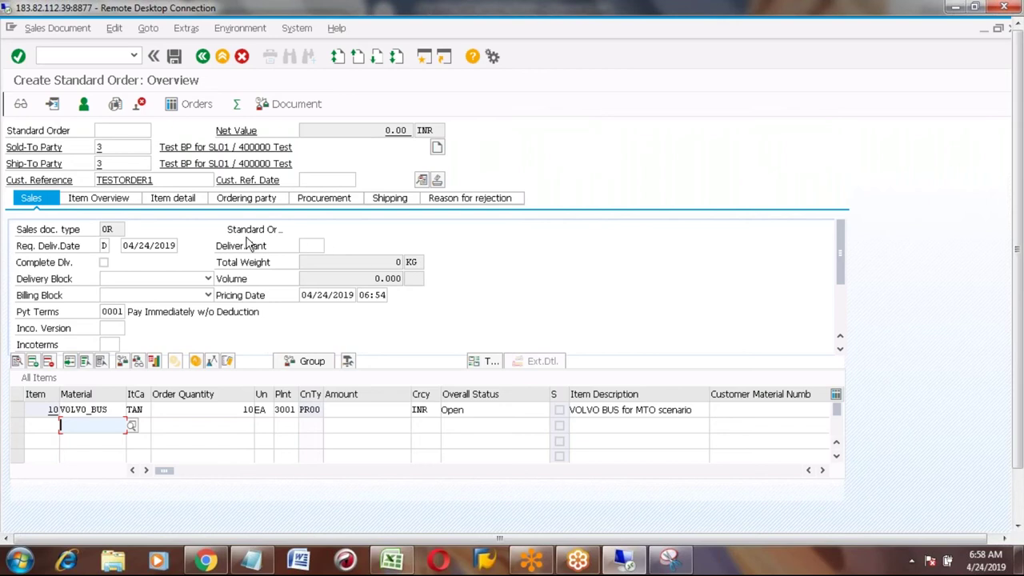
Step: Save the standard order as an incomplete document and check the saved order's number
{"action": "left_click", "coordinate": [174, 61]}
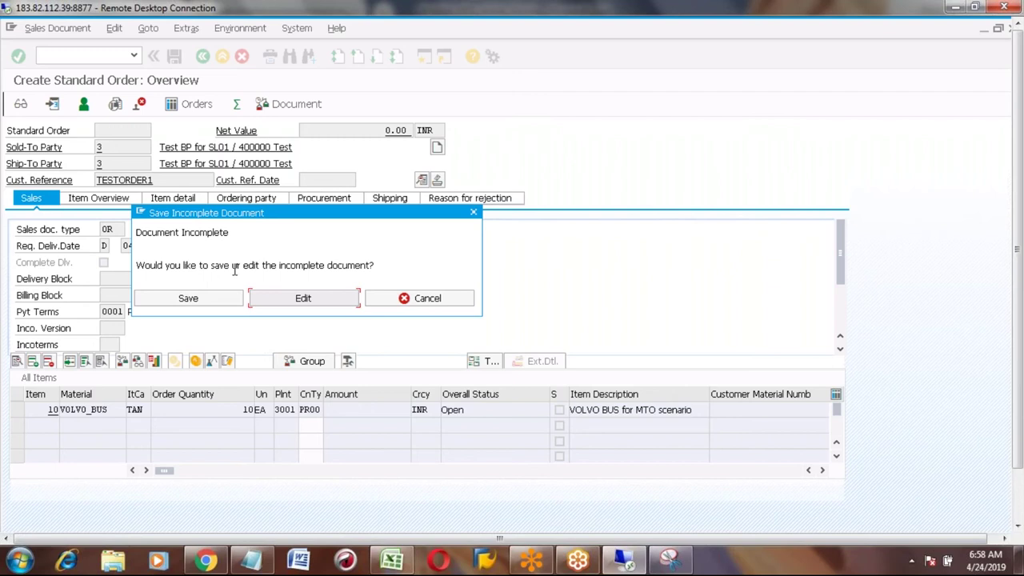
{"action": "left_click", "coordinate": [187, 302]}
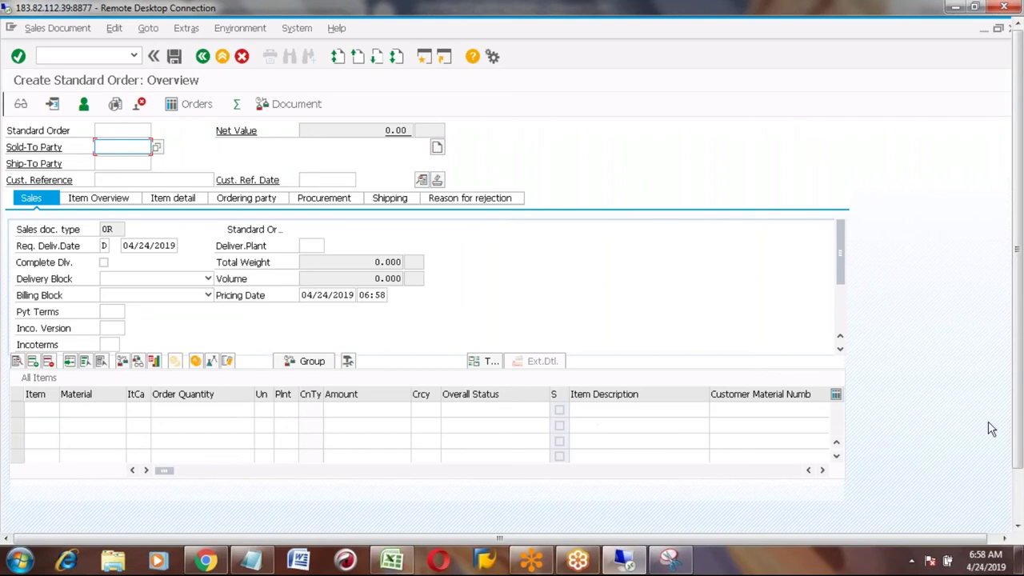
{"action": "left_click", "coordinate": [1019, 510]}
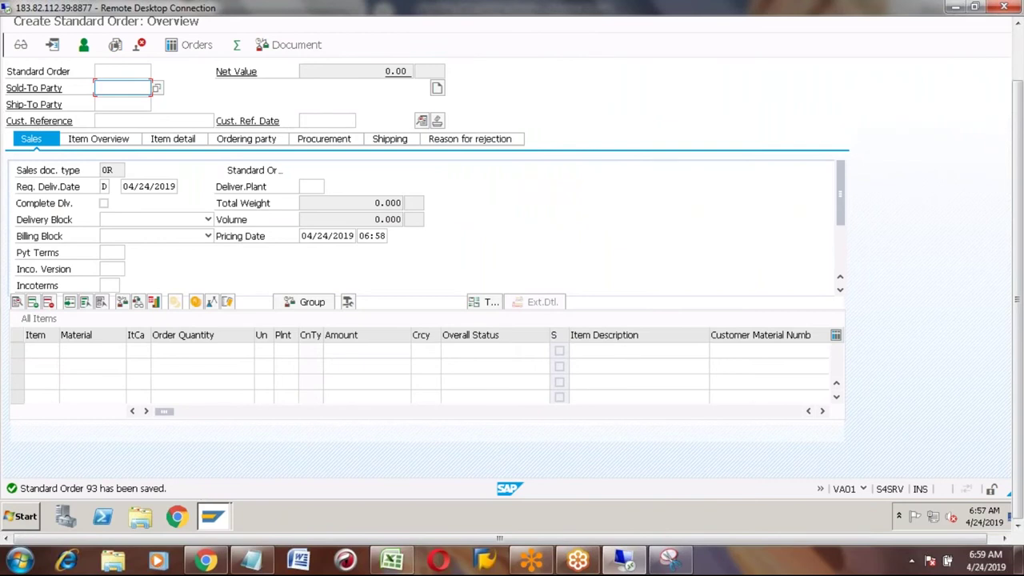
{"action": "left_click", "coordinate": [1020, 44]}
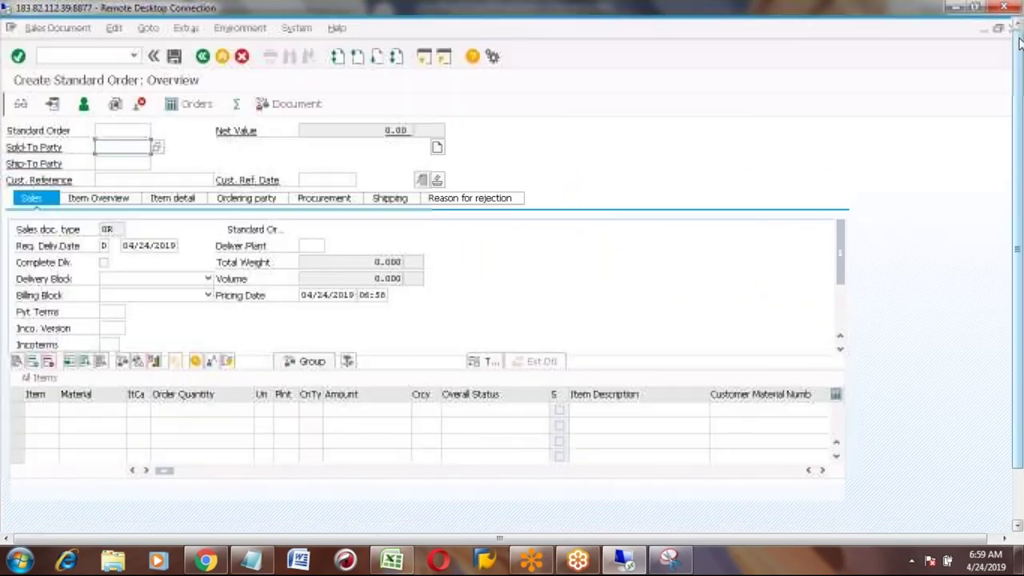
Step: Leave order creation and display the stock/requirements list with transaction MD04 for VOLVO_BUS in plant 3001
{"action": "left_click", "coordinate": [222, 57]}
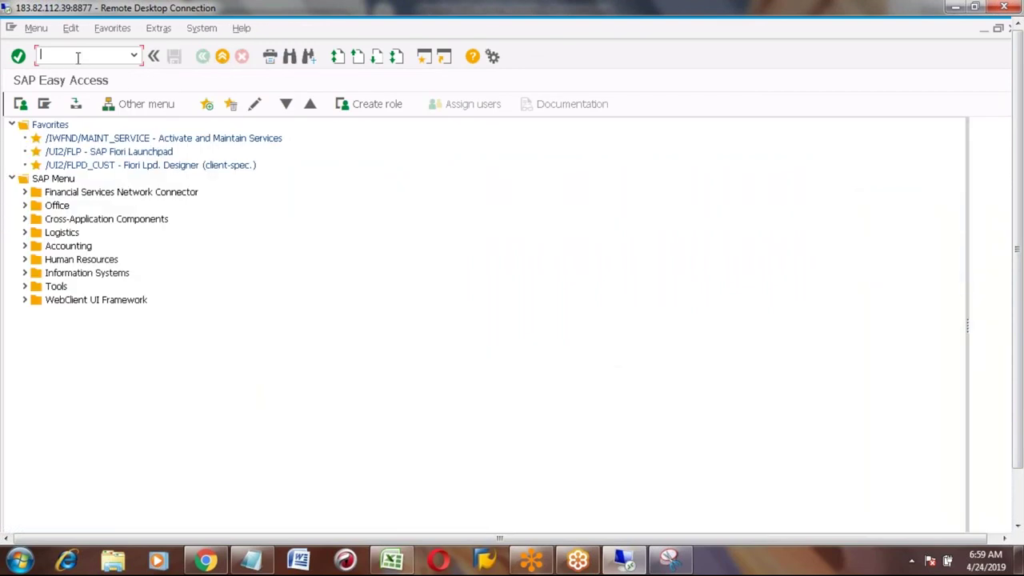
{"action": "type", "text": "MD04"}
{"action": "key", "text": "Return"}
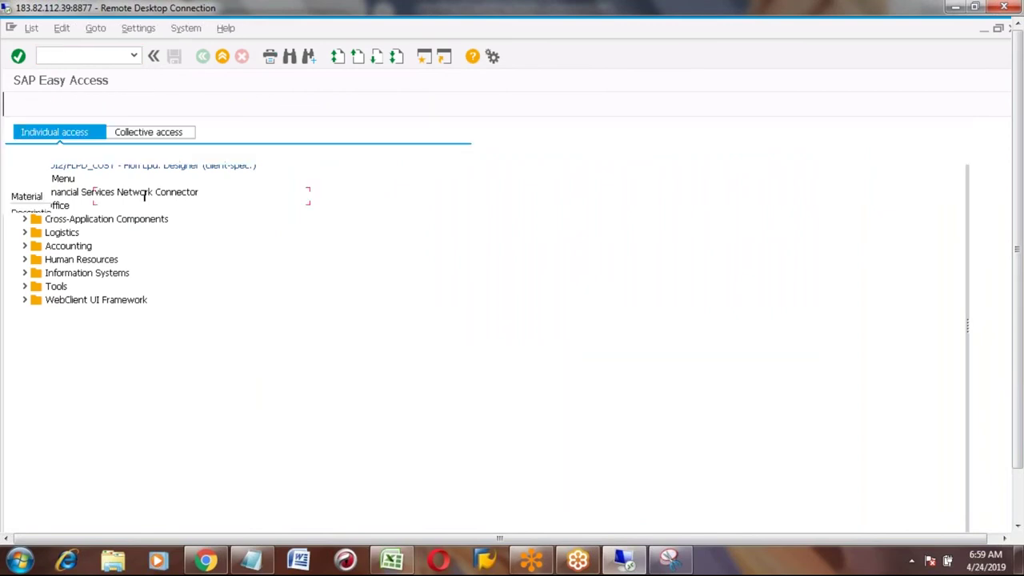
{"action": "key", "text": "Return"}
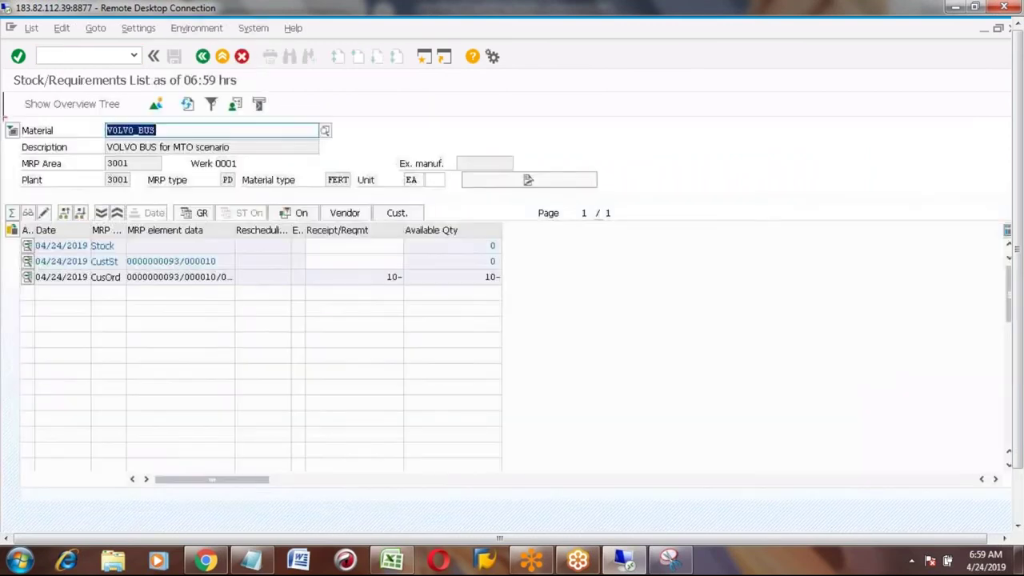
Step: Examine the sales order number and the item number in the MRP element data of the CusOrd row
{"action": "left_click", "coordinate": [163, 276]}
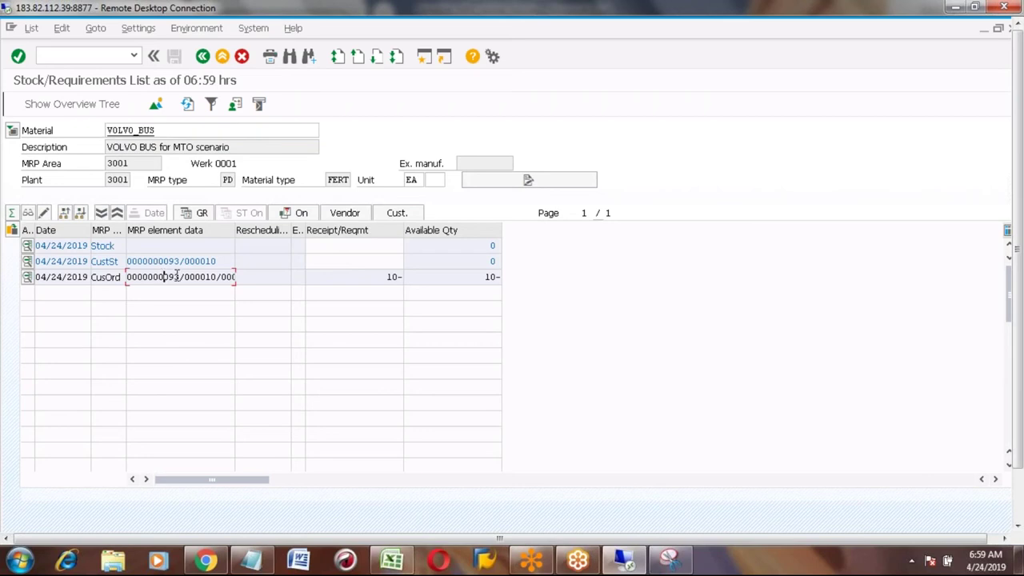
{"action": "key", "text": "shift+Left"}
{"action": "key", "text": "shift+Left"}
{"action": "key", "text": "shift+Left"}
{"action": "key", "text": "shift+Left"}
{"action": "key", "text": "shift+Left"}
{"action": "key", "text": "shift+Left"}
{"action": "key", "text": "shift+Left"}
{"action": "key", "text": "shift+Left"}
{"action": "key", "text": "shift+Left"}
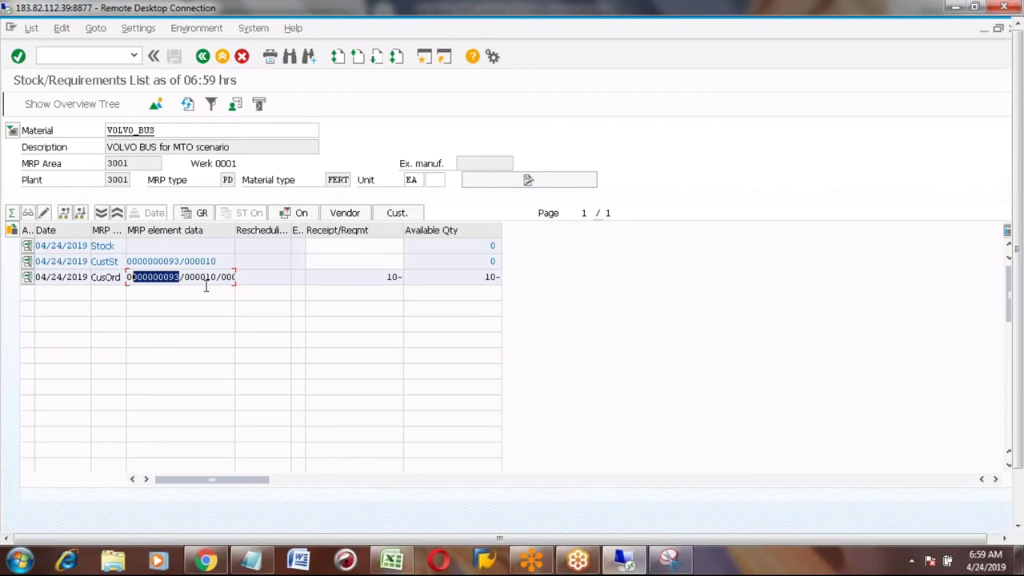
{"action": "left_click", "coordinate": [217, 276]}
{"action": "key", "text": "shift+Left"}
{"action": "key", "text": "shift+Left"}
{"action": "key", "text": "shift+Left"}
{"action": "key", "text": "shift+Left"}
{"action": "key", "text": "shift+Left"}
{"action": "key", "text": "shift+Left"}
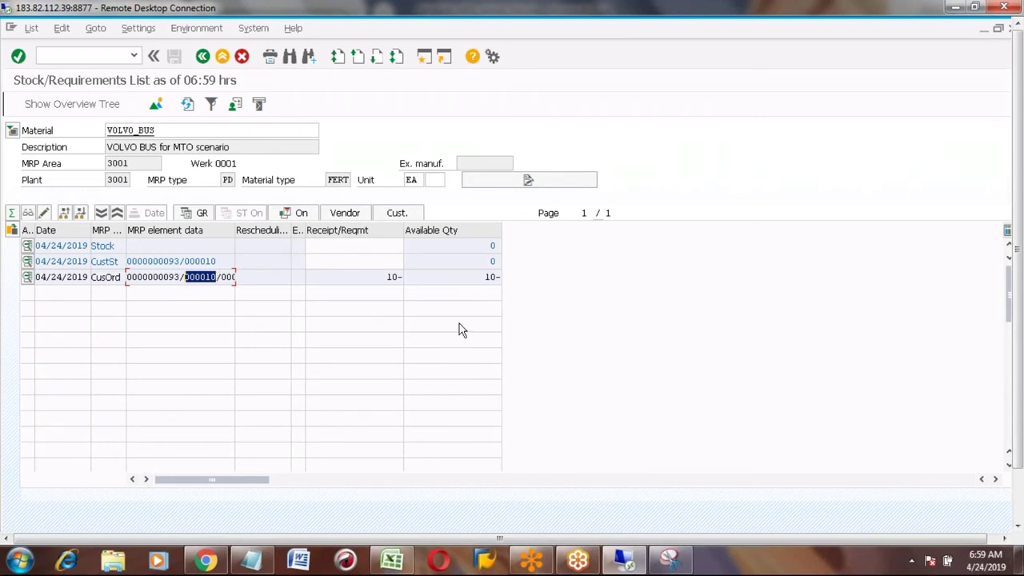
Step: Check the customer order's required quantity and widen the MRP element data column to fit its full text
{"action": "left_click", "coordinate": [385, 275]}
{"action": "left_click", "coordinate": [120, 261]}
{"action": "left_click_drag", "start_coordinate": [234, 229], "coordinate": [245, 230]}
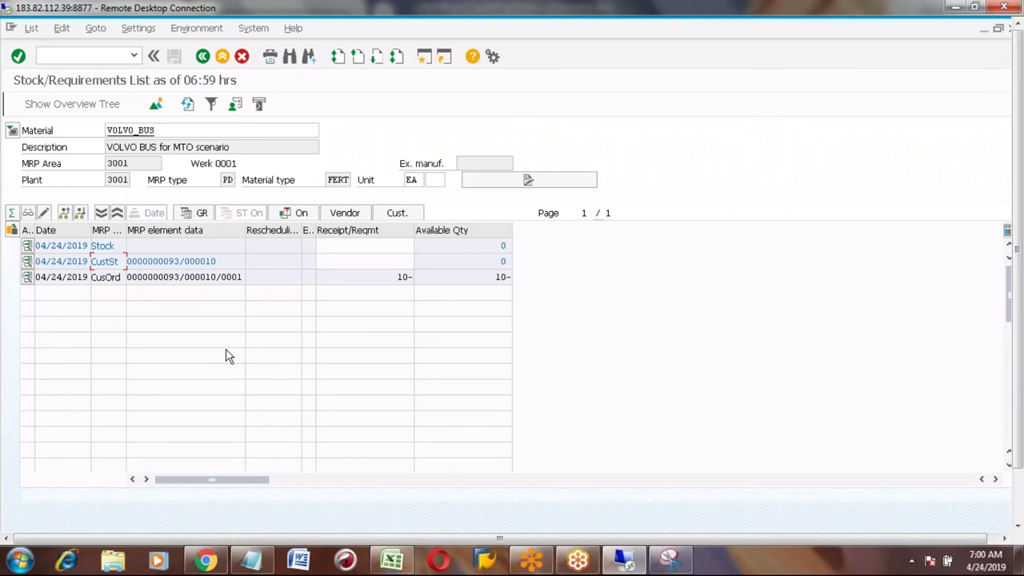
Step: Look up the meaning of the CustSt abbreviation in the MRP element's field help, and close the help
{"action": "left_click", "coordinate": [180, 277]}
{"action": "left_click", "coordinate": [122, 277]}
{"action": "left_click_drag", "start_coordinate": [123, 278], "coordinate": [92, 277]}
{"action": "left_click", "coordinate": [109, 262]}
{"action": "double_click", "coordinate": [108, 261]}
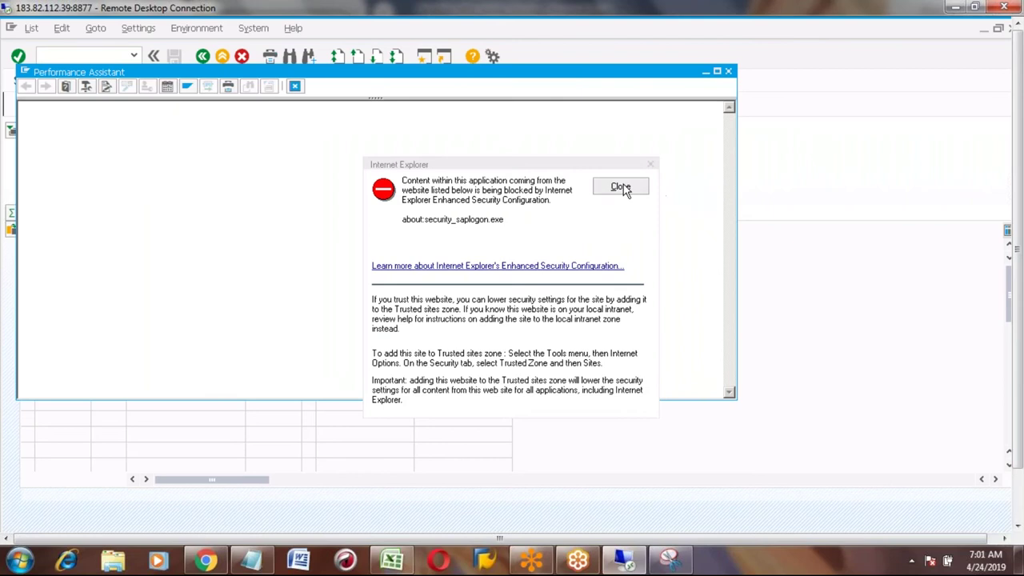
{"action": "left_click", "coordinate": [620, 188]}
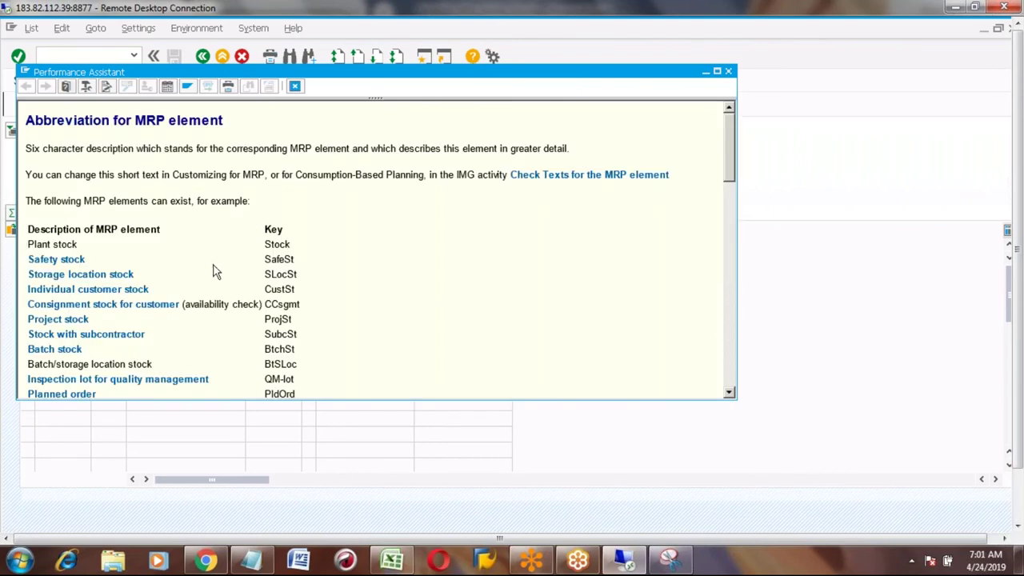
{"action": "left_click", "coordinate": [34, 291]}
{"action": "left_click", "coordinate": [728, 72]}
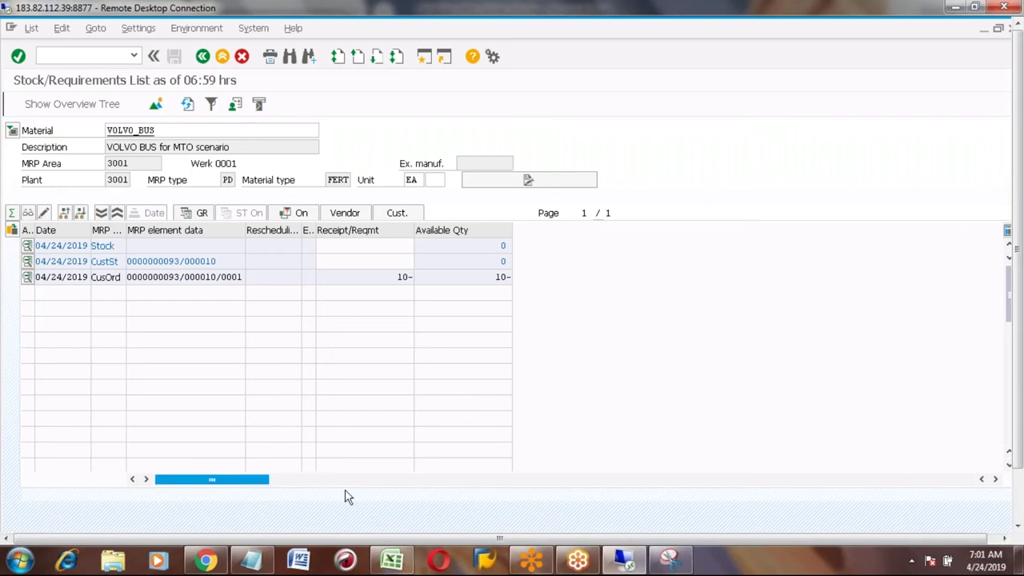
Step: Switch to the Excel workbook and copy the MRP run row with its transaction MD01N, cells B356 to E356
{"action": "left_click", "coordinate": [403, 565]}
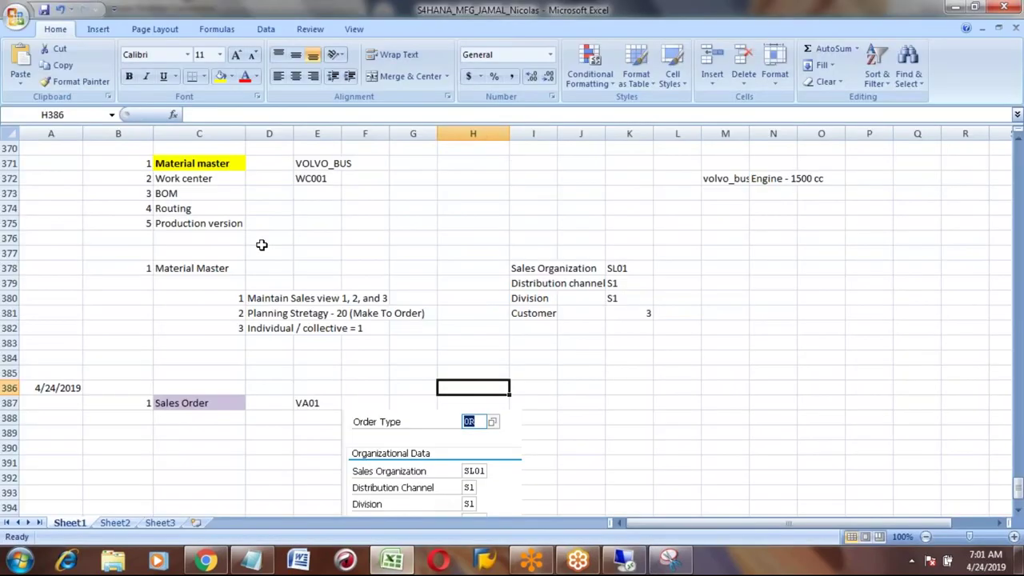
{"action": "key", "text": "Up"}
{"action": "key", "text": "Up"}
{"action": "key", "text": "Up"}
{"action": "key", "text": "Up"}
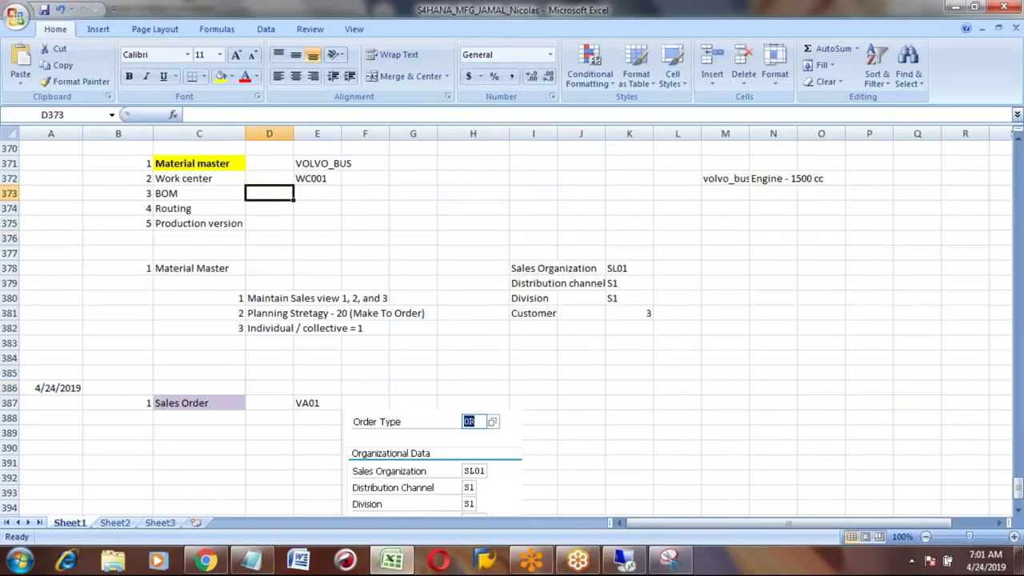
{"action": "key", "text": "Up"}
{"action": "key", "text": "Up"}
{"action": "key", "text": "Up"}
{"action": "key", "text": "Up"}
{"action": "key", "text": "Up"}
{"action": "key", "text": "Up"}
{"action": "key", "text": "Up"}
{"action": "key", "text": "Up"}
{"action": "key", "text": "Up"}
{"action": "key", "text": "Up"}
{"action": "key", "text": "Up"}
{"action": "key", "text": "Up"}
{"action": "key", "text": "Up"}
{"action": "key", "text": "Up"}
{"action": "key", "text": "Up"}
{"action": "key", "text": "Up"}
{"action": "key", "text": "Up"}
{"action": "key", "text": "Up"}
{"action": "key", "text": "Up"}
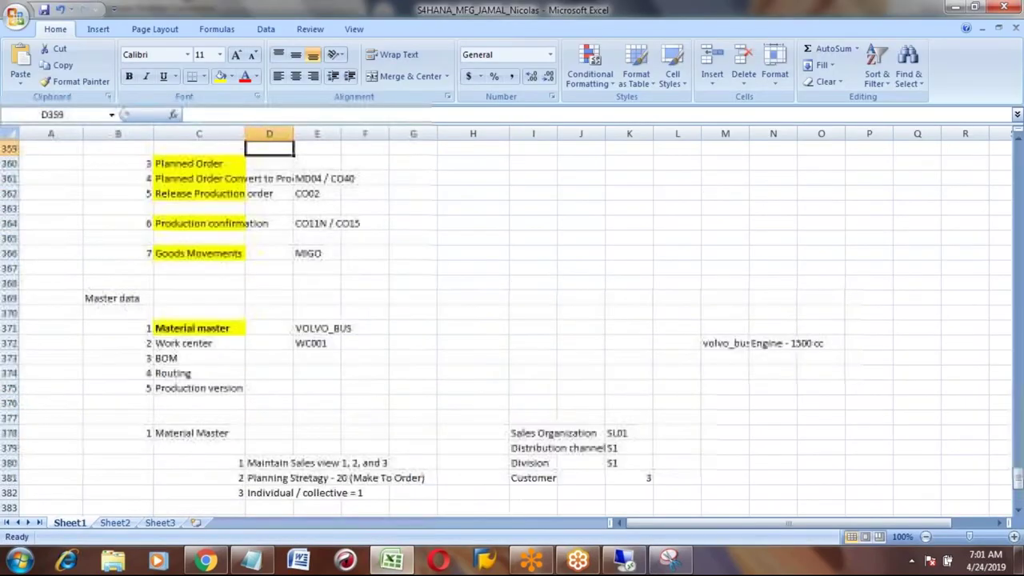
{"action": "key", "text": "Down"}
{"action": "key", "text": "Down"}
{"action": "key", "text": "Down"}
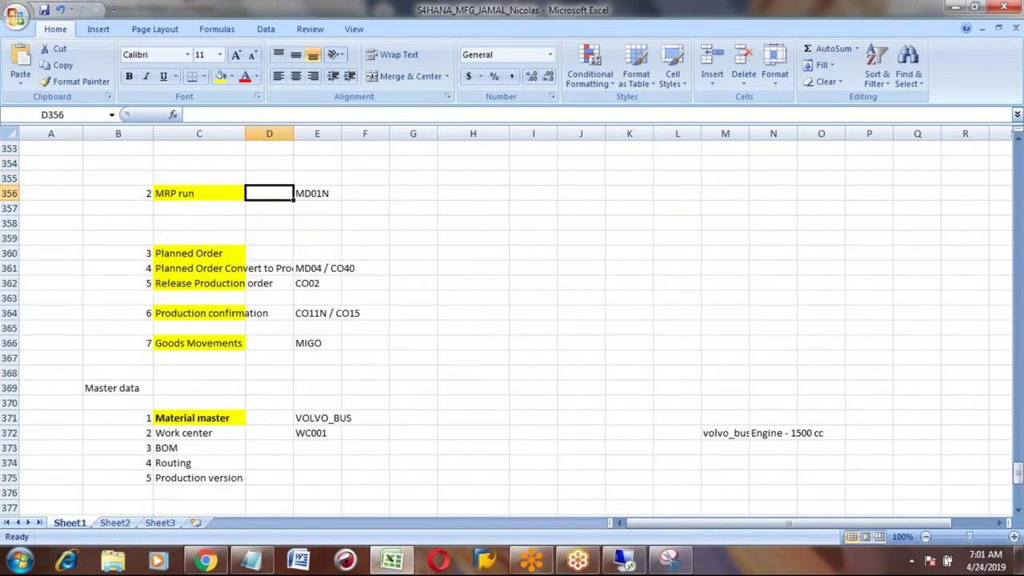
{"action": "key", "text": "Left"}
{"action": "key", "text": "Left"}
{"action": "key", "text": "shift+Right"}
{"action": "key", "text": "shift+Right"}
{"action": "key", "text": "shift+Right"}
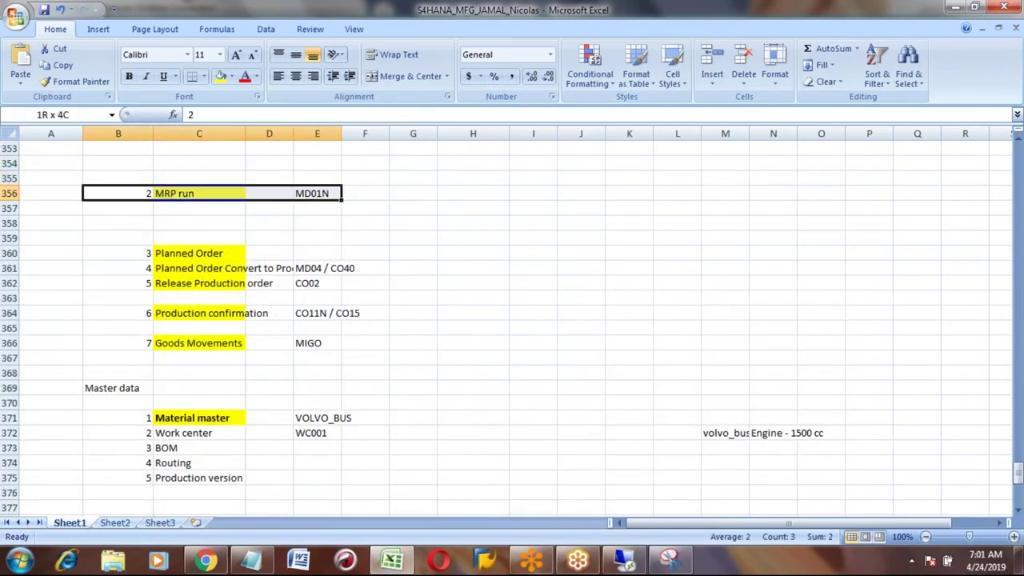
{"action": "key", "text": "ctrl+c"}
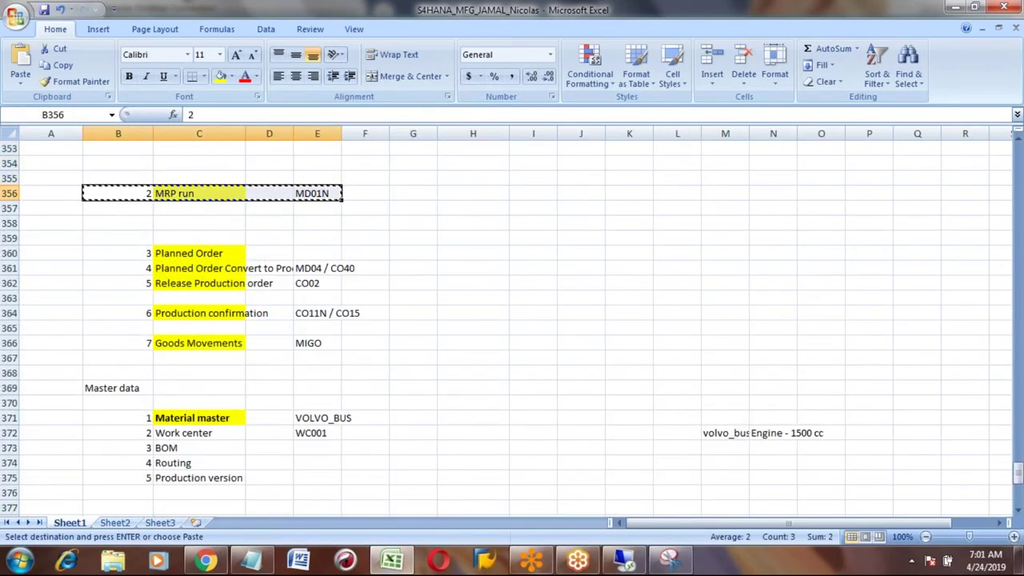
Step: Paste the copied MRP run entry below the sales order picture, starting at cell B400
{"action": "key", "text": "Down"}
{"action": "key", "text": "Down"}
{"action": "key", "text": "Down"}
{"action": "key", "text": "Down"}
{"action": "key", "text": "Down"}
{"action": "key", "text": "Down"}
{"action": "key", "text": "Down"}
{"action": "key", "text": "Down"}
{"action": "key", "text": "Down"}
{"action": "key", "text": "Down"}
{"action": "key", "text": "Down"}
{"action": "key", "text": "Down"}
{"action": "key", "text": "Down"}
{"action": "key", "text": "Down"}
{"action": "key", "text": "Down"}
{"action": "key", "text": "Down"}
{"action": "key", "text": "Down"}
{"action": "key", "text": "Down"}
{"action": "key", "text": "Down"}
{"action": "key", "text": "Down"}
{"action": "key", "text": "Down"}
{"action": "key", "text": "Down"}
{"action": "key", "text": "Down"}
{"action": "key", "text": "Down"}
{"action": "key", "text": "Down"}
{"action": "key", "text": "Down"}
{"action": "key", "text": "Down"}
{"action": "key", "text": "Down"}
{"action": "key", "text": "Down"}
{"action": "key", "text": "Down"}
{"action": "key", "text": "Down"}
{"action": "key", "text": "Down"}
{"action": "key", "text": "Down"}
{"action": "key", "text": "Down"}
{"action": "key", "text": "Down"}
{"action": "key", "text": "Down"}
{"action": "key", "text": "Down"}
{"action": "key", "text": "Down"}
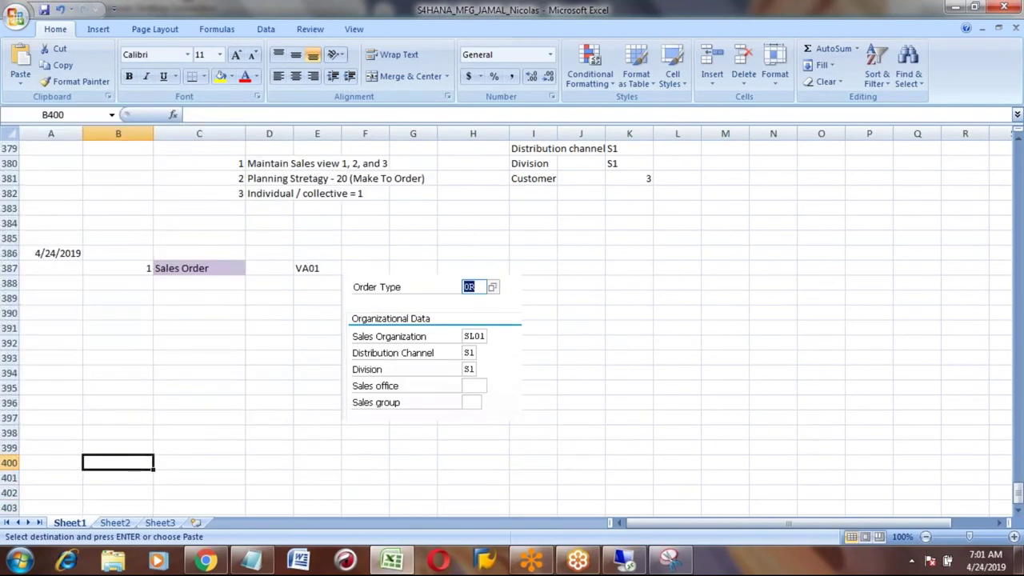
{"action": "key", "text": "ctrl+v"}
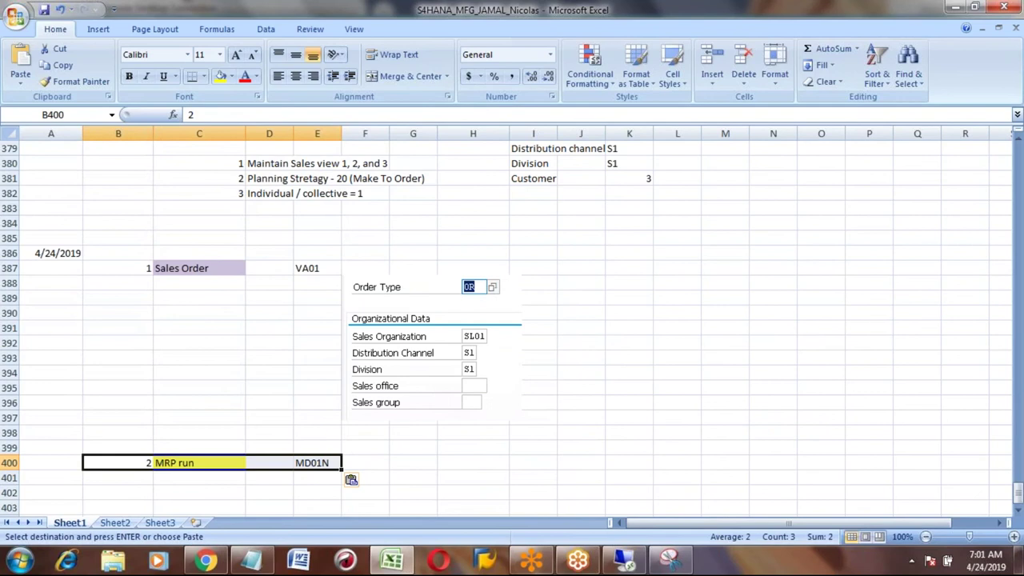
Step: Switch to the SAP session and leave the stock/requirements list
{"action": "key", "text": "alt+Tab"}
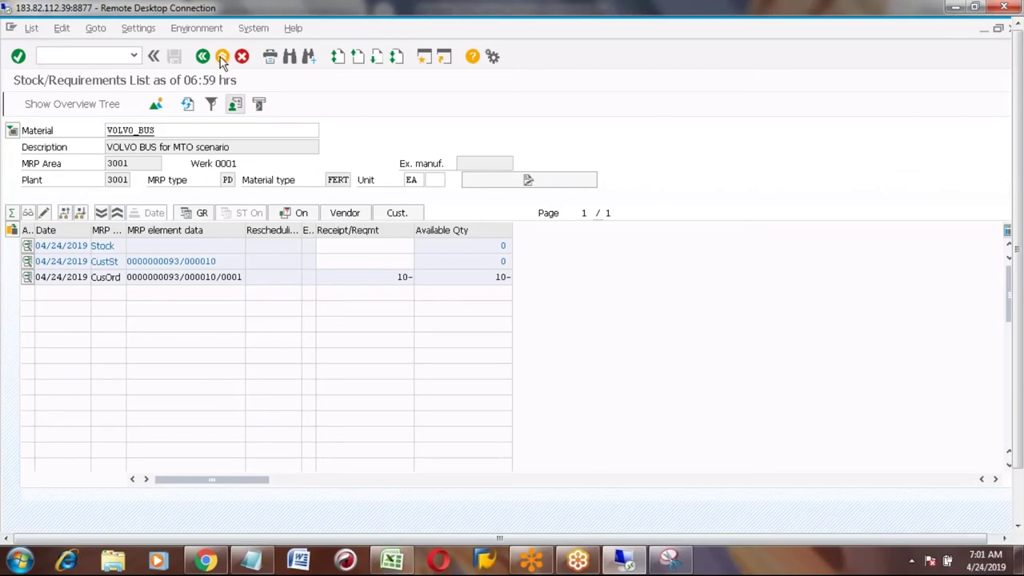
{"action": "left_click", "coordinate": [221, 57]}
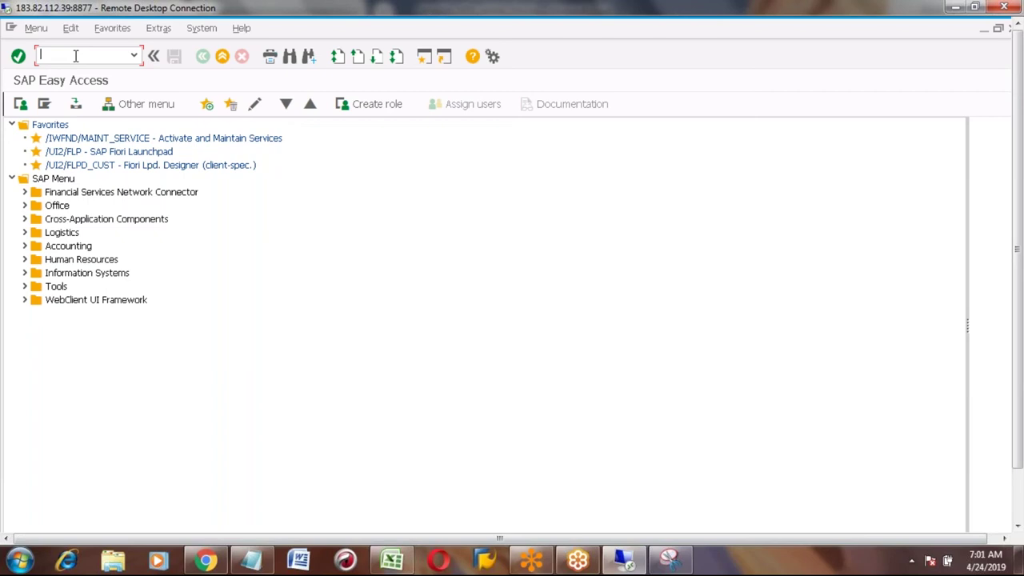
Step: Switch to the Excel notes and review the master data list from material master to production version
{"action": "key", "text": "alt+Tab"}
{"action": "key", "text": "Up"}
{"action": "key", "text": "Up"}
{"action": "key", "text": "Up"}
{"action": "key", "text": "Up"}
{"action": "key", "text": "Up"}
{"action": "key", "text": "Up"}
{"action": "key", "text": "Up"}
{"action": "key", "text": "Up"}
{"action": "key", "text": "Up"}
{"action": "key", "text": "Up"}
{"action": "key", "text": "Up"}
{"action": "key", "text": "Up"}
{"action": "key", "text": "Up"}
{"action": "key", "text": "Up"}
{"action": "key", "text": "Up"}
{"action": "key", "text": "Up"}
{"action": "key", "text": "Up"}
{"action": "key", "text": "Up"}
{"action": "key", "text": "Up"}
{"action": "key", "text": "Up"}
{"action": "key", "text": "Up"}
{"action": "key", "text": "Up"}
{"action": "key", "text": "Up"}
{"action": "key", "text": "Up"}
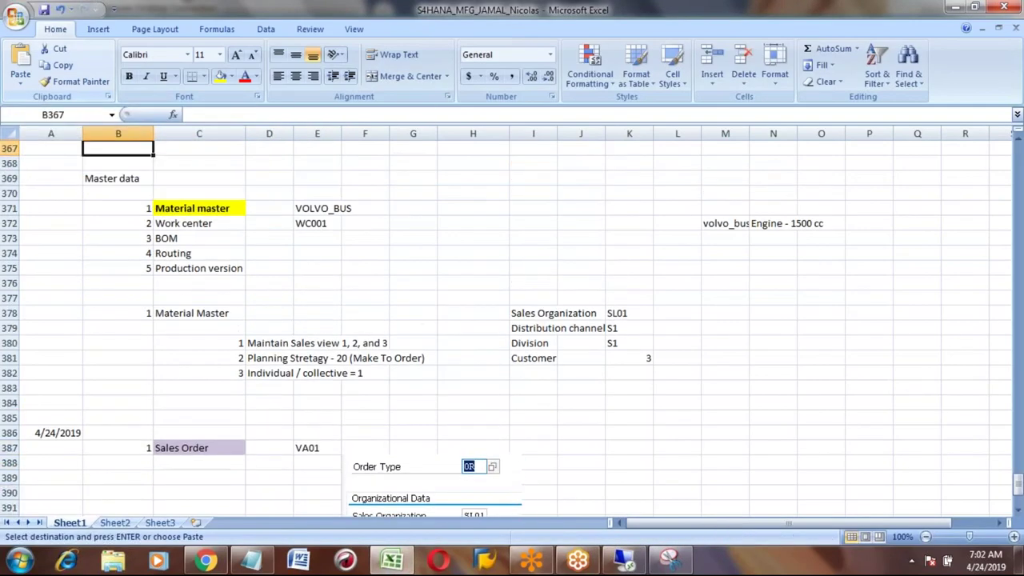
{"action": "key", "text": "Down"}
{"action": "key", "text": "Down"}
{"action": "key", "text": "Down"}
{"action": "key", "text": "Down"}
{"action": "key", "text": "Down"}
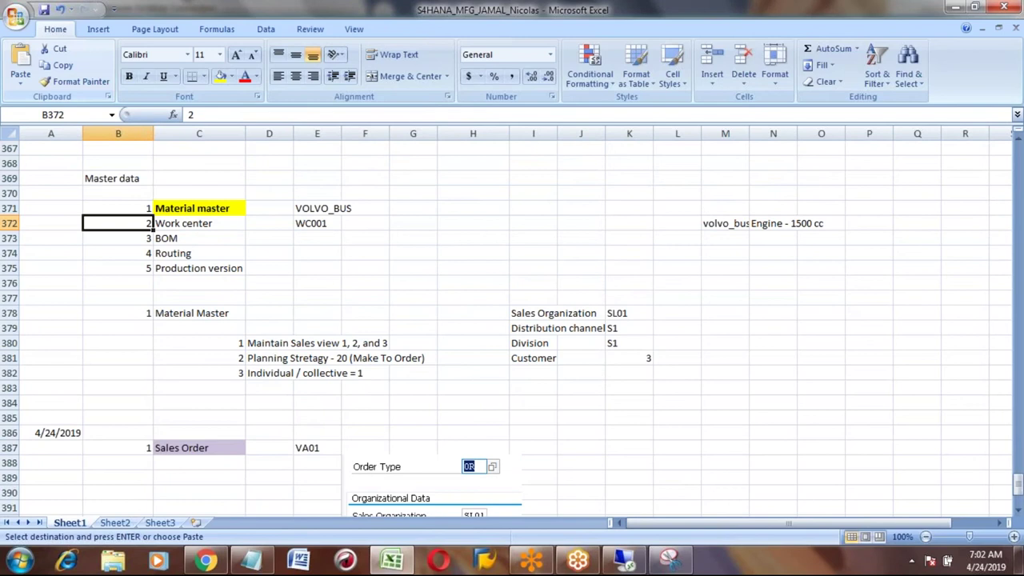
{"action": "key", "text": "Right"}
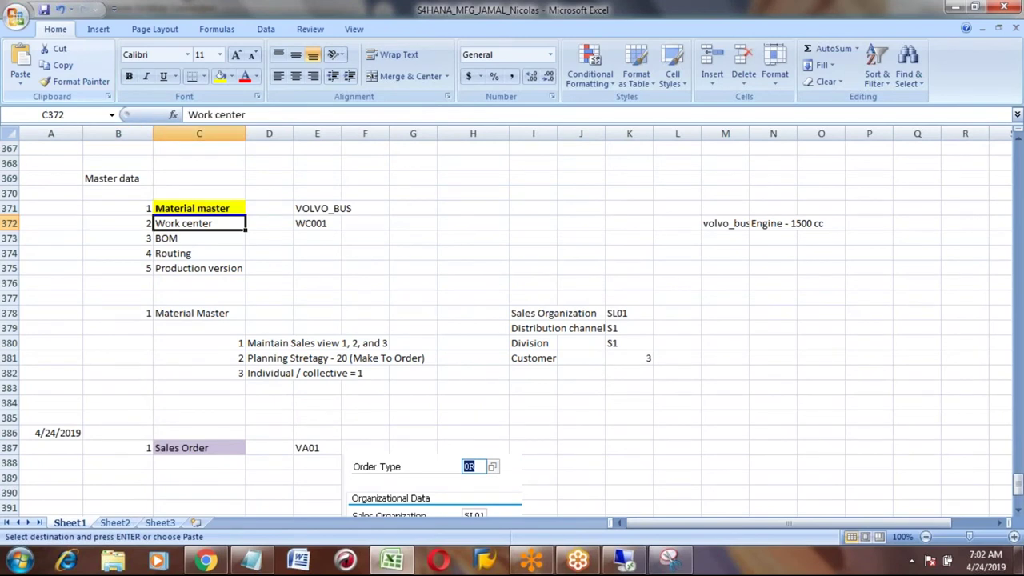
{"action": "key", "text": "Up"}
{"action": "key", "text": "Up"}
{"action": "key", "text": "Up"}
{"action": "key", "text": "Up"}
{"action": "key", "text": "Up"}
{"action": "key", "text": "Up"}
{"action": "key", "text": "Up"}
{"action": "key", "text": "Up"}
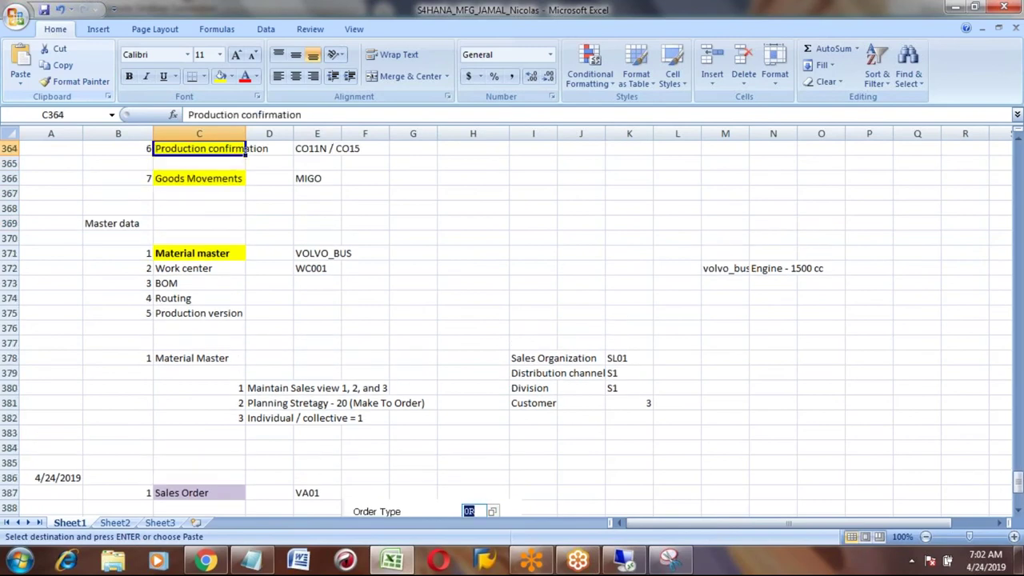
{"action": "key", "text": "Down"}
{"action": "key", "text": "Down"}
{"action": "key", "text": "Down"}
{"action": "key", "text": "Down"}
{"action": "key", "text": "Down"}
{"action": "key", "text": "Down"}
{"action": "key", "text": "Down"}
{"action": "key", "text": "Down"}
{"action": "key", "text": "Down"}
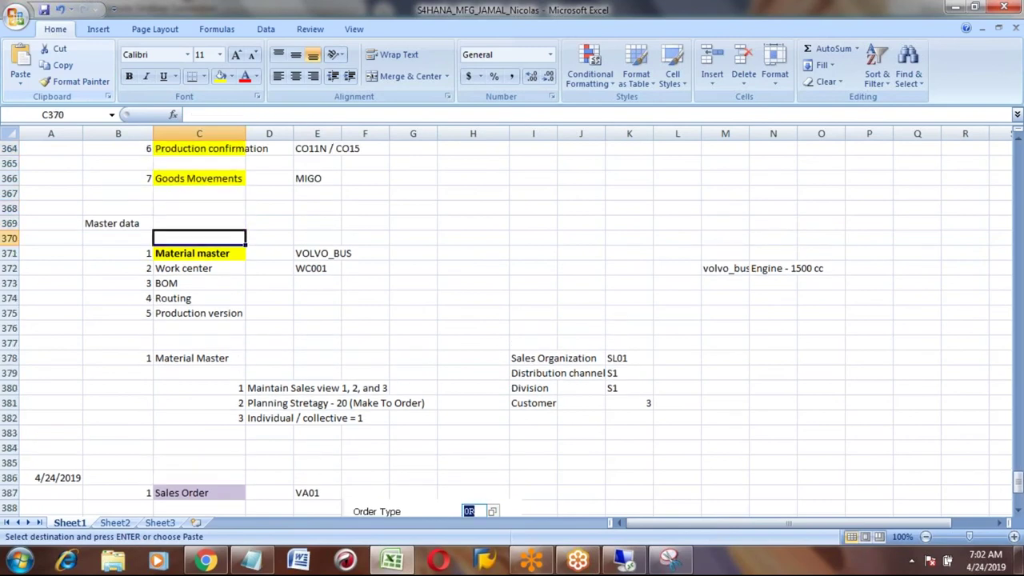
{"action": "key", "text": "Down"}
{"action": "key", "text": "Down"}
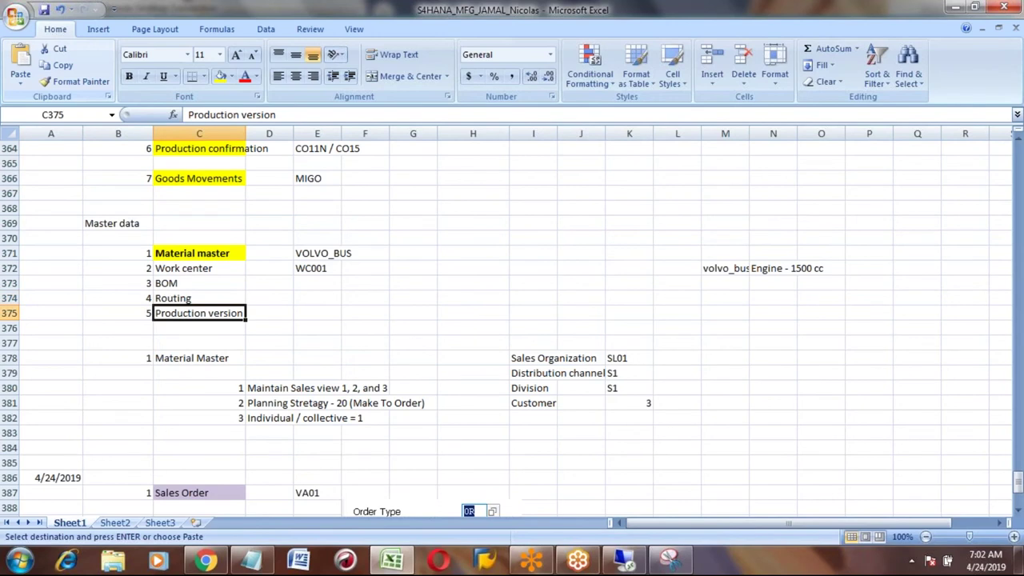
Step: Review the notes from the material master settings through the sales order entry down to the MRP run entry
{"action": "key", "text": "Down"}
{"action": "key", "text": "Down"}
{"action": "key", "text": "Down"}
{"action": "key", "text": "Down"}
{"action": "key", "text": "Down"}
{"action": "key", "text": "Down"}
{"action": "key", "text": "Down"}
{"action": "key", "text": "Down"}
{"action": "key", "text": "Down"}
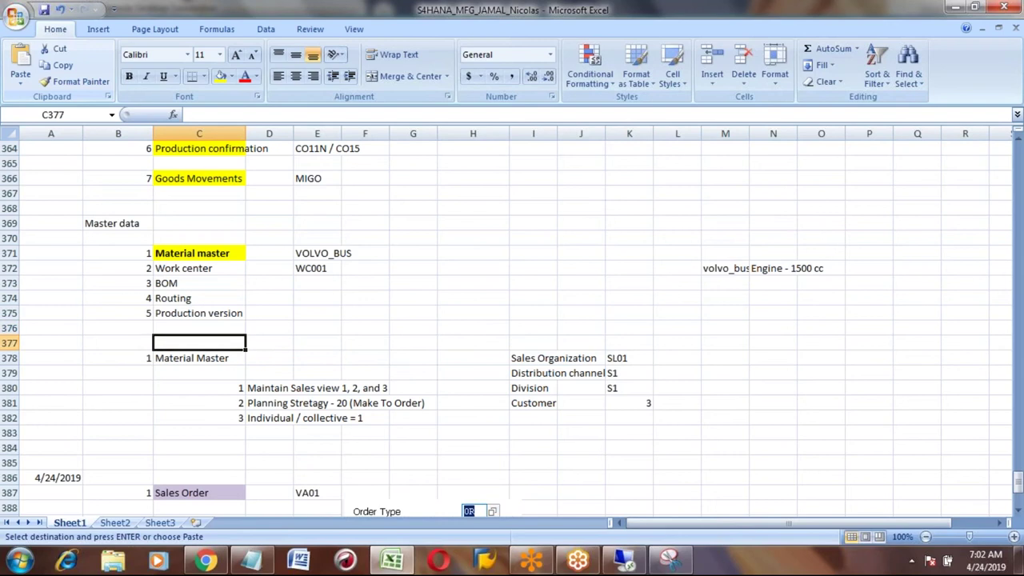
{"action": "key", "text": "Down"}
{"action": "key", "text": "Down"}
{"action": "key", "text": "Down"}
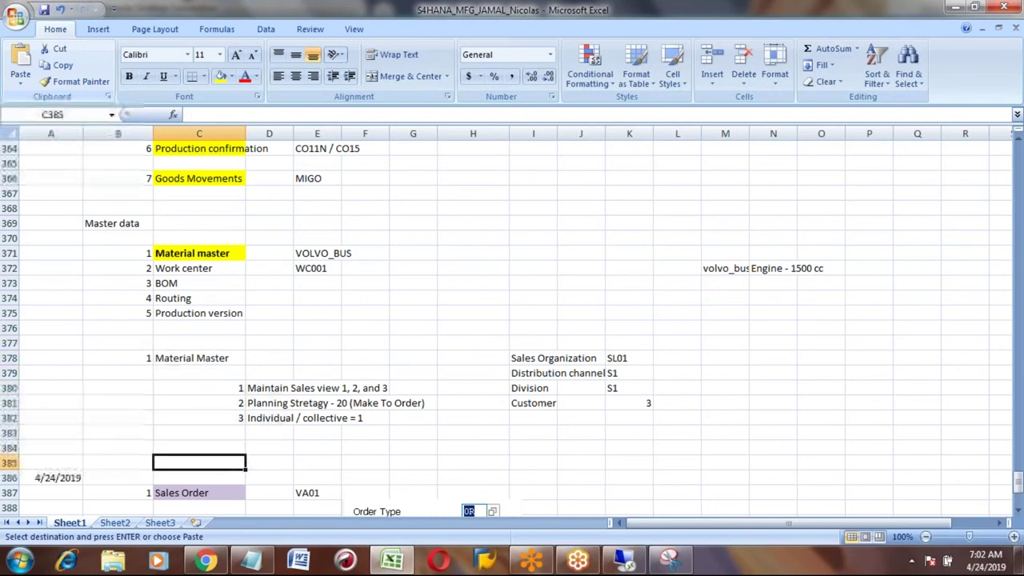
{"action": "key", "text": "Down"}
{"action": "key", "text": "Down"}
{"action": "key", "text": "Down"}
{"action": "key", "text": "Down"}
{"action": "key", "text": "Down"}
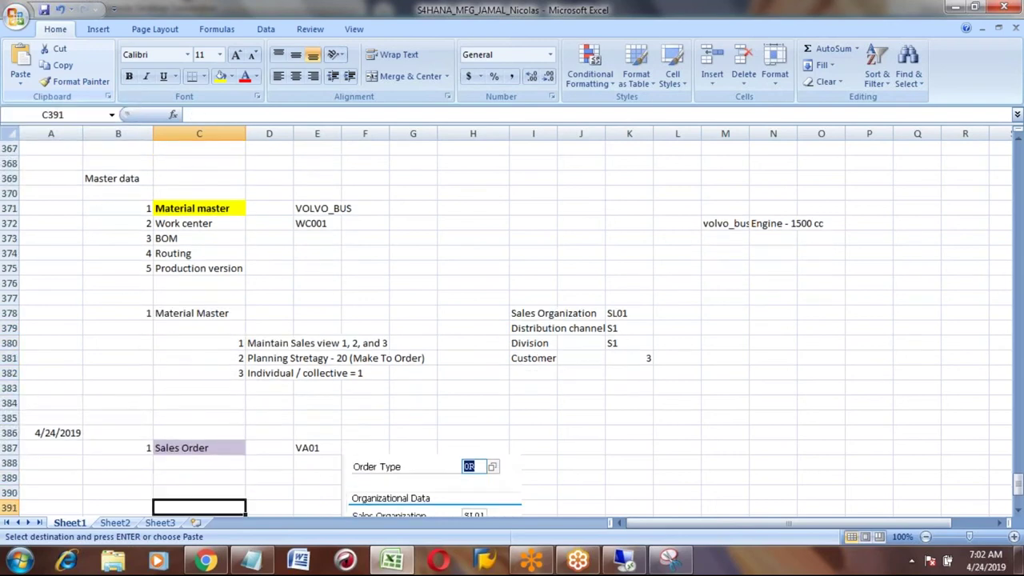
{"action": "key", "text": "Down"}
{"action": "key", "text": "Down"}
{"action": "key", "text": "Down"}
{"action": "key", "text": "Down"}
{"action": "key", "text": "Down"}
{"action": "key", "text": "Down"}
{"action": "key", "text": "Down"}
{"action": "key", "text": "Down"}
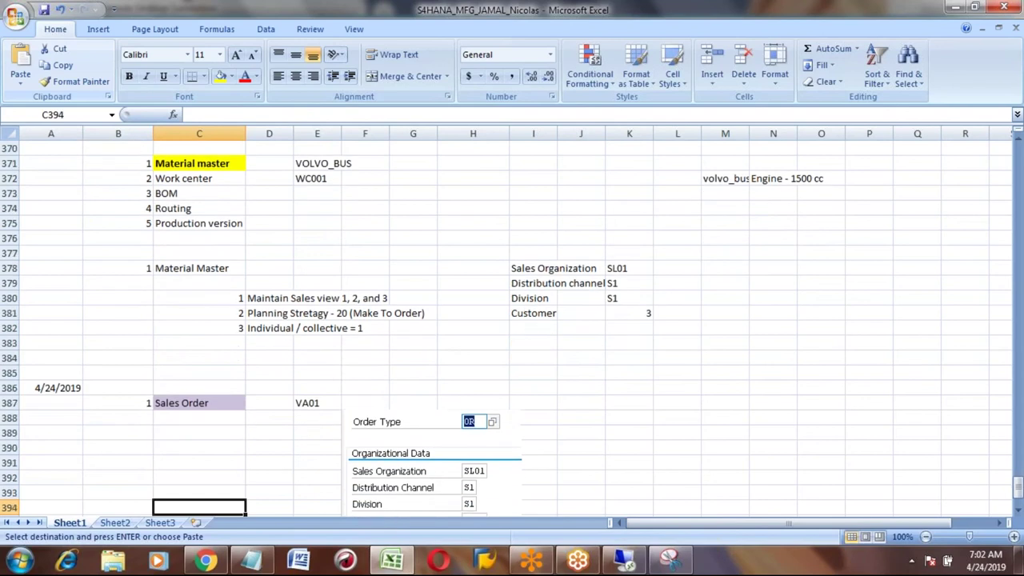
{"action": "key", "text": "Down"}
{"action": "key", "text": "Down"}
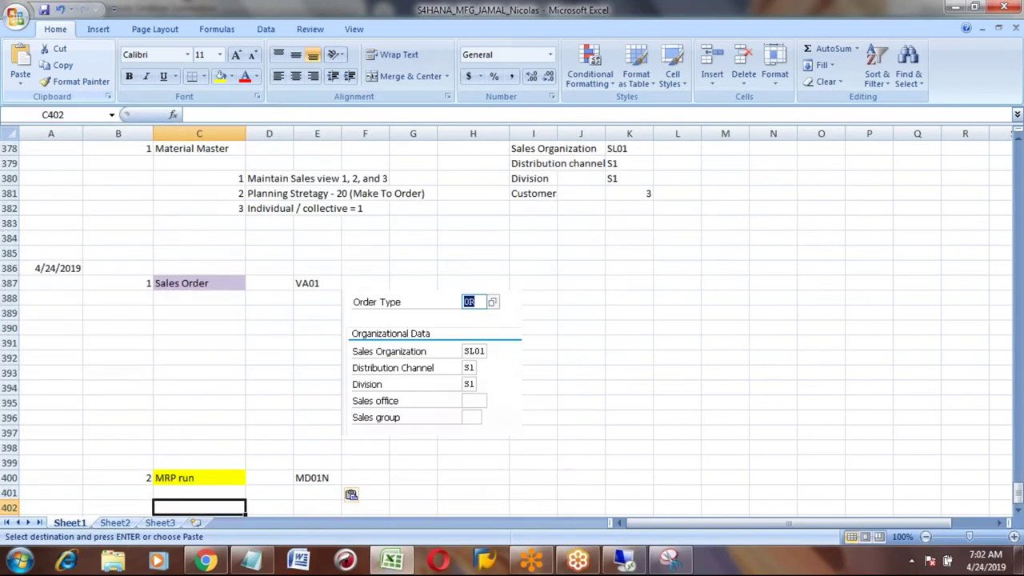
{"action": "key", "text": "Up"}
{"action": "key", "text": "Up"}
{"action": "key", "text": "Up"}
{"action": "key", "text": "Down"}
{"action": "key", "text": "Down"}
{"action": "key", "text": "Down"}
{"action": "key", "text": "Down"}
{"action": "key", "text": "Down"}
{"action": "key", "text": "Down"}
{"action": "key", "text": "Up"}
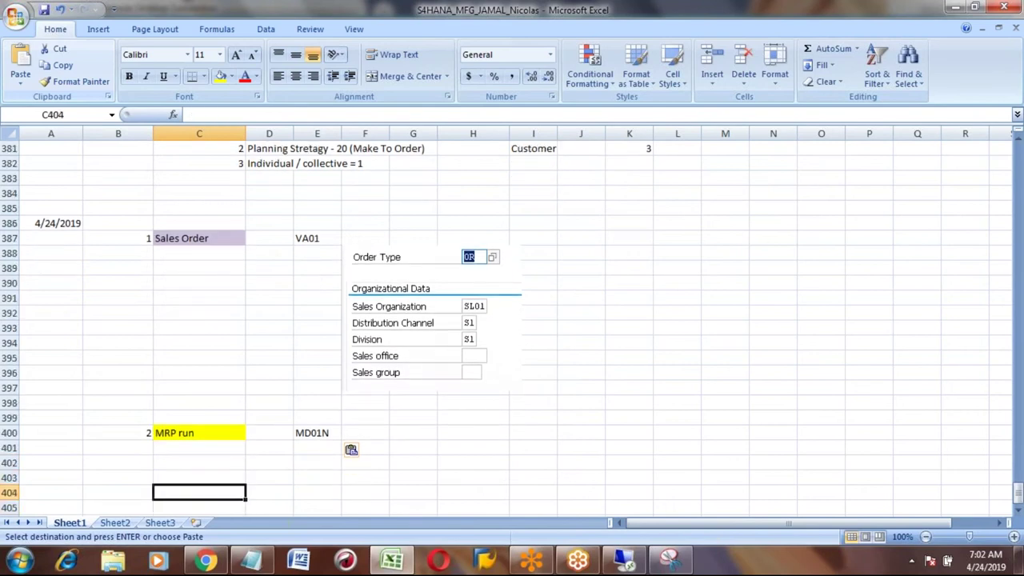
Step: Switch back to the SAP session and start transaction MD01N
{"action": "key", "text": "alt+Tab"}
{"action": "key", "text": "Down"}
{"action": "key", "text": "Right"}
{"action": "key", "text": "Escape"}
{"action": "left_click", "coordinate": [59, 56]}
{"action": "type", "text": "m"}
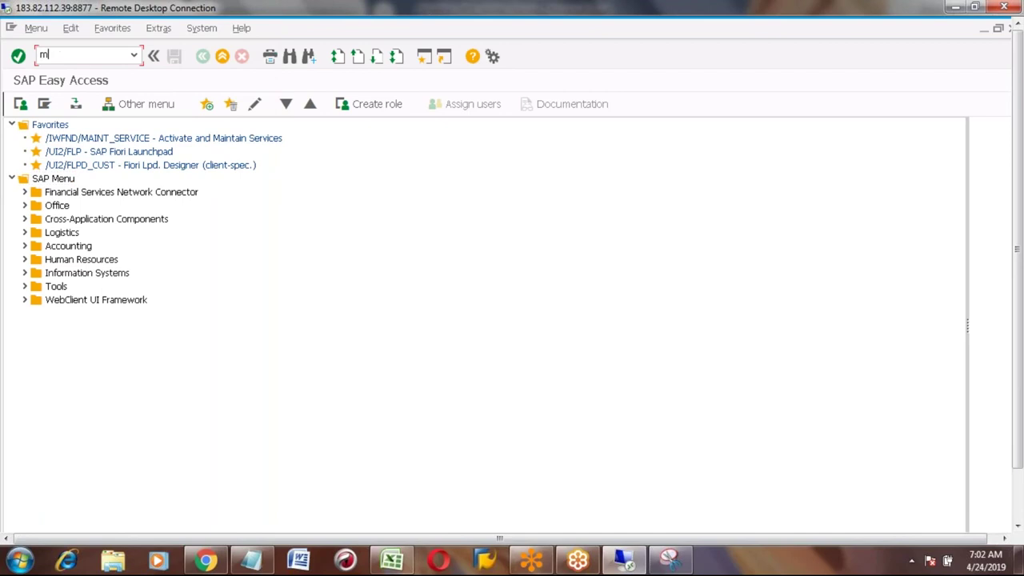
{"action": "type", "text": "d01n"}
{"action": "key", "text": "Return"}
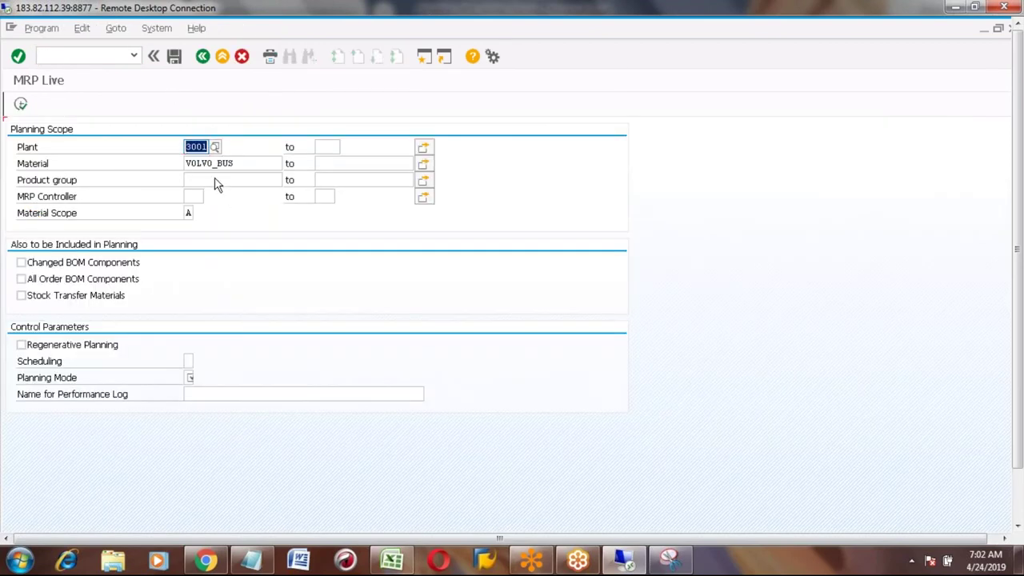
Step: Run MRP for VOLVO_BUS in plant 3001, including all order BOM components, with scheduling 2 and planning mode 3
{"action": "left_click", "coordinate": [196, 146]}
{"action": "left_click", "coordinate": [214, 165]}
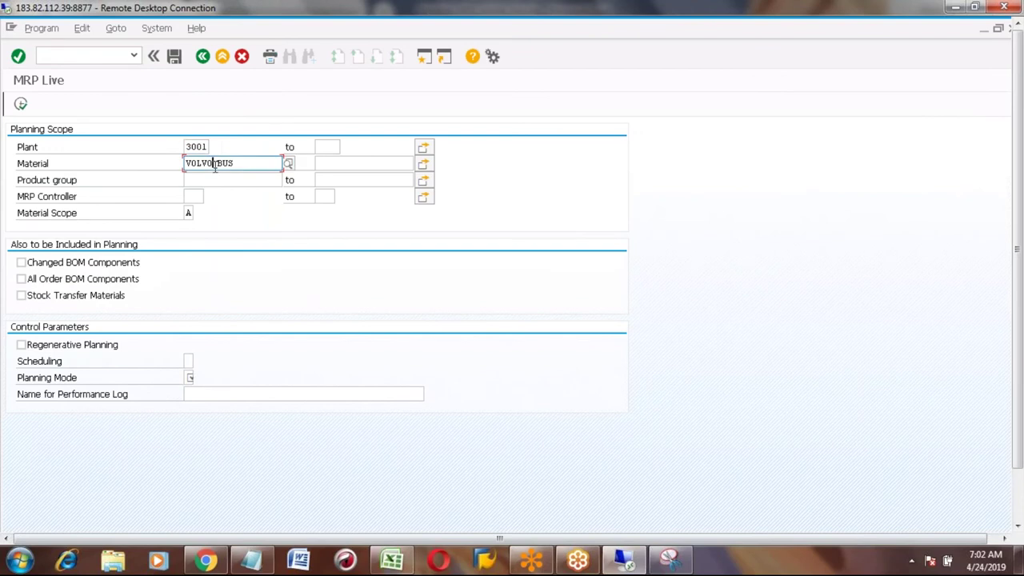
{"action": "left_click", "coordinate": [21, 280]}
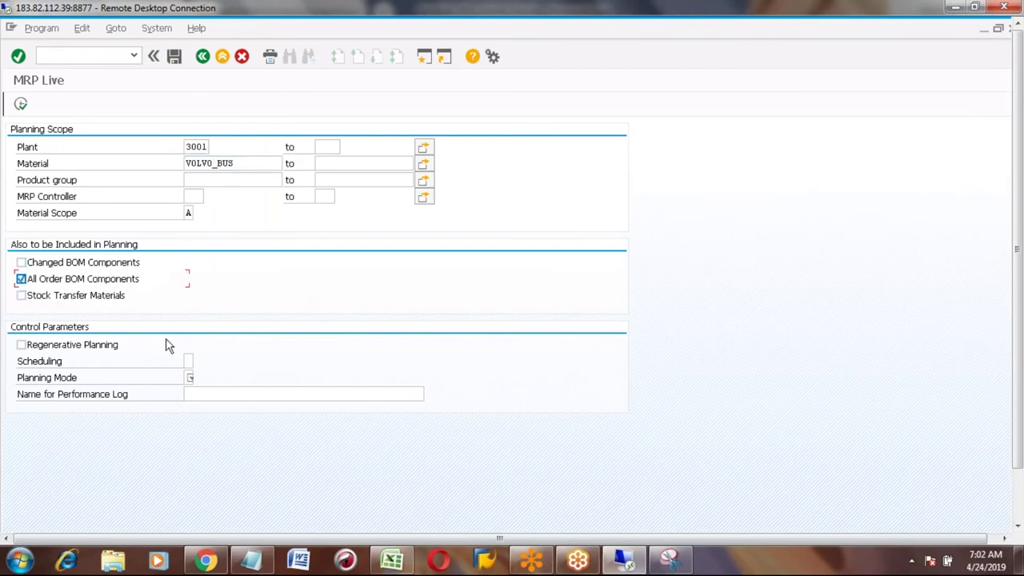
{"action": "left_click", "coordinate": [199, 359]}
{"action": "type", "text": "2"}
{"action": "left_click", "coordinate": [187, 377]}
{"action": "left_click", "coordinate": [188, 377]}
{"action": "type", "text": "3"}
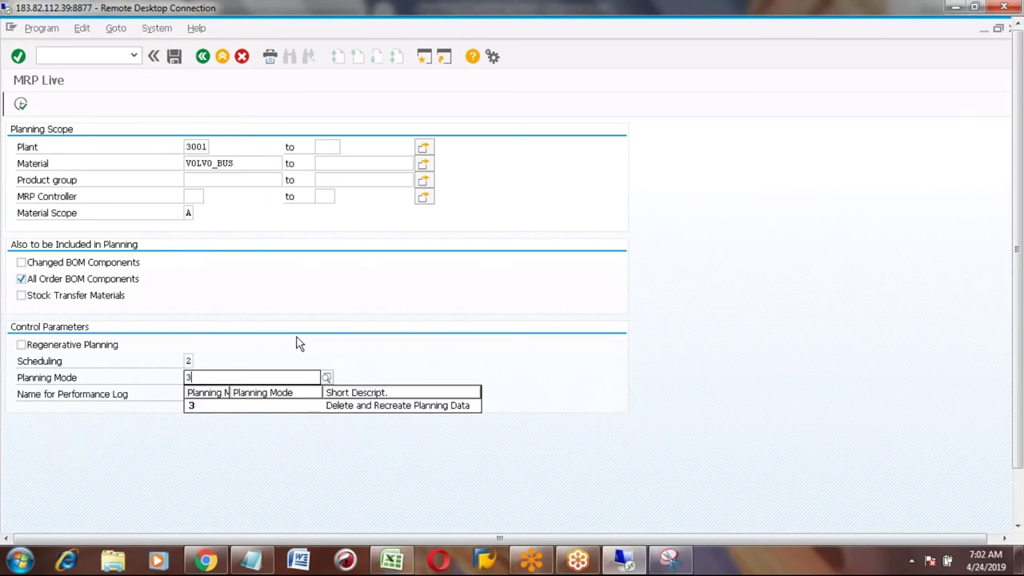
{"action": "key", "text": "Return"}
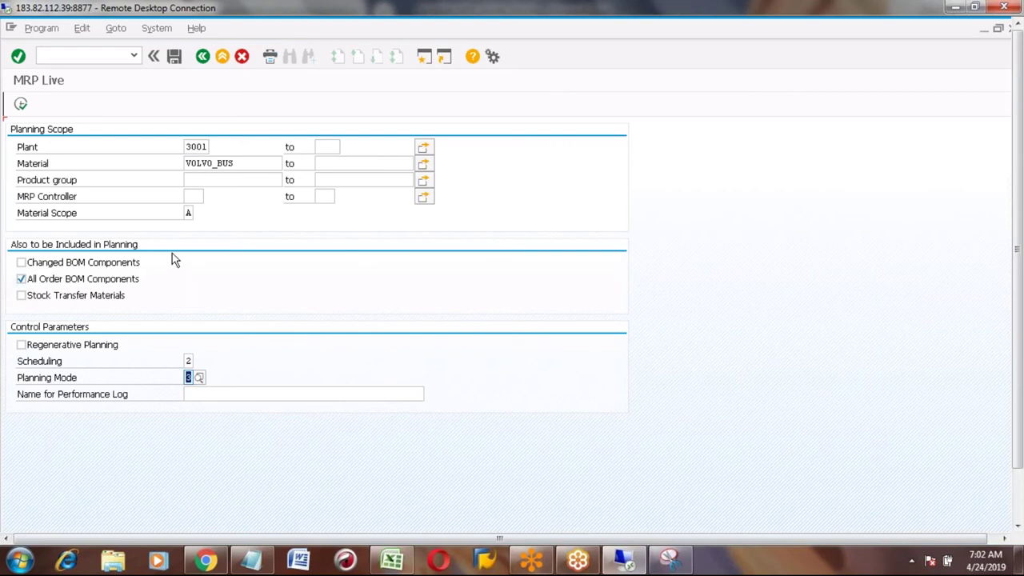
{"action": "left_click", "coordinate": [21, 106]}
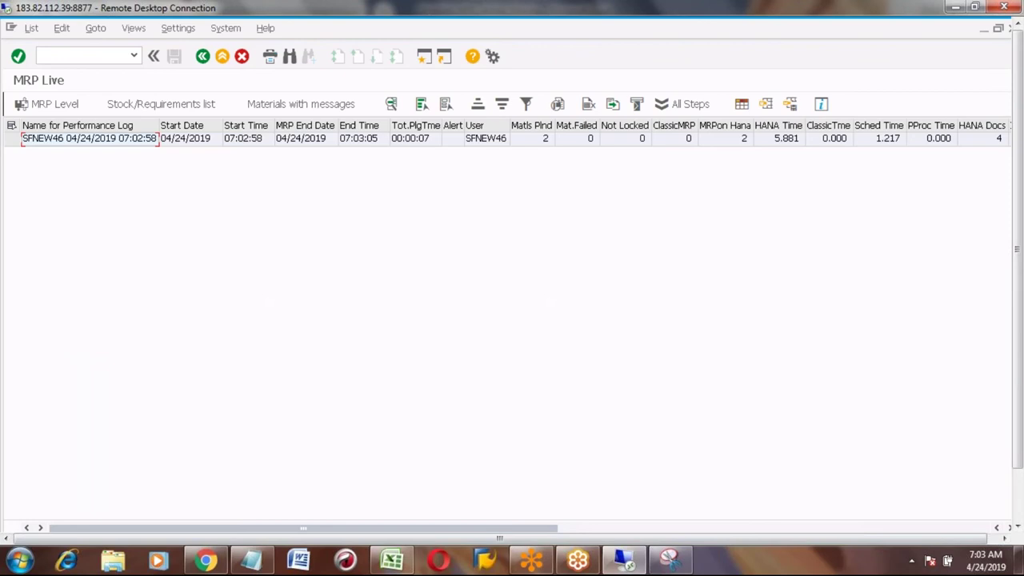
Step: Check the number of planned materials in the MRP run result and leave MRP Live
{"action": "left_click", "coordinate": [536, 143]}
{"action": "left_click", "coordinate": [203, 57]}
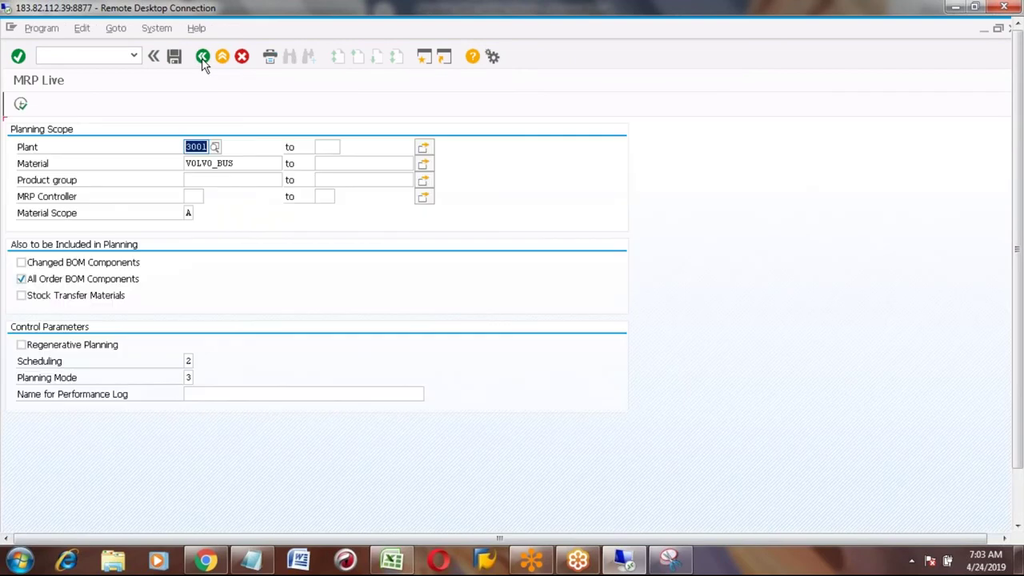
{"action": "left_click", "coordinate": [202, 59]}
Step: Start transaction MD04 and display the stock/requirements list for VOLVO_BUS in plant 3001
{"action": "left_click", "coordinate": [107, 56]}
{"action": "type", "text": "md04"}
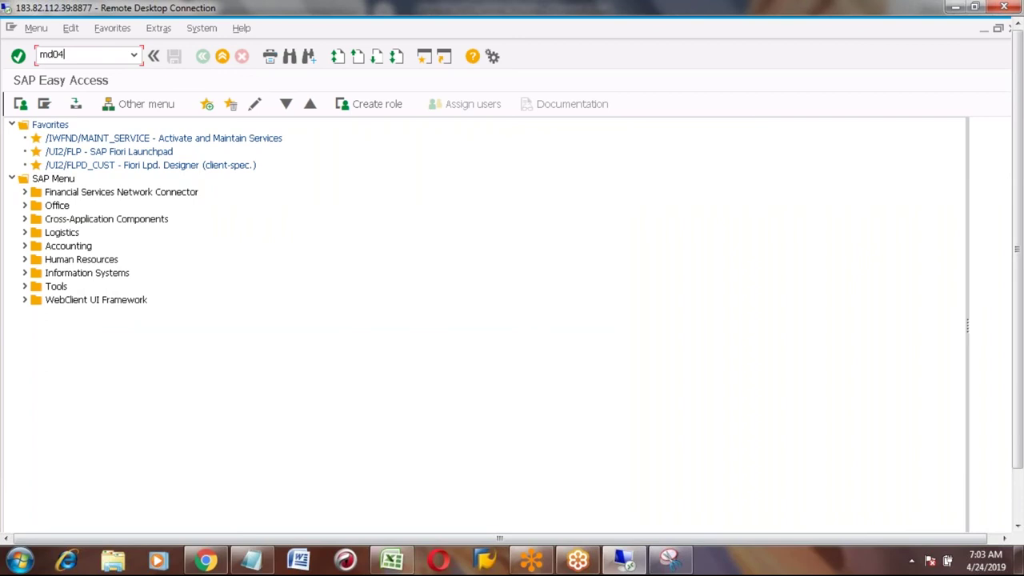
{"action": "key", "text": "Return"}
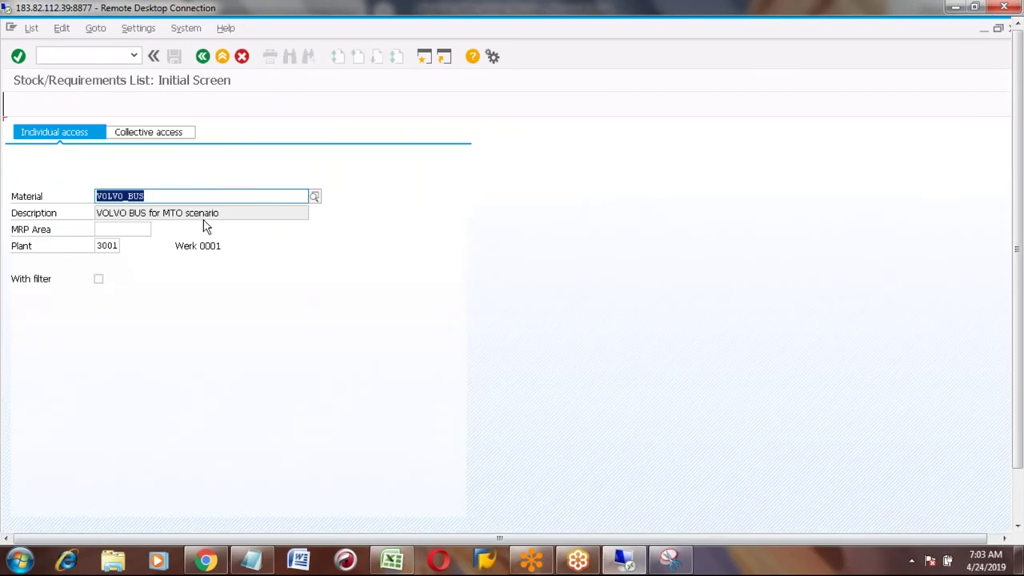
{"action": "key", "text": "Return"}
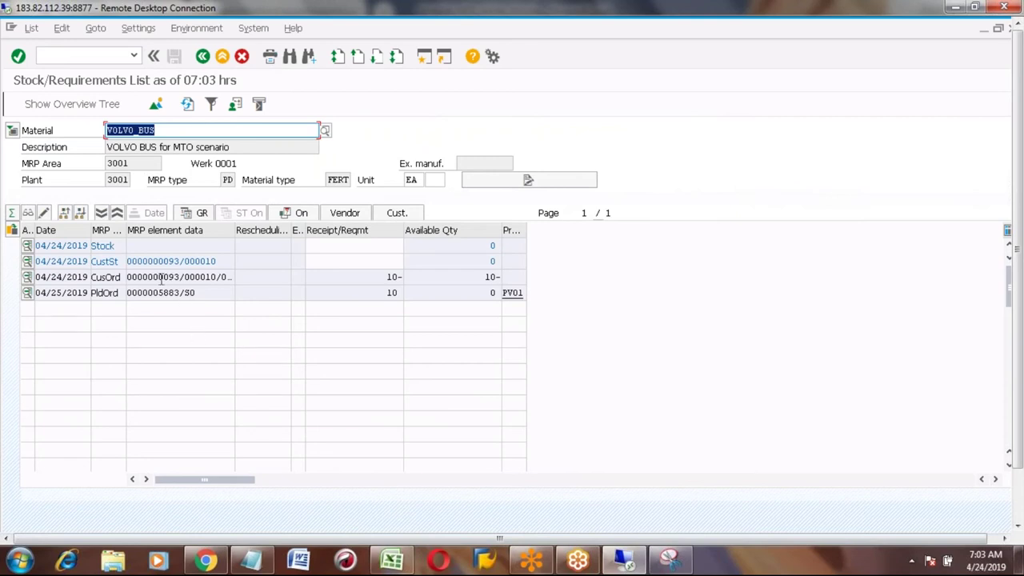
Step: Compare the customer order's required quantity with the planned order's number and receipt quantity
{"action": "left_click", "coordinate": [382, 277]}
{"action": "left_click", "coordinate": [158, 292]}
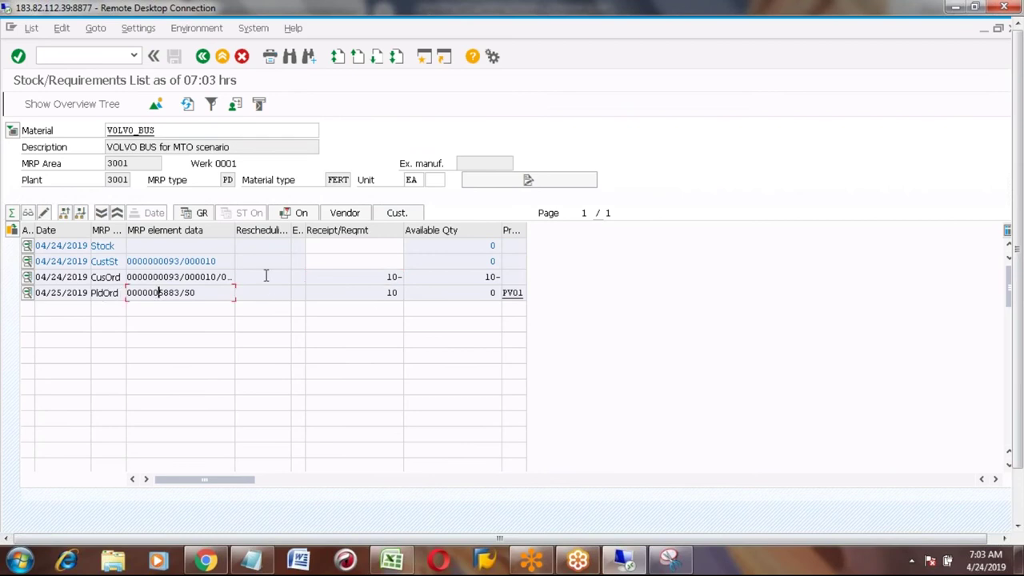
{"action": "left_click", "coordinate": [383, 292]}
Step: Display the planned order from its MRP element details and view its assignment data
{"action": "left_click", "coordinate": [26, 293]}
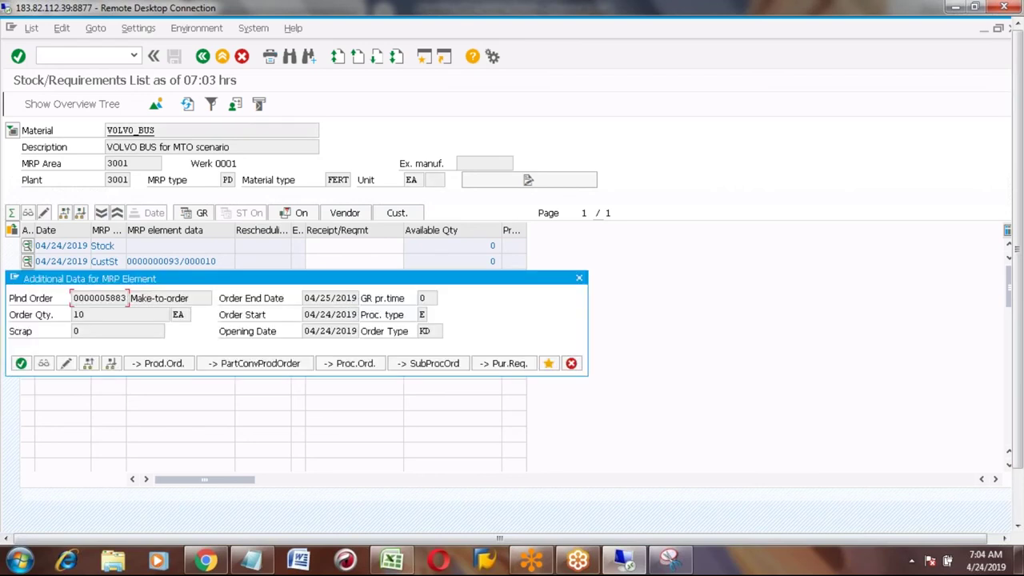
{"action": "left_click", "coordinate": [44, 364]}
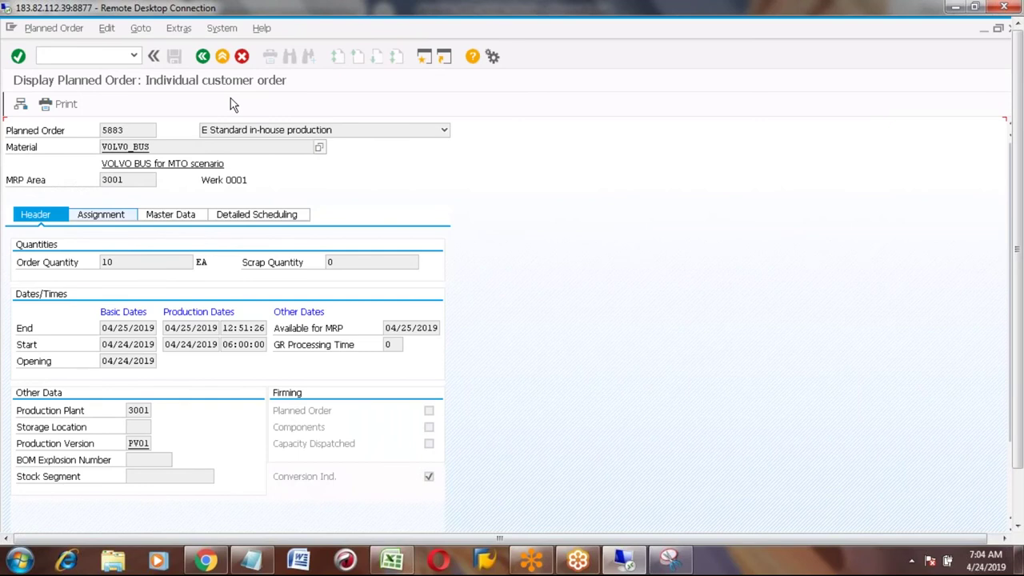
{"action": "left_click", "coordinate": [95, 220]}
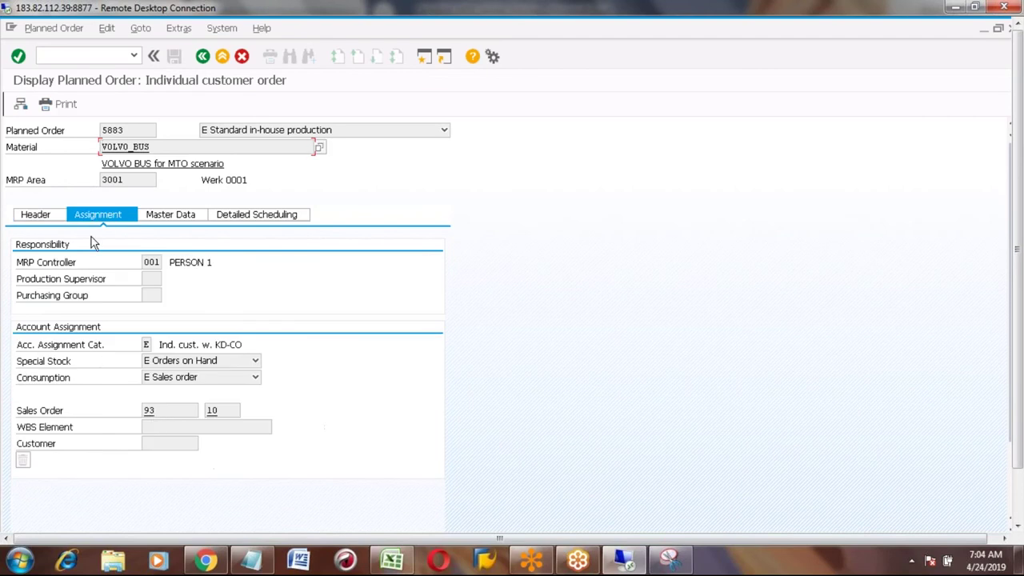
Step: Examine the sales order and item assigned to the planned order, and return to the stock/requirements list
{"action": "left_click", "coordinate": [171, 415]}
{"action": "key", "text": "shift+Left"}
{"action": "key", "text": "shift+Left"}
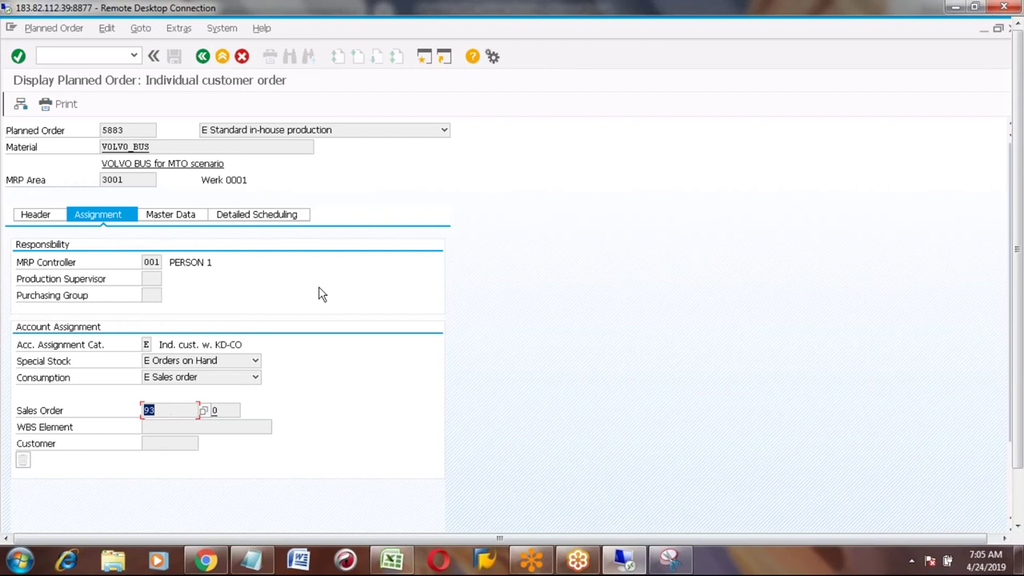
{"action": "left_click", "coordinate": [231, 409]}
{"action": "type", "text": "10"}
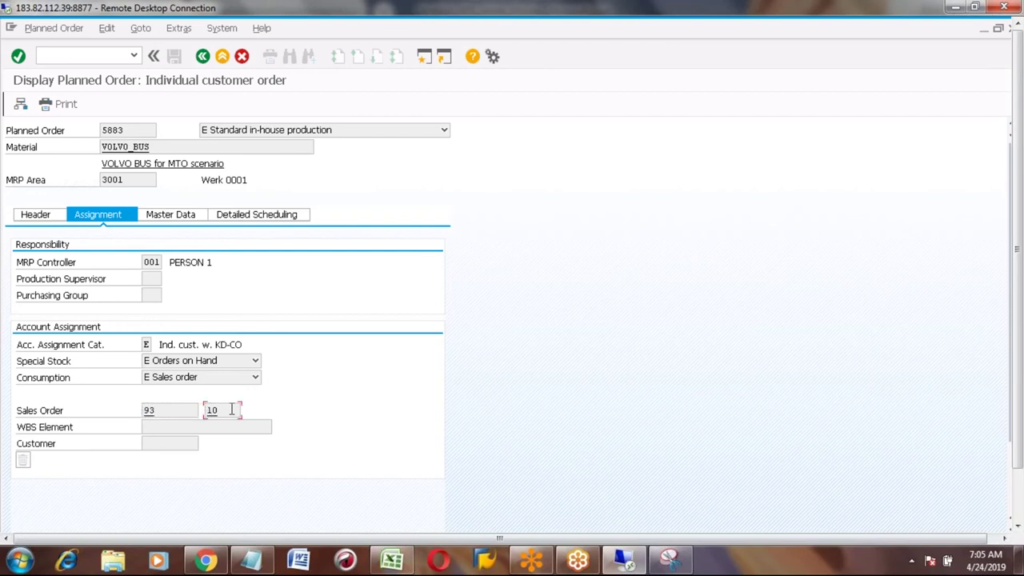
{"action": "left_click", "coordinate": [132, 134]}
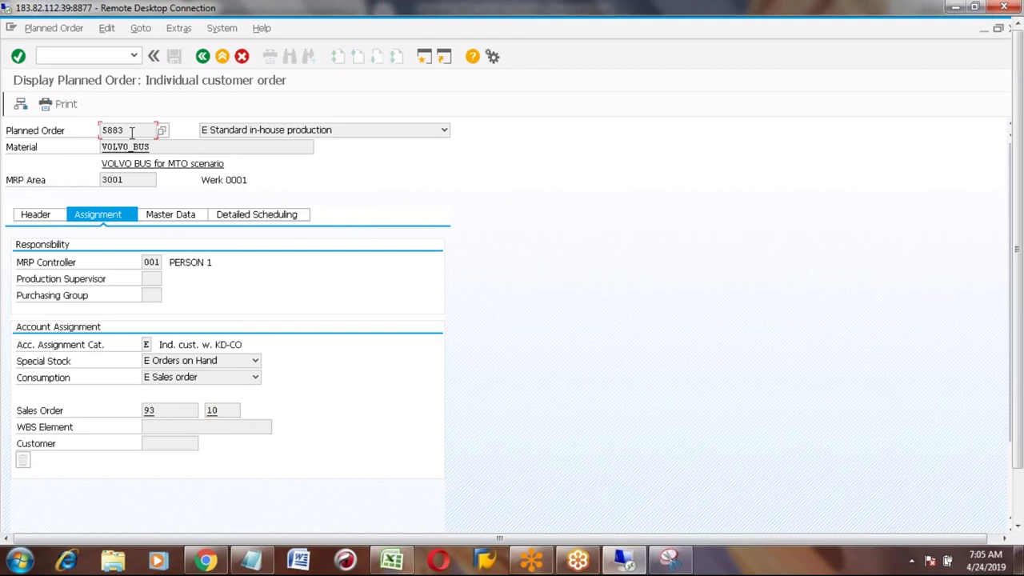
{"action": "left_click", "coordinate": [202, 57]}
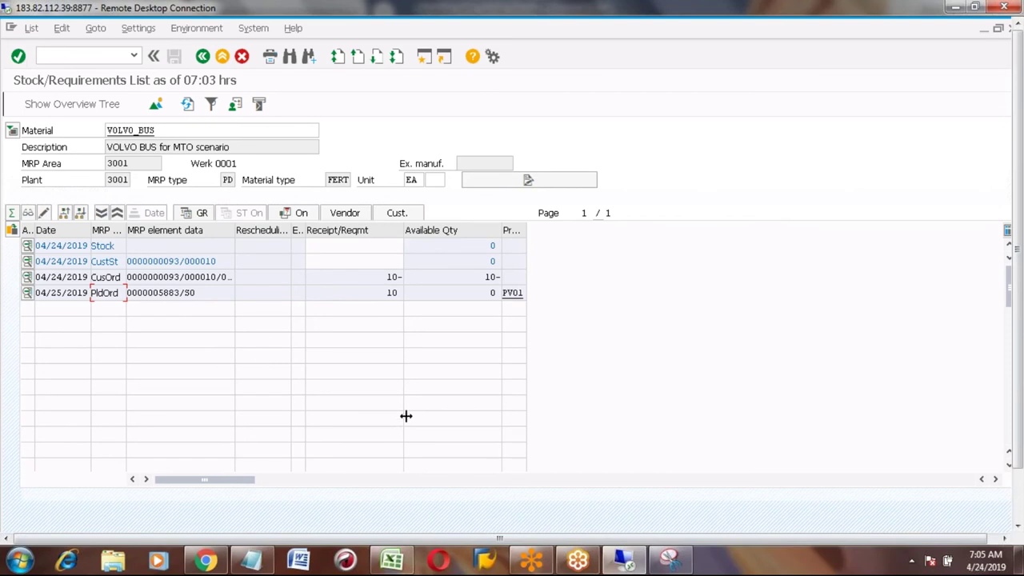
Step: In the Excel notes, copy the Planned Order and Planned Order Convert to Production order rows (B360:E361) to B405 below the dated MRP run entry
{"action": "left_click", "coordinate": [391, 562]}
{"action": "left_click", "coordinate": [270, 299]}
{"action": "key", "text": "Up"}
{"action": "key", "text": "Up"}
{"action": "key", "text": "Up"}
{"action": "key", "text": "Up"}
{"action": "key", "text": "Up"}
{"action": "key", "text": "Up"}
{"action": "key", "text": "Up"}
{"action": "key", "text": "Up"}
{"action": "key", "text": "Up"}
{"action": "key", "text": "Up"}
{"action": "key", "text": "Up"}
{"action": "key", "text": "Up"}
{"action": "key", "text": "Up"}
{"action": "key", "text": "Up"}
{"action": "key", "text": "Up"}
{"action": "key", "text": "Up"}
{"action": "key", "text": "Up"}
{"action": "key", "text": "Up"}
{"action": "key", "text": "Up"}
{"action": "key", "text": "Up"}
{"action": "key", "text": "Up"}
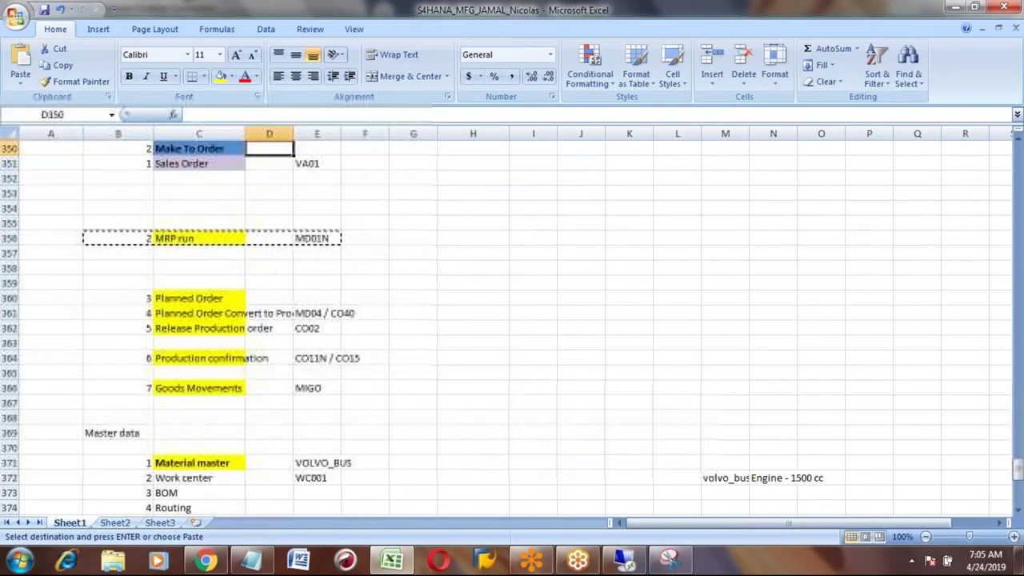
{"action": "left_click", "coordinate": [136, 299]}
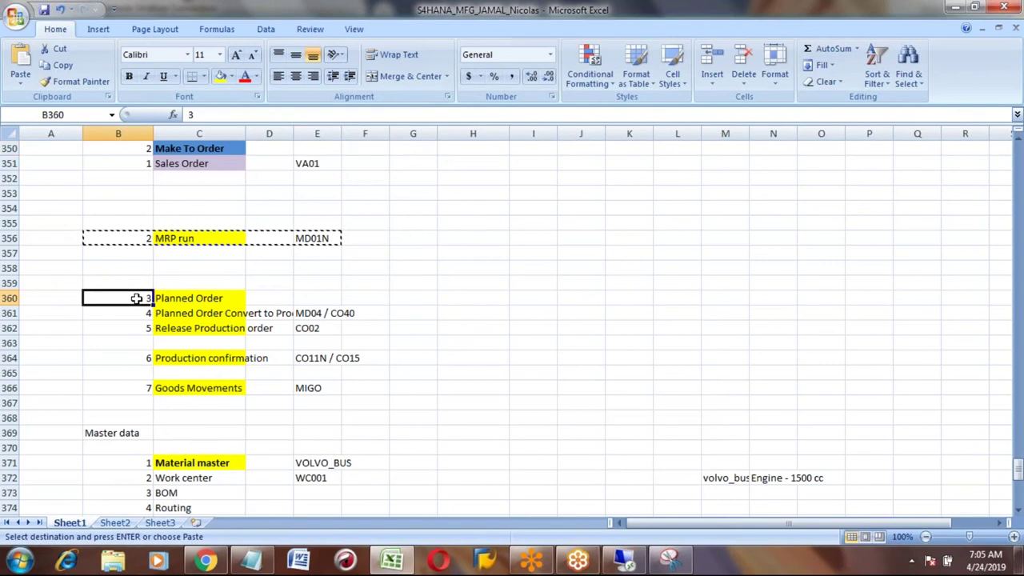
{"action": "key", "text": "shift+Down"}
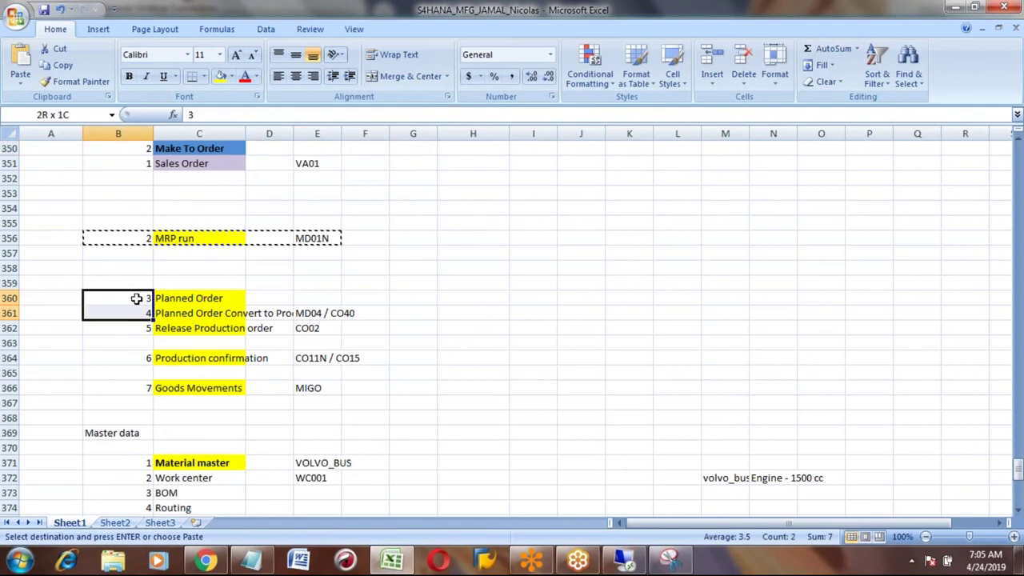
{"action": "key", "text": "shift+Right"}
{"action": "key", "text": "shift+Right"}
{"action": "key", "text": "shift+Right"}
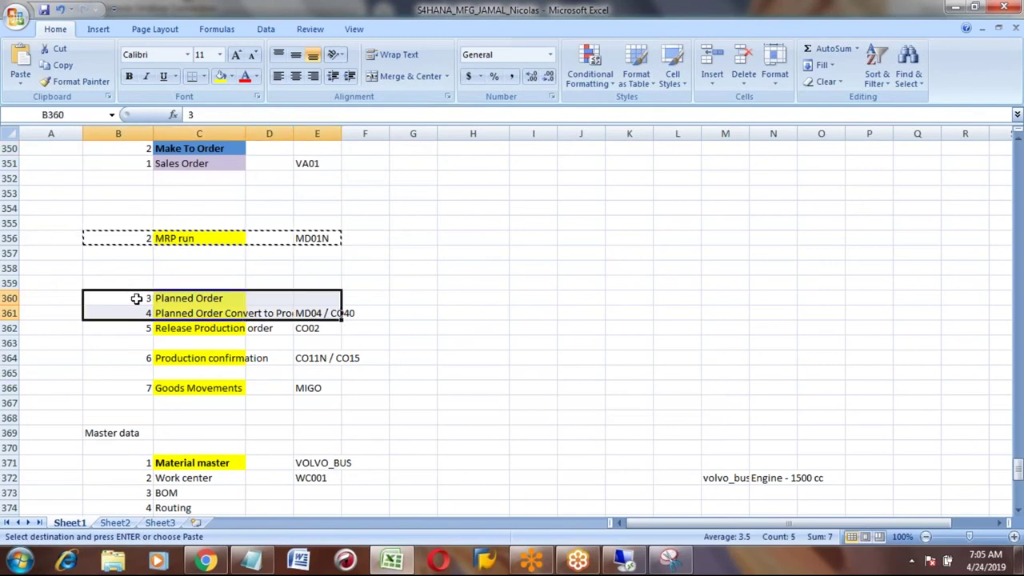
{"action": "key", "text": "ctrl+c"}
{"action": "key", "text": "Down"}
{"action": "key", "text": "Down"}
{"action": "key", "text": "Down"}
{"action": "key", "text": "Down"}
{"action": "key", "text": "Down"}
{"action": "key", "text": "Down"}
{"action": "key", "text": "Down"}
{"action": "key", "text": "Down"}
{"action": "key", "text": "Down"}
{"action": "key", "text": "Down"}
{"action": "key", "text": "Down"}
{"action": "key", "text": "Down"}
{"action": "key", "text": "Down"}
{"action": "key", "text": "Down"}
{"action": "key", "text": "Down"}
{"action": "key", "text": "Down"}
{"action": "key", "text": "Down"}
{"action": "key", "text": "Down"}
{"action": "key", "text": "Down"}
{"action": "key", "text": "Down"}
{"action": "key", "text": "Down"}
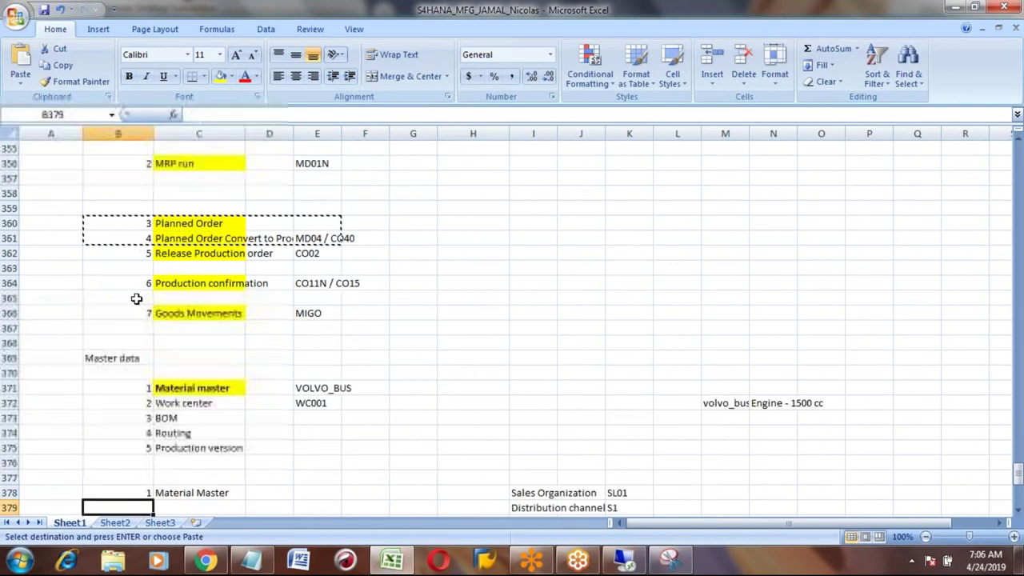
{"action": "key", "text": "Down"}
{"action": "key", "text": "Down"}
{"action": "key", "text": "Down"}
{"action": "key", "text": "Down"}
{"action": "key", "text": "Down"}
{"action": "key", "text": "Down"}
{"action": "key", "text": "Down"}
{"action": "key", "text": "Down"}
{"action": "key", "text": "Down"}
{"action": "key", "text": "Down"}
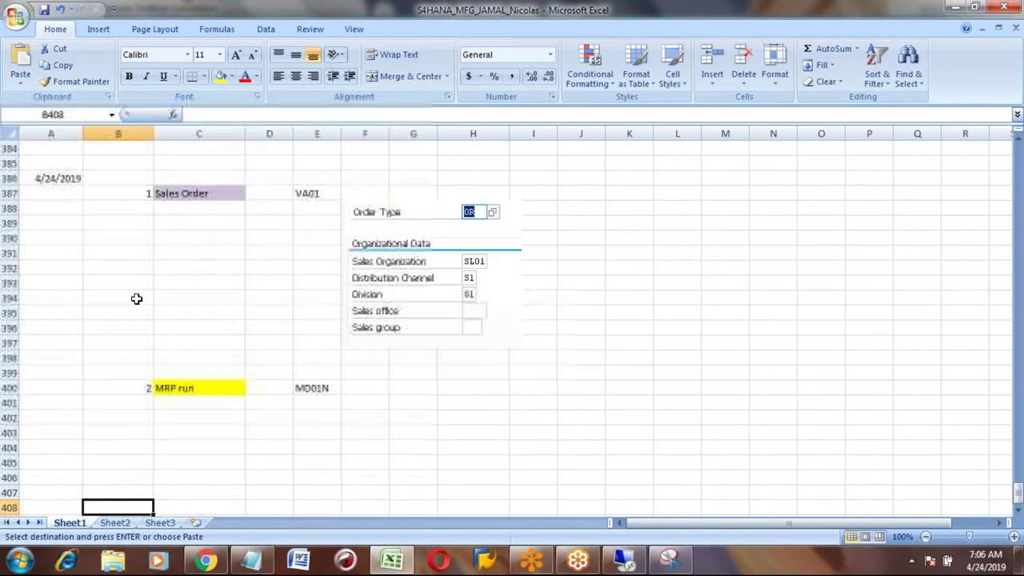
{"action": "key", "text": "Up"}
{"action": "key", "text": "Up"}
{"action": "key", "text": "Up"}
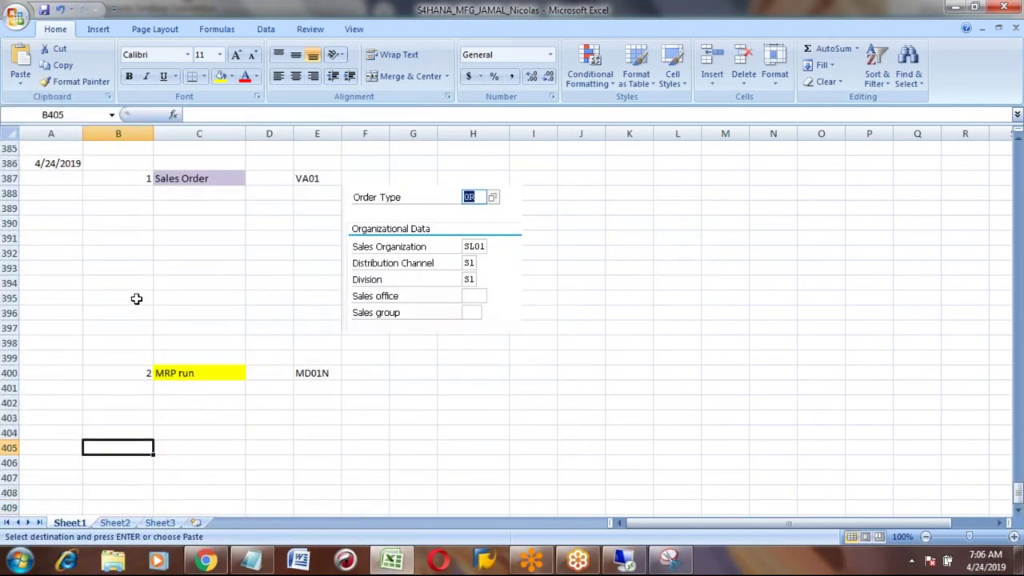
{"action": "key", "text": "ctrl+v"}
{"action": "key", "text": "Down"}
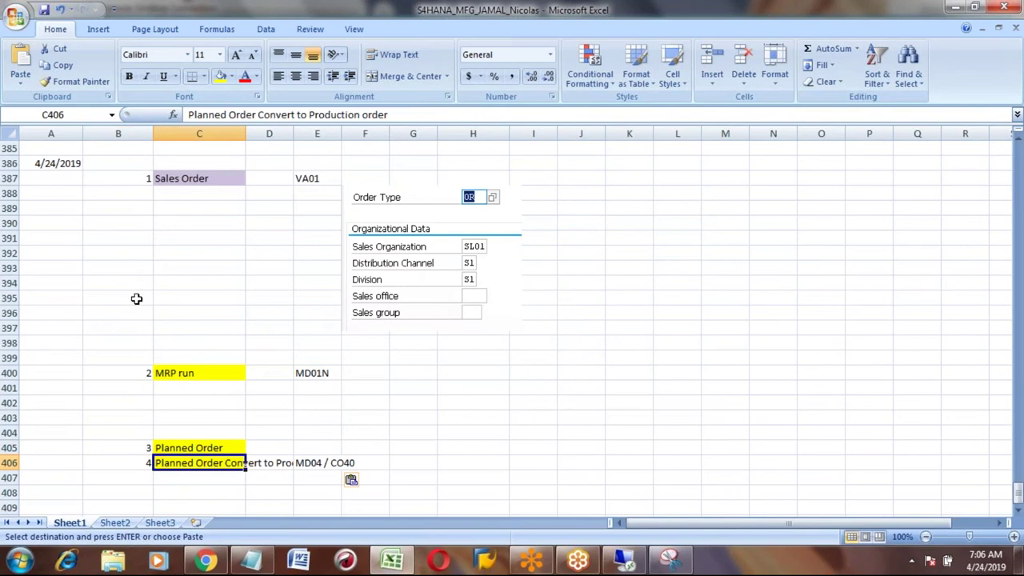
Step: Return to the SAP remote session and convert the VOLVO_BUS planned order to a production order from its MRP element details
{"action": "key", "text": "alt+Tab"}
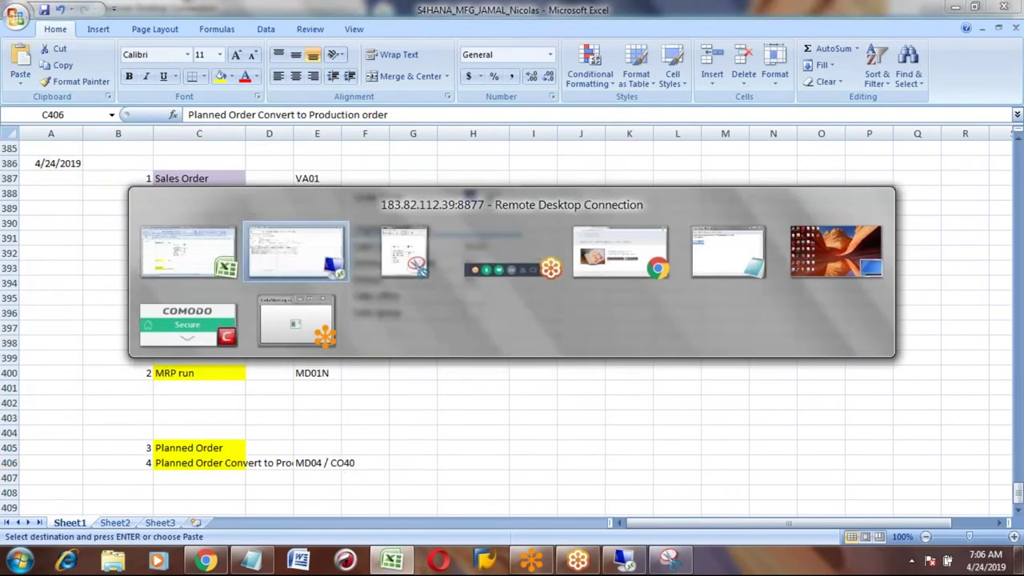
{"action": "left_click", "coordinate": [26, 293]}
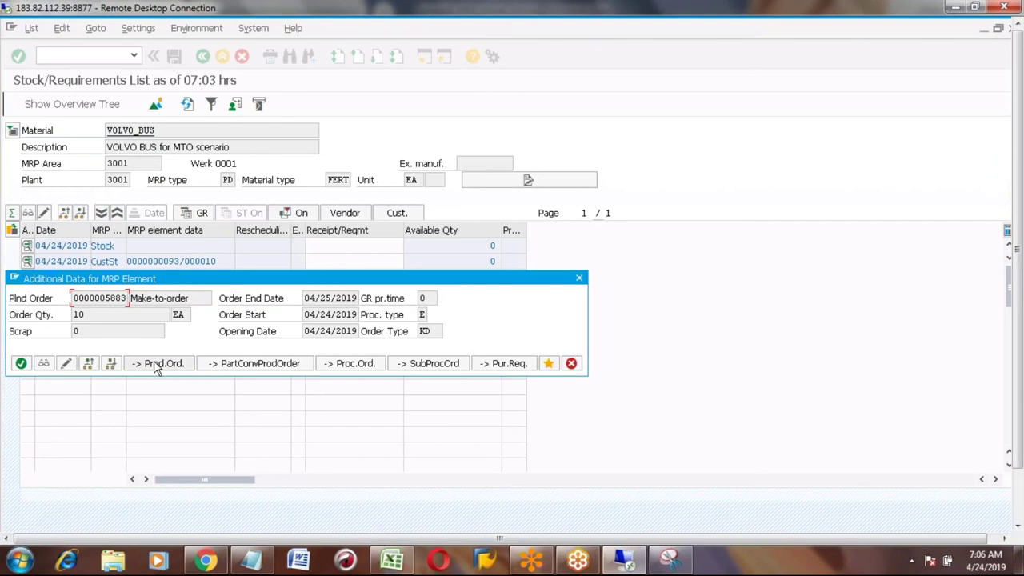
{"action": "left_click", "coordinate": [157, 365]}
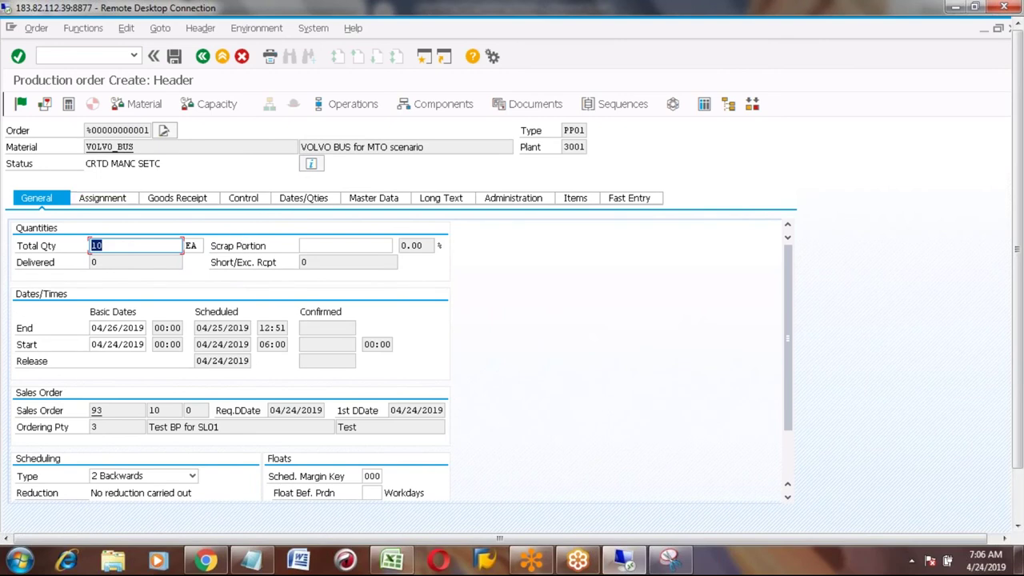
Step: Examine the new production order's assignment data, its linked sales order and item, and the field help for the ordering party
{"action": "left_click", "coordinate": [103, 201]}
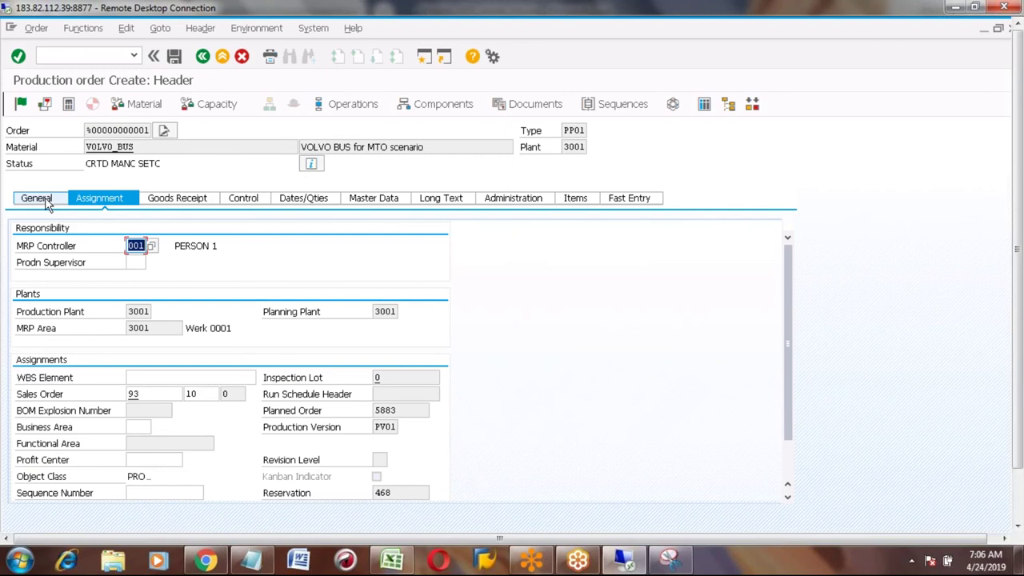
{"action": "left_click", "coordinate": [45, 198]}
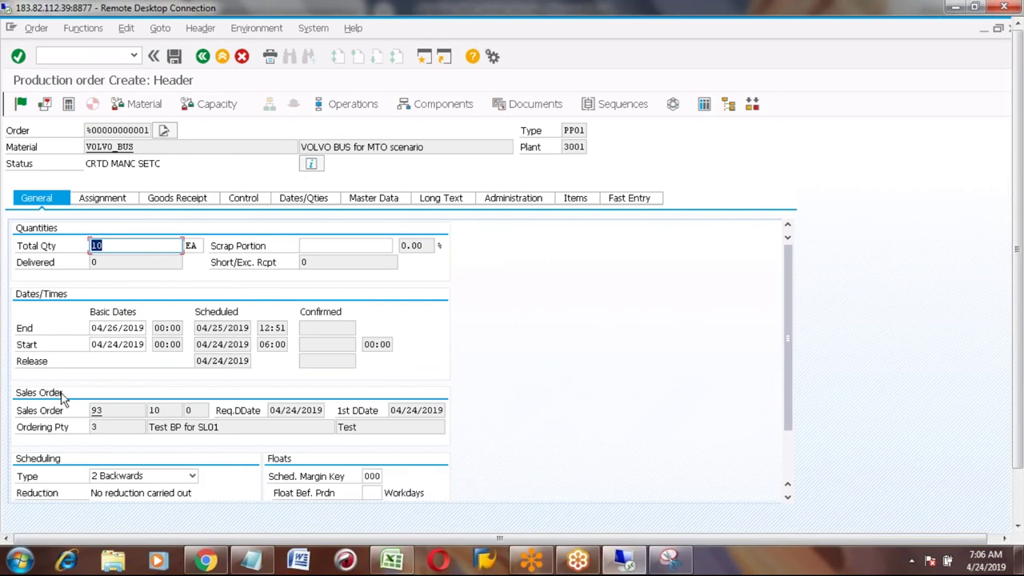
{"action": "left_click", "coordinate": [111, 413]}
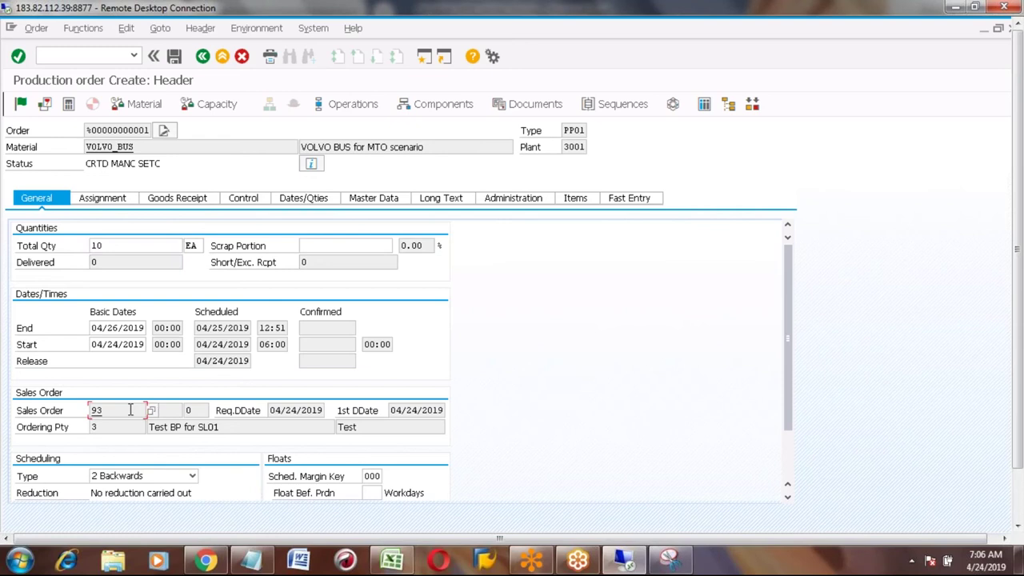
{"action": "left_click", "coordinate": [168, 410]}
{"action": "type", "text": "10"}
{"action": "left_click", "coordinate": [103, 427]}
{"action": "key", "text": "Return"}
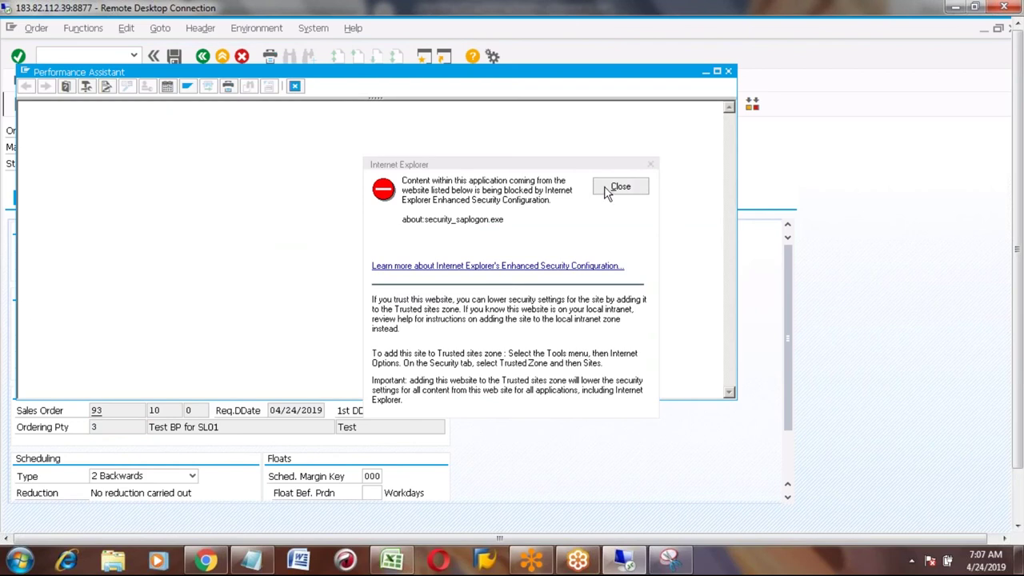
{"action": "left_click", "coordinate": [621, 186]}
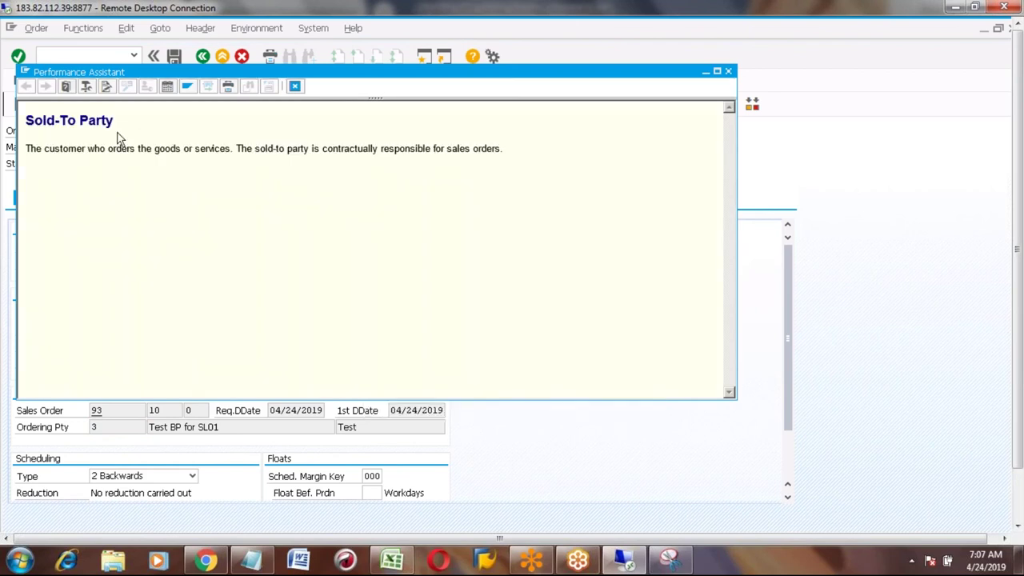
{"action": "left_click", "coordinate": [728, 73]}
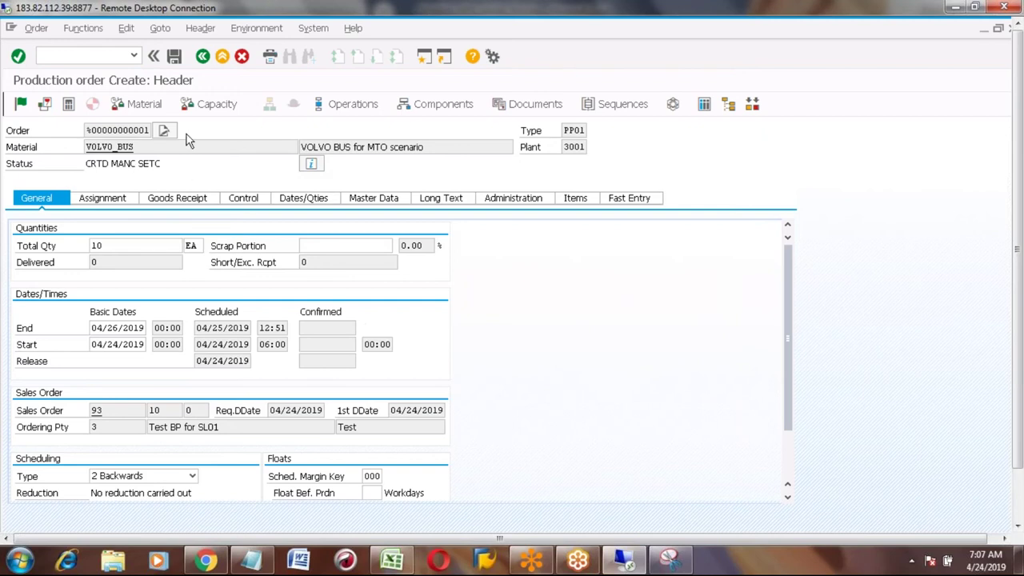
Step: Save the production order despite the cost calculation error and refresh the stock/requirements list
{"action": "left_click", "coordinate": [173, 55]}
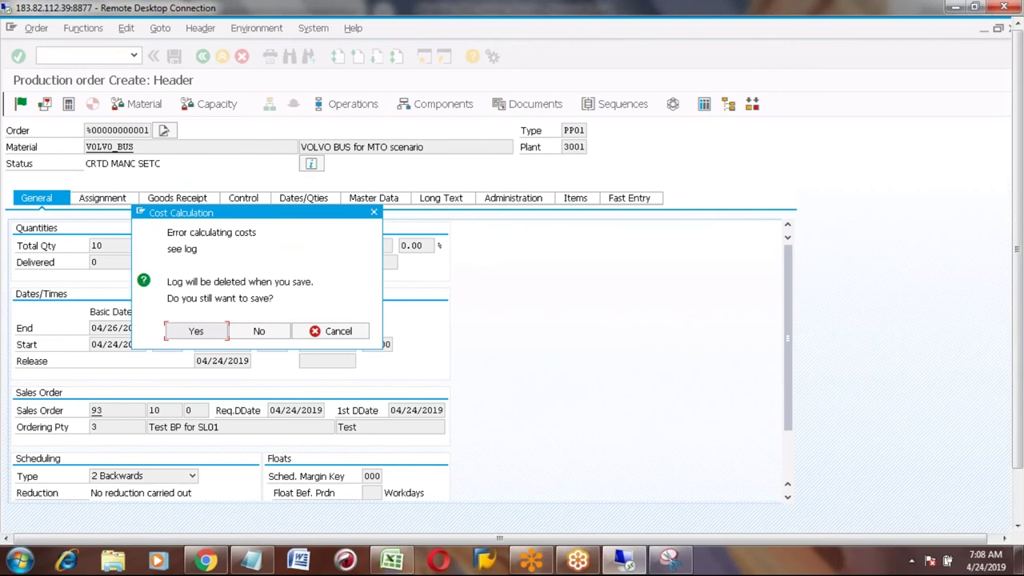
{"action": "left_click", "coordinate": [200, 332]}
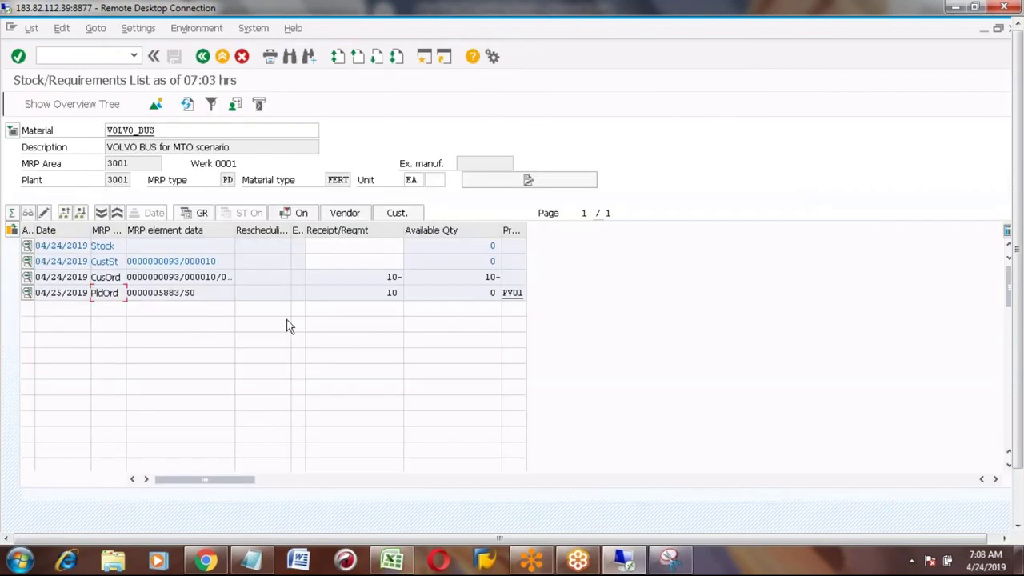
{"action": "left_click", "coordinate": [189, 106]}
Step: Examine the production order entry in the stock/requirements list, highlighting its order number in the MRP element data
{"action": "left_click", "coordinate": [190, 293]}
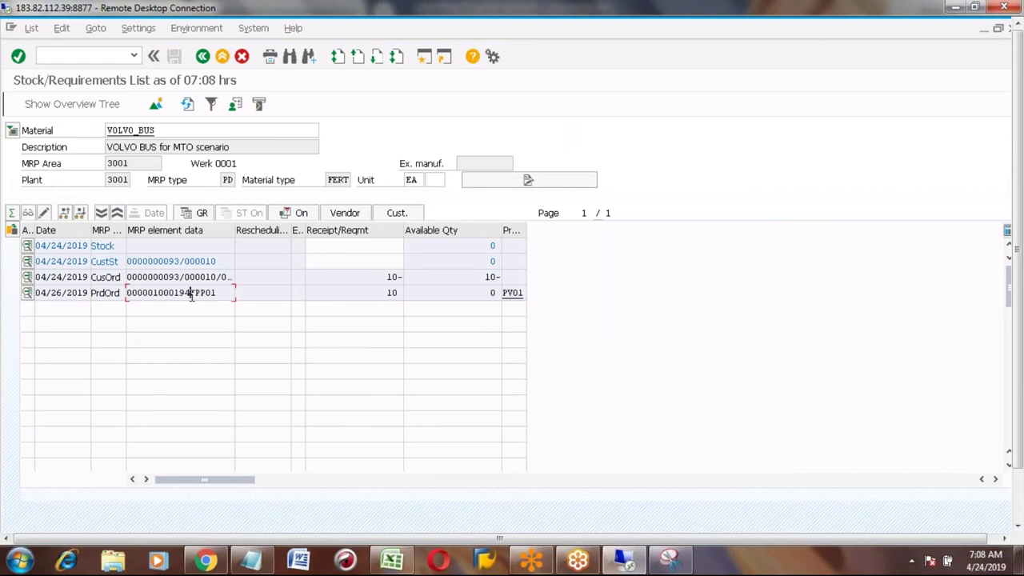
{"action": "left_click", "coordinate": [98, 293]}
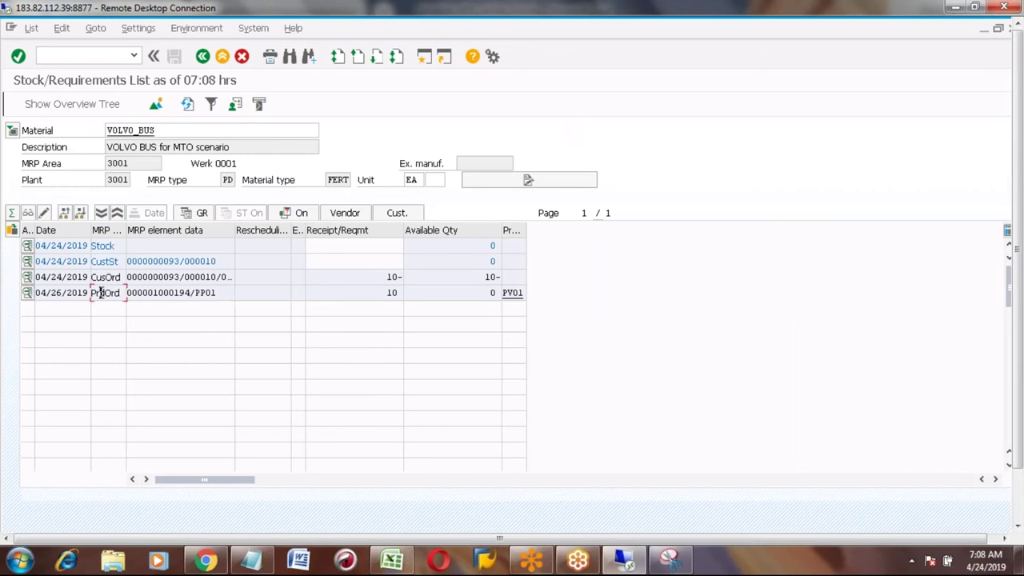
{"action": "left_click", "coordinate": [191, 293]}
{"action": "key", "text": "shift+Left"}
{"action": "key", "text": "shift+Left"}
{"action": "key", "text": "shift+Left"}
{"action": "key", "text": "shift+Left"}
{"action": "key", "text": "shift+Left"}
{"action": "key", "text": "shift+Left"}
{"action": "key", "text": "shift+Left"}
Step: Switch to the Excel notes and copy the numbered Release Production order row with its CO02 transaction, columns B to E
{"action": "left_click", "coordinate": [392, 560]}
{"action": "left_click", "coordinate": [225, 347]}
{"action": "key", "text": "Up"}
{"action": "key", "text": "Up"}
{"action": "key", "text": "Up"}
{"action": "key", "text": "Up"}
{"action": "key", "text": "Up"}
{"action": "key", "text": "Up"}
{"action": "key", "text": "Up"}
{"action": "key", "text": "Up"}
{"action": "key", "text": "Up"}
{"action": "key", "text": "Up"}
{"action": "key", "text": "Up"}
{"action": "key", "text": "Up"}
{"action": "key", "text": "Up"}
{"action": "key", "text": "Up"}
{"action": "key", "text": "Up"}
{"action": "key", "text": "Up"}
{"action": "key", "text": "Up"}
{"action": "key", "text": "Up"}
{"action": "key", "text": "Up"}
{"action": "key", "text": "Up"}
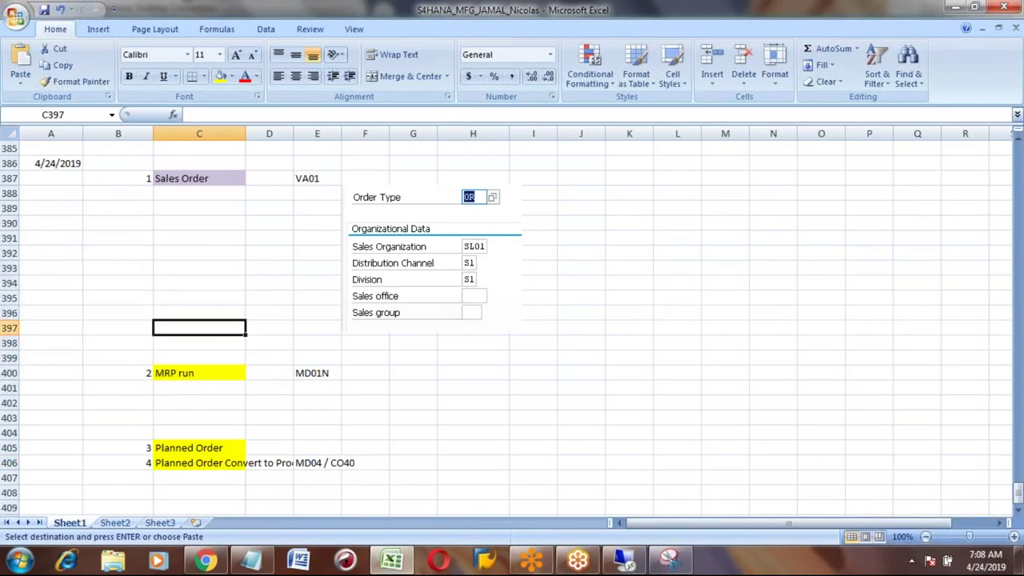
{"action": "key", "text": "Up"}
{"action": "key", "text": "Up"}
{"action": "key", "text": "Up"}
{"action": "key", "text": "Up"}
{"action": "key", "text": "Up"}
{"action": "key", "text": "Up"}
{"action": "key", "text": "Up"}
{"action": "key", "text": "Up"}
{"action": "key", "text": "Up"}
{"action": "key", "text": "Up"}
{"action": "key", "text": "Up"}
{"action": "key", "text": "Up"}
{"action": "key", "text": "Up"}
{"action": "key", "text": "Up"}
{"action": "key", "text": "Up"}
{"action": "key", "text": "Up"}
{"action": "key", "text": "Up"}
{"action": "key", "text": "Up"}
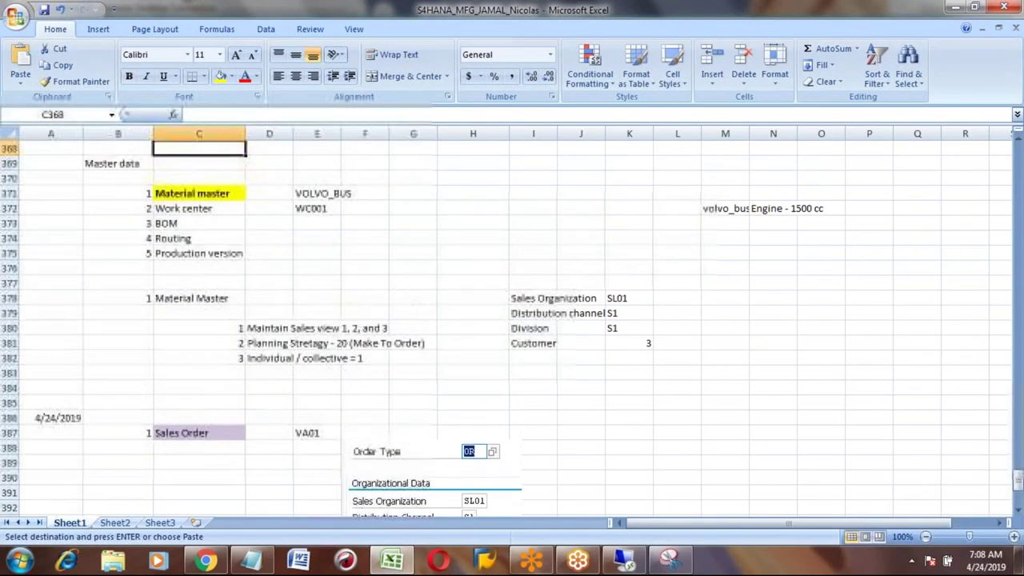
{"action": "key", "text": "Down"}
{"action": "key", "text": "Down"}
{"action": "key", "text": "Down"}
{"action": "key", "text": "Down"}
{"action": "key", "text": "Down"}
{"action": "key", "text": "Down"}
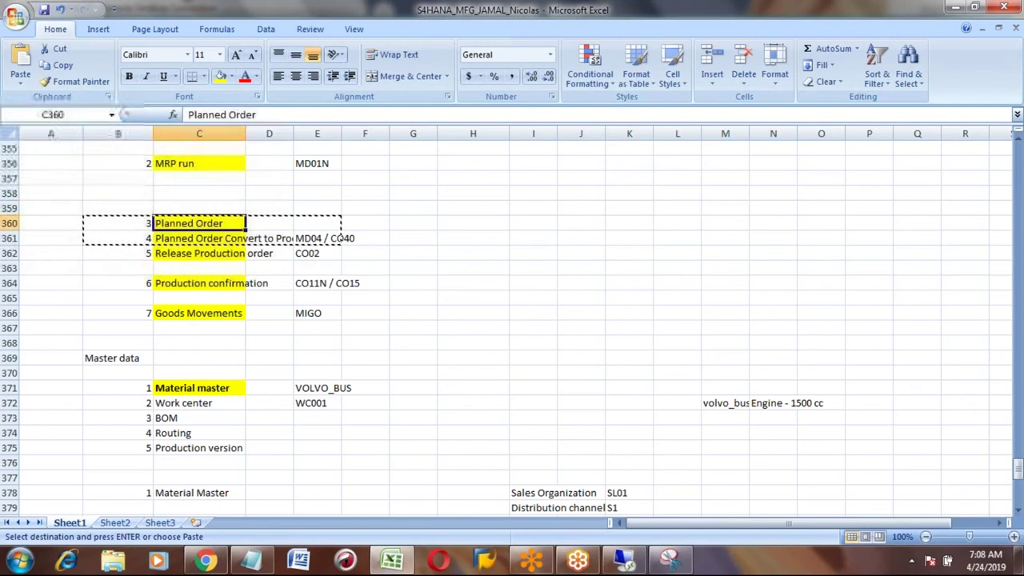
{"action": "key", "text": "Left"}
{"action": "key", "text": "shift+Right"}
{"action": "key", "text": "shift+Right"}
{"action": "key", "text": "shift+Right"}
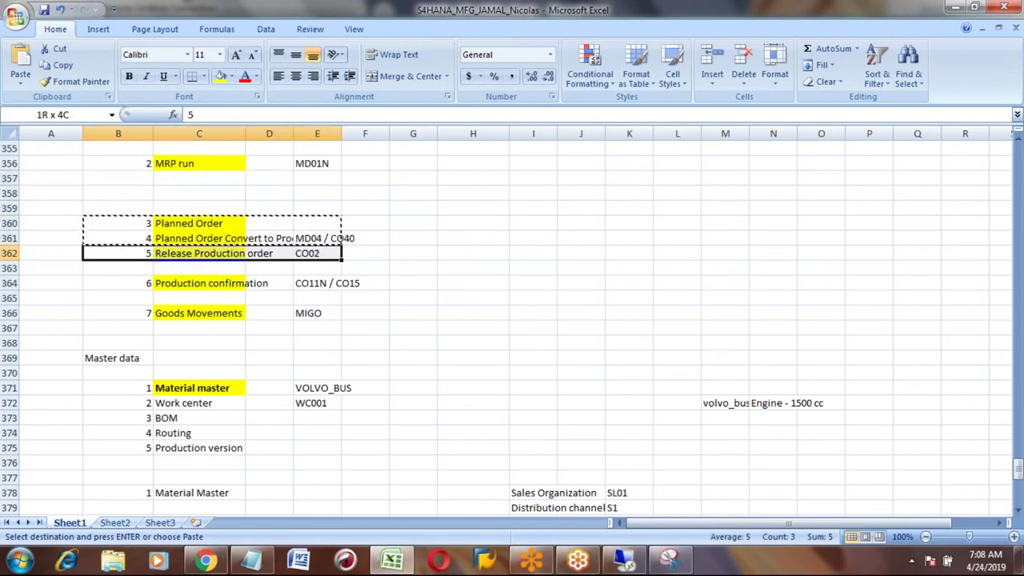
{"action": "key", "text": "ctrl+c"}
Step: Paste the copied Release Production order entry into row 409, below the Planned Order Convert step of the 4/24/2019 notes
{"action": "key", "text": "Down"}
{"action": "key", "text": "Down"}
{"action": "key", "text": "Down"}
{"action": "key", "text": "Down"}
{"action": "key", "text": "Down"}
{"action": "key", "text": "Down"}
{"action": "key", "text": "Down"}
{"action": "key", "text": "Down"}
{"action": "key", "text": "Down"}
{"action": "key", "text": "Down"}
{"action": "key", "text": "Down"}
{"action": "key", "text": "Down"}
{"action": "key", "text": "Down"}
{"action": "key", "text": "Down"}
{"action": "key", "text": "Down"}
{"action": "key", "text": "Down"}
{"action": "key", "text": "Down"}
{"action": "key", "text": "Down"}
{"action": "key", "text": "Down"}
{"action": "key", "text": "Down"}
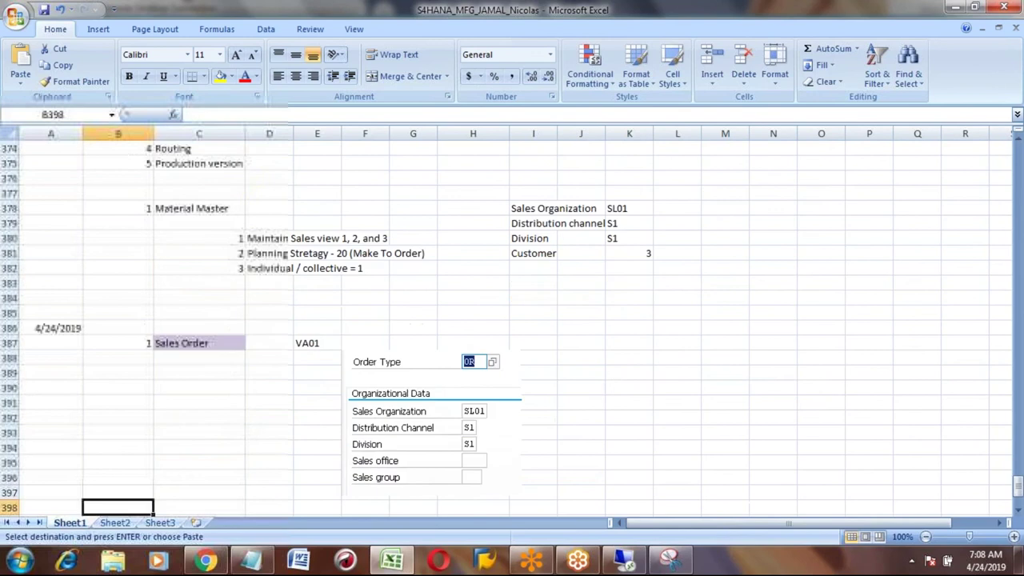
{"action": "key", "text": "Down"}
{"action": "key", "text": "Down"}
{"action": "key", "text": "Down"}
{"action": "key", "text": "Down"}
{"action": "key", "text": "Down"}
{"action": "key", "text": "Down"}
{"action": "key", "text": "Down"}
{"action": "key", "text": "Down"}
{"action": "key", "text": "Down"}
{"action": "key", "text": "Down"}
{"action": "key", "text": "Down"}
{"action": "key", "text": "Down"}
{"action": "key", "text": "Down"}
{"action": "key", "text": "Down"}
{"action": "key", "text": "Down"}
{"action": "key", "text": "Down"}
{"action": "key", "text": "Down"}
{"action": "key", "text": "Down"}
{"action": "key", "text": "Down"}
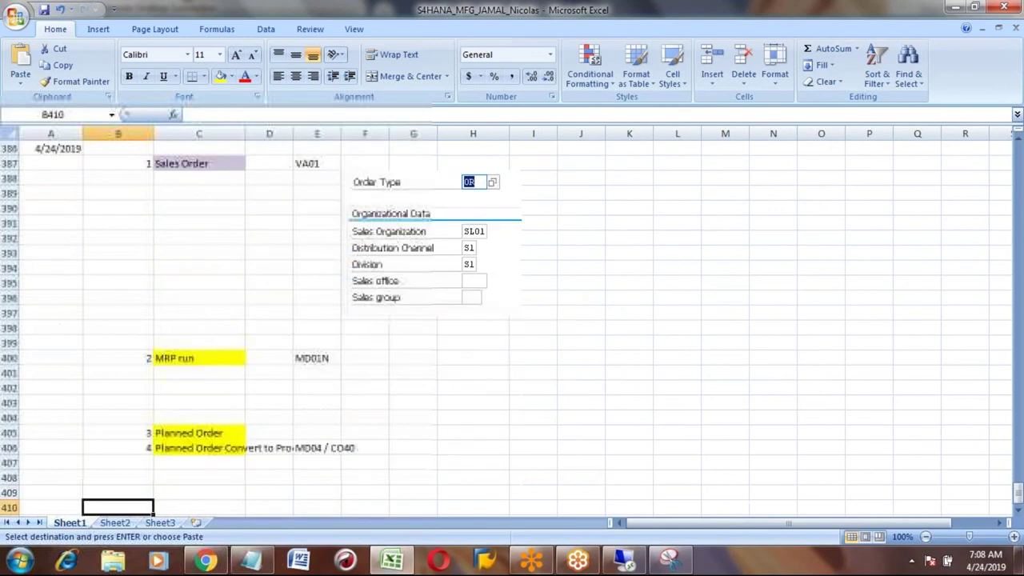
{"action": "key", "text": "Up"}
{"action": "key", "text": "Up"}
{"action": "key", "text": "Up"}
{"action": "key", "text": "Up"}
{"action": "key", "text": "Up"}
{"action": "key", "text": "Up"}
{"action": "key", "text": "Up"}
{"action": "key", "text": "Up"}
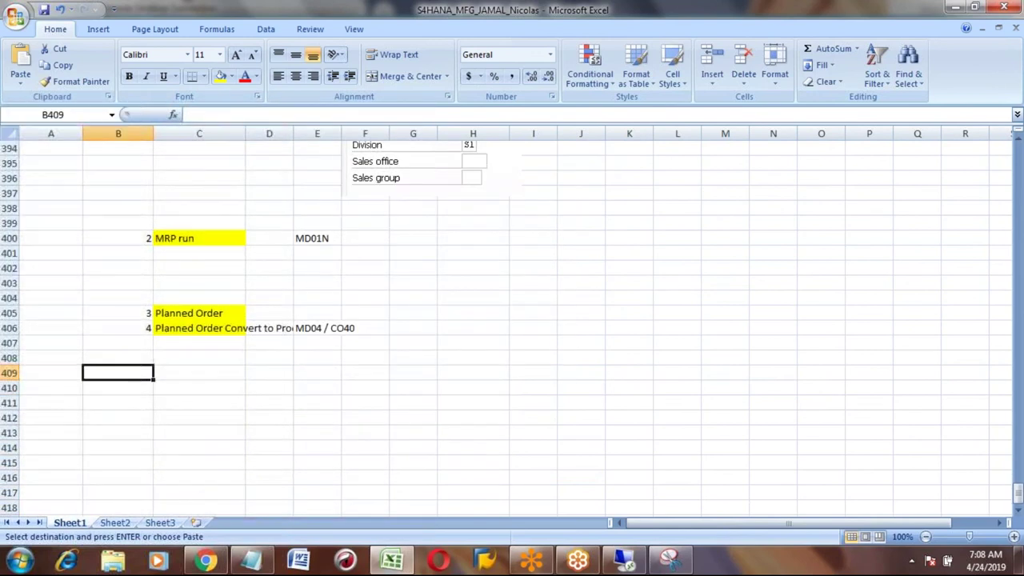
{"action": "key", "text": "ctrl+v"}
{"action": "key", "text": "Right"}
{"action": "key", "text": "Right"}
{"action": "key", "text": "Right"}
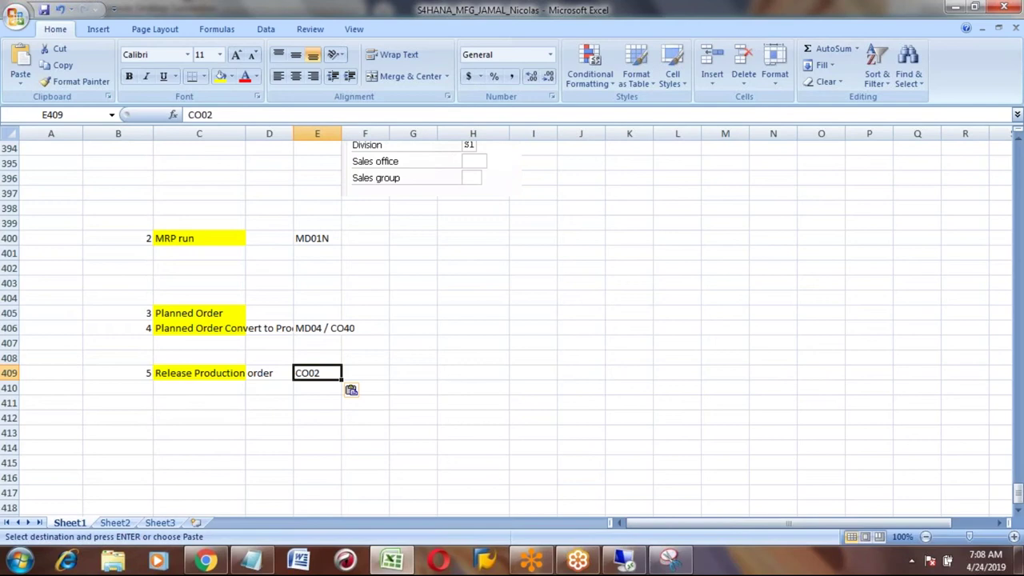
Step: Return to the SAP remote session, start CO02 in a new session and open the VOLVO_BUS production order for change
{"action": "key", "text": "alt+Tab"}
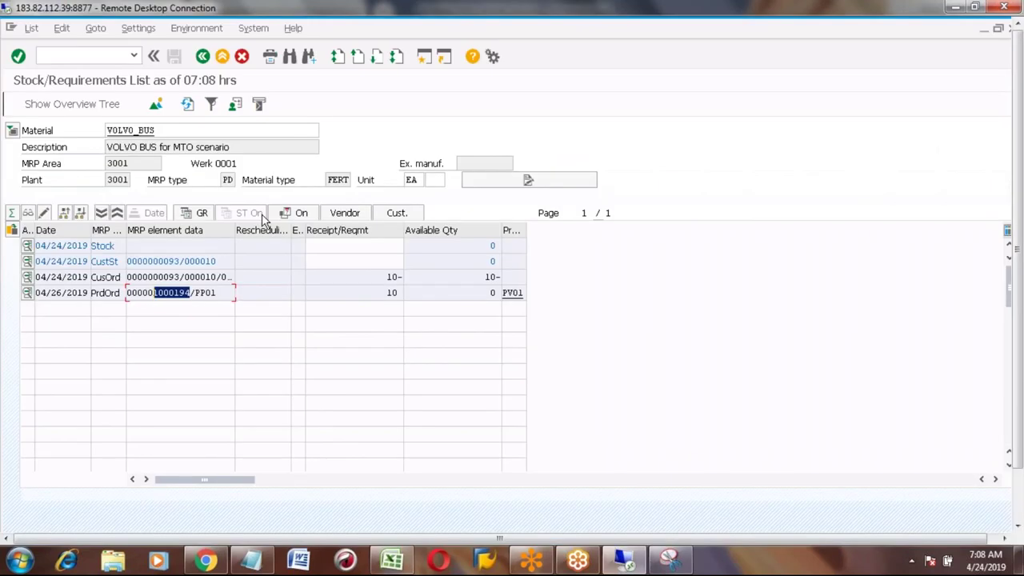
{"action": "left_click", "coordinate": [423, 57]}
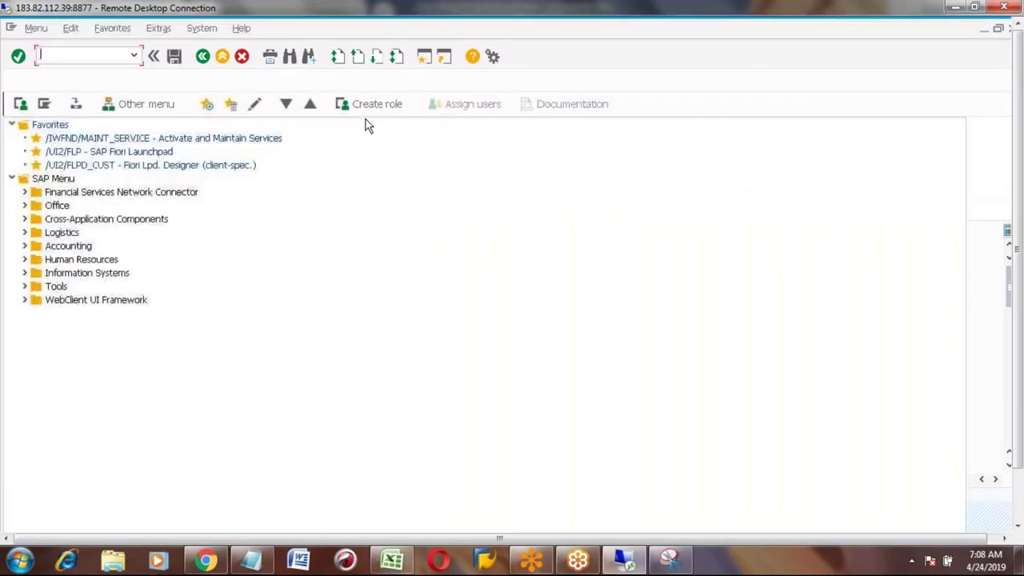
{"action": "type", "text": "co"}
{"action": "key", "text": "BackSpace"}
{"action": "key", "text": "BackSpace"}
{"action": "type", "text": "COO2"}
{"action": "key", "text": "Return"}
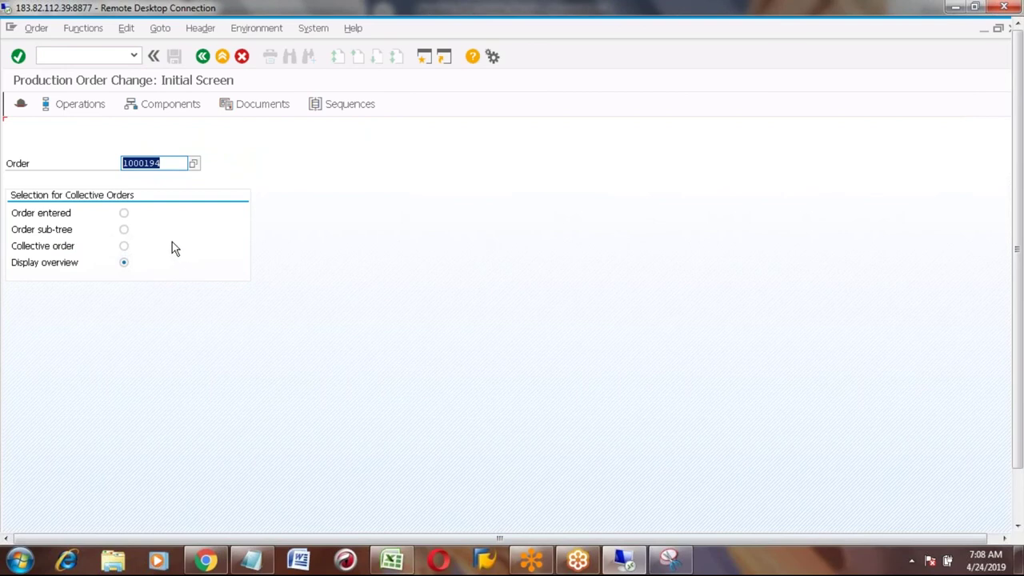
{"action": "left_click", "coordinate": [169, 165]}
{"action": "key", "text": "Return"}
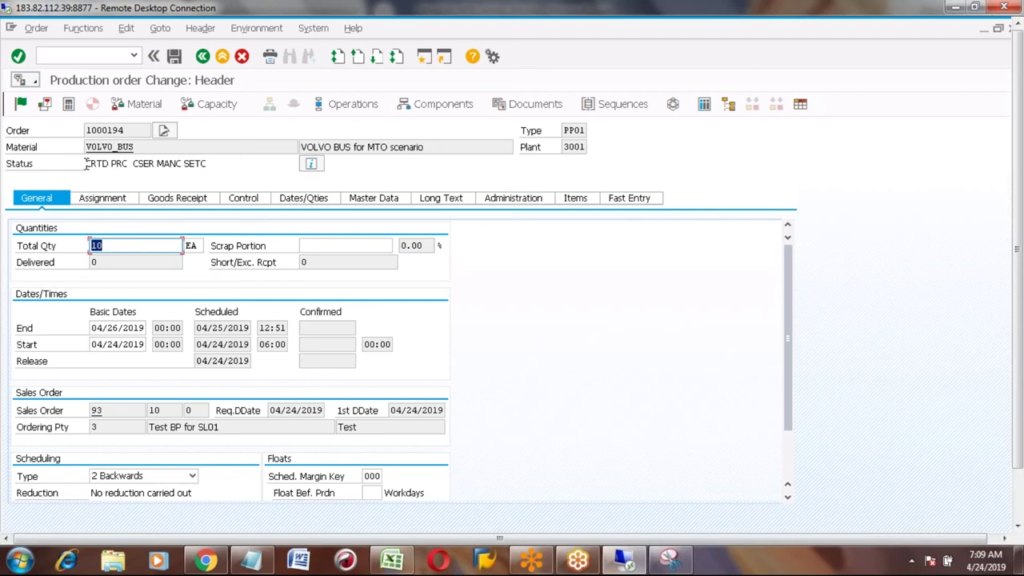
Step: Check the order's CRTD status, try to release it and examine the missing parts list's component, required quantity and missing part flag
{"action": "left_click_drag", "start_coordinate": [87, 163], "coordinate": [110, 164]}
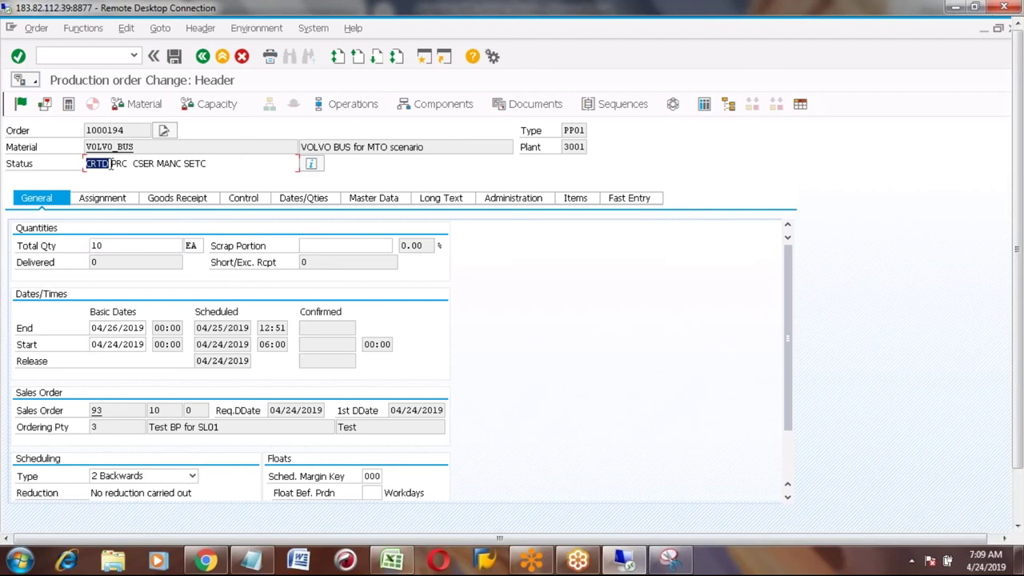
{"action": "left_click", "coordinate": [21, 106]}
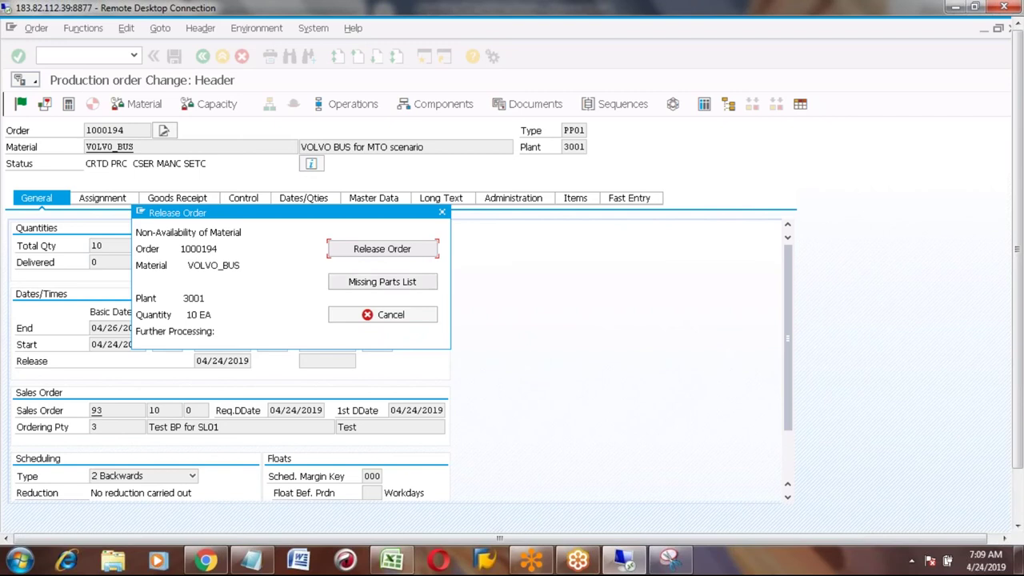
{"action": "left_click", "coordinate": [376, 284]}
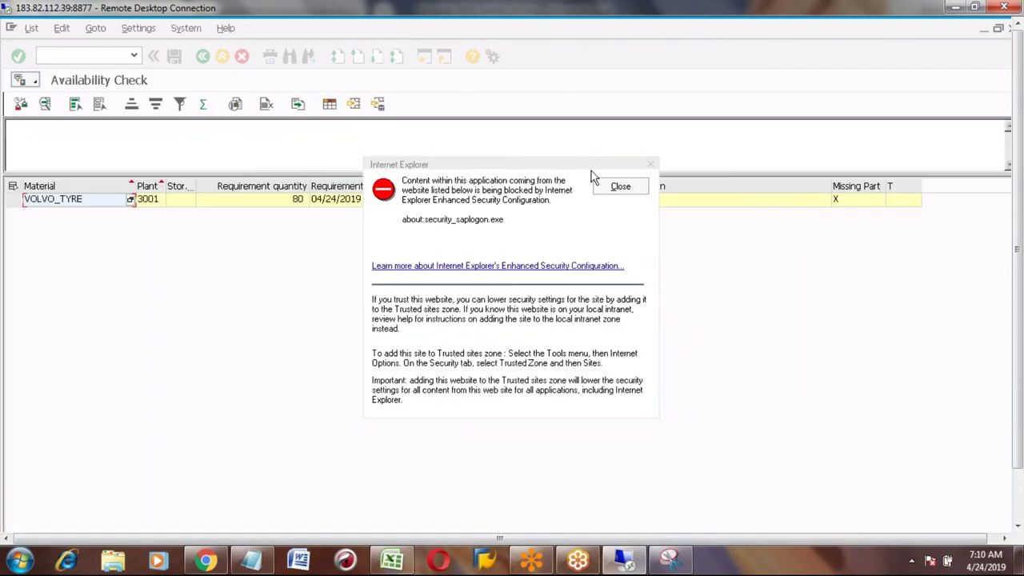
{"action": "left_click", "coordinate": [604, 186]}
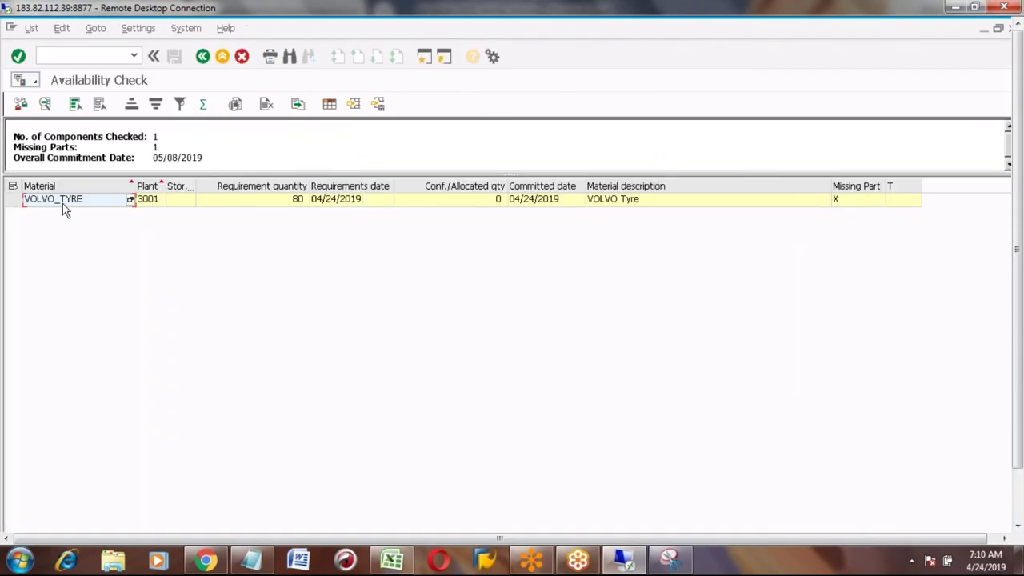
{"action": "left_click", "coordinate": [286, 200]}
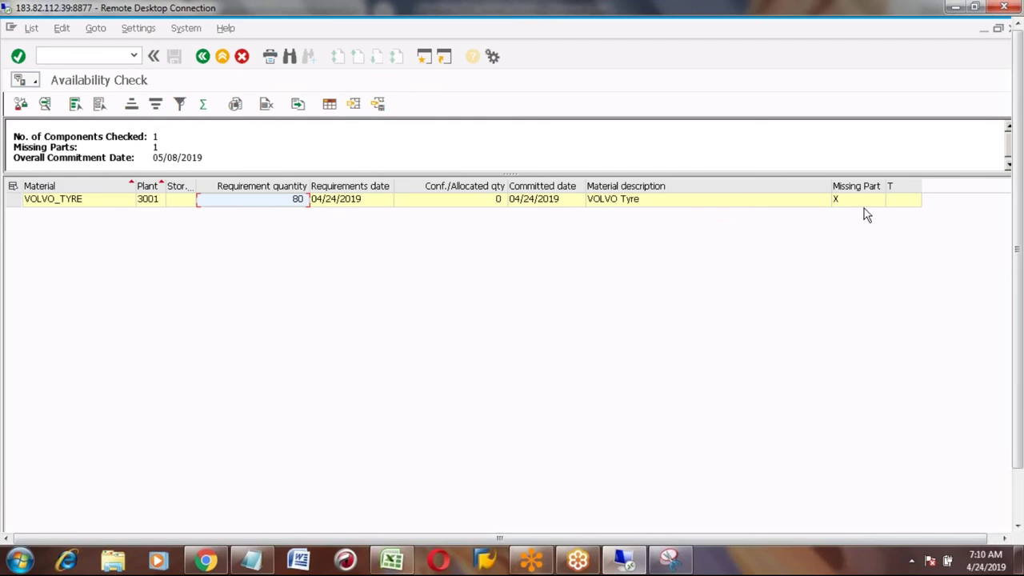
{"action": "left_click", "coordinate": [852, 186]}
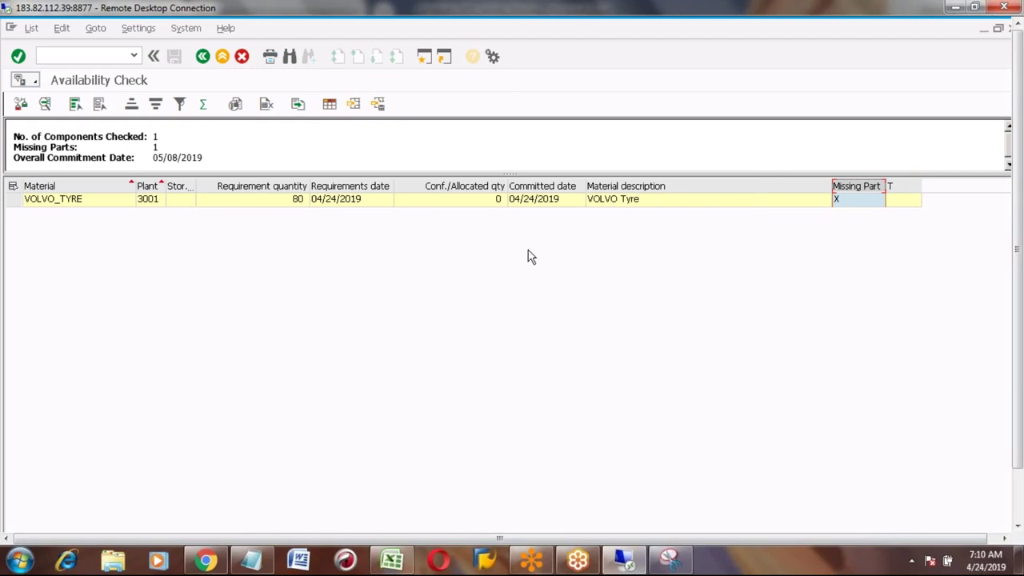
{"action": "left_click", "coordinate": [203, 57]}
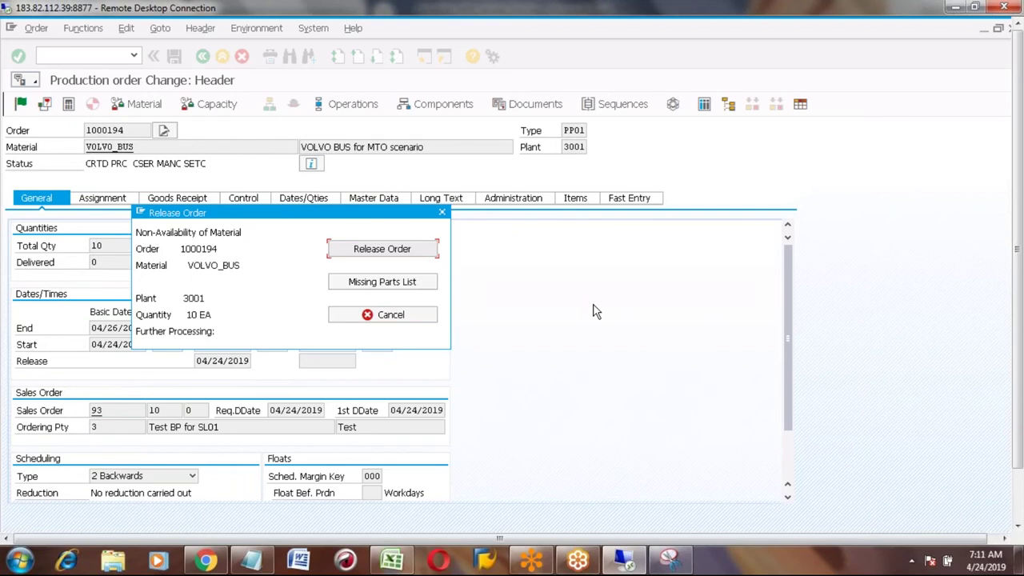
Step: Cancel the release of the production order and leave the order change without saving
{"action": "left_click", "coordinate": [369, 316]}
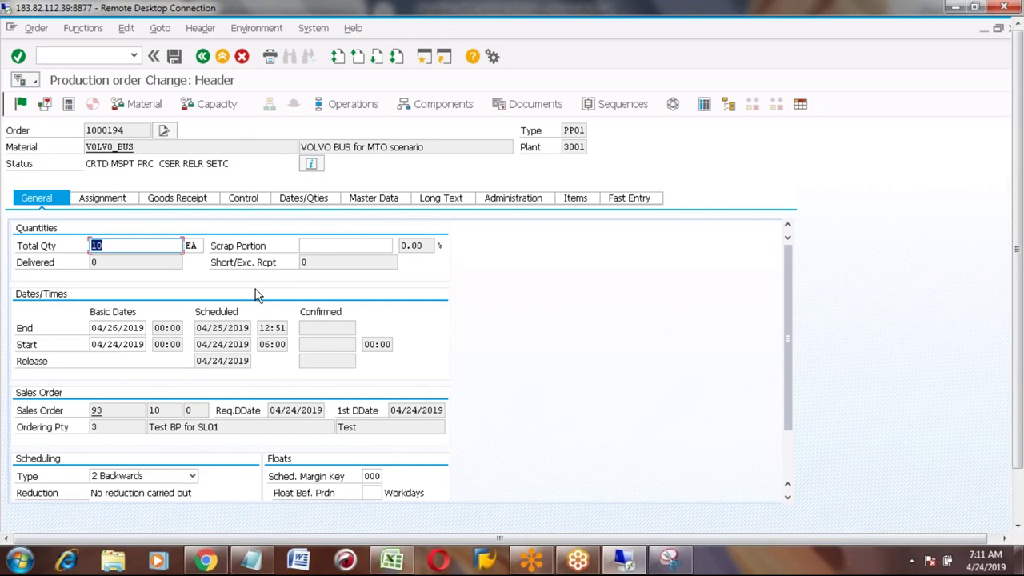
{"action": "left_click", "coordinate": [203, 57]}
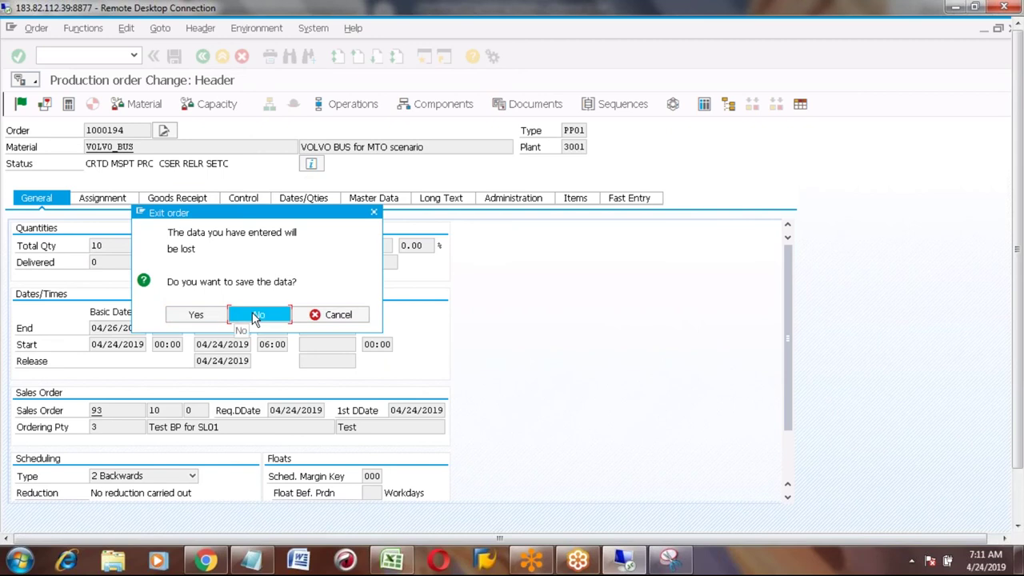
{"action": "left_click", "coordinate": [257, 315]}
{"action": "left_click", "coordinate": [203, 58]}
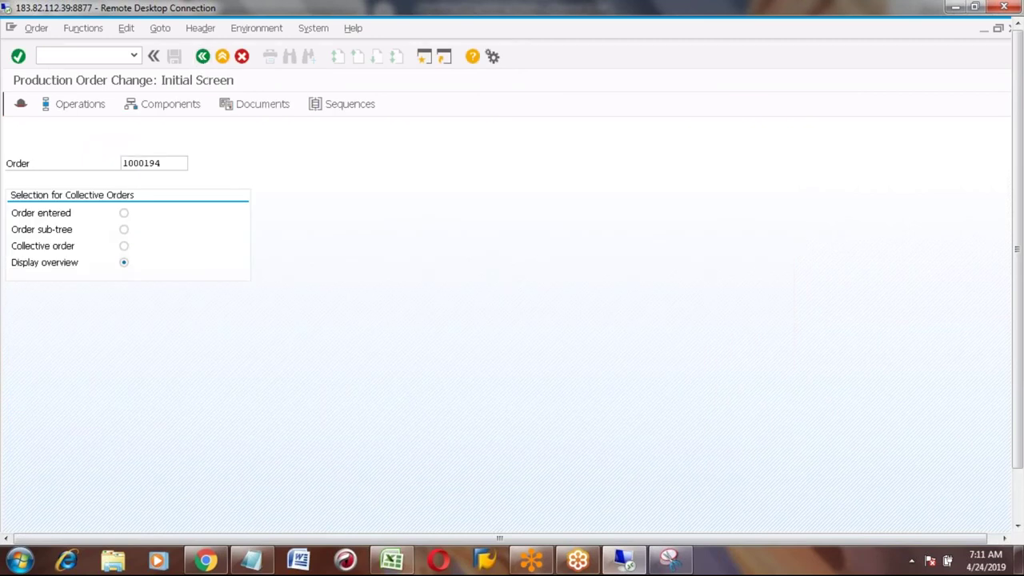
Step: Start MD04 and display the stock/requirements list for material VOLVO_TYRE in plant 3001
{"action": "type", "text": "MD04"}
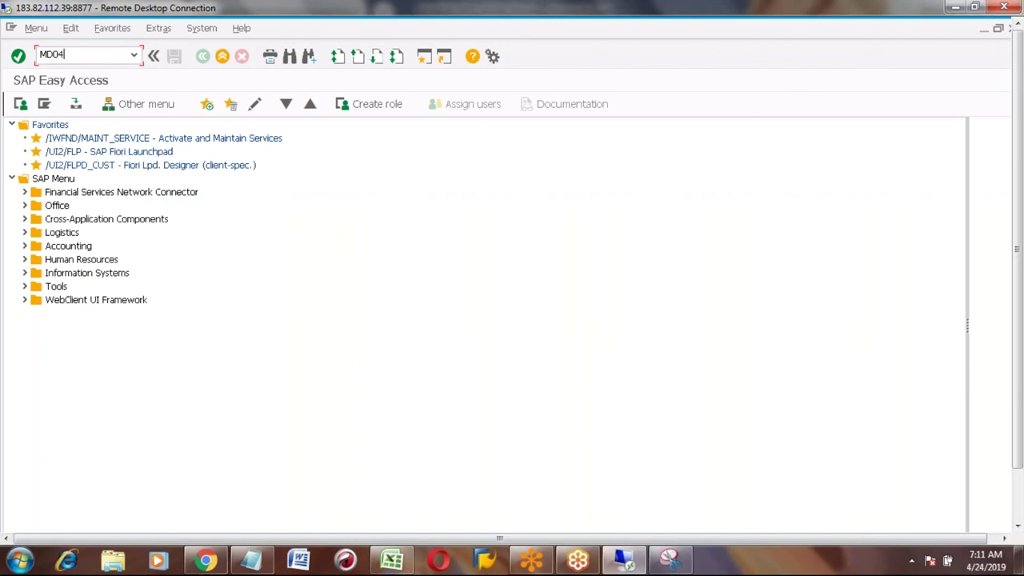
{"action": "key", "text": "Return"}
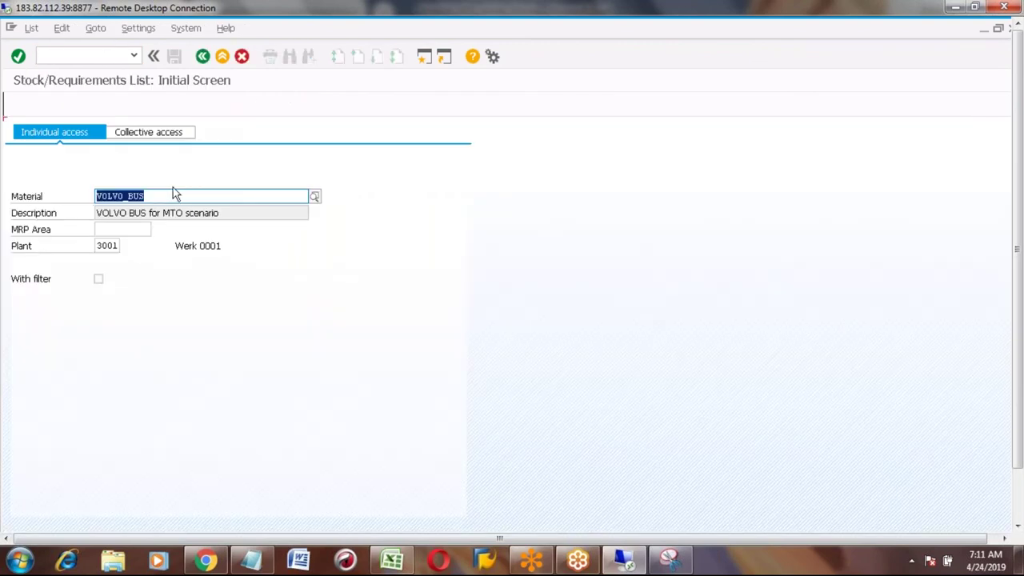
{"action": "left_click", "coordinate": [154, 195]}
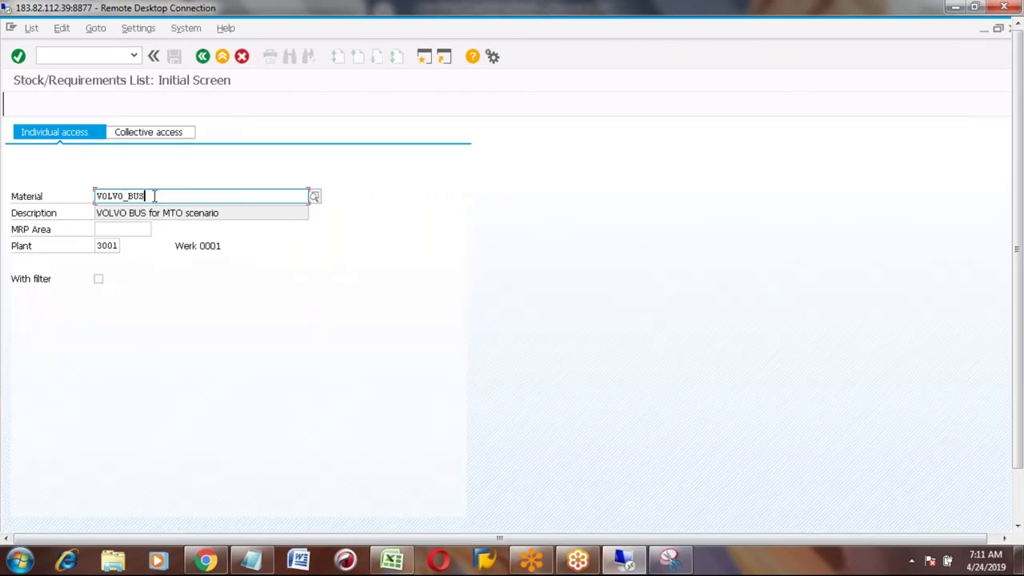
{"action": "key", "text": "BackSpace"}
{"action": "key", "text": "BackSpace"}
{"action": "key", "text": "BackSpace"}
{"action": "type", "text": "TYRE"}
{"action": "key", "text": "Return"}
{"action": "key", "text": "Return"}
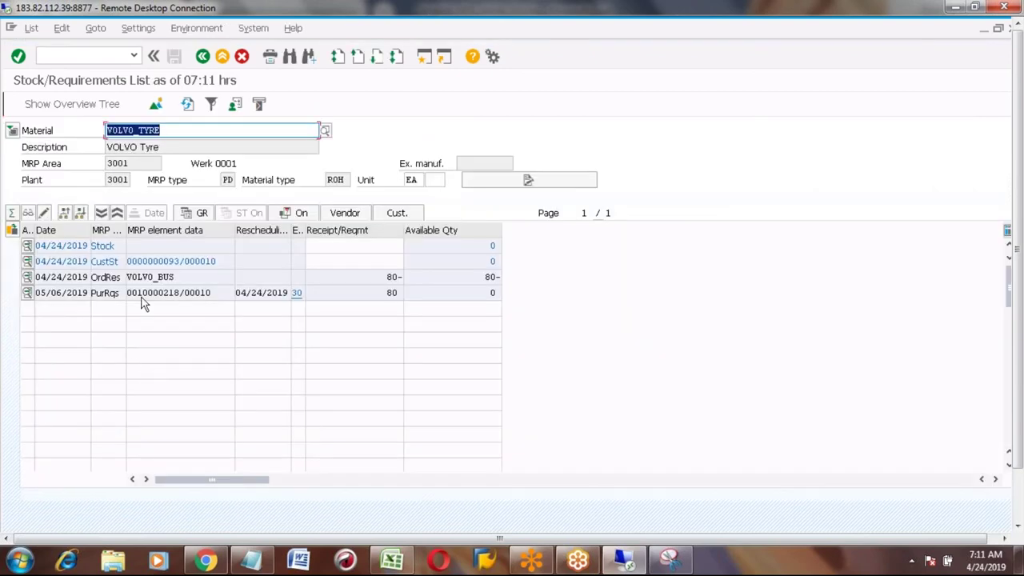
Step: Convert the VOLVO_TYRE purchase requisition to a purchase order from its MRP element details and adopt the requisition item
{"action": "left_click", "coordinate": [142, 293]}
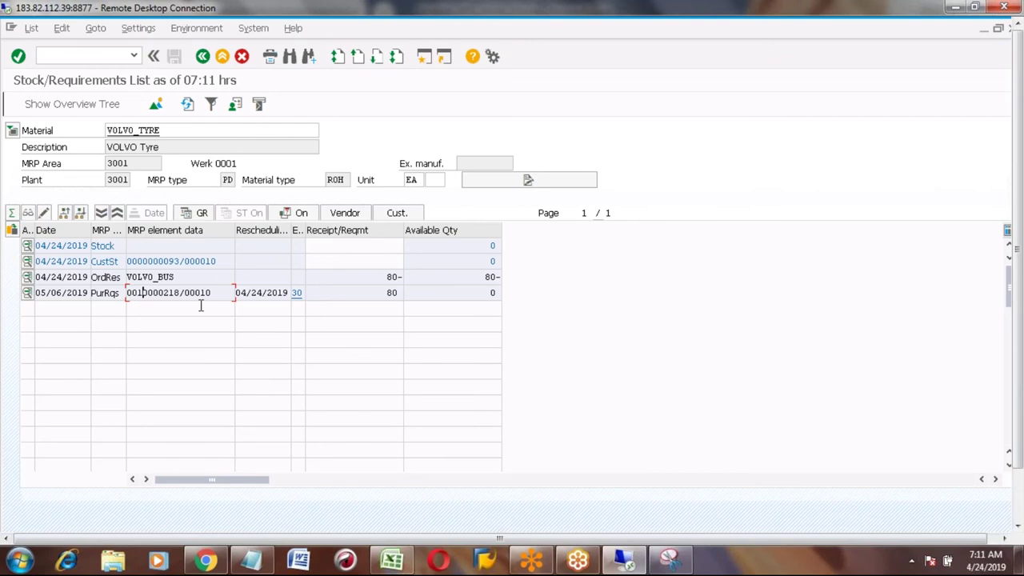
{"action": "left_click", "coordinate": [26, 294]}
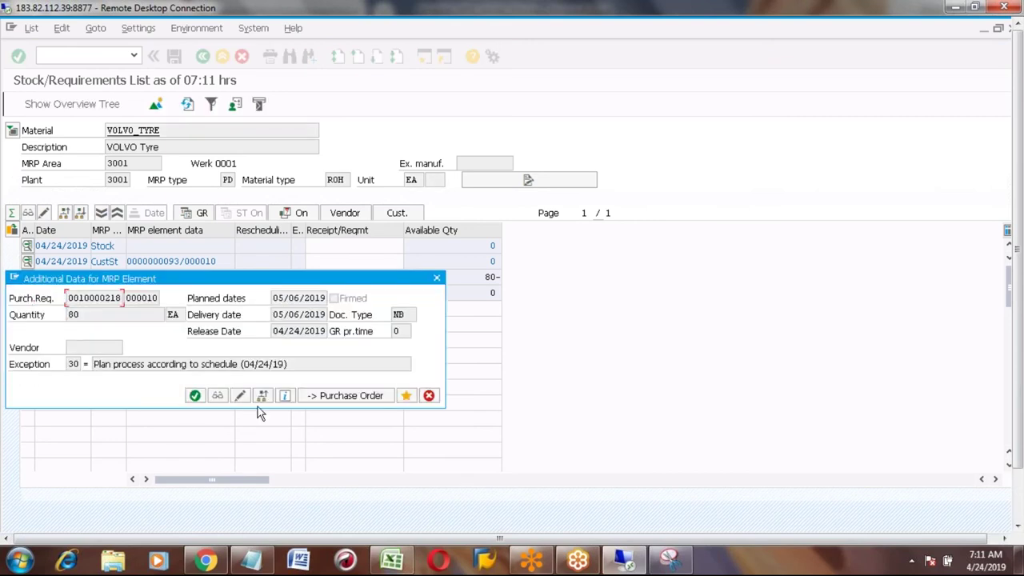
{"action": "left_click", "coordinate": [349, 397]}
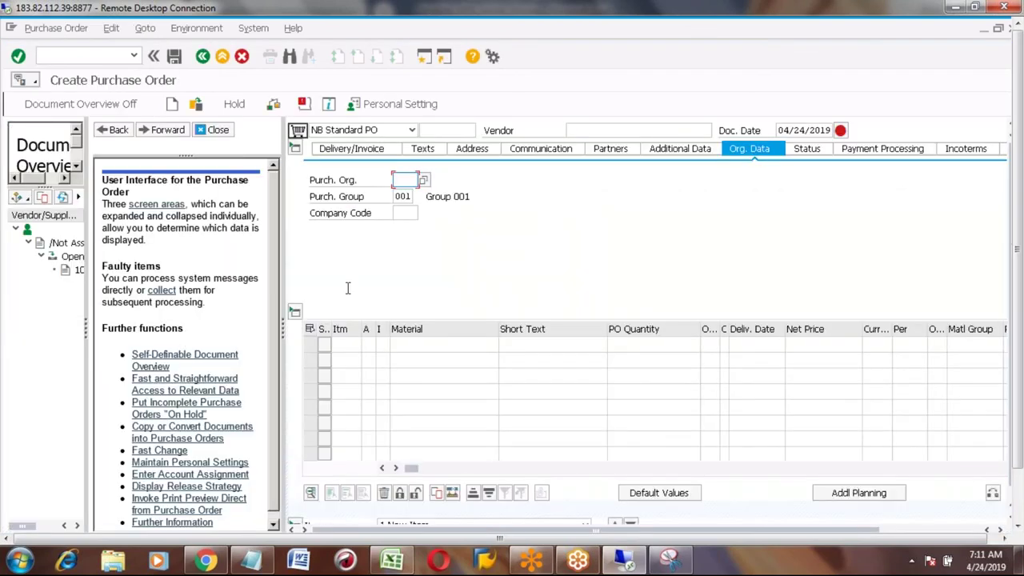
{"action": "left_click", "coordinate": [218, 133]}
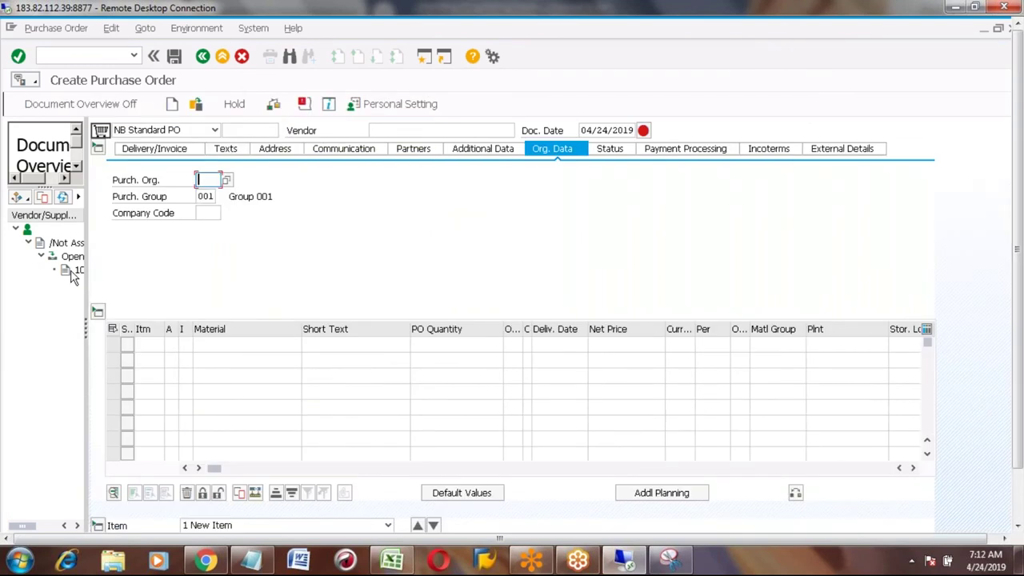
{"action": "left_click", "coordinate": [43, 198]}
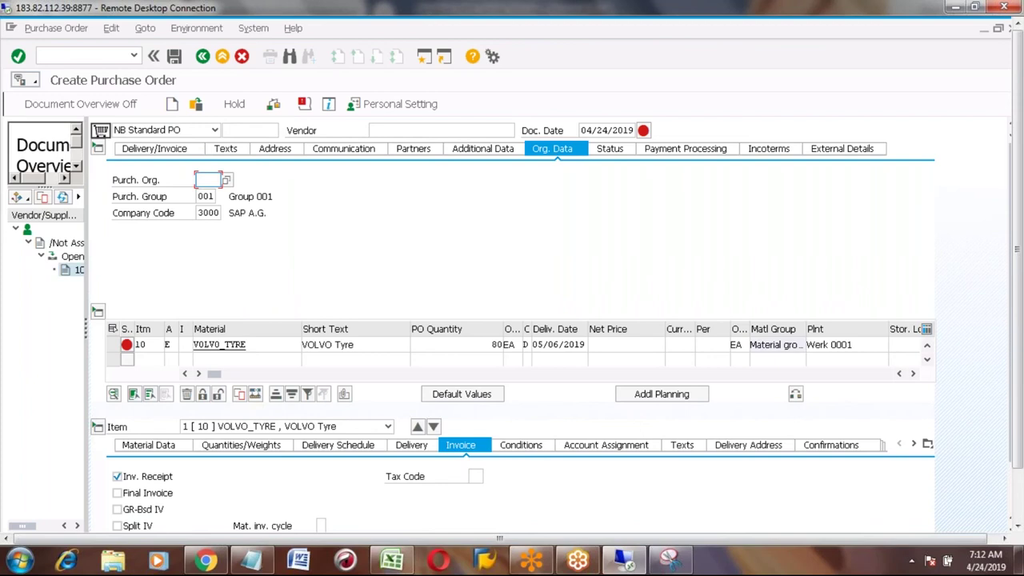
Step: Enter vendor A100 and purchasing organization 3000 in the purchase order header
{"action": "left_click", "coordinate": [380, 131]}
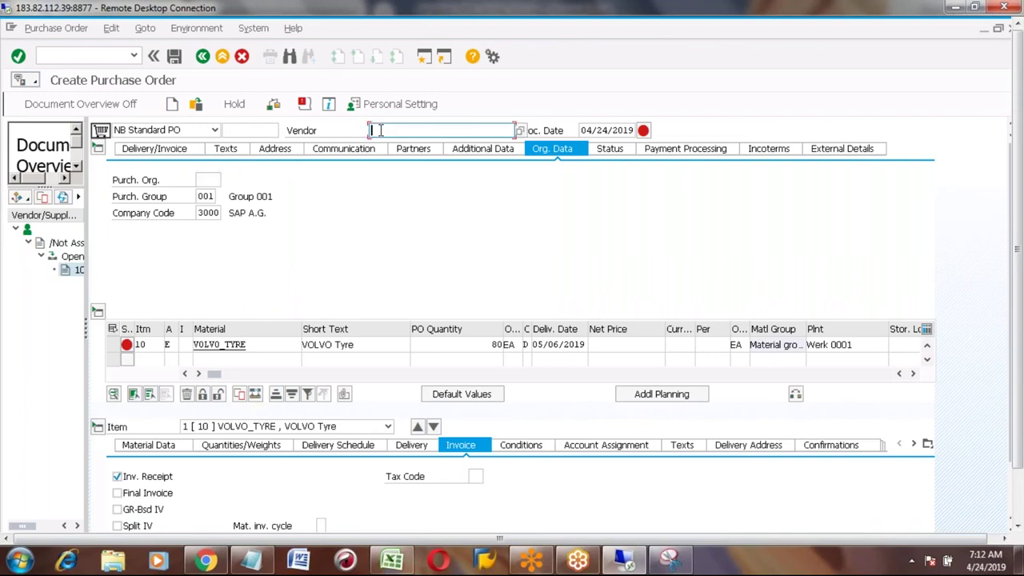
{"action": "type", "text": "A100"}
{"action": "key", "text": "Return"}
{"action": "left_click", "coordinate": [201, 179]}
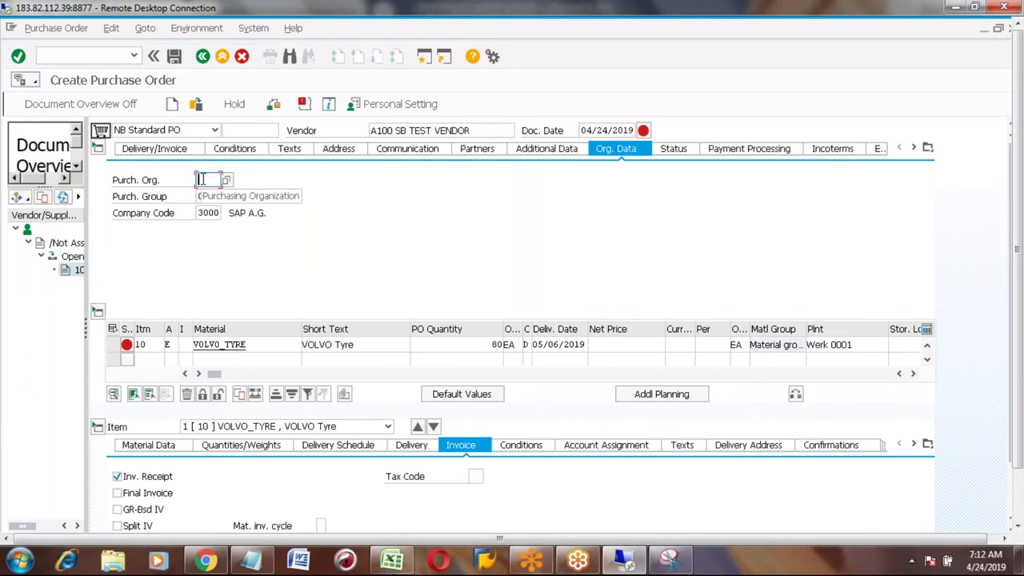
{"action": "type", "text": "3000"}
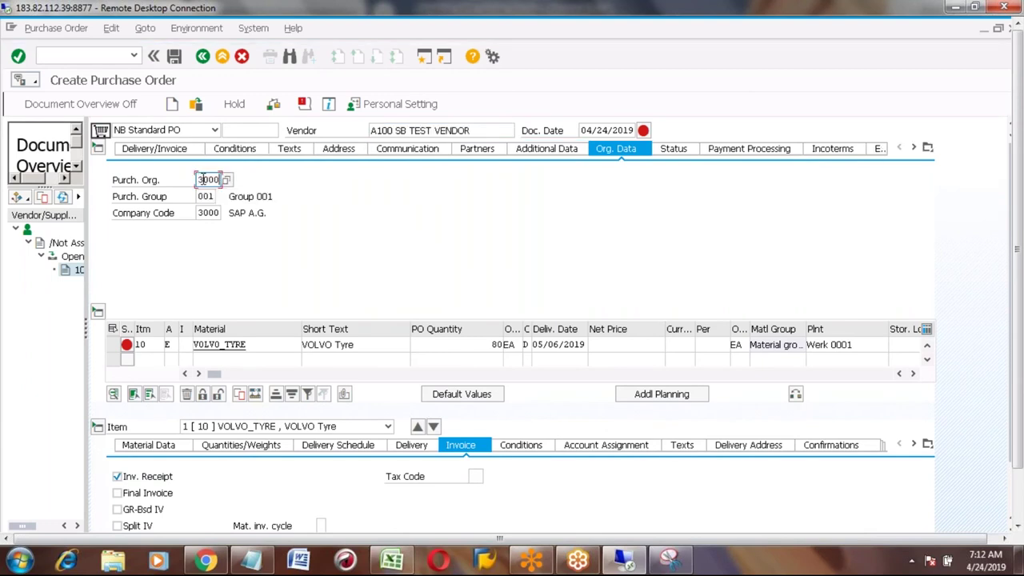
{"action": "key", "text": "Return"}
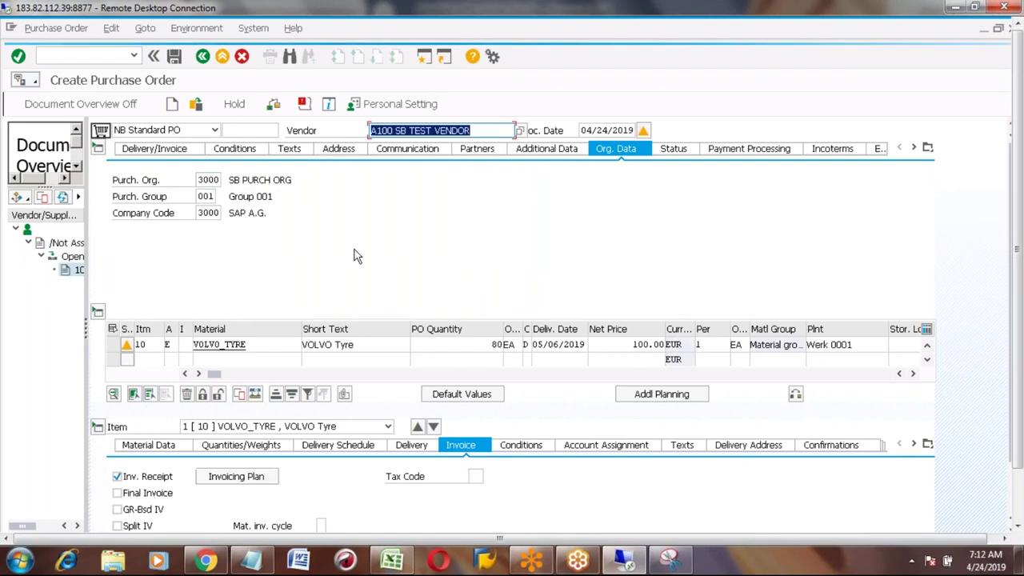
Step: Check the account assignment and sales order reference of the VOLVO_TYRE item, and save the purchase order
{"action": "left_click", "coordinate": [1017, 511]}
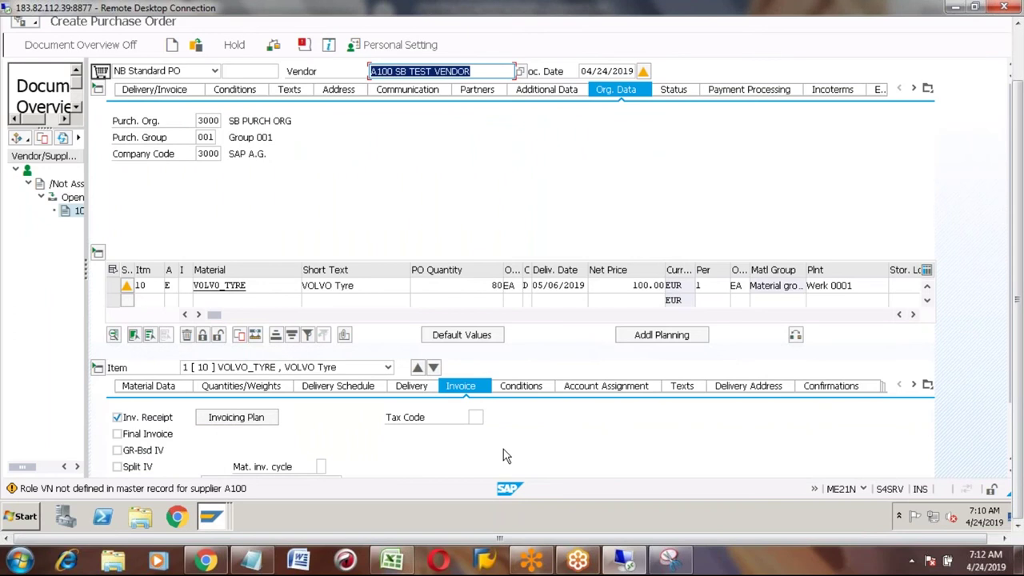
{"action": "left_click", "coordinate": [1019, 54]}
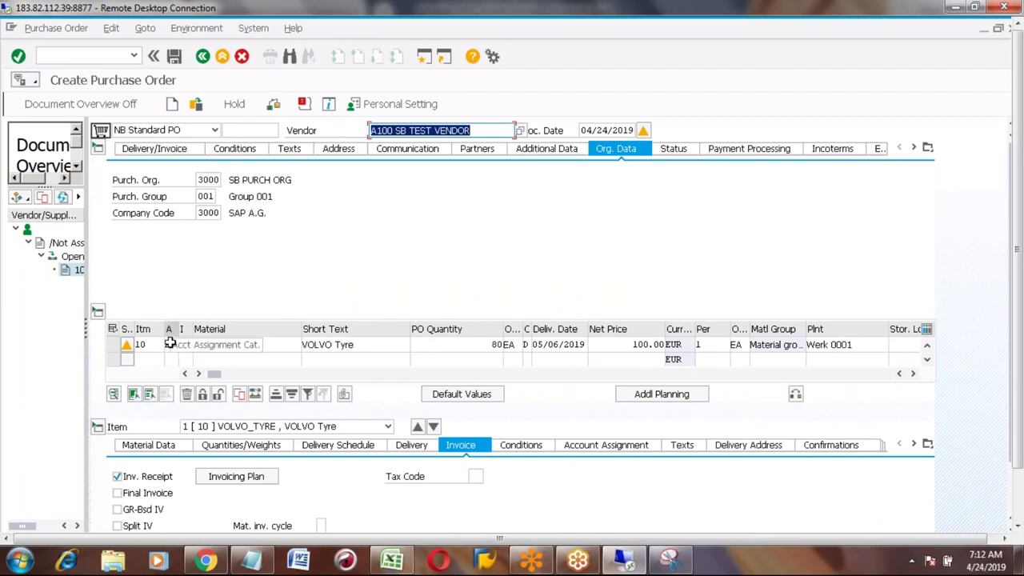
{"action": "left_click", "coordinate": [605, 445]}
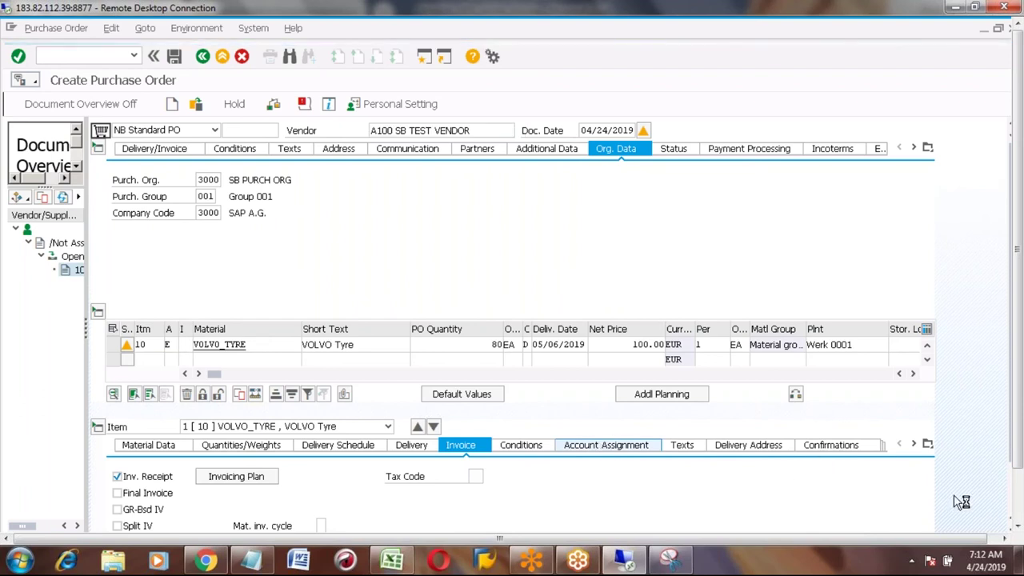
{"action": "left_click", "coordinate": [1018, 506]}
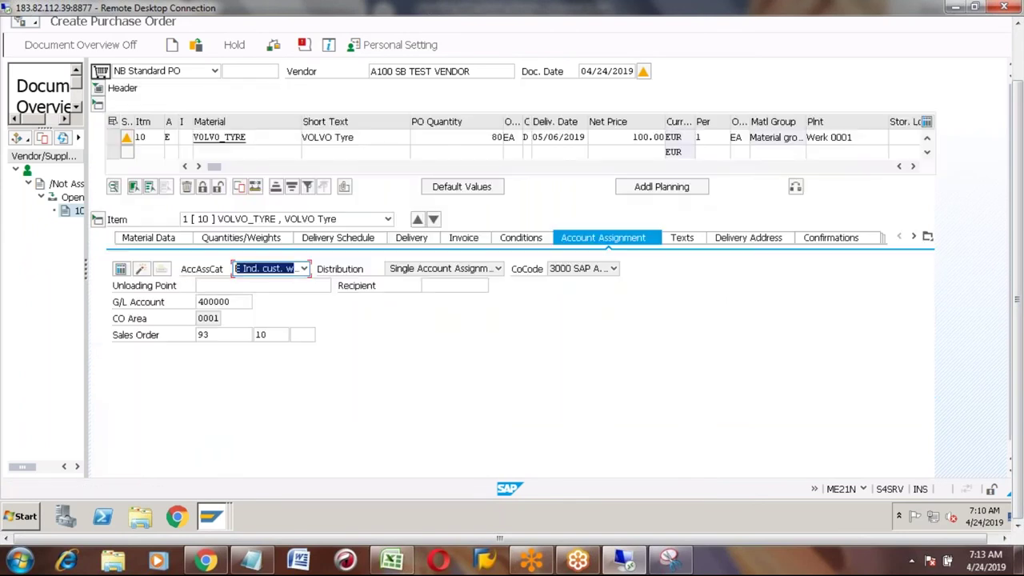
{"action": "left_click", "coordinate": [215, 335]}
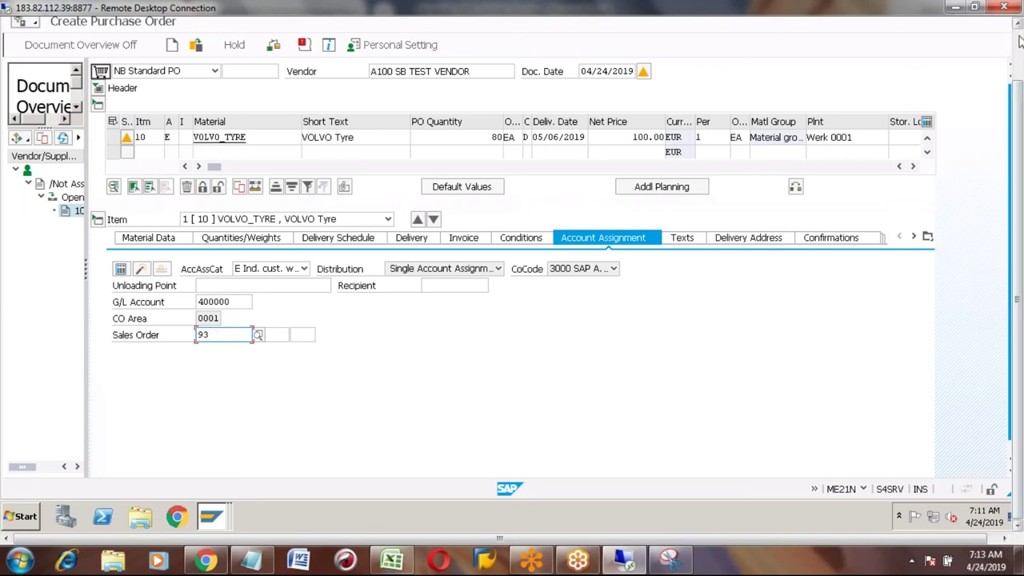
{"action": "scroll", "coordinate": [1018, 40], "scroll_direction": "up", "scroll_amount": 2}
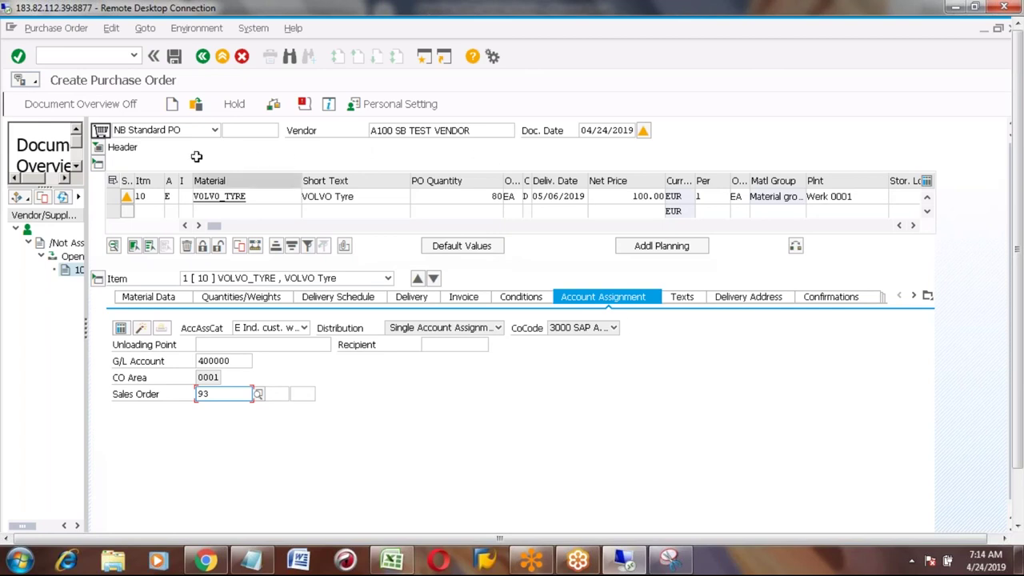
{"action": "left_click", "coordinate": [172, 59]}
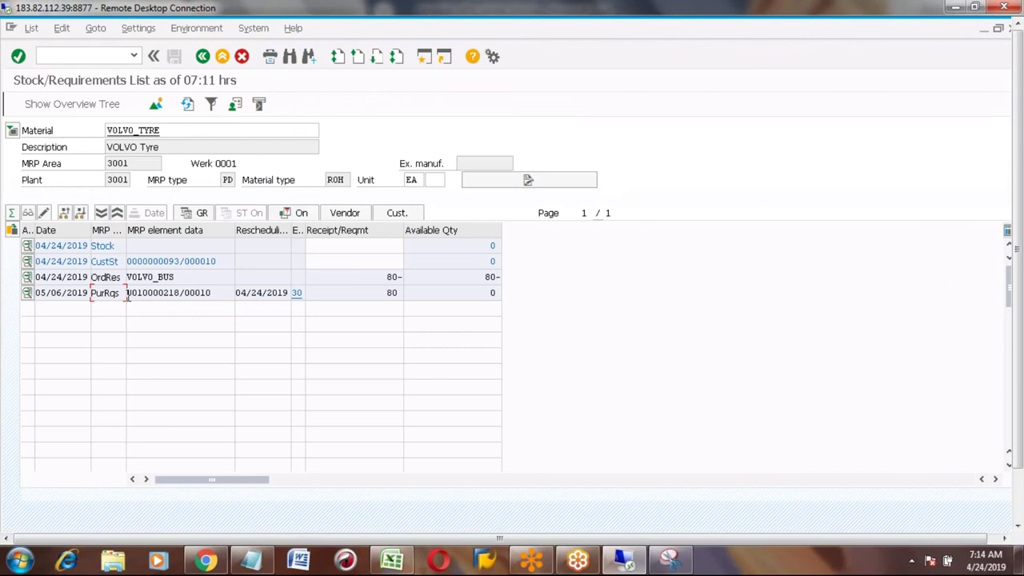
Step: Refresh the VOLVO_TYRE stock/requirements list and copy the purchase order number from the POitem row
{"action": "left_click", "coordinate": [187, 105]}
{"action": "left_click_drag", "start_coordinate": [180, 292], "coordinate": [126, 295]}
{"action": "key", "text": "ctrl+c"}
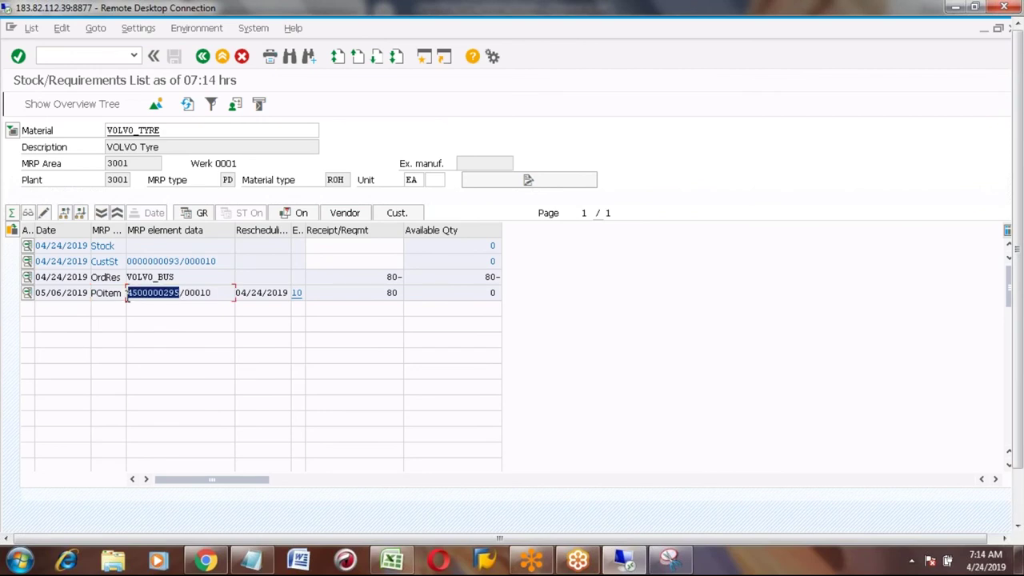
{"action": "left_click", "coordinate": [130, 295]}
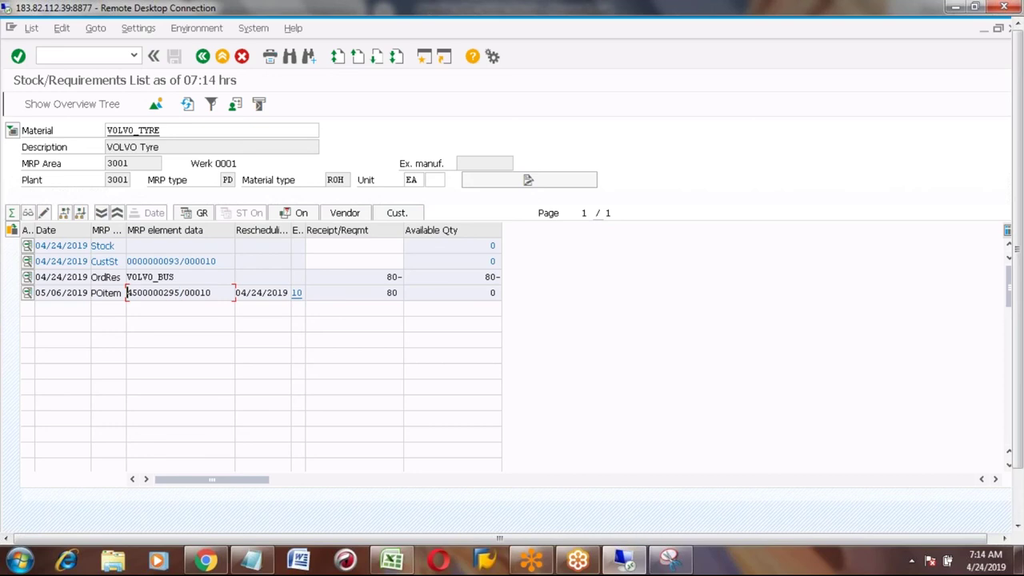
Step: Start MIGO and load the copied purchase order as a goods receipt with reference R01 Purchase Order
{"action": "left_click", "coordinate": [223, 57]}
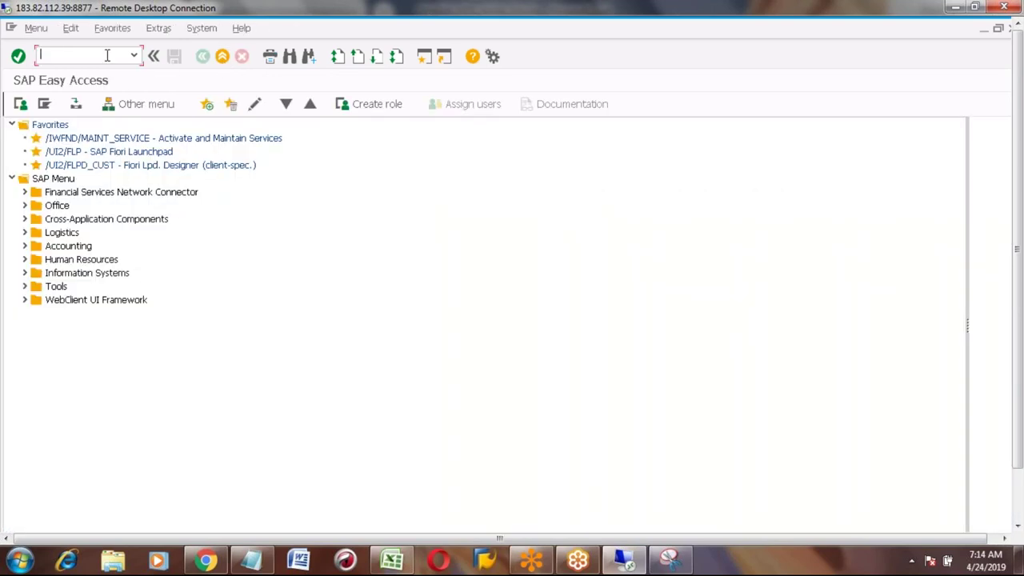
{"action": "type", "text": "ME23N"}
{"action": "key", "text": "Return"}
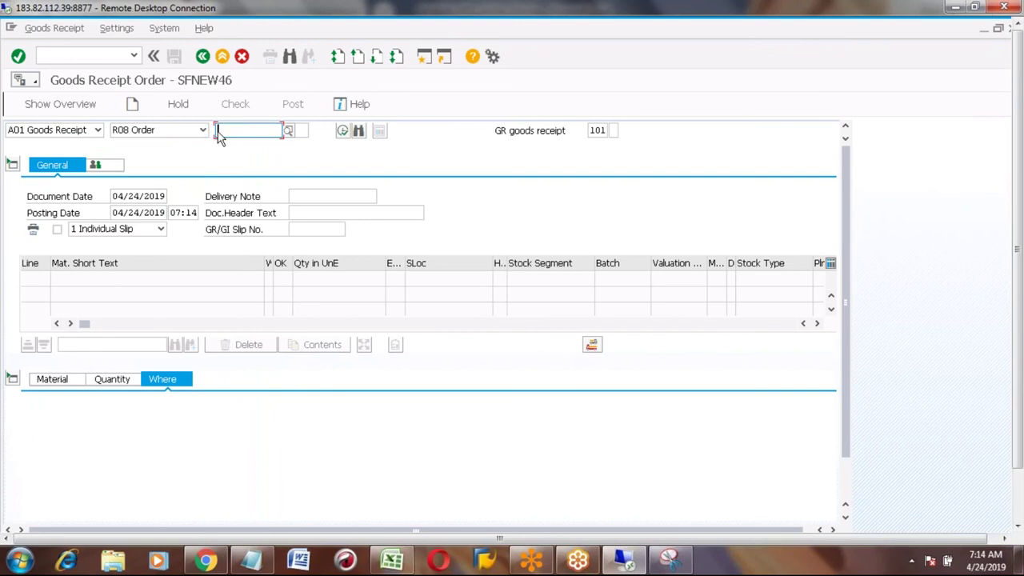
{"action": "left_click", "coordinate": [203, 130]}
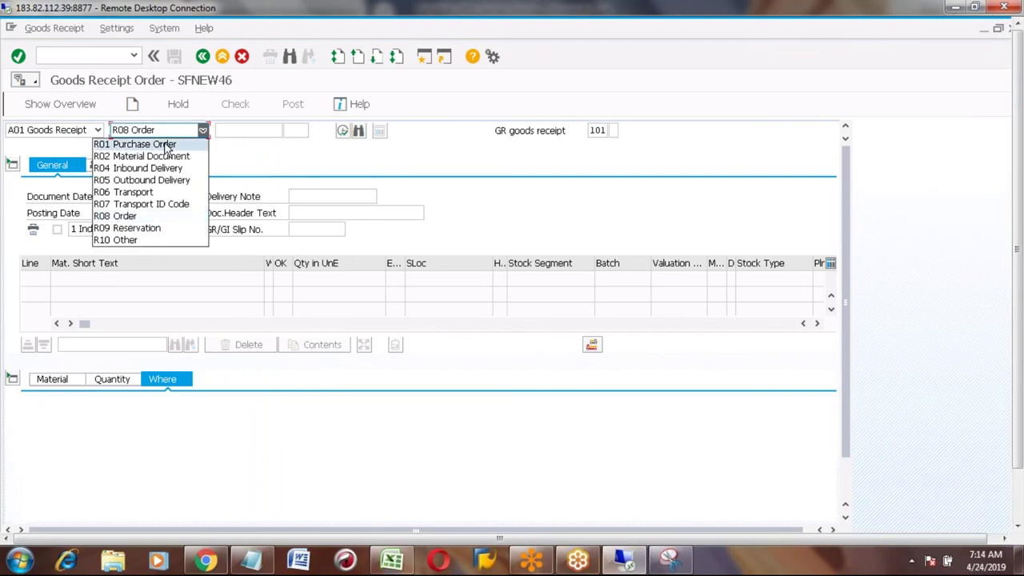
{"action": "left_click", "coordinate": [166, 145]}
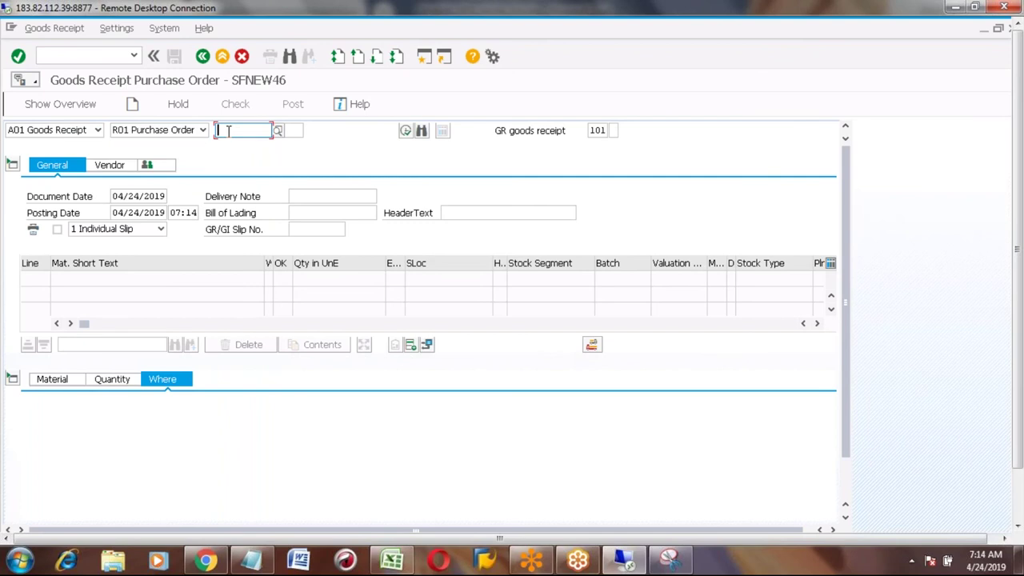
{"action": "key", "text": "ctrl+v"}
{"action": "left_click", "coordinate": [407, 131]}
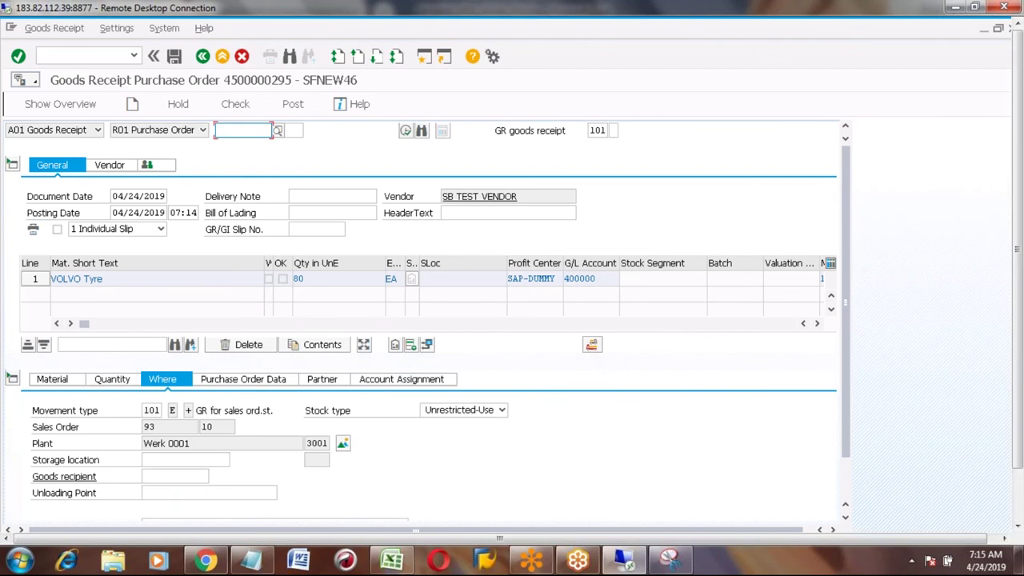
Step: Set the storage location of the VOLVO Tyre item to 0001 and mark the item as OK
{"action": "left_click", "coordinate": [170, 459]}
{"action": "type", "text": "0001"}
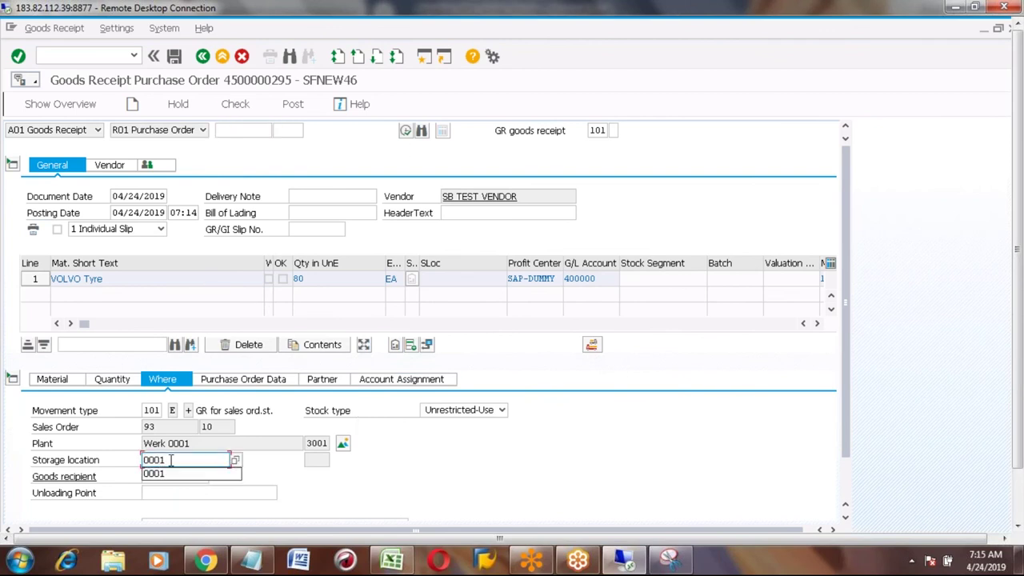
{"action": "key", "text": "Return"}
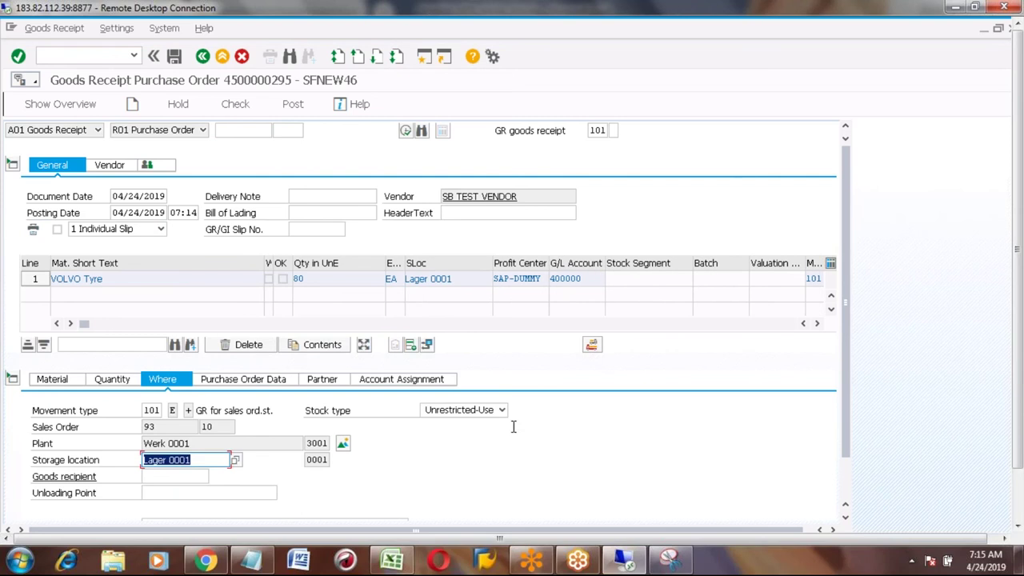
{"action": "left_click", "coordinate": [1020, 510]}
{"action": "scroll", "coordinate": [216, 450], "scroll_direction": "down", "scroll_amount": 1}
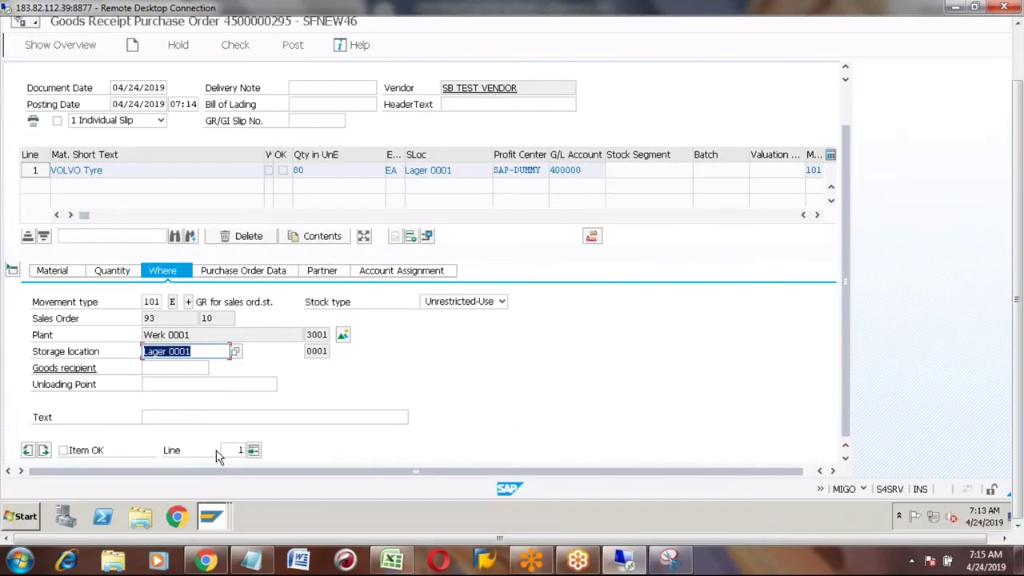
{"action": "left_click", "coordinate": [63, 450]}
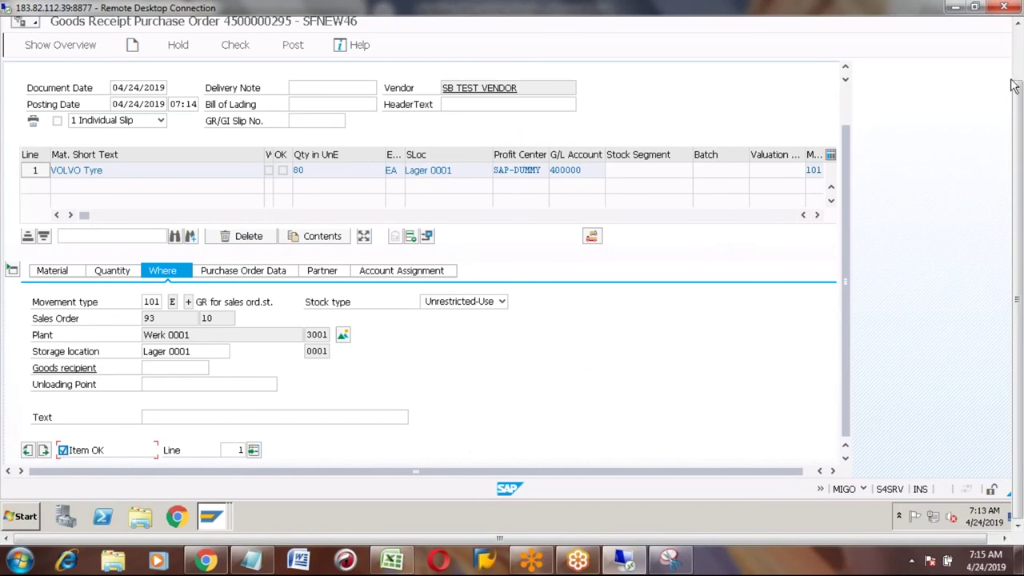
Step: Post the goods receipt for the VOLVO Tyre item and check the posting message
{"action": "left_click", "coordinate": [1018, 54]}
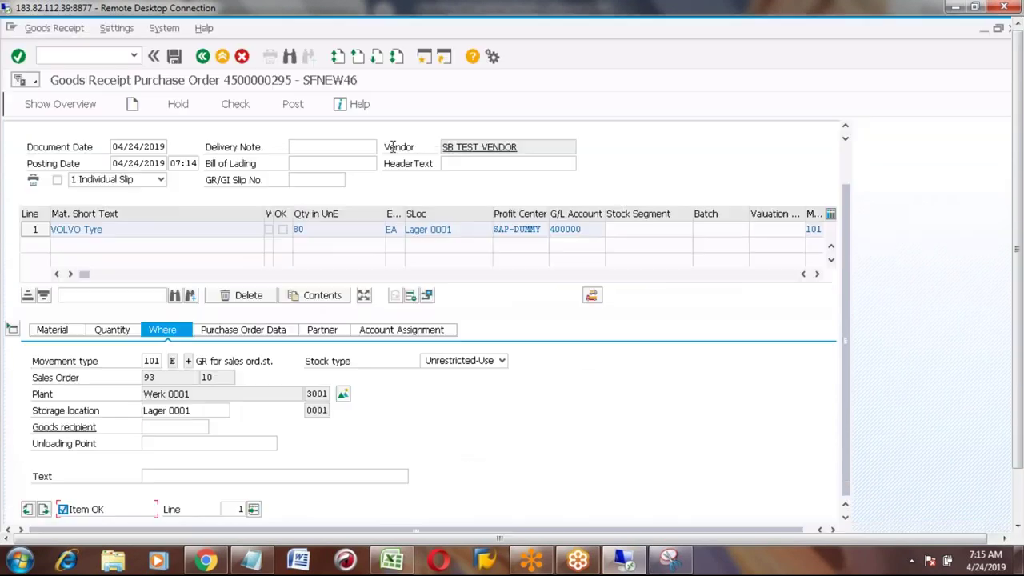
{"action": "left_click", "coordinate": [173, 58]}
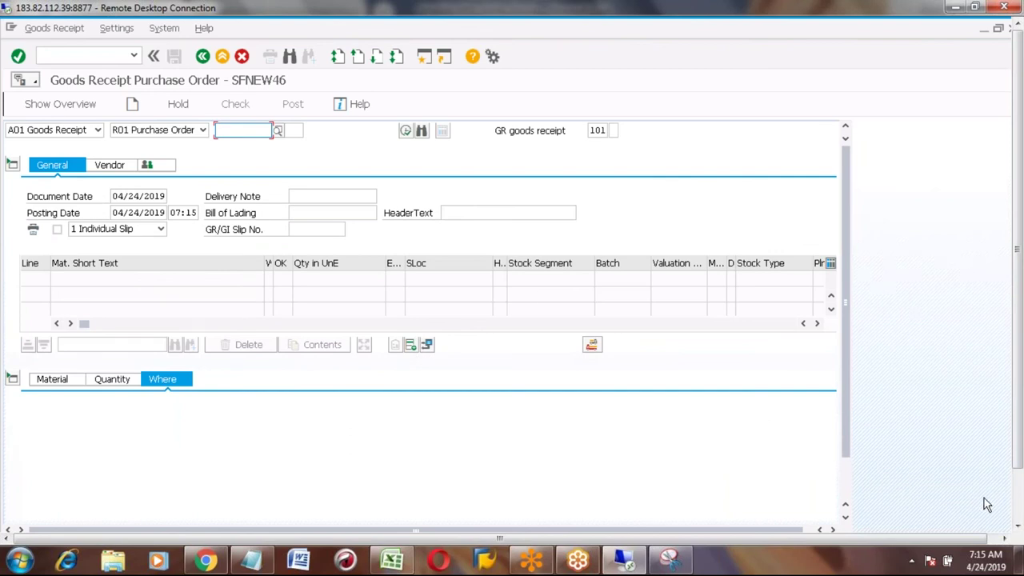
{"action": "left_click", "coordinate": [1017, 508]}
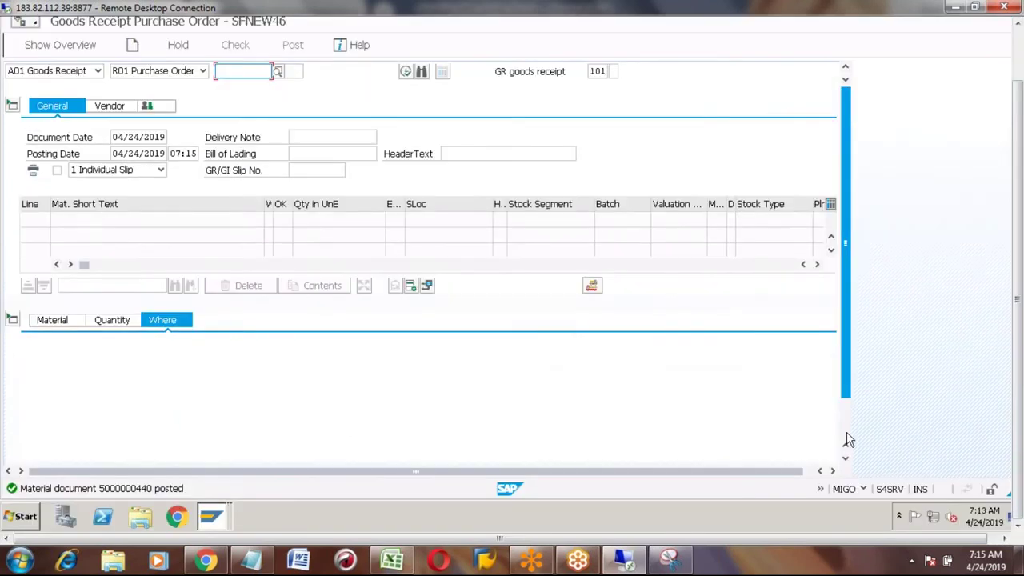
{"action": "scroll", "coordinate": [846, 434], "scroll_direction": "down", "scroll_amount": 3}
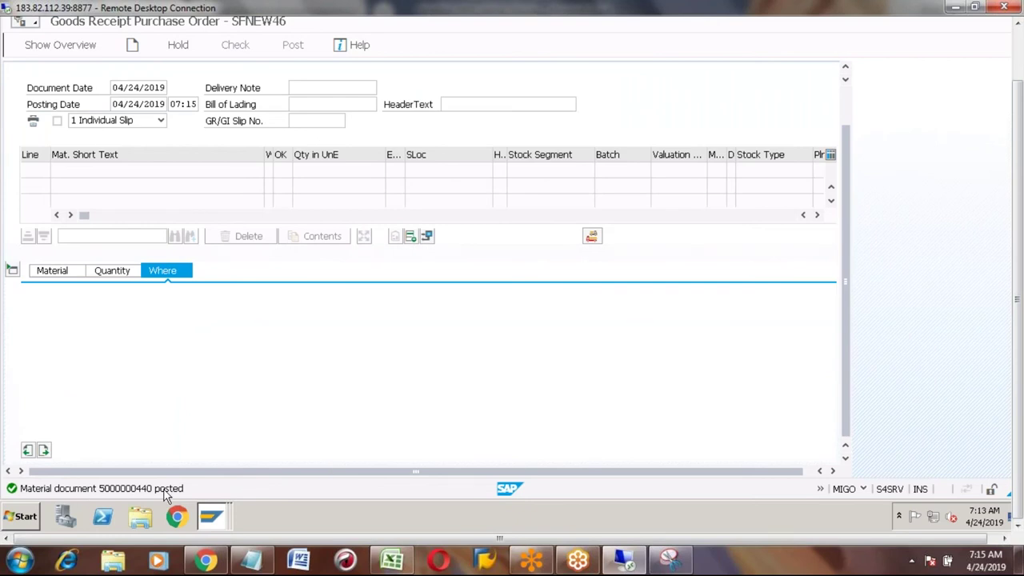
{"action": "left_click", "coordinate": [1017, 51]}
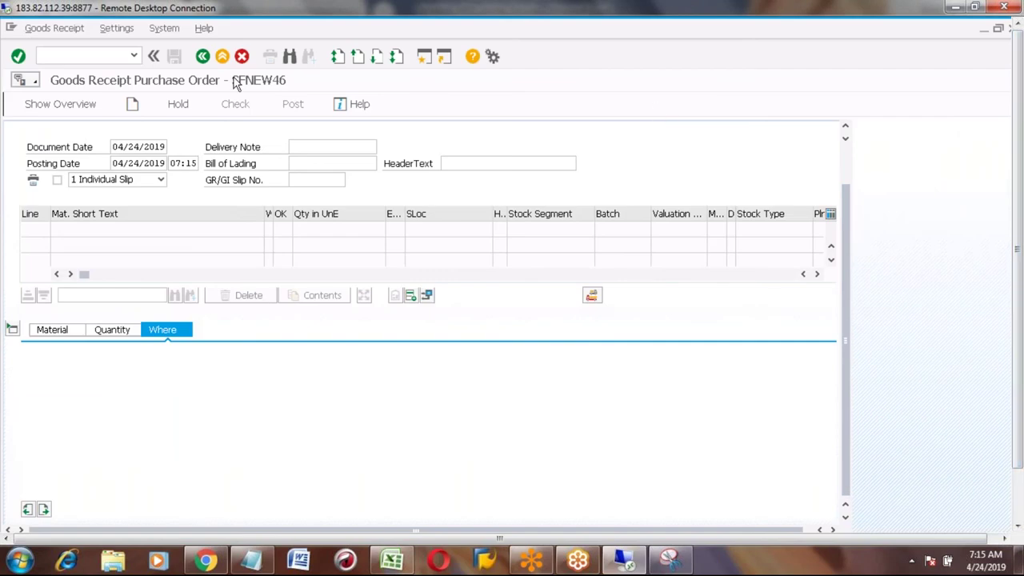
Step: Display the MD04 stock/requirements list for VOLVO_TYRE in plant 3001 and check the customer stock row
{"action": "left_click", "coordinate": [223, 61]}
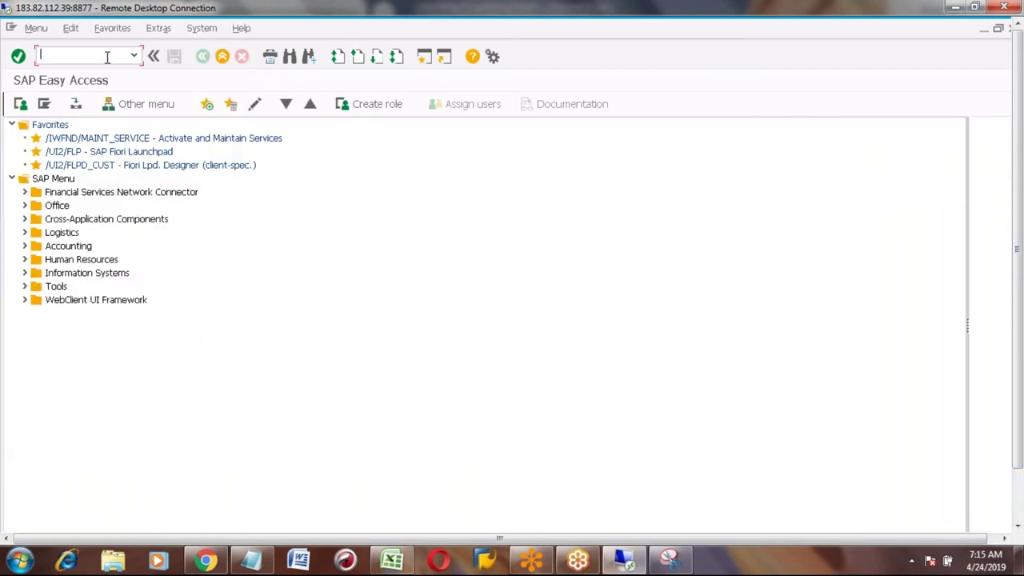
{"action": "type", "text": "MD04"}
{"action": "key", "text": "Return"}
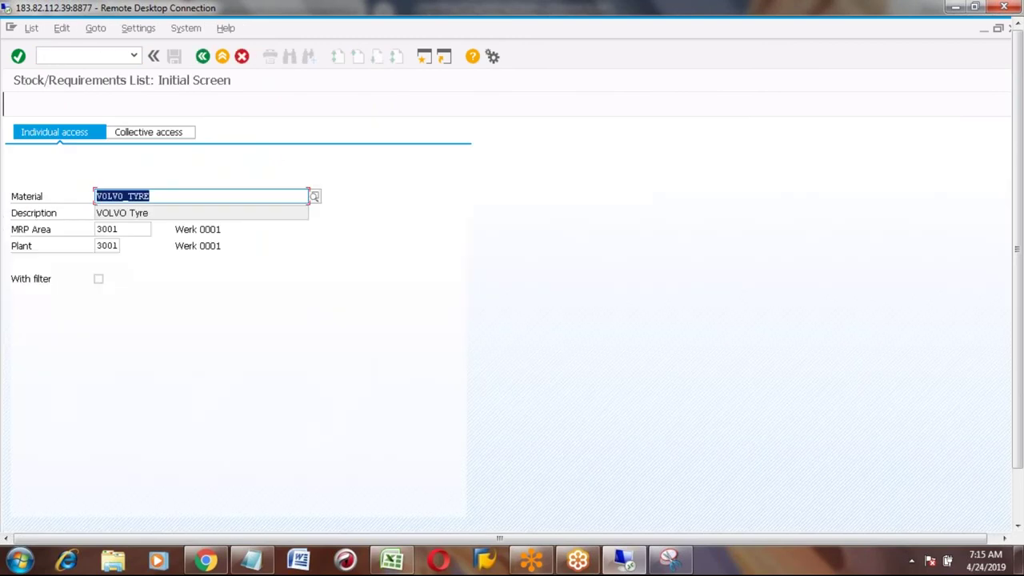
{"action": "key", "text": "Return"}
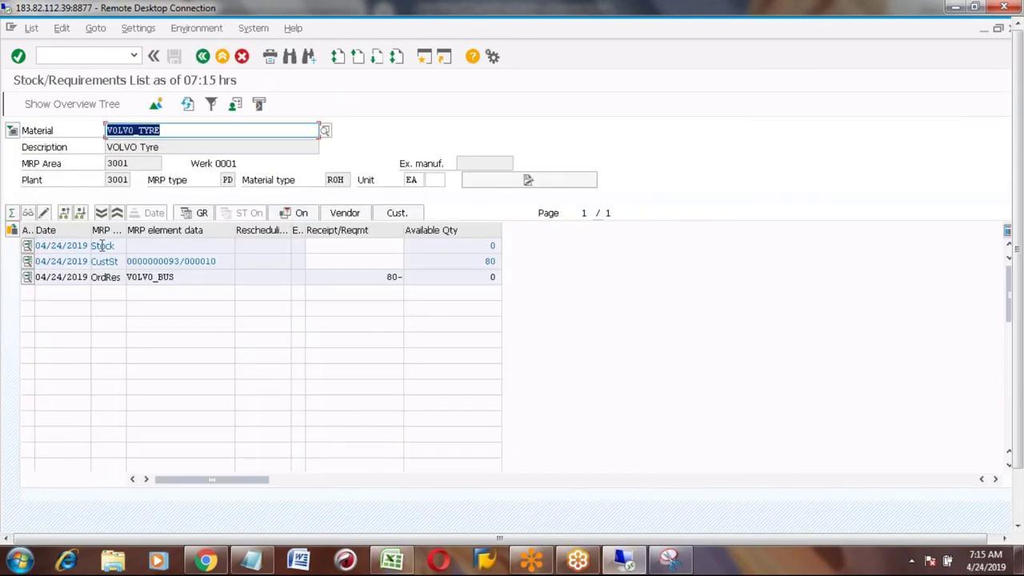
{"action": "left_click", "coordinate": [101, 246]}
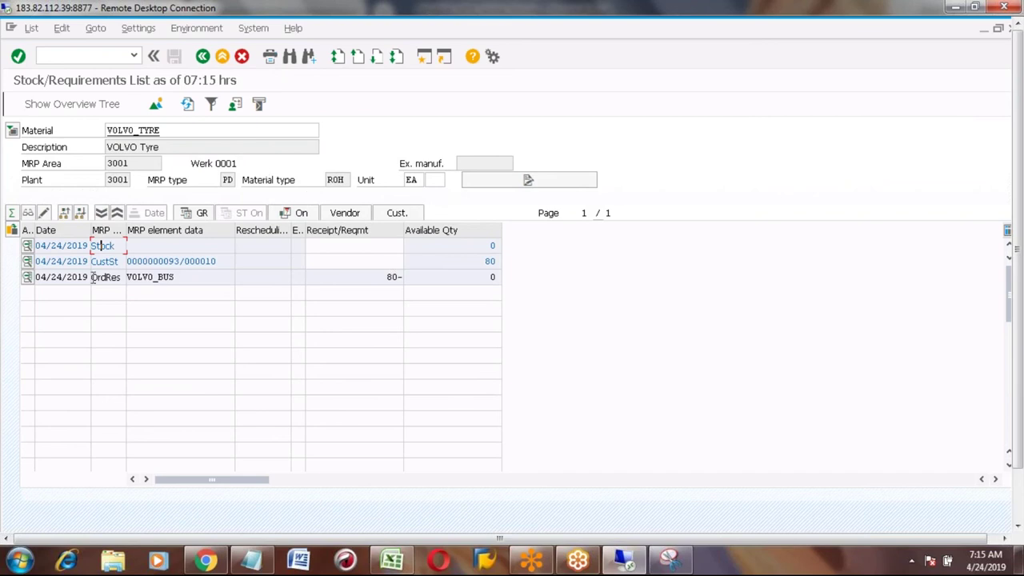
{"action": "left_click", "coordinate": [118, 261]}
{"action": "left_click_drag", "start_coordinate": [118, 261], "coordinate": [92, 261]}
{"action": "left_click", "coordinate": [224, 262]}
{"action": "left_click_drag", "start_coordinate": [484, 260], "coordinate": [499, 260]}
Step: Start CO02 and open the VOLVO_BUS production order for change
{"action": "left_click", "coordinate": [224, 62]}
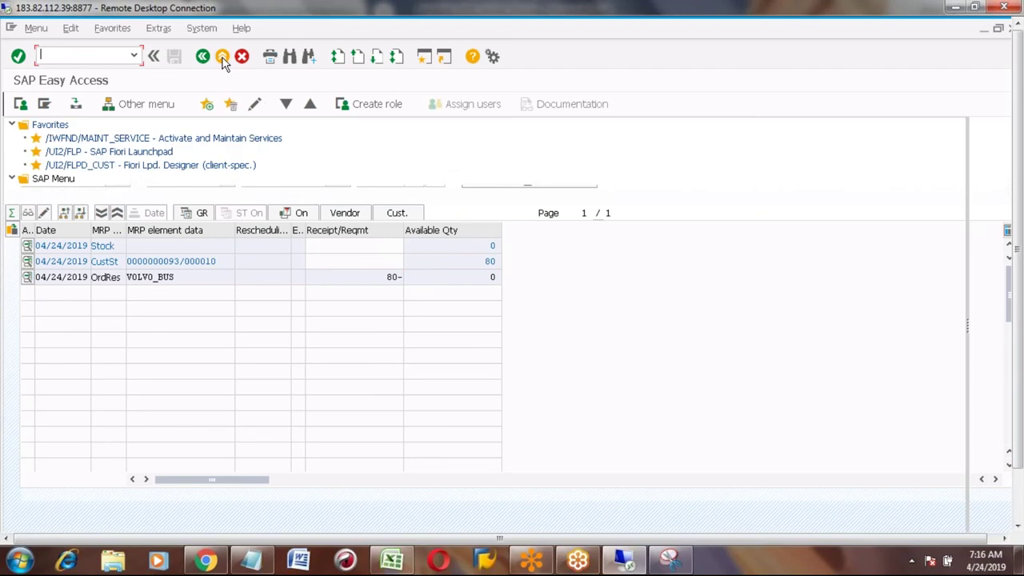
{"action": "type", "text": "CO03"}
{"action": "key", "text": "Return"}
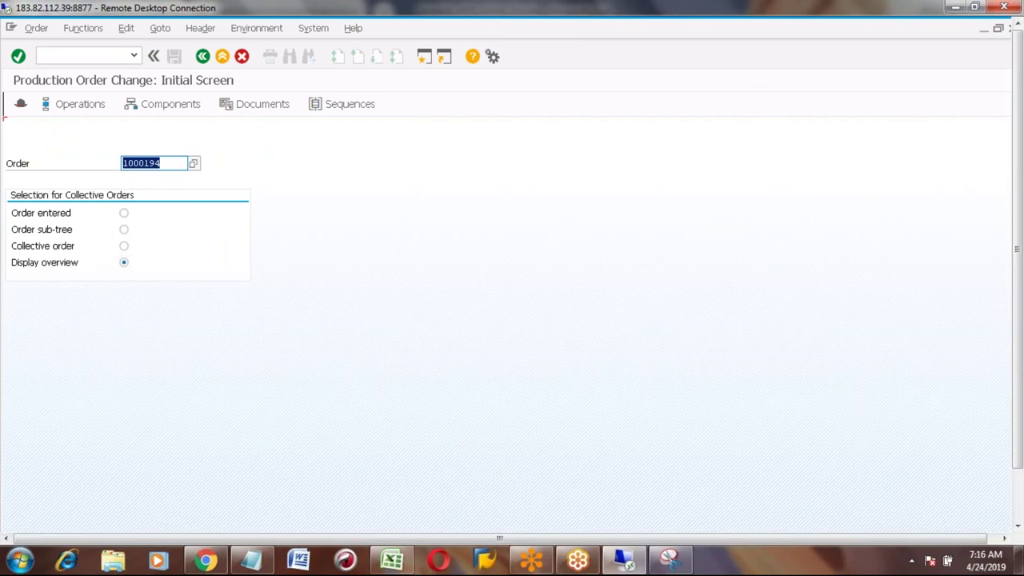
{"action": "key", "text": "Return"}
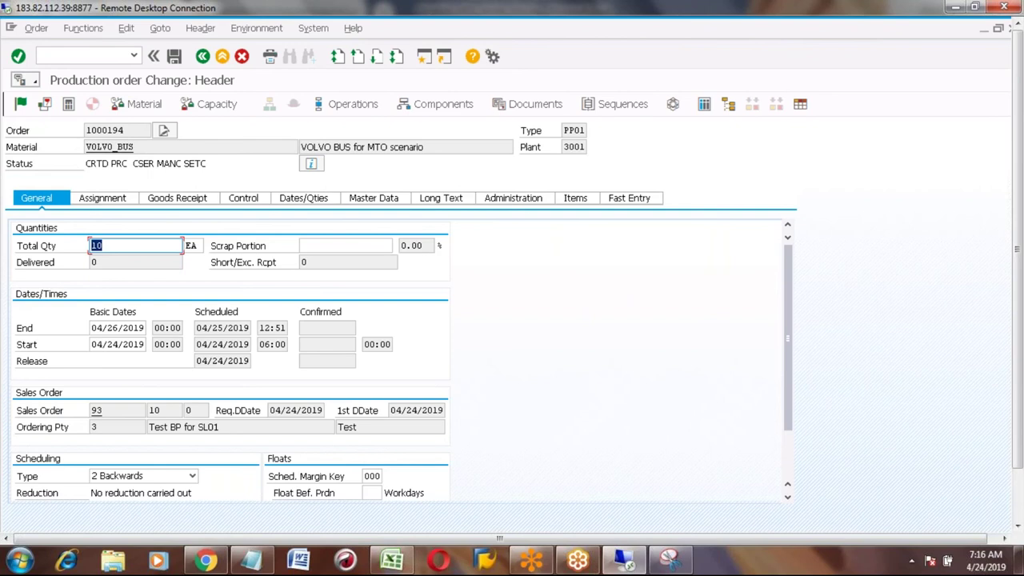
Step: Release the VOLVO_BUS production order and save it despite the cost calculation error
{"action": "left_click", "coordinate": [21, 105]}
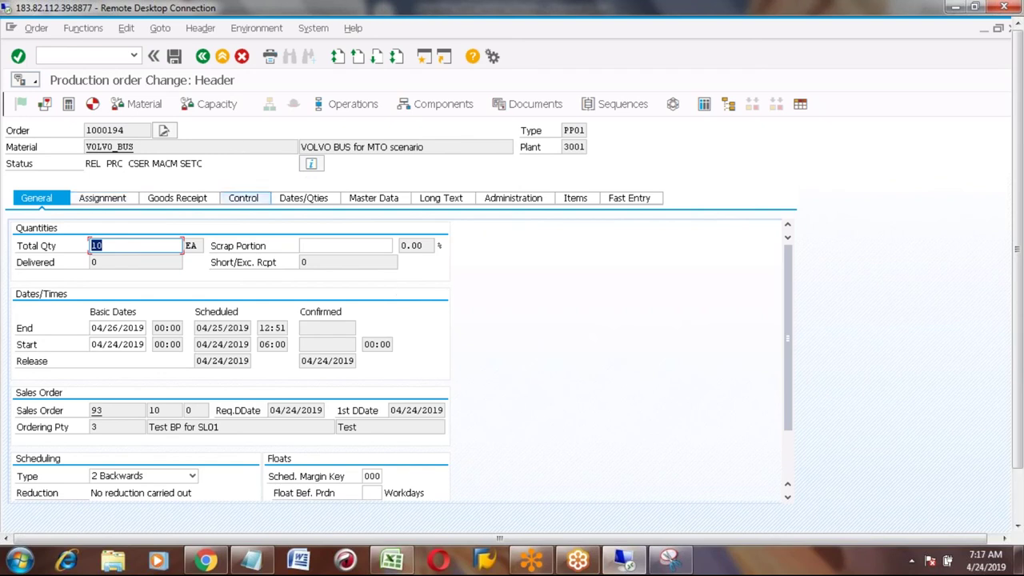
{"action": "left_click", "coordinate": [175, 57]}
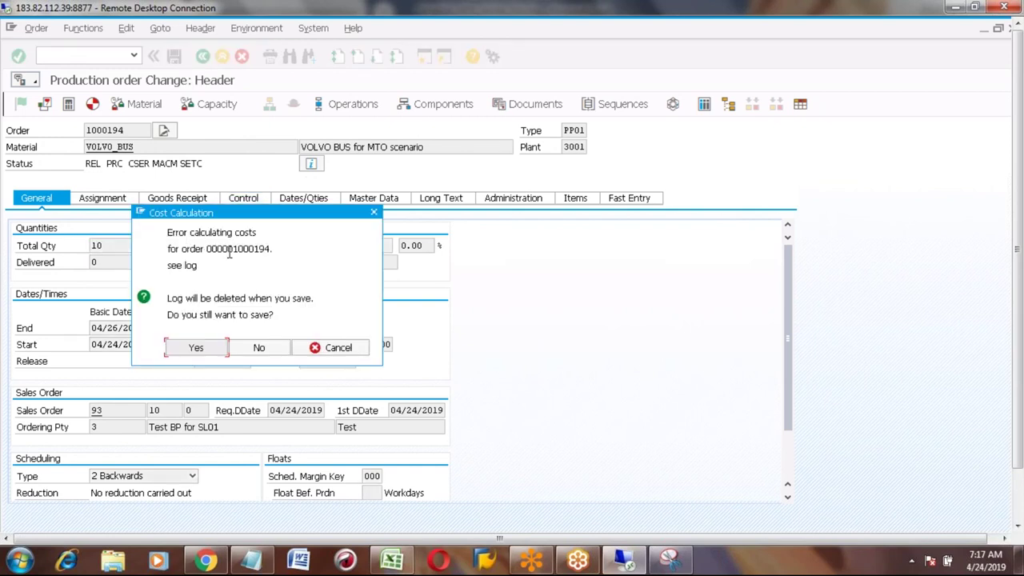
{"action": "left_click", "coordinate": [196, 348]}
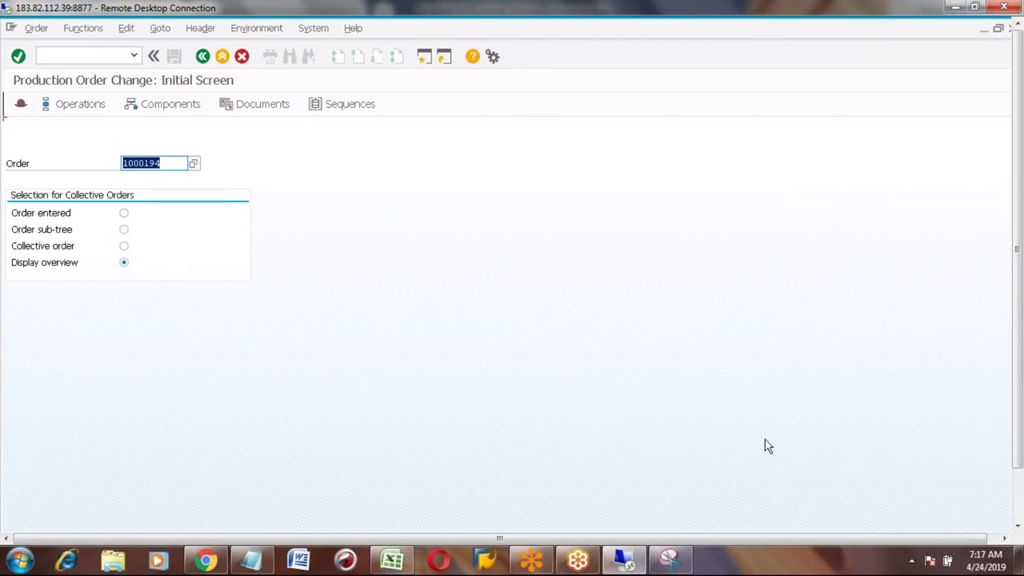
{"action": "left_click", "coordinate": [1021, 498]}
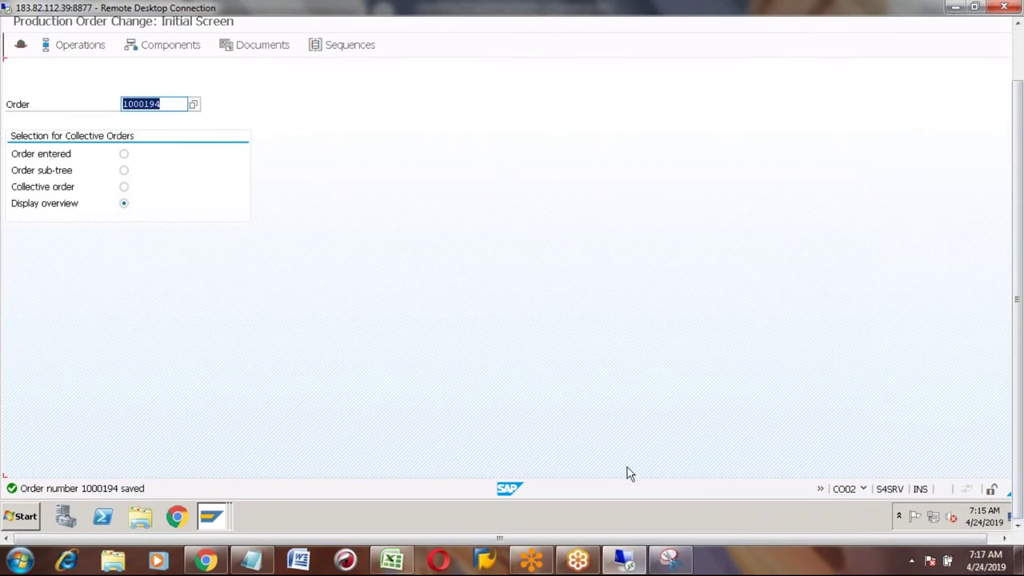
Step: Switch to the Excel sheet and copy the Production confirmation row, cells B364 to E364, from the process list
{"action": "left_click", "coordinate": [402, 563]}
{"action": "left_click", "coordinate": [254, 270]}
{"action": "key", "text": "Up"}
{"action": "key", "text": "Up"}
{"action": "key", "text": "Up"}
{"action": "key", "text": "Up"}
{"action": "key", "text": "Up"}
{"action": "key", "text": "Up"}
{"action": "key", "text": "Up"}
{"action": "key", "text": "Up"}
{"action": "key", "text": "Up"}
{"action": "key", "text": "Up"}
{"action": "key", "text": "Up"}
{"action": "key", "text": "Up"}
{"action": "key", "text": "Up"}
{"action": "key", "text": "Up"}
{"action": "key", "text": "Up"}
{"action": "key", "text": "Up"}
{"action": "key", "text": "Up"}
{"action": "key", "text": "Up"}
{"action": "key", "text": "Up"}
{"action": "key", "text": "Up"}
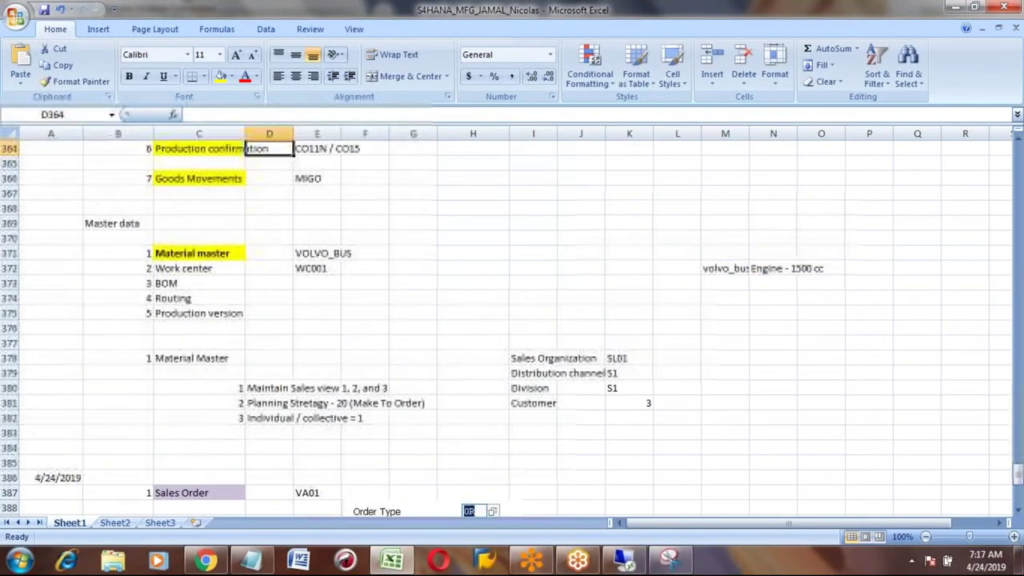
{"action": "key", "text": "Up"}
{"action": "key", "text": "Up"}
{"action": "key", "text": "Down"}
{"action": "key", "text": "Down"}
{"action": "key", "text": "Left"}
{"action": "key", "text": "Left"}
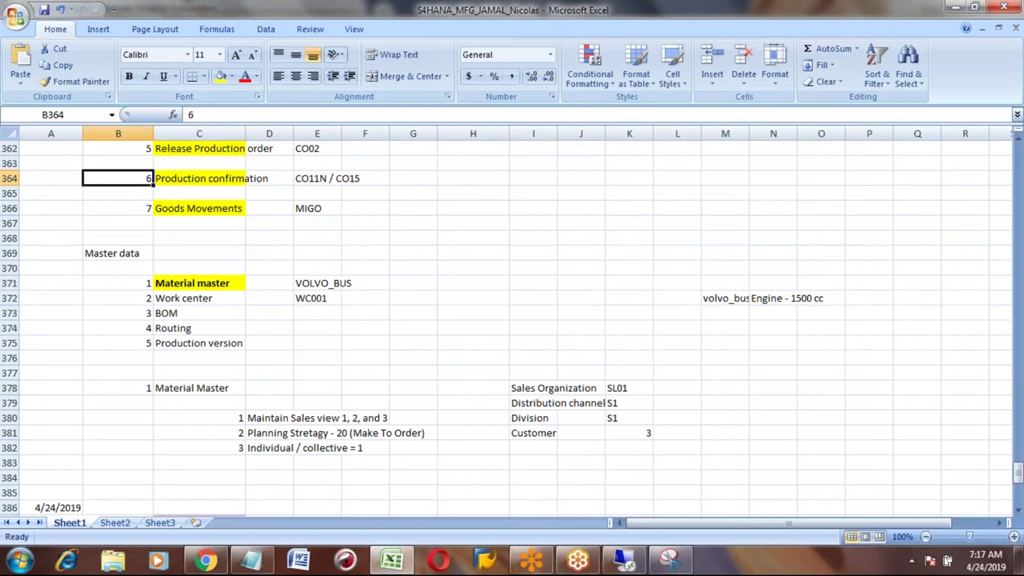
{"action": "key", "text": "shift+Right"}
{"action": "key", "text": "shift+Right"}
{"action": "key", "text": "shift+Right"}
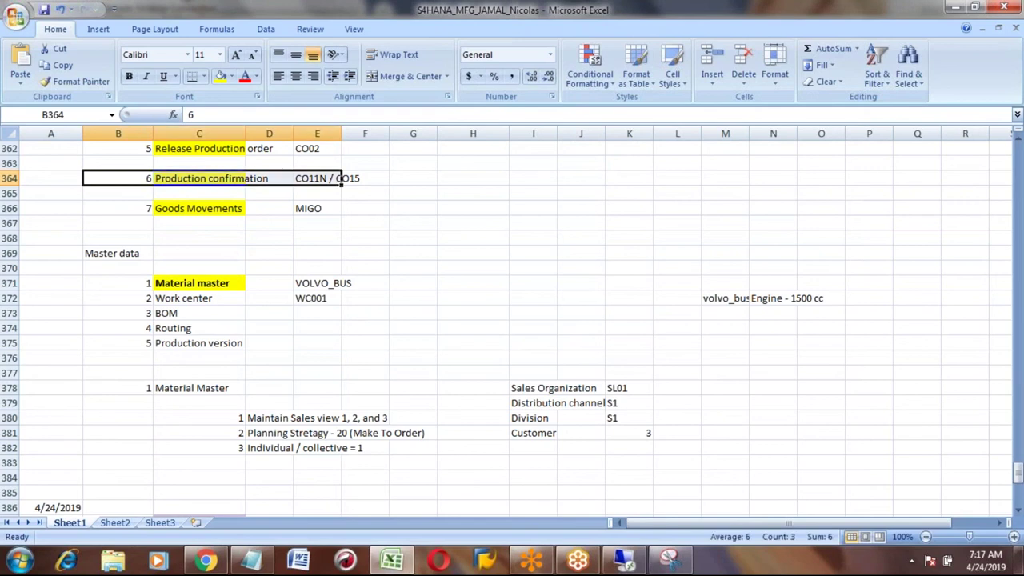
{"action": "key", "text": "ctrl+c"}
Step: Paste the copied Production confirmation row at B411, below the Release Production order entry
{"action": "key", "text": "Down"}
{"action": "key", "text": "Down"}
{"action": "key", "text": "Down"}
{"action": "key", "text": "Down"}
{"action": "key", "text": "Down"}
{"action": "key", "text": "Down"}
{"action": "key", "text": "Down"}
{"action": "key", "text": "Down"}
{"action": "key", "text": "Down"}
{"action": "key", "text": "Down"}
{"action": "key", "text": "Down"}
{"action": "key", "text": "Down"}
{"action": "key", "text": "Down"}
{"action": "key", "text": "Down"}
{"action": "key", "text": "Down"}
{"action": "key", "text": "Down"}
{"action": "key", "text": "Down"}
{"action": "key", "text": "Down"}
{"action": "key", "text": "Down"}
{"action": "key", "text": "Down"}
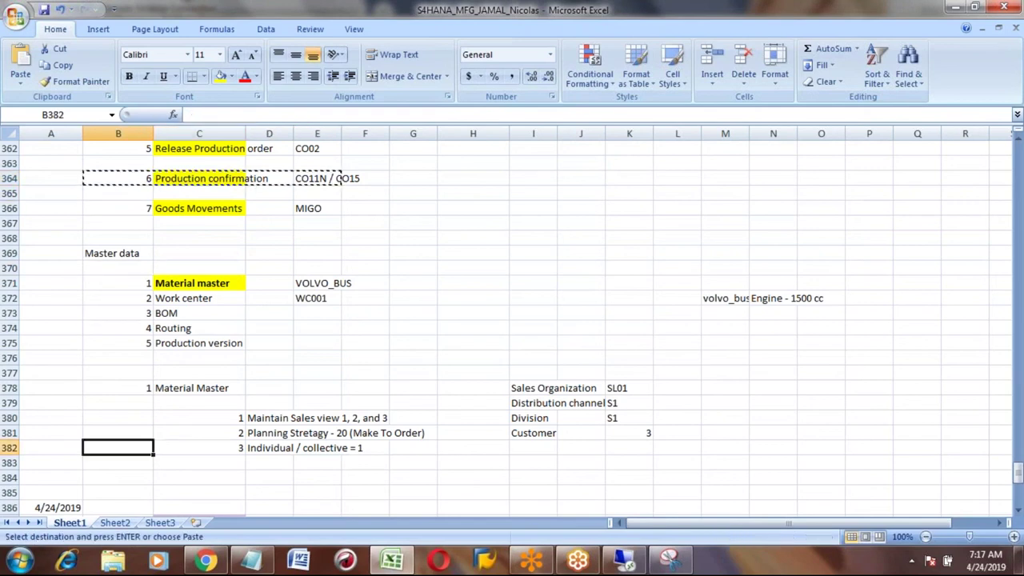
{"action": "key", "text": "Down"}
{"action": "key", "text": "Down"}
{"action": "key", "text": "Down"}
{"action": "key", "text": "Down"}
{"action": "key", "text": "Down"}
{"action": "key", "text": "Down"}
{"action": "key", "text": "Down"}
{"action": "key", "text": "Down"}
{"action": "key", "text": "Down"}
{"action": "key", "text": "Down"}
{"action": "key", "text": "Down"}
{"action": "key", "text": "Down"}
{"action": "key", "text": "Down"}
{"action": "key", "text": "Down"}
{"action": "key", "text": "Down"}
{"action": "key", "text": "Down"}
{"action": "key", "text": "Down"}
{"action": "key", "text": "Down"}
{"action": "key", "text": "Down"}
{"action": "key", "text": "Down"}
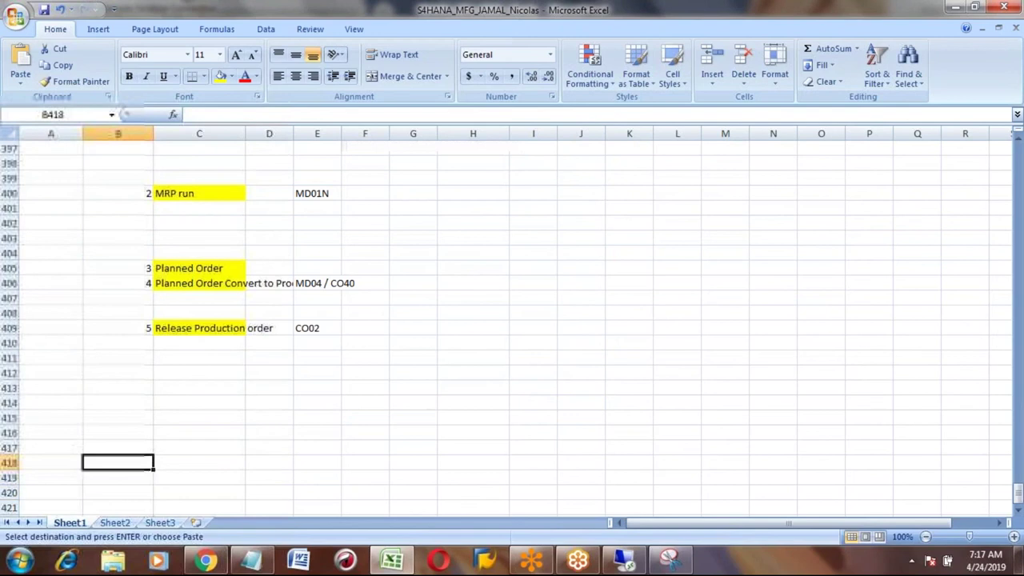
{"action": "key", "text": "Up"}
{"action": "key", "text": "Up"}
{"action": "key", "text": "Up"}
{"action": "key", "text": "Up"}
{"action": "key", "text": "Up"}
{"action": "key", "text": "Up"}
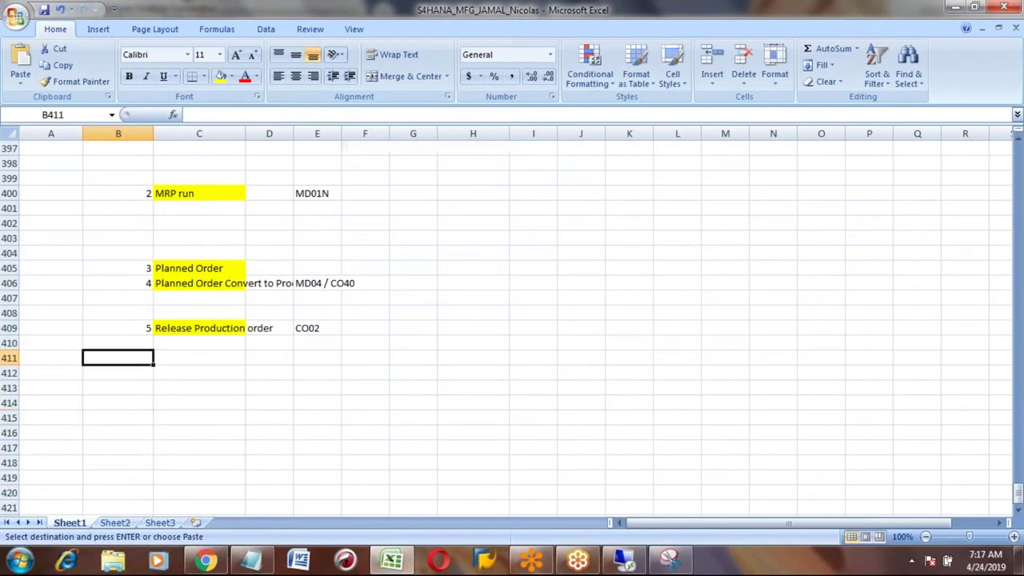
{"action": "key", "text": "ctrl+v"}
{"action": "left_click", "coordinate": [118, 388]}
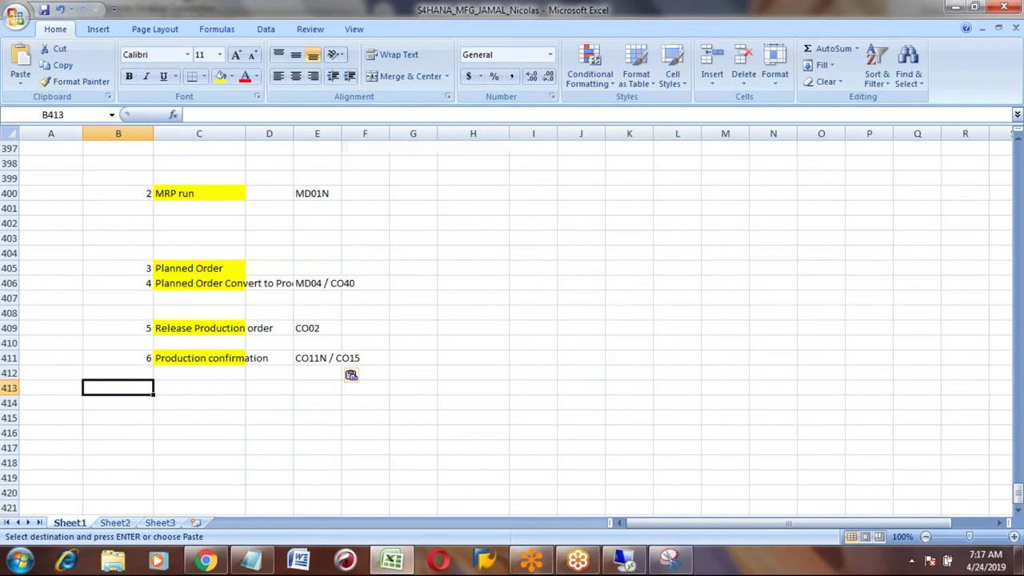
Step: Switch to SAP, reopen the VOLVO_BUS production order and set the VOLVO_TYRE component's storage location to 0001
{"action": "key", "text": "alt+Tab"}
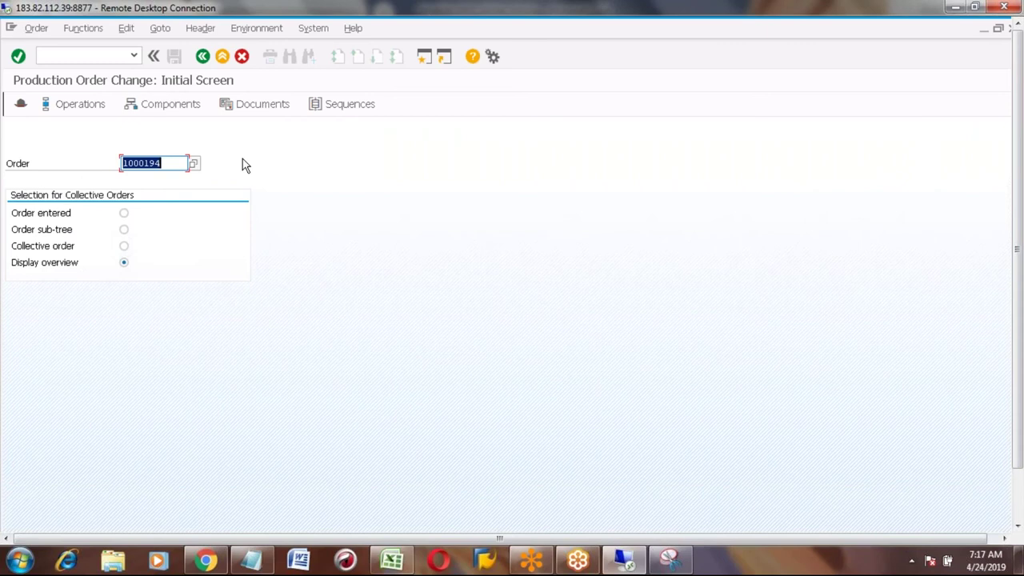
{"action": "key", "text": "Return"}
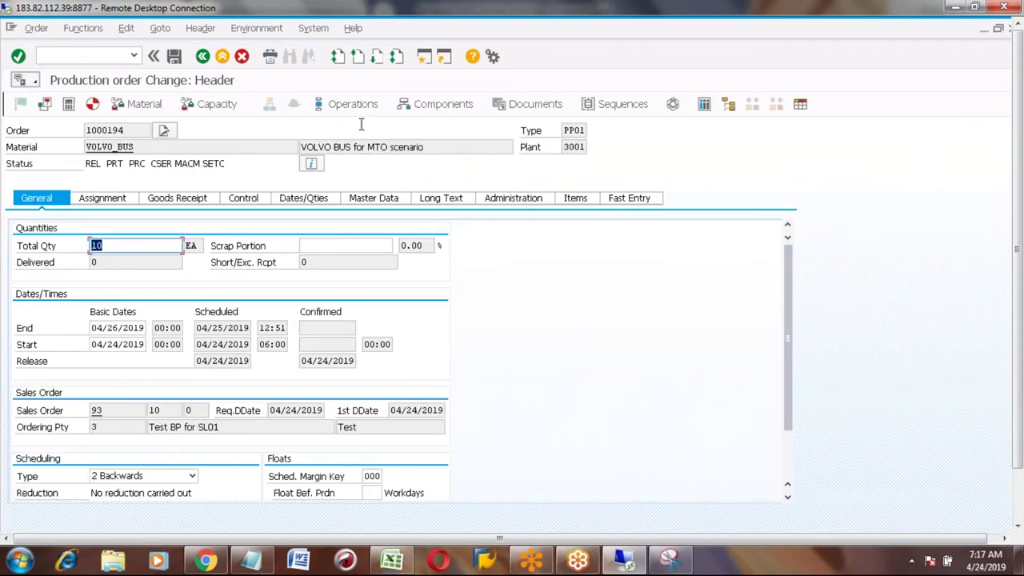
{"action": "left_click", "coordinate": [436, 110]}
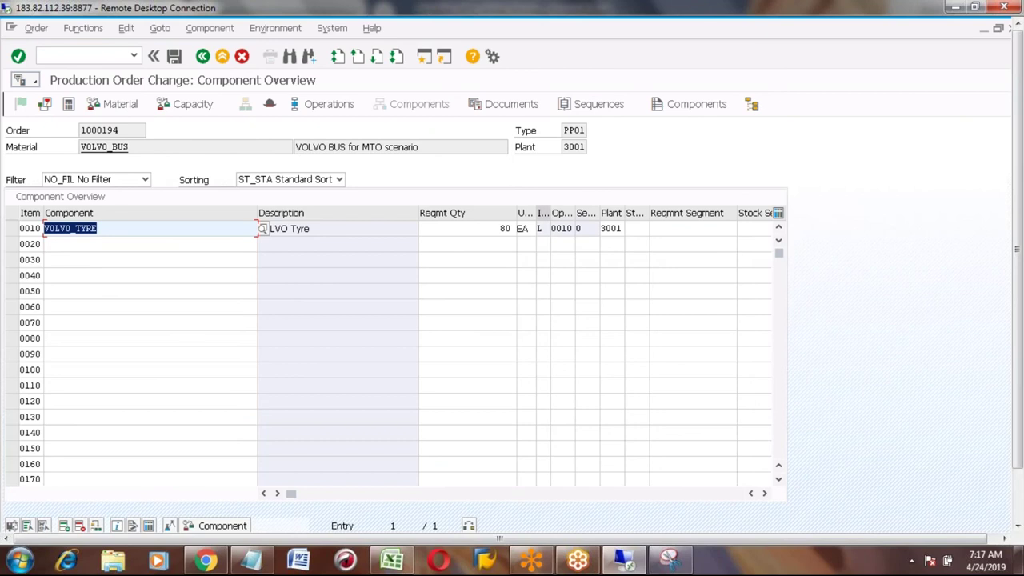
{"action": "left_click", "coordinate": [636, 228]}
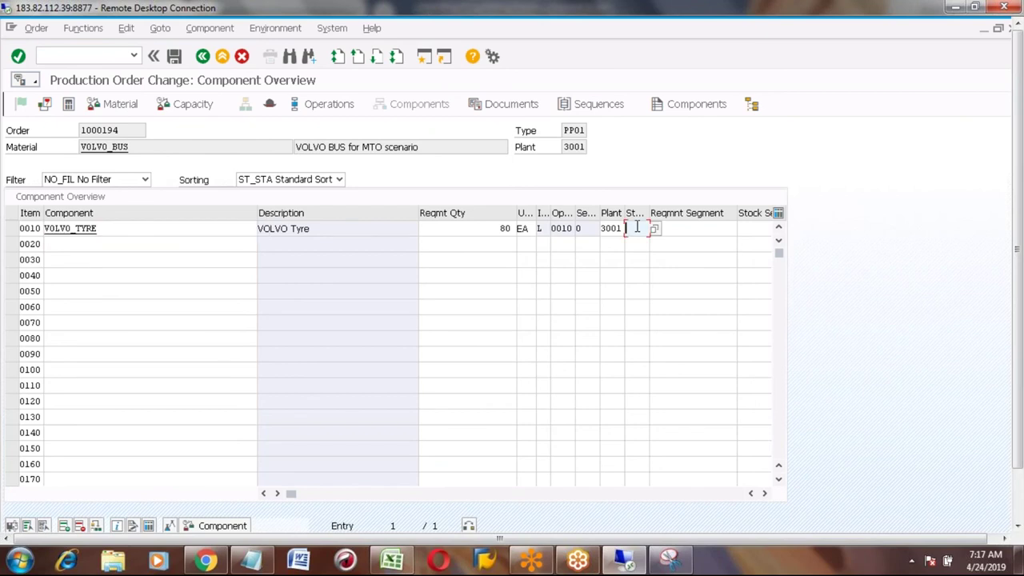
{"action": "type", "text": "0001"}
{"action": "left_click", "coordinate": [764, 494]}
{"action": "left_click", "coordinate": [763, 493]}
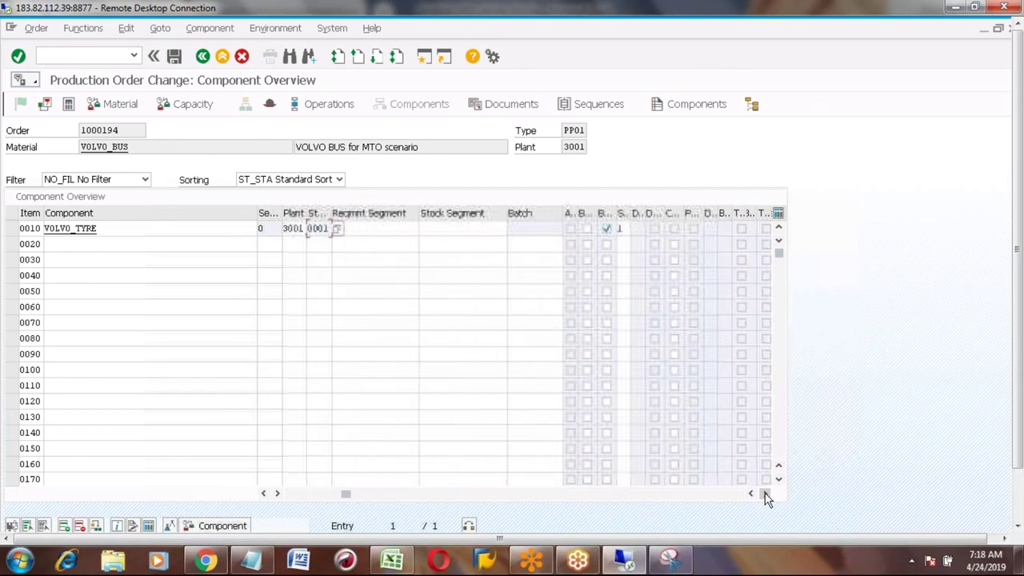
{"action": "left_click", "coordinate": [763, 494]}
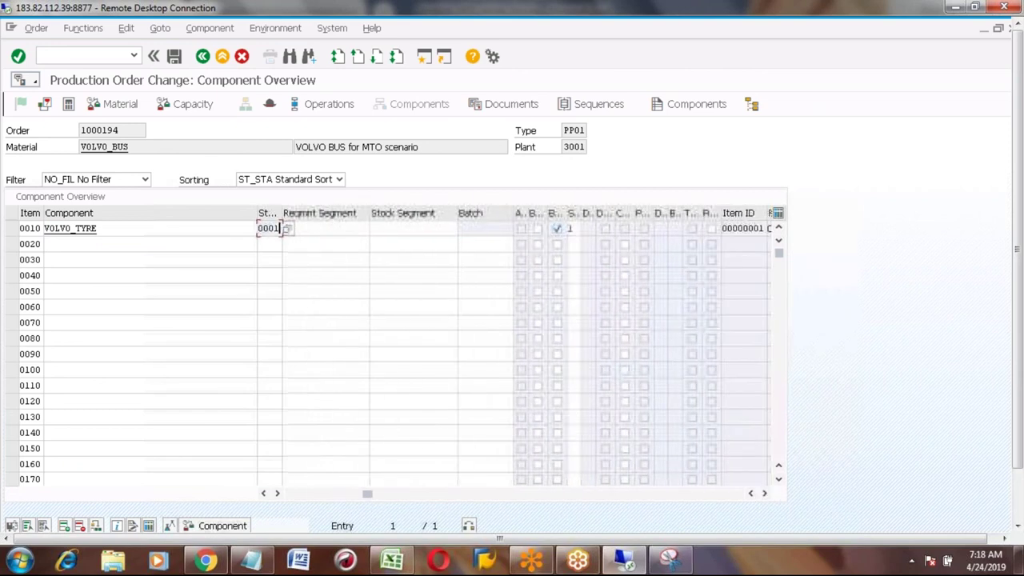
{"action": "left_click", "coordinate": [557, 229]}
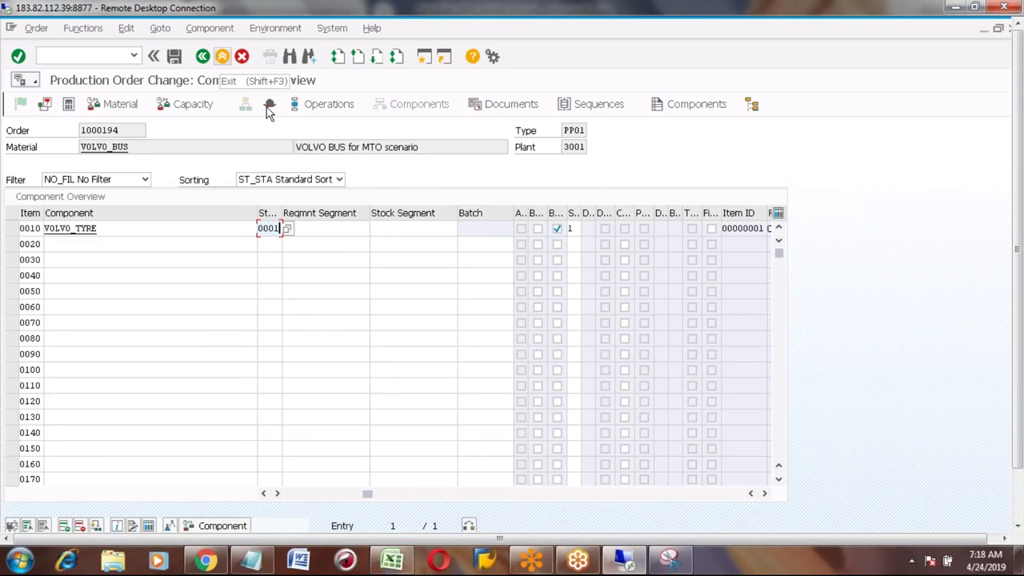
Step: Set the control key of operation 0010 to PP03 and save the production order despite the cost calculation error
{"action": "left_click", "coordinate": [325, 105]}
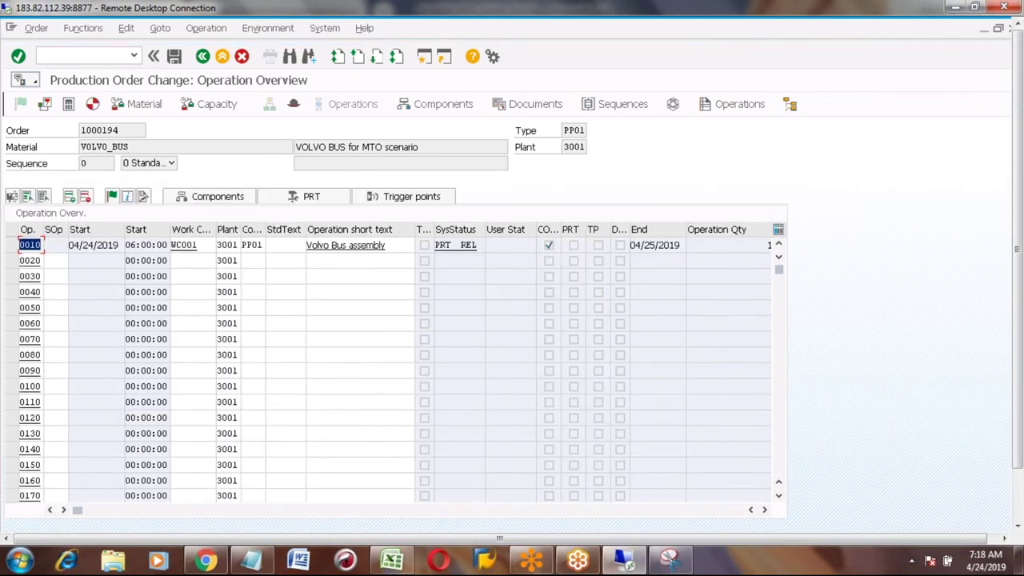
{"action": "left_click", "coordinate": [259, 245]}
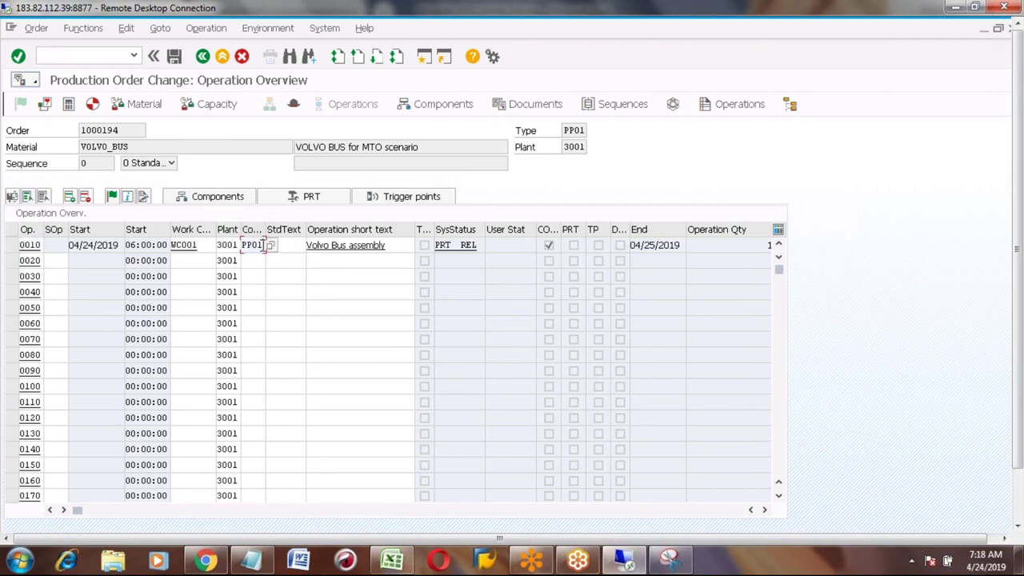
{"action": "key", "text": "BackSpace"}
{"action": "type", "text": "3"}
{"action": "left_click", "coordinate": [179, 53]}
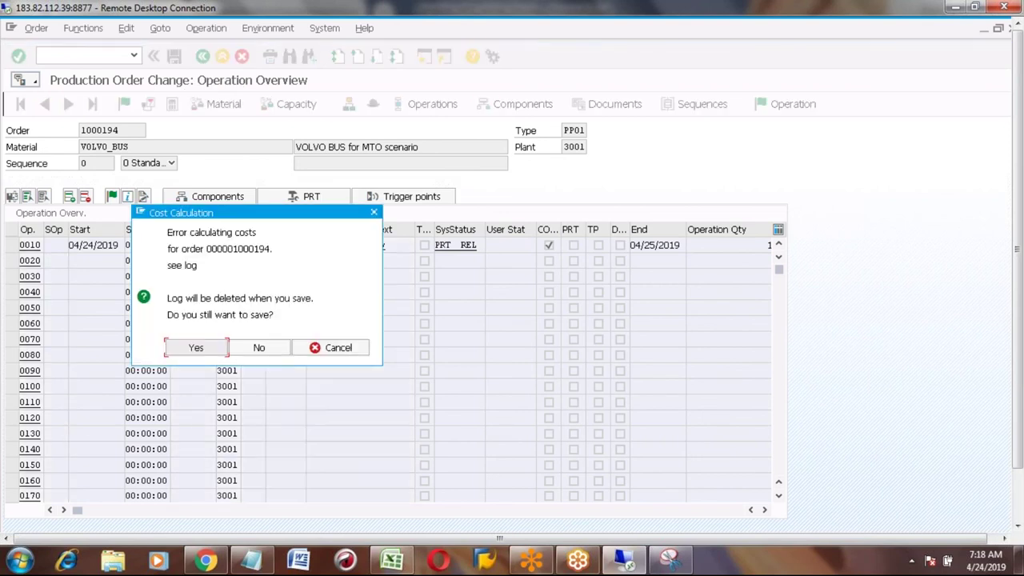
{"action": "left_click", "coordinate": [196, 349]}
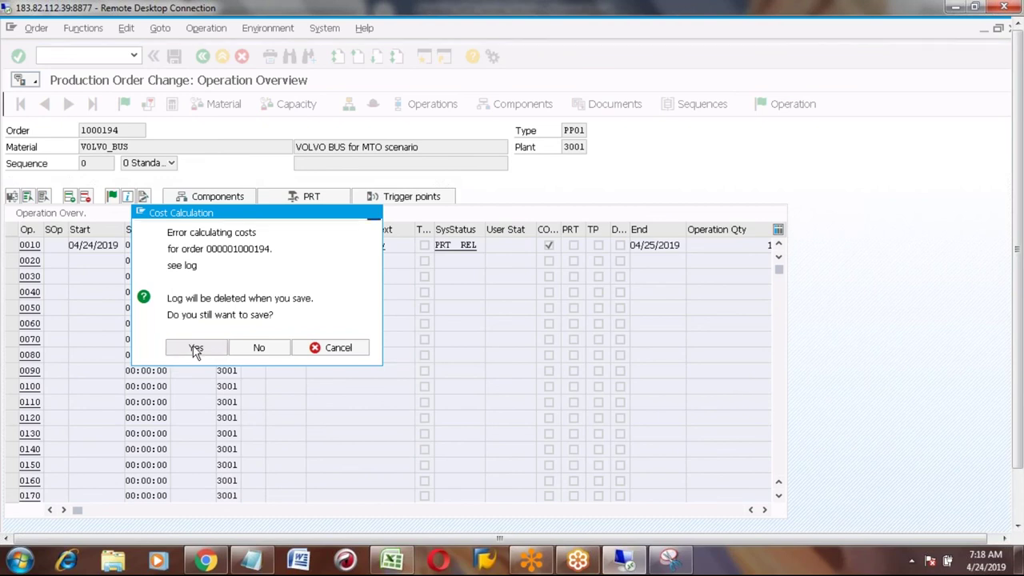
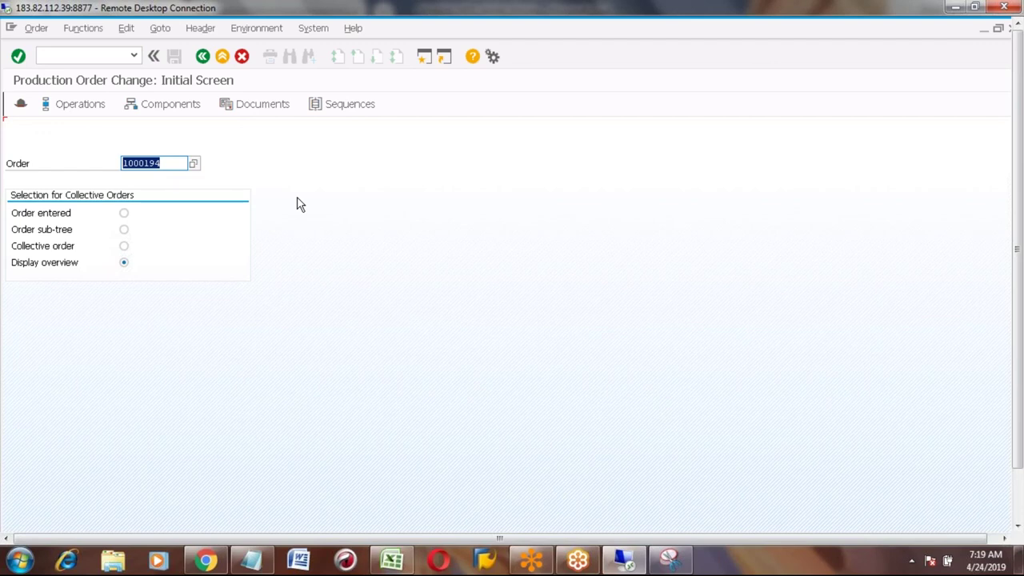
Step: Start CO15 for the VOLVO_BUS production order and enter a yield quantity of 10
{"action": "left_click", "coordinate": [203, 55]}
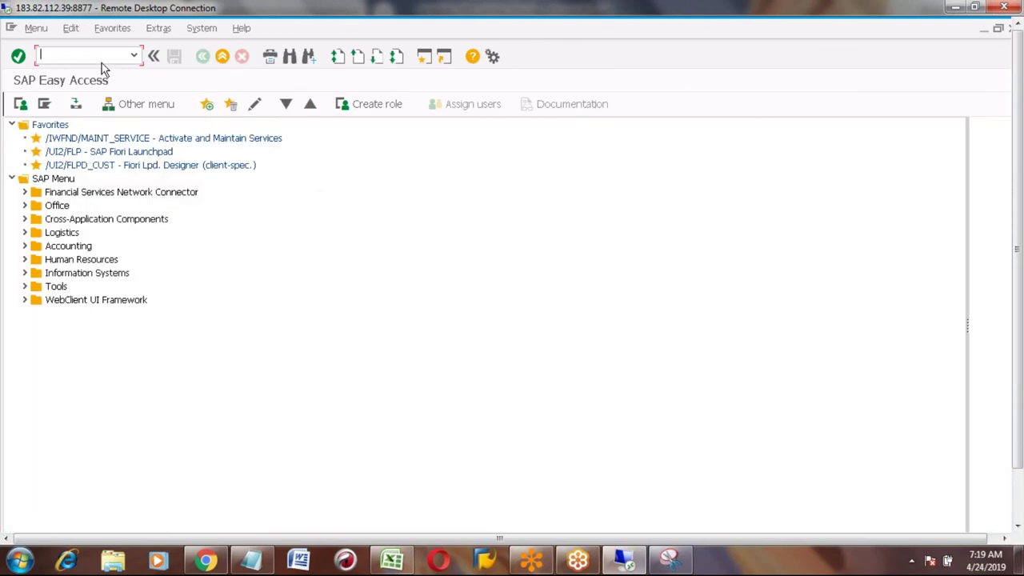
{"action": "type", "text": "CO15"}
{"action": "key", "text": "Return"}
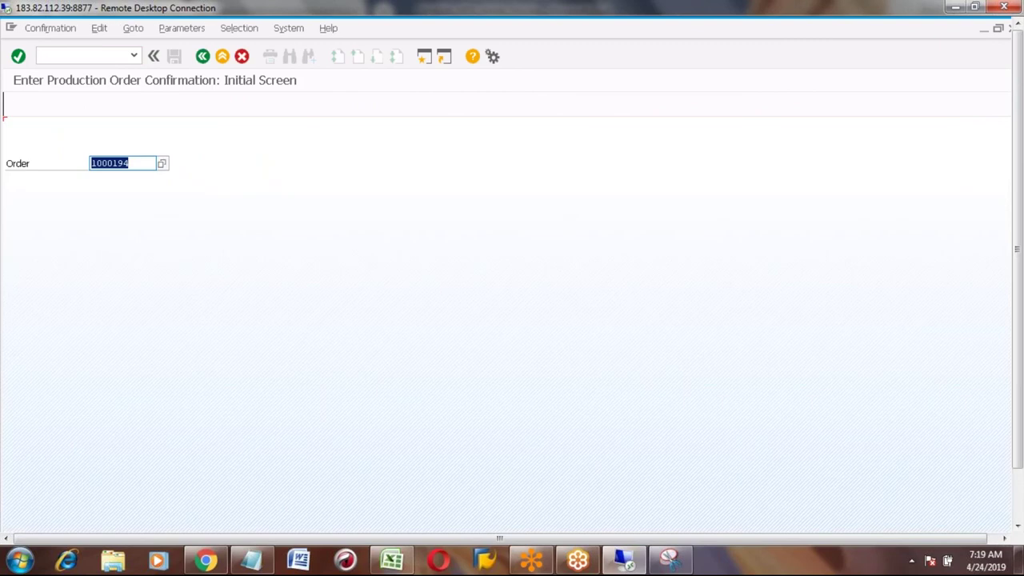
{"action": "left_click", "coordinate": [140, 162]}
{"action": "key", "text": "Return"}
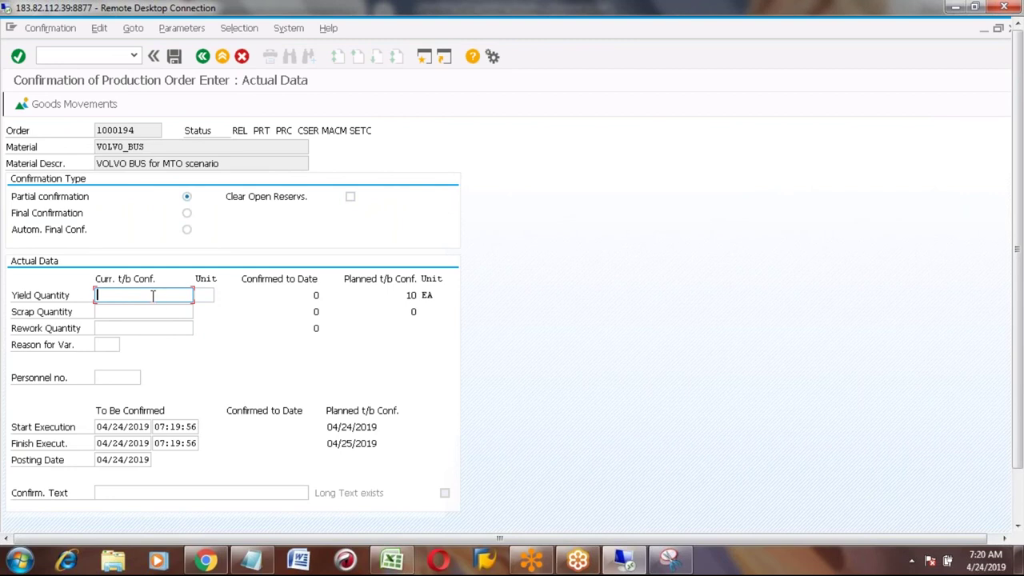
{"action": "type", "text": "10"}
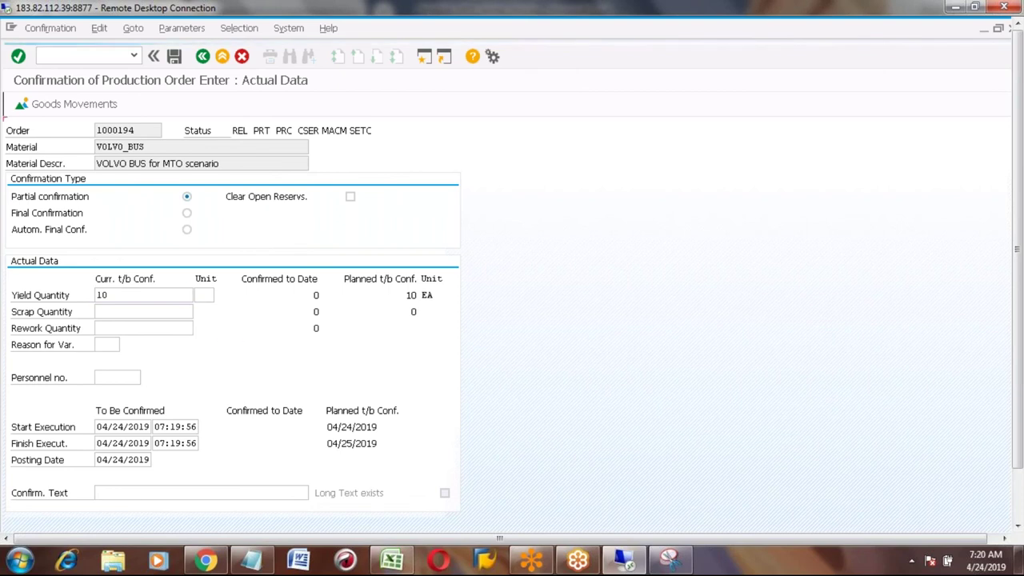
Step: Set the storage location of the VOLVO_BUS goods movement to 0001, save the confirmation and check the status message
{"action": "left_click", "coordinate": [66, 103]}
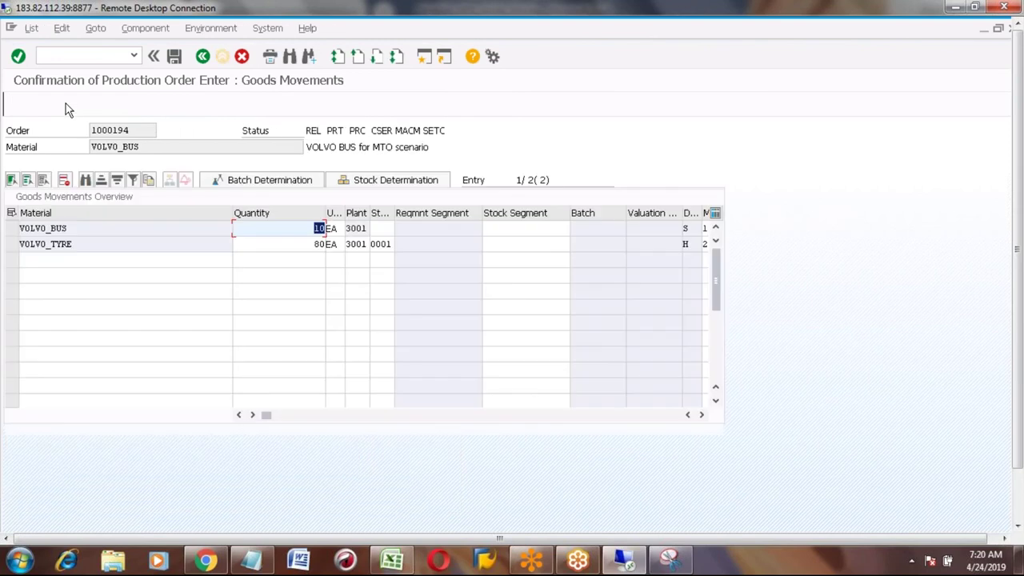
{"action": "left_click", "coordinate": [45, 228]}
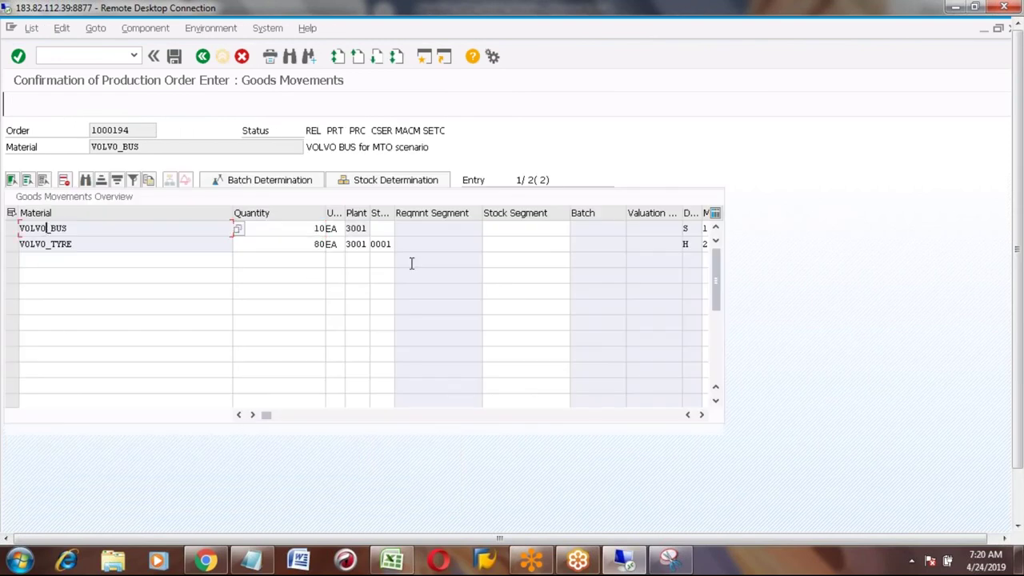
{"action": "left_click", "coordinate": [700, 414]}
{"action": "left_click", "coordinate": [700, 414]}
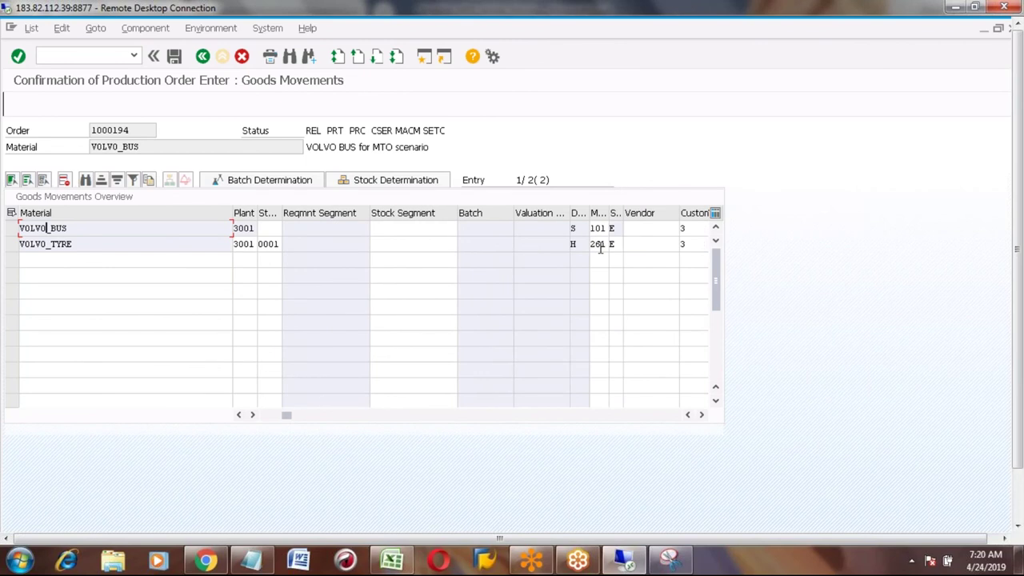
{"action": "left_click", "coordinate": [268, 228]}
{"action": "type", "text": "0001"}
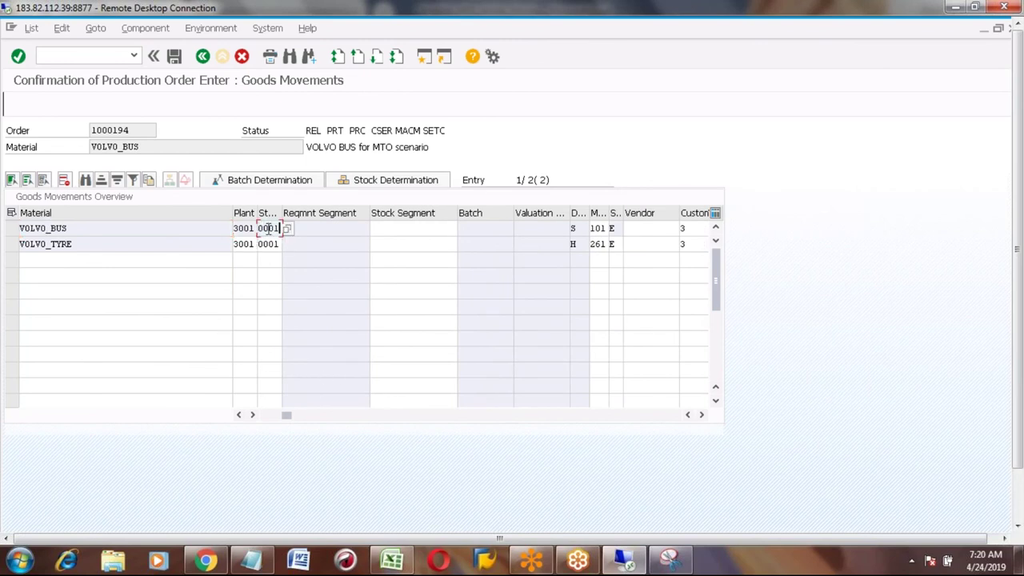
{"action": "left_click", "coordinate": [239, 416]}
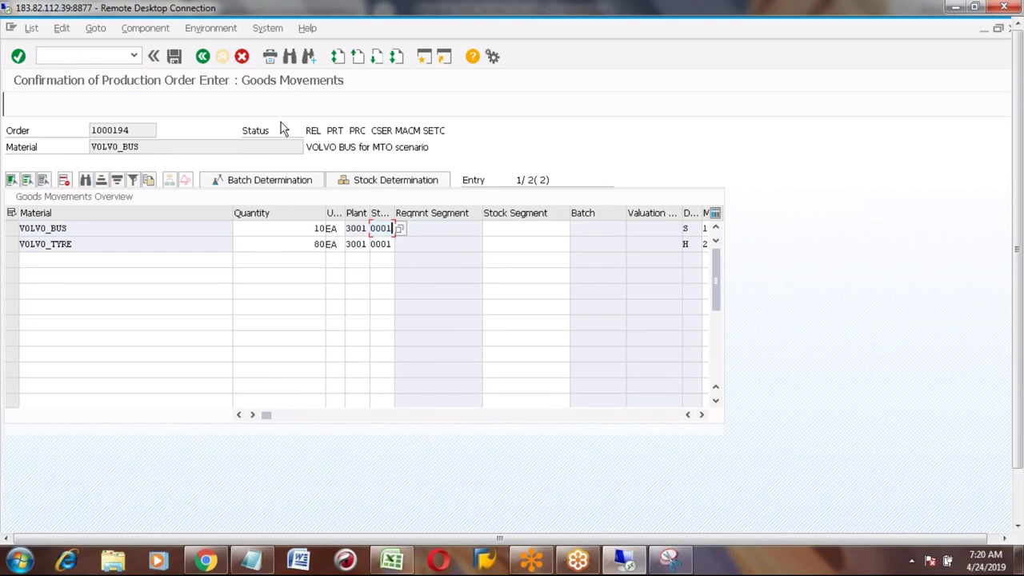
{"action": "left_click", "coordinate": [174, 57]}
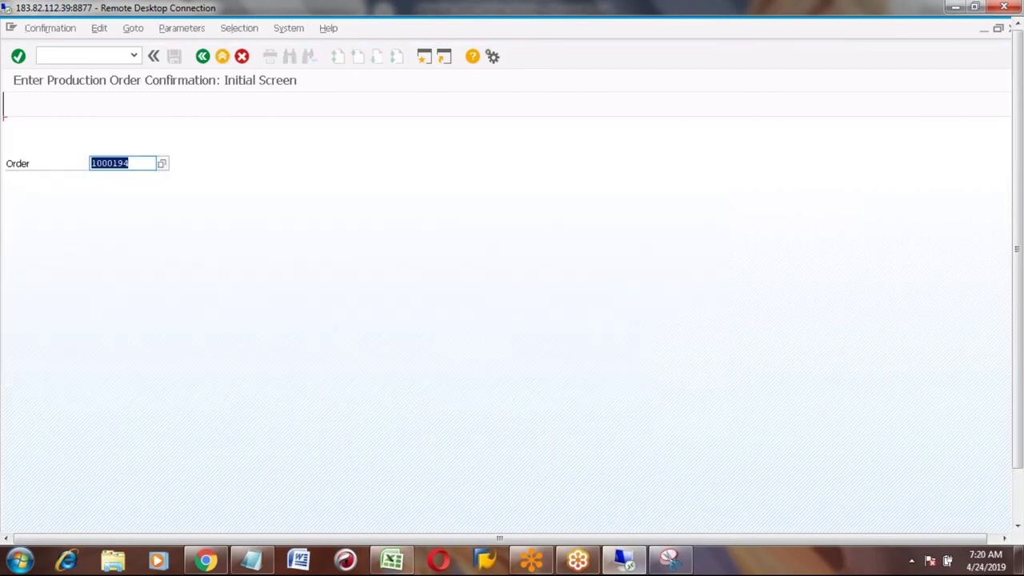
{"action": "left_click", "coordinate": [1019, 507]}
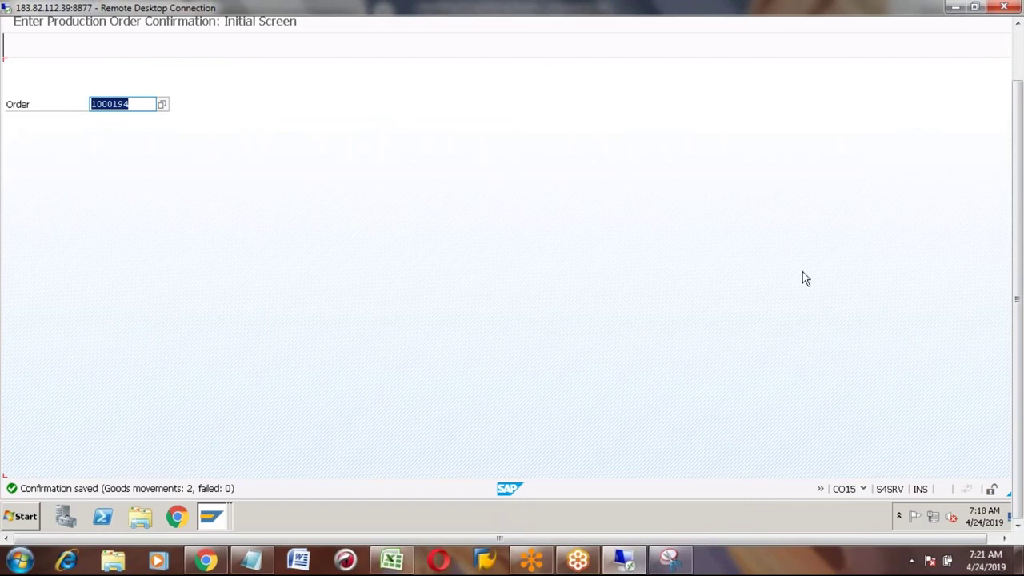
{"action": "left_click", "coordinate": [1018, 54]}
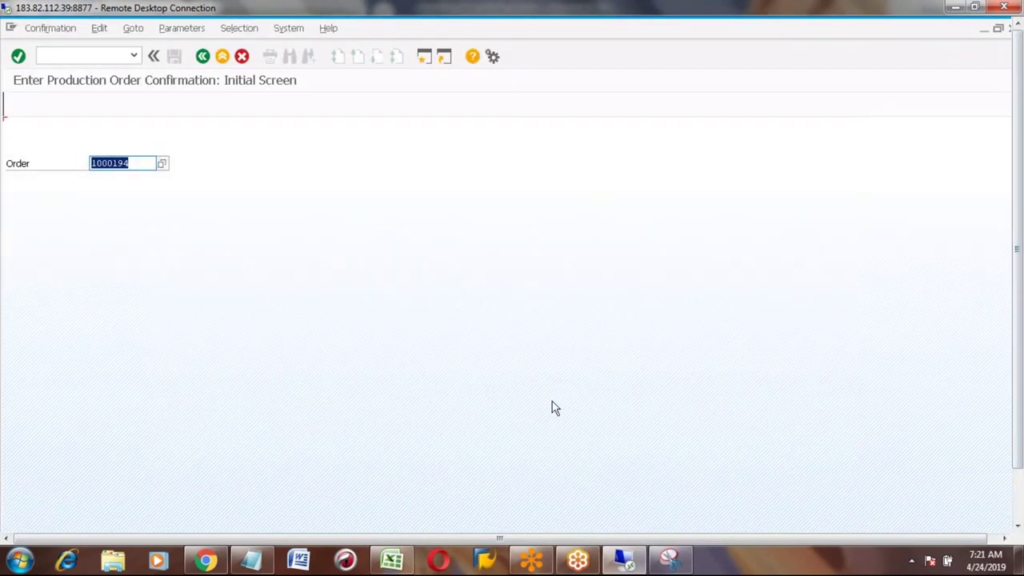
Step: Switch to Excel and copy the item 7 Goods Movements / MIGO entry from row 366 into row 414, below Production confirmation
{"action": "left_click", "coordinate": [392, 560]}
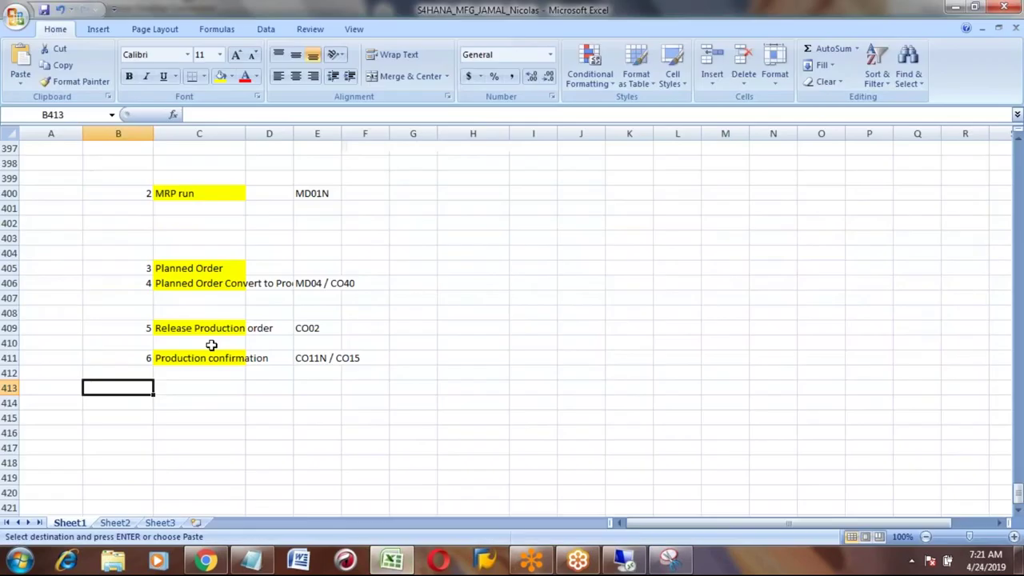
{"action": "key", "text": "Up"}
{"action": "key", "text": "Up"}
{"action": "key", "text": "Up"}
{"action": "key", "text": "Up"}
{"action": "key", "text": "Up"}
{"action": "key", "text": "Up"}
{"action": "key", "text": "Up"}
{"action": "key", "text": "Up"}
{"action": "key", "text": "Up"}
{"action": "key", "text": "Up"}
{"action": "key", "text": "Up"}
{"action": "key", "text": "Up"}
{"action": "key", "text": "Up"}
{"action": "key", "text": "Up"}
{"action": "key", "text": "Up"}
{"action": "key", "text": "Up"}
{"action": "key", "text": "Up"}
{"action": "key", "text": "Up"}
{"action": "key", "text": "Up"}
{"action": "key", "text": "Up"}
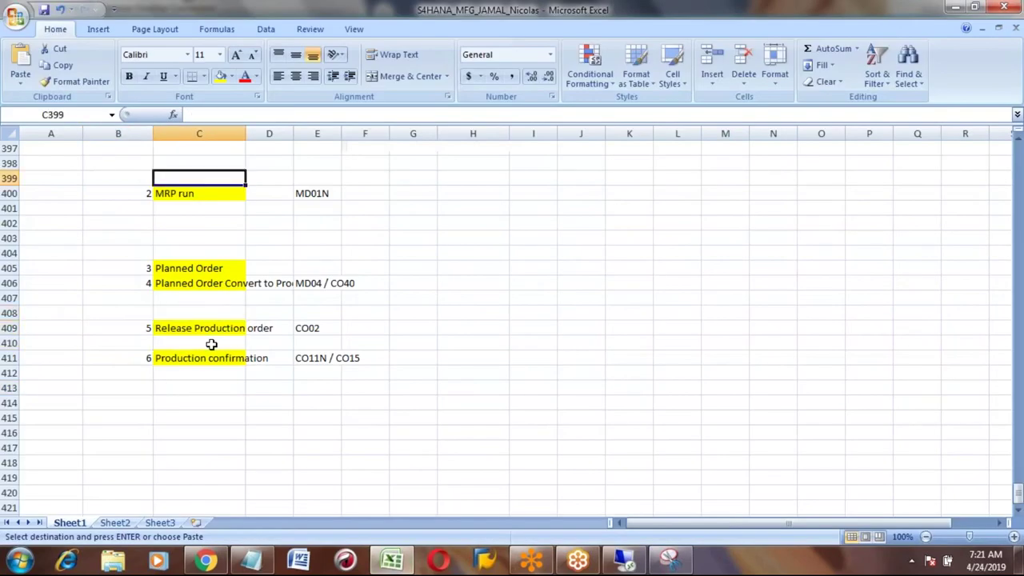
{"action": "key", "text": "Up"}
{"action": "key", "text": "Up"}
{"action": "key", "text": "Up"}
{"action": "key", "text": "Up"}
{"action": "key", "text": "Up"}
{"action": "key", "text": "Up"}
{"action": "key", "text": "Up"}
{"action": "key", "text": "Up"}
{"action": "key", "text": "Up"}
{"action": "key", "text": "Up"}
{"action": "key", "text": "Up"}
{"action": "key", "text": "Up"}
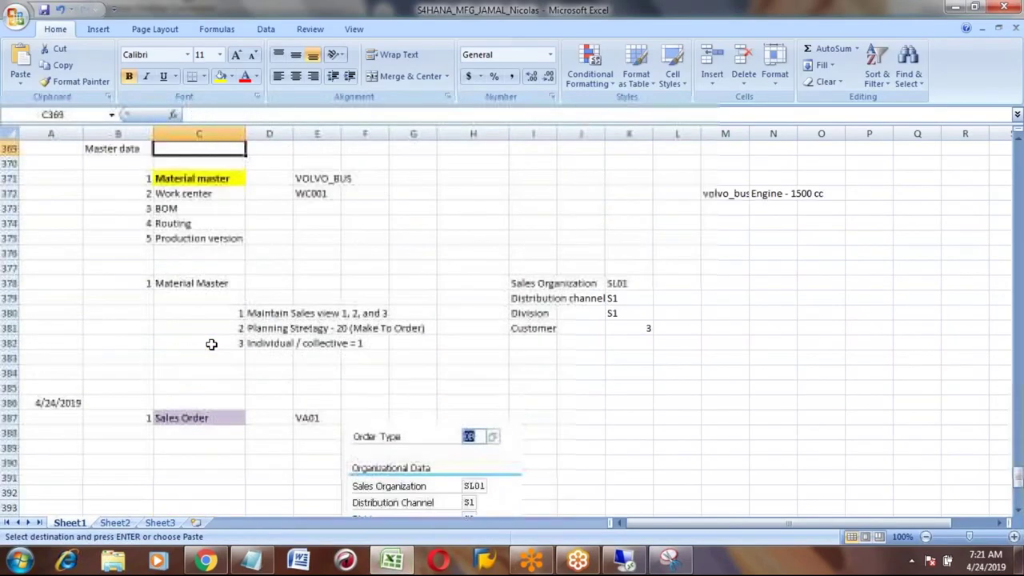
{"action": "key", "text": "Down"}
{"action": "key", "text": "Down"}
{"action": "key", "text": "Left"}
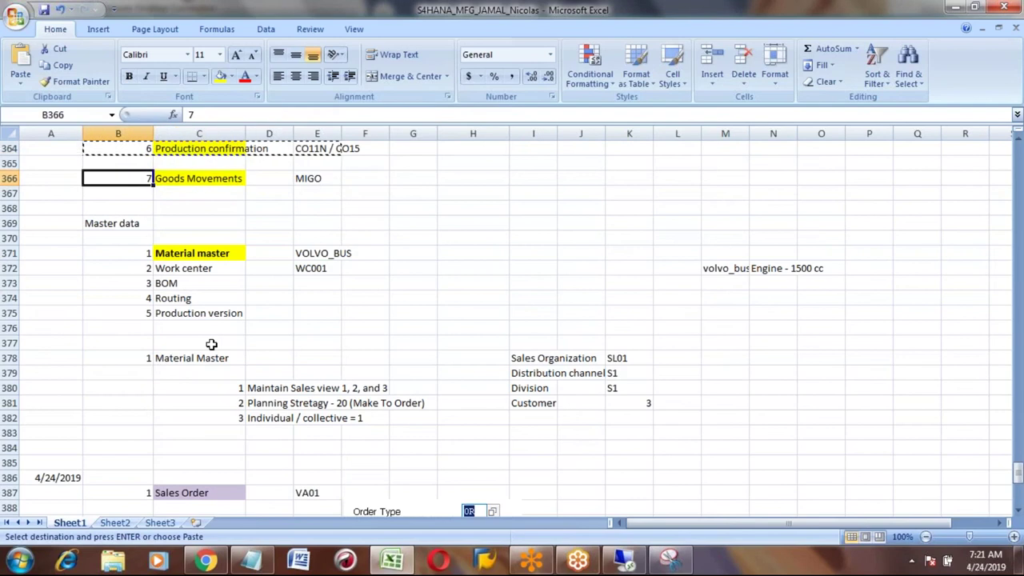
{"action": "key", "text": "shift+Right"}
{"action": "key", "text": "shift+Right"}
{"action": "key", "text": "shift+Right"}
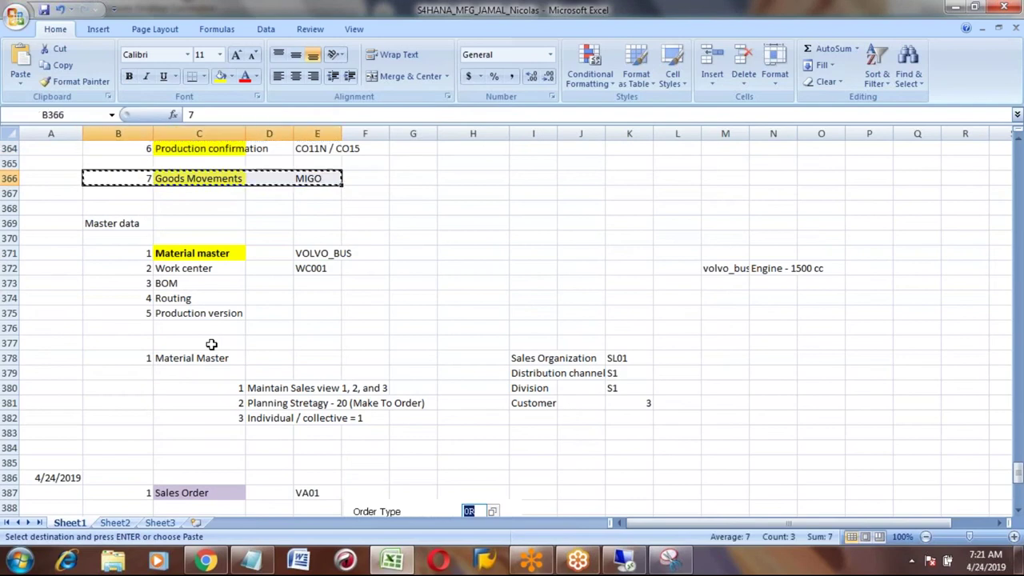
{"action": "key", "text": "ctrl+c"}
{"action": "key", "text": "Down"}
{"action": "key", "text": "Down"}
{"action": "key", "text": "Down"}
{"action": "key", "text": "Down"}
{"action": "key", "text": "Down"}
{"action": "key", "text": "Down"}
{"action": "key", "text": "Down"}
{"action": "key", "text": "Down"}
{"action": "key", "text": "Down"}
{"action": "key", "text": "Down"}
{"action": "key", "text": "Down"}
{"action": "key", "text": "Down"}
{"action": "key", "text": "Down"}
{"action": "key", "text": "Down"}
{"action": "key", "text": "Down"}
{"action": "key", "text": "Down"}
{"action": "key", "text": "Down"}
{"action": "key", "text": "Down"}
{"action": "key", "text": "Down"}
{"action": "key", "text": "Down"}
{"action": "key", "text": "Down"}
{"action": "key", "text": "Down"}
{"action": "key", "text": "Down"}
{"action": "key", "text": "Down"}
{"action": "key", "text": "Down"}
{"action": "key", "text": "Down"}
{"action": "key", "text": "Down"}
{"action": "key", "text": "Down"}
{"action": "key", "text": "Down"}
{"action": "key", "text": "Down"}
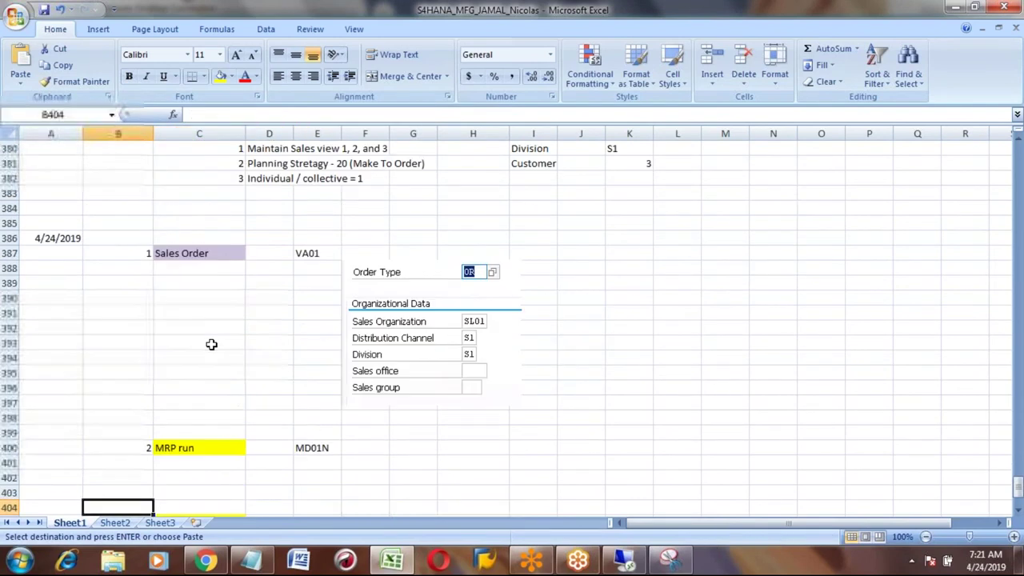
{"action": "key", "text": "Up"}
{"action": "key", "text": "Up"}
{"action": "key", "text": "Up"}
{"action": "key", "text": "Up"}
{"action": "key", "text": "Up"}
{"action": "key", "text": "Up"}
{"action": "key", "text": "Up"}
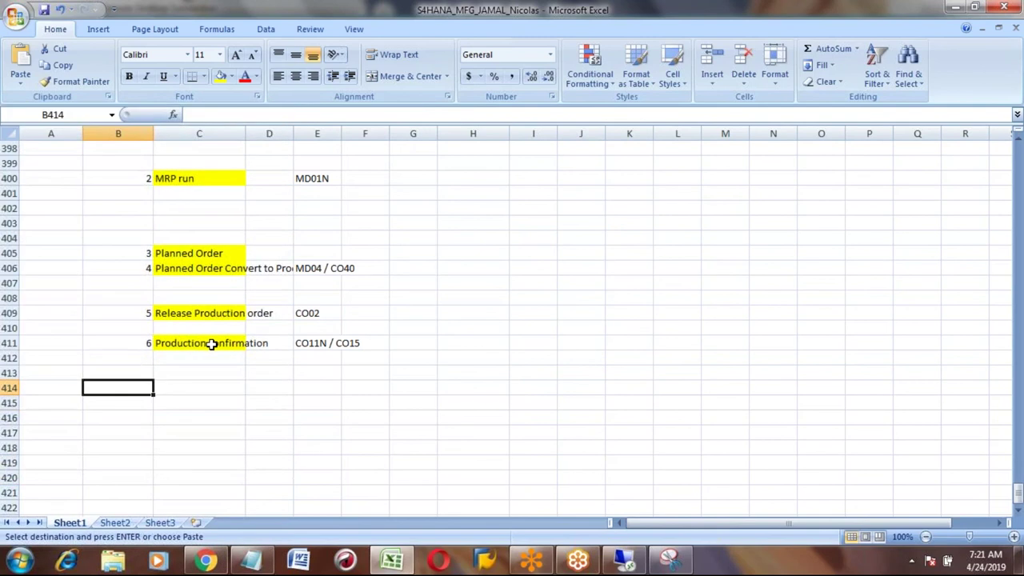
{"action": "key", "text": "ctrl+v"}
Step: Add item 8 "Check stock" with transaction code MMBE in row 416, below the Goods Movements entry
{"action": "key", "text": "Down"}
{"action": "key", "text": "Down"}
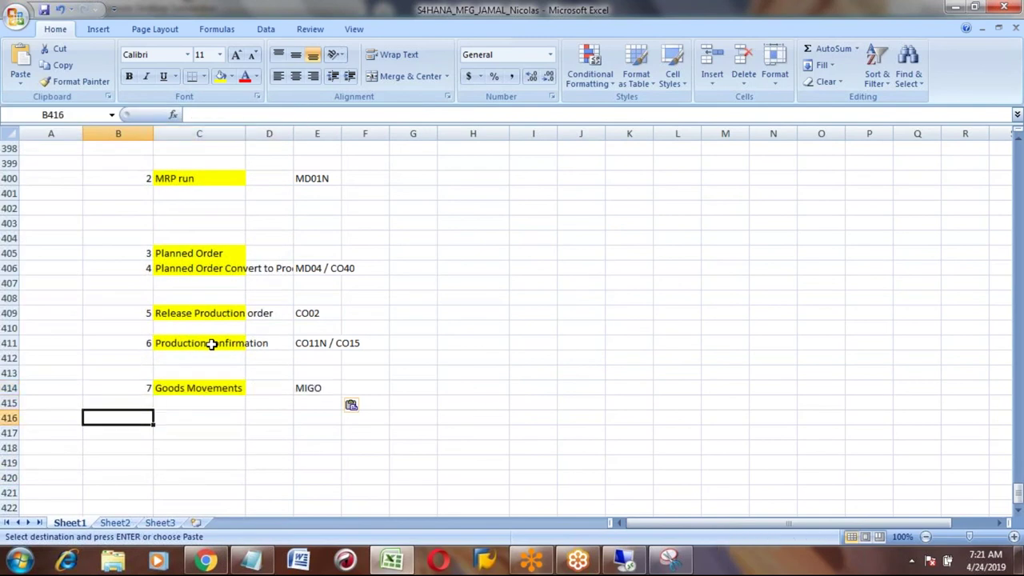
{"action": "type", "text": "8"}
{"action": "key", "text": "Tab"}
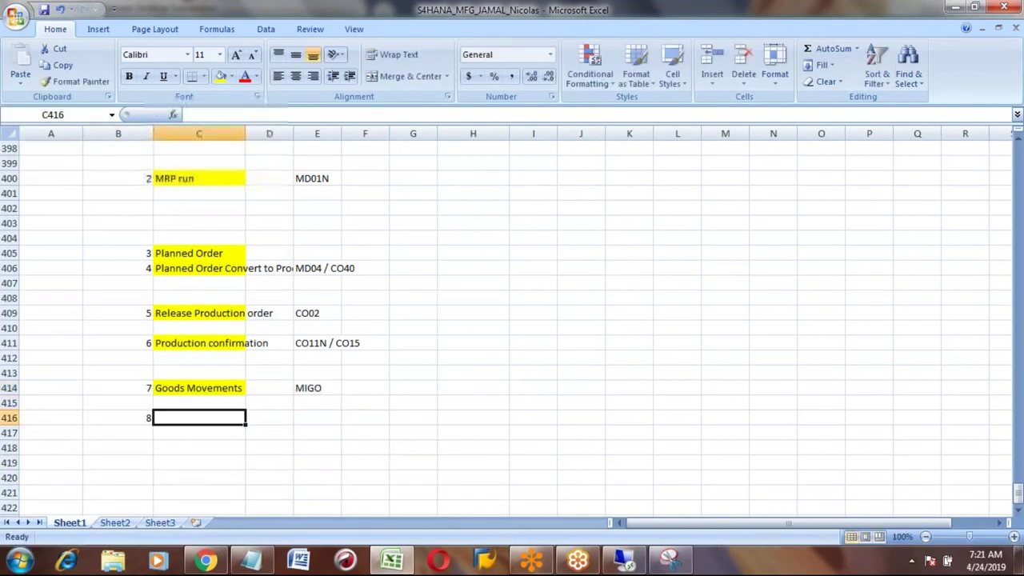
{"action": "type", "text": "cHE"}
{"action": "key", "text": "BackSpace"}
{"action": "key", "text": "BackSpace"}
{"action": "key", "text": "BackSpace"}
{"action": "type", "text": "Check"}
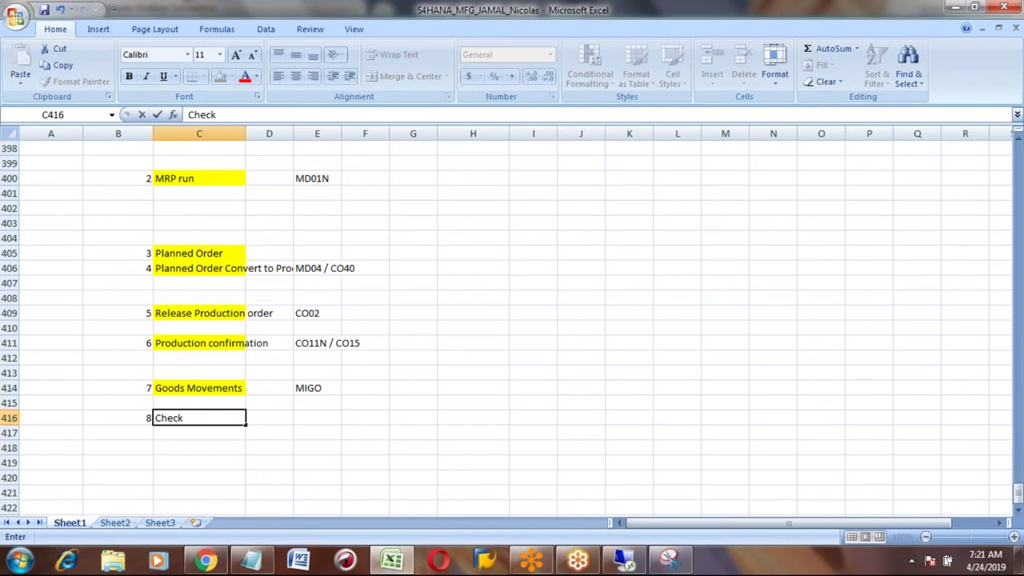
{"action": "type", "text": " stock"}
{"action": "key", "text": "Tab"}
{"action": "key", "text": "Tab"}
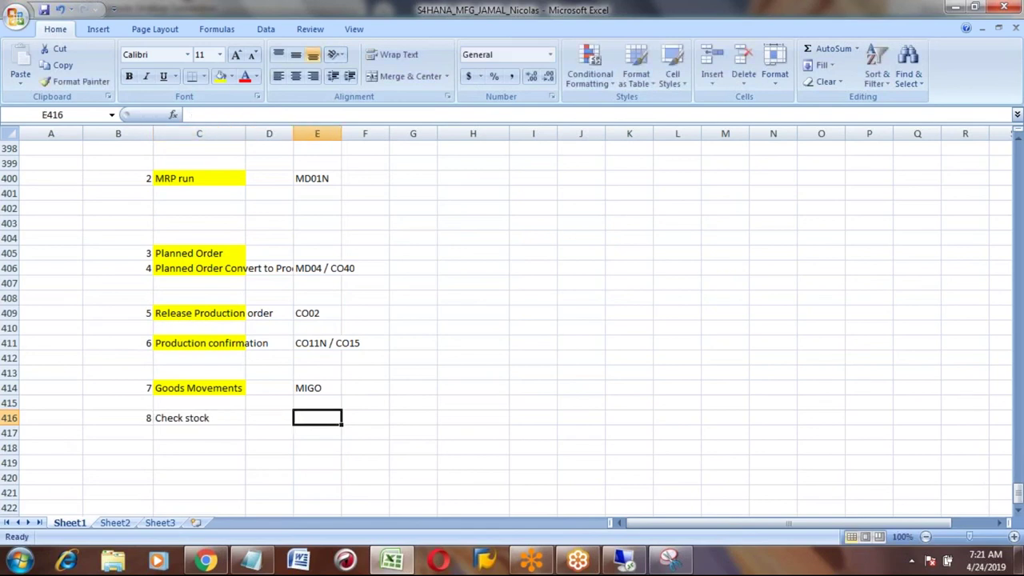
{"action": "type", "text": "MMBE"}
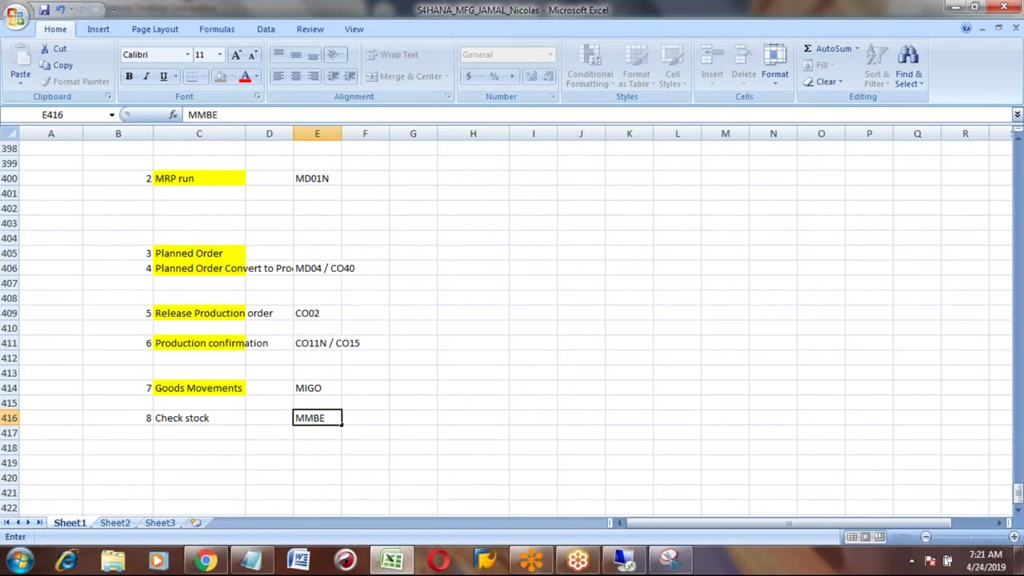
{"action": "key", "text": "Return"}
{"action": "left_click", "coordinate": [317, 417]}
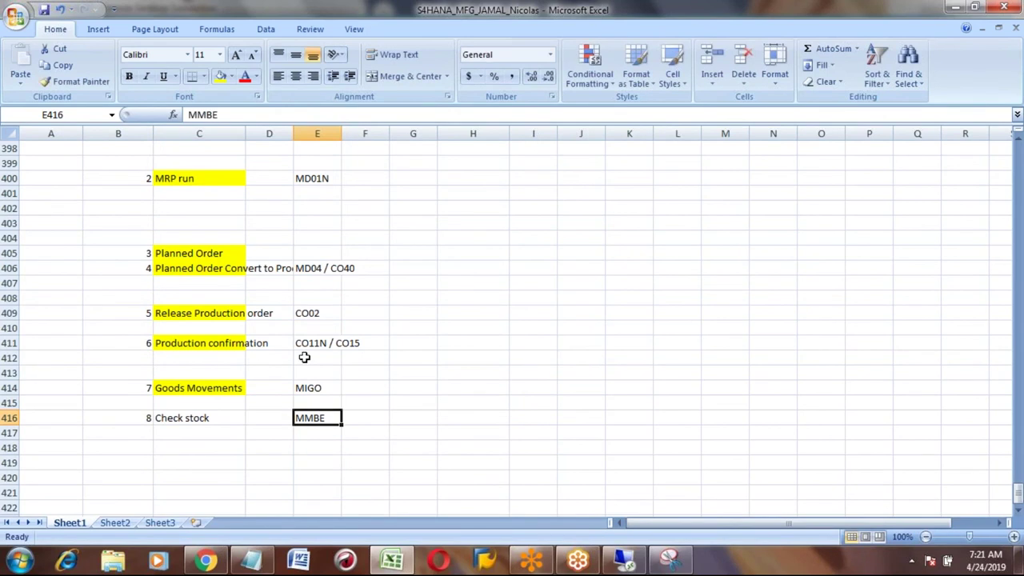
Step: Switch to SAP, leave the order confirmation and run the MMBE stock overview for VOLVO_TYRE in plant 3001
{"action": "key", "text": "alt+Tab"}
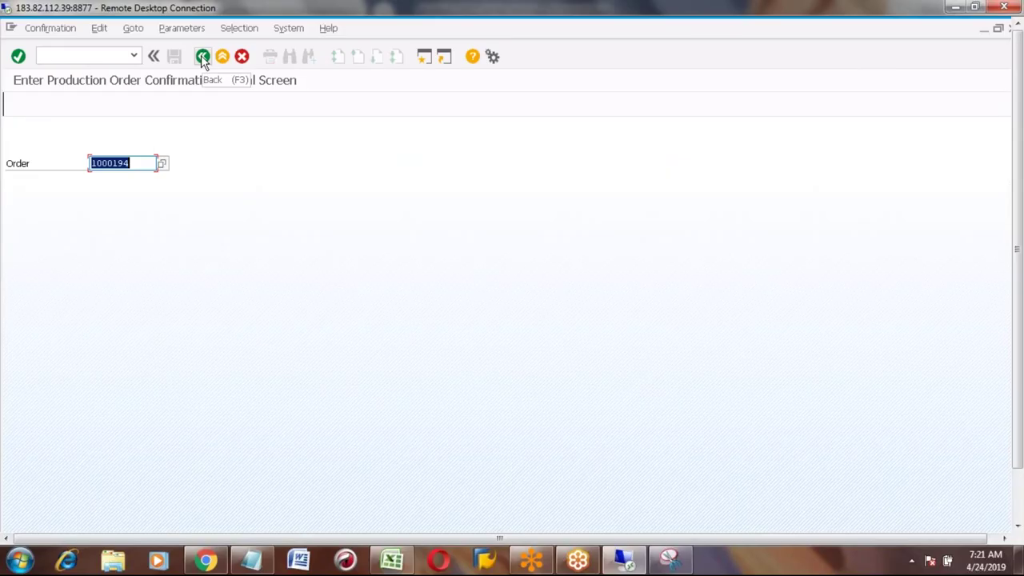
{"action": "left_click", "coordinate": [201, 56]}
{"action": "type", "text": "mmbe"}
{"action": "key", "text": "Return"}
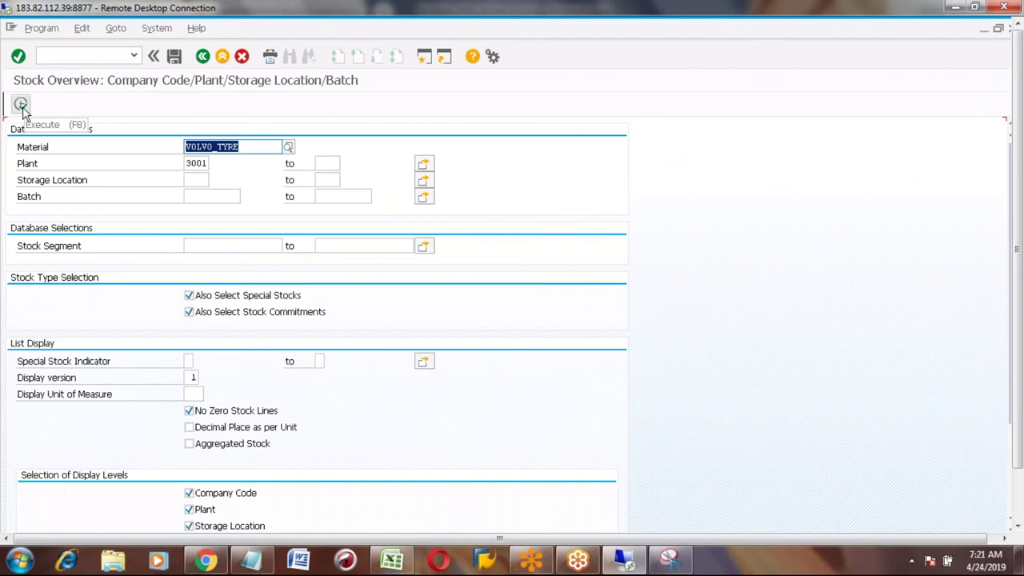
{"action": "left_click", "coordinate": [21, 105]}
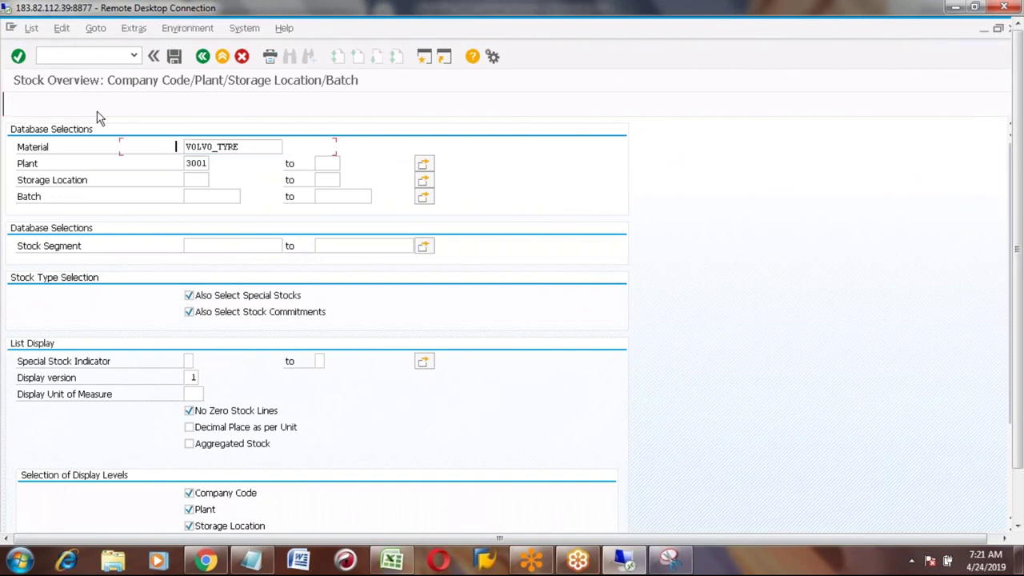
Step: Change the material in the stock overview to VOLVO_BUS and display its stock
{"action": "left_click", "coordinate": [184, 147]}
{"action": "key", "text": "BackSpace"}
{"action": "key", "text": "BackSpace"}
{"action": "key", "text": "BackSpace"}
{"action": "key", "text": "BackSpace"}
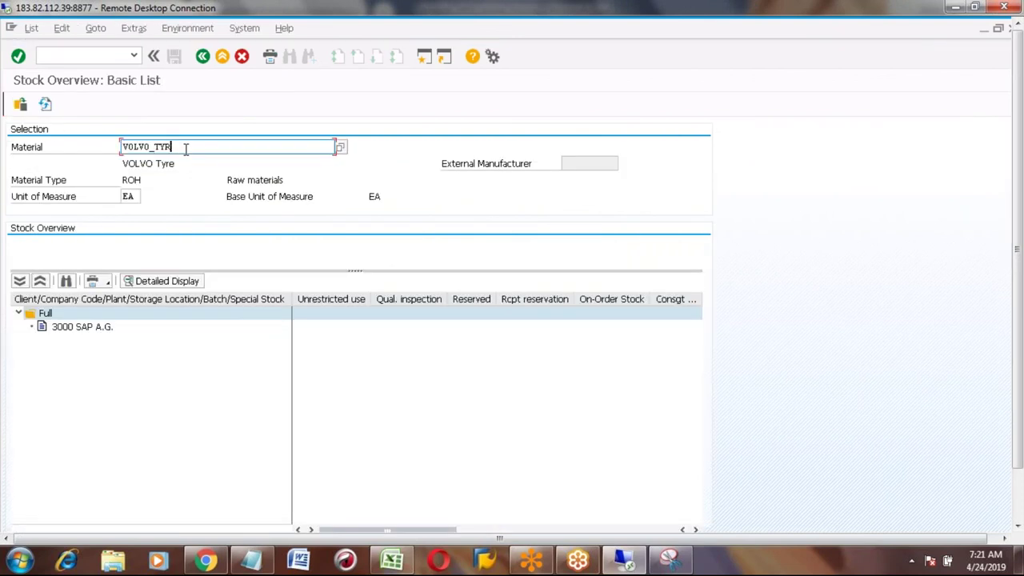
{"action": "type", "text": "bus"}
{"action": "left_click", "coordinate": [24, 109]}
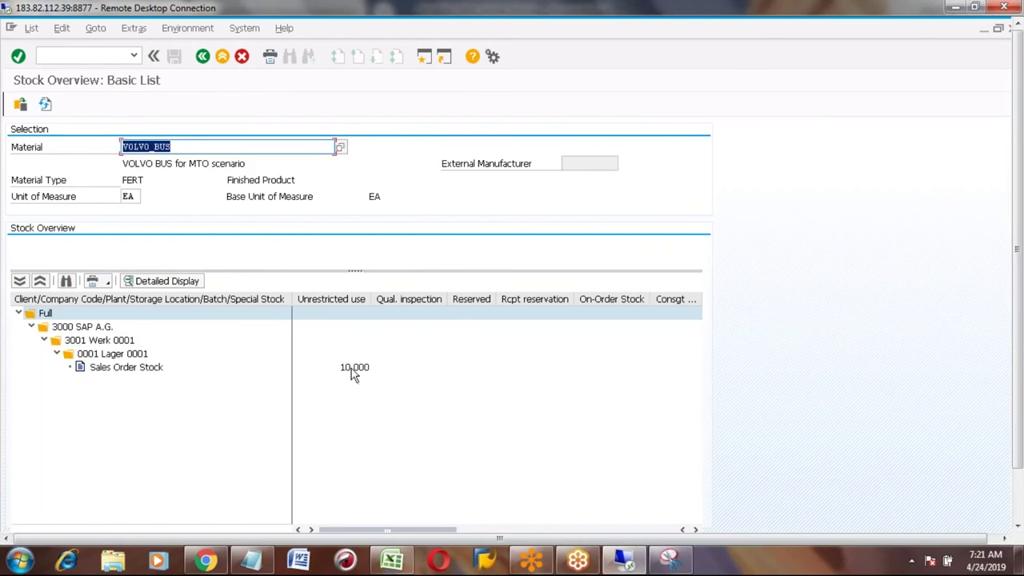
Step: Open the detailed display of the VOLVO_BUS unrestricted sales order stock, check the sales document and stock quantity, and close it
{"action": "left_click", "coordinate": [353, 369]}
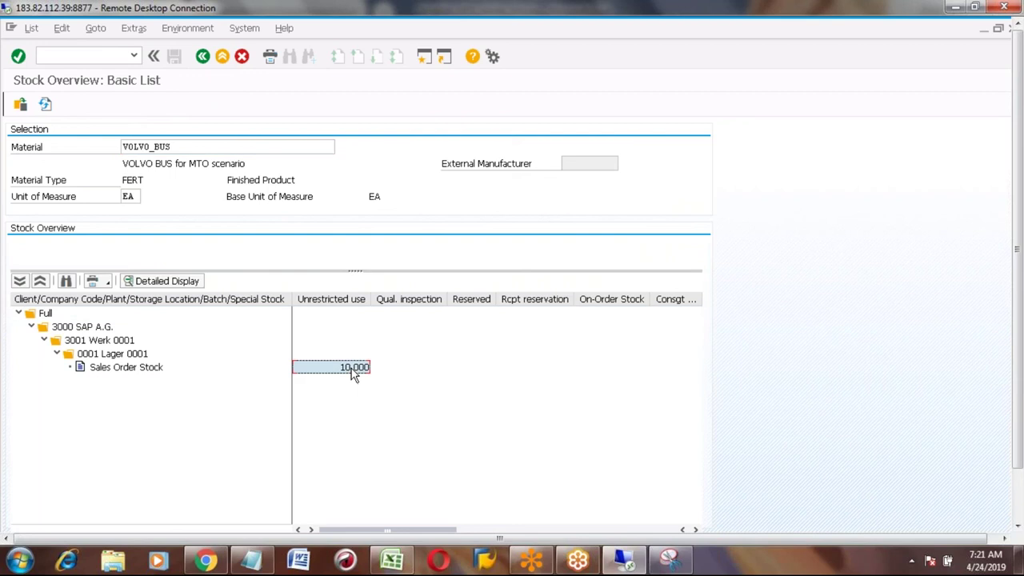
{"action": "left_click", "coordinate": [105, 369]}
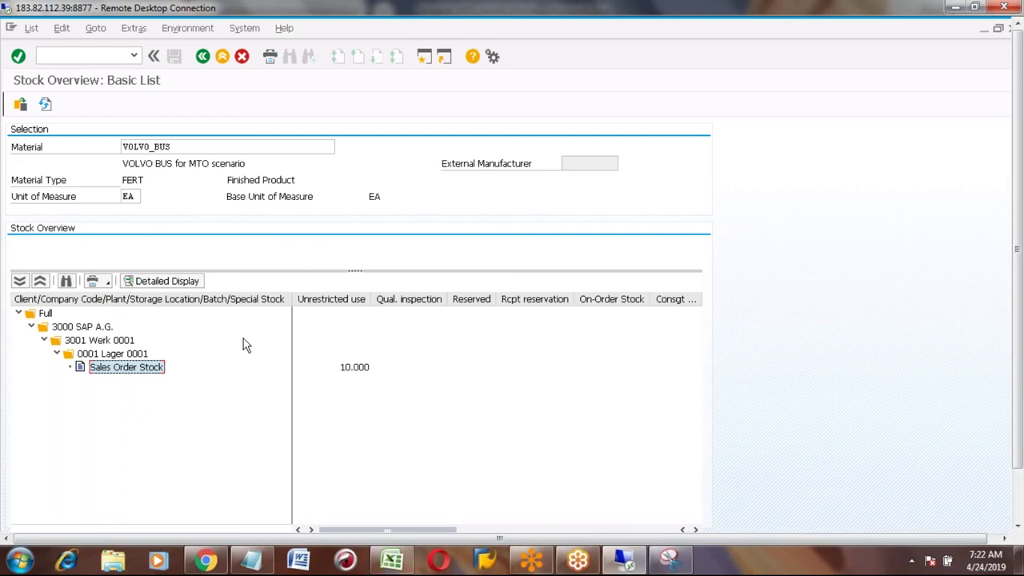
{"action": "left_click", "coordinate": [352, 369]}
{"action": "left_click", "coordinate": [171, 285]}
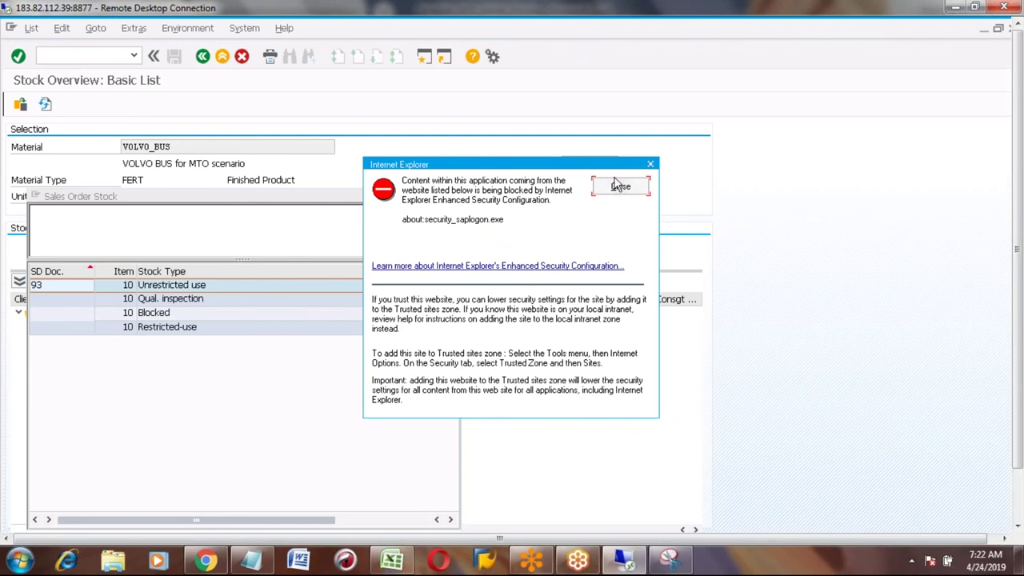
{"action": "left_click", "coordinate": [614, 186]}
{"action": "double_click", "coordinate": [377, 285]}
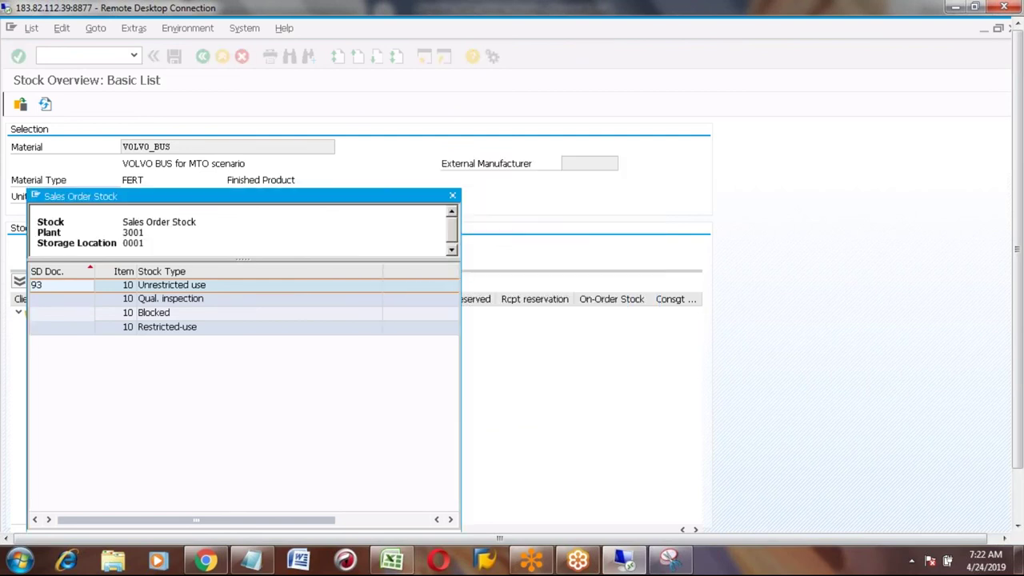
{"action": "left_click", "coordinate": [49, 286]}
{"action": "left_click", "coordinate": [402, 525]}
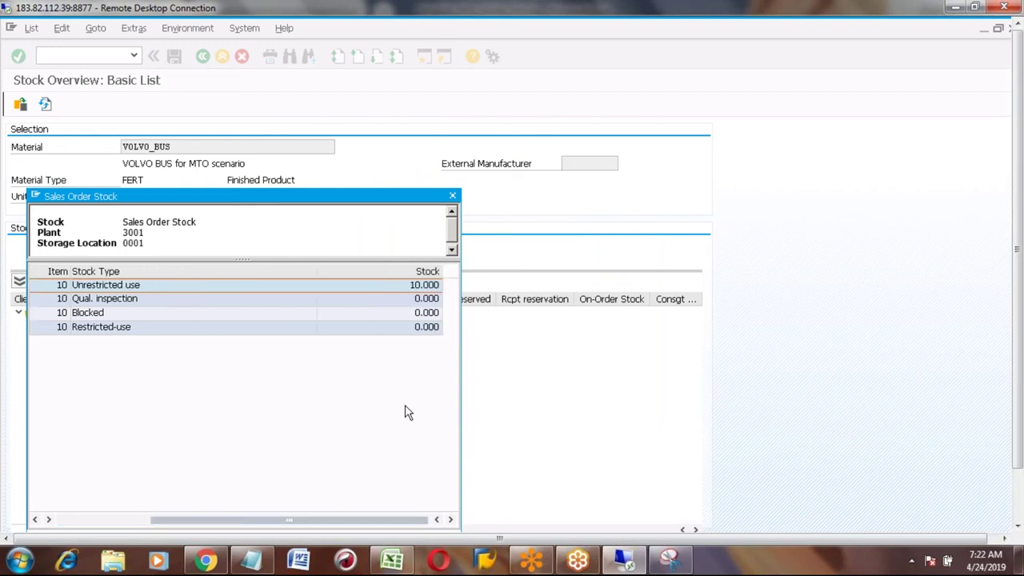
{"action": "left_click", "coordinate": [452, 196]}
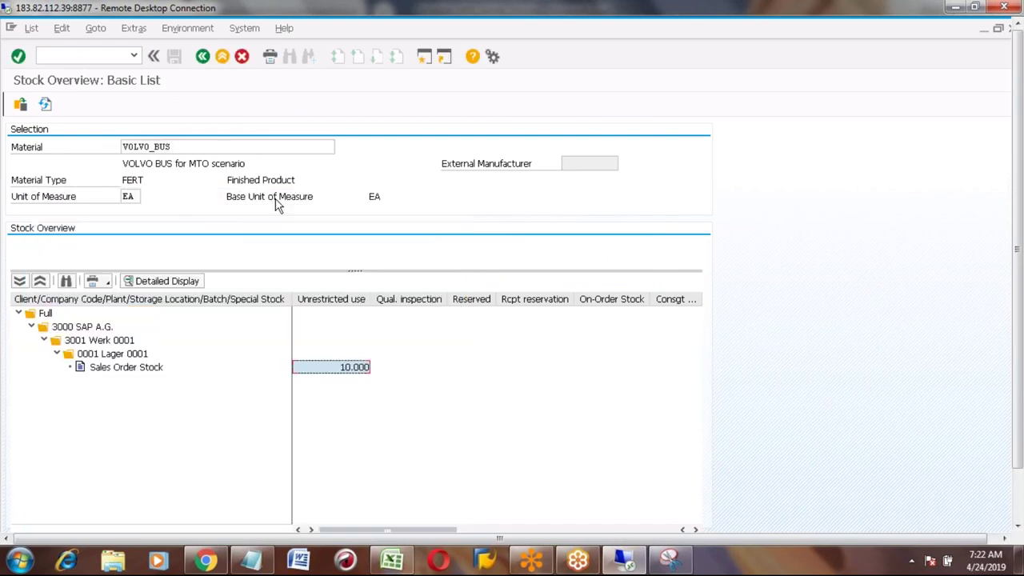
Step: Change the stock overview material back to VOLVO_TYRE and check the component's remaining stock
{"action": "left_click", "coordinate": [189, 145]}
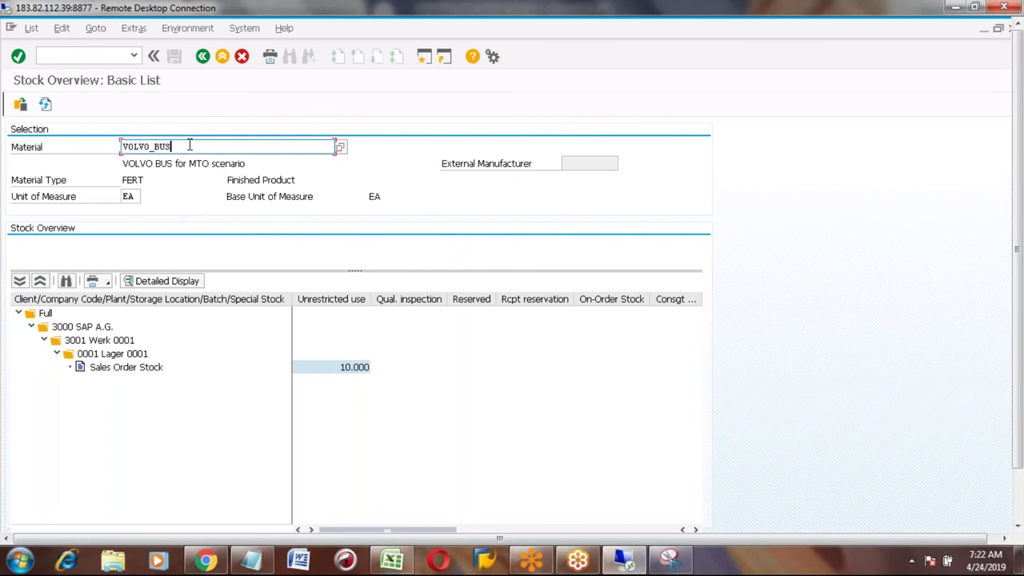
{"action": "key", "text": "BackSpace"}
{"action": "key", "text": "BackSpace"}
{"action": "key", "text": "BackSpace"}
{"action": "type", "text": "tyre"}
{"action": "left_click", "coordinate": [20, 104]}
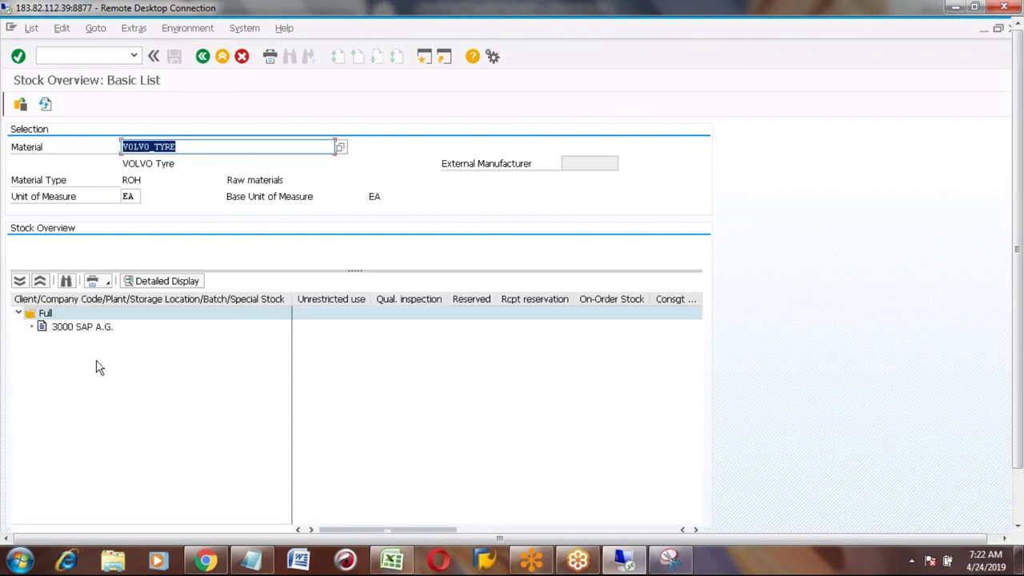
{"action": "left_click", "coordinate": [83, 329]}
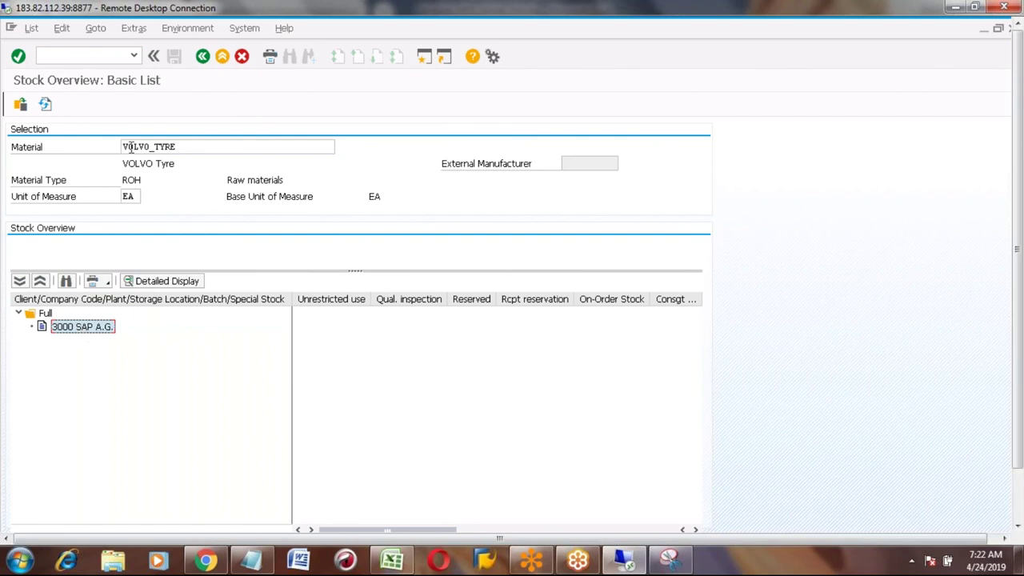
{"action": "left_click", "coordinate": [184, 148]}
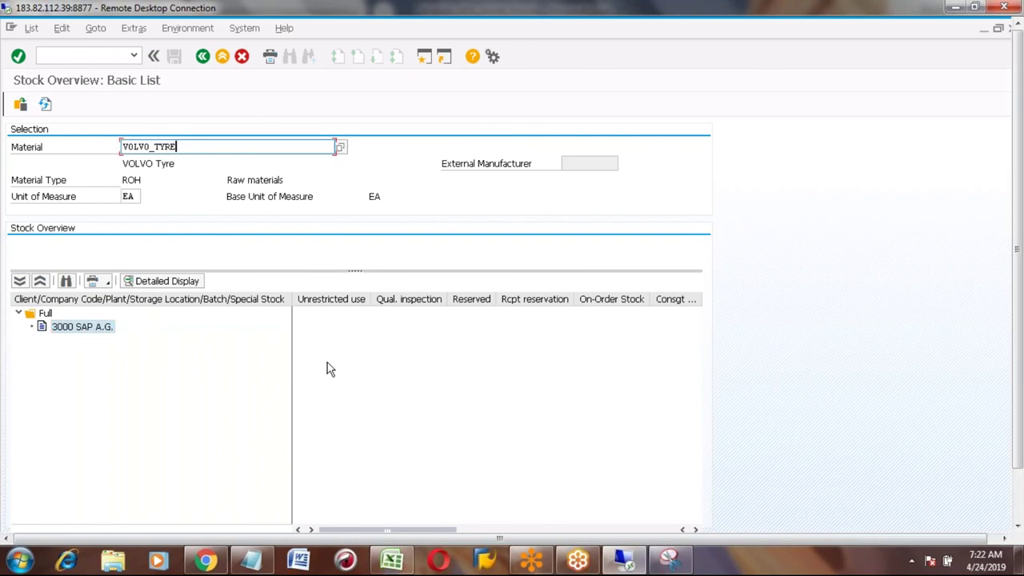
{"action": "left_click", "coordinate": [317, 345]}
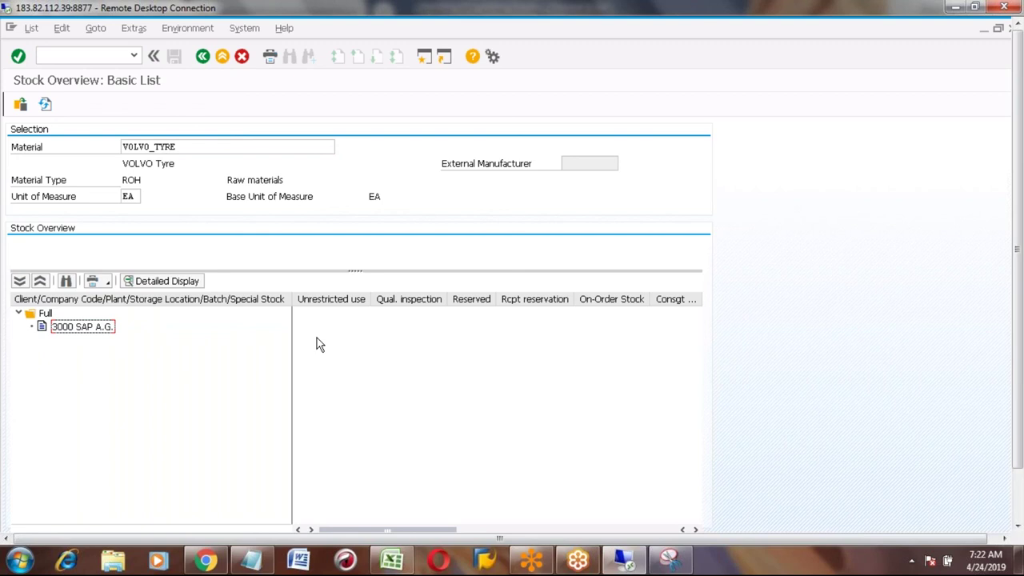
Step: Leave the stock overview and open the VOLVO_BUS sales order for changing with VA02
{"action": "left_click", "coordinate": [221, 58]}
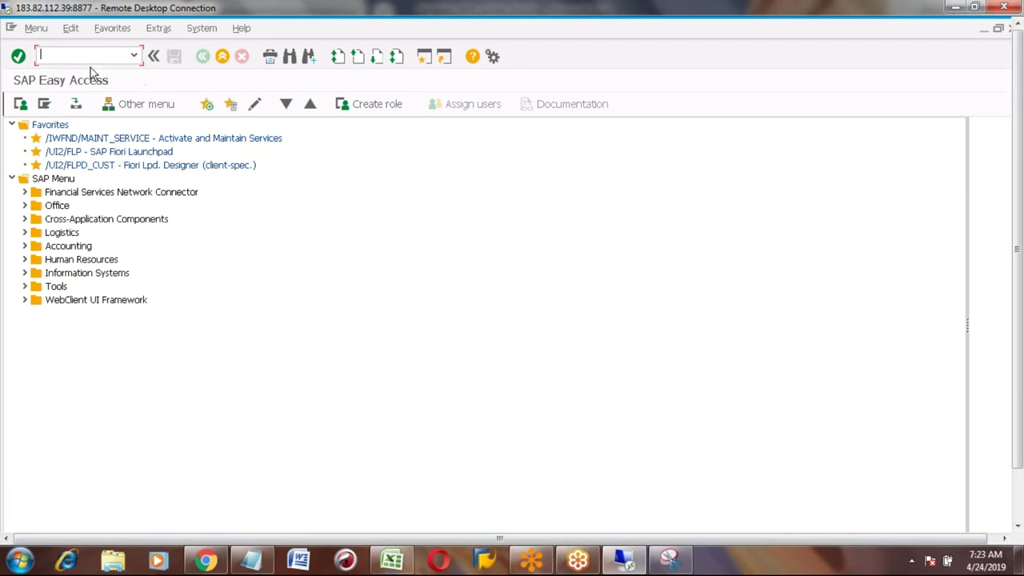
{"action": "type", "text": "va02"}
{"action": "key", "text": "Return"}
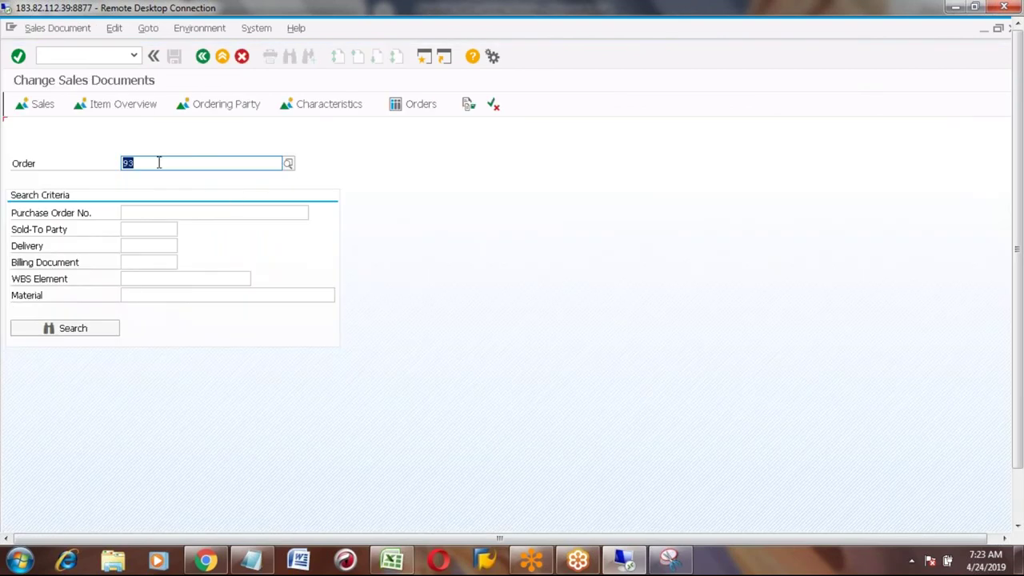
{"action": "left_click", "coordinate": [159, 162]}
{"action": "key", "text": "Return"}
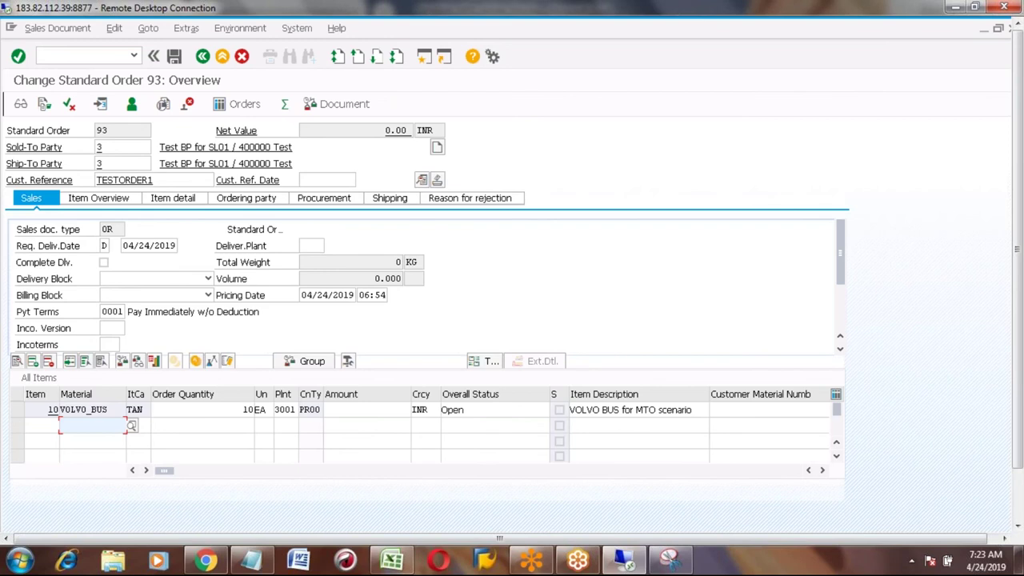
Step: Select the VOLVO_BUS item and display the sales order's incompletion log
{"action": "left_click", "coordinate": [17, 410]}
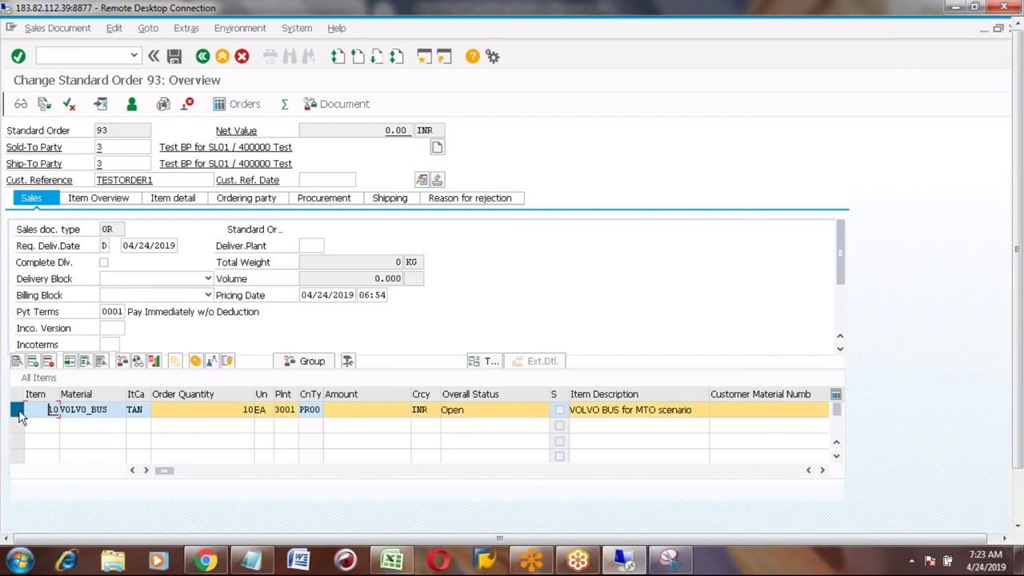
{"action": "left_click", "coordinate": [115, 30]}
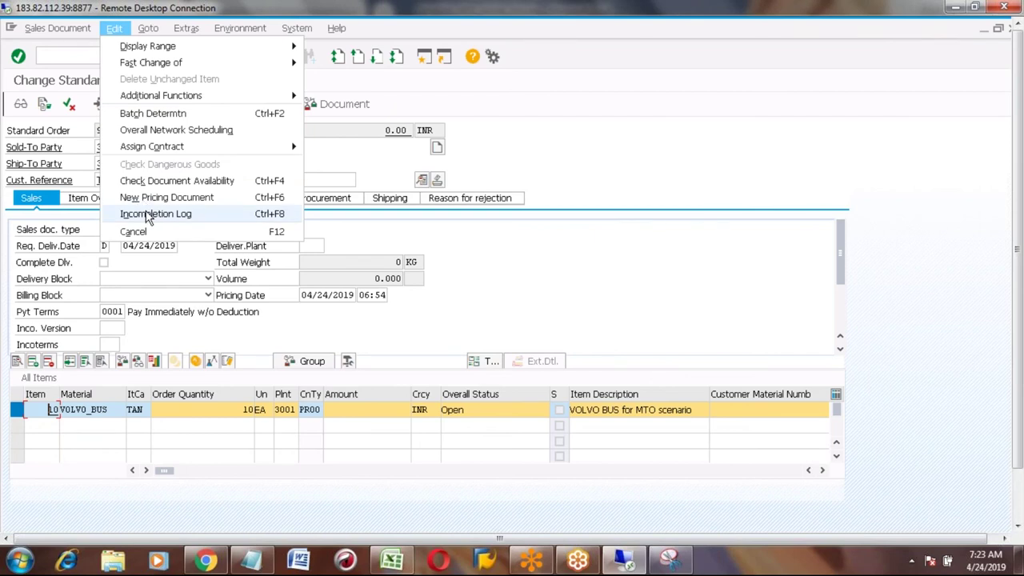
{"action": "left_click", "coordinate": [148, 216]}
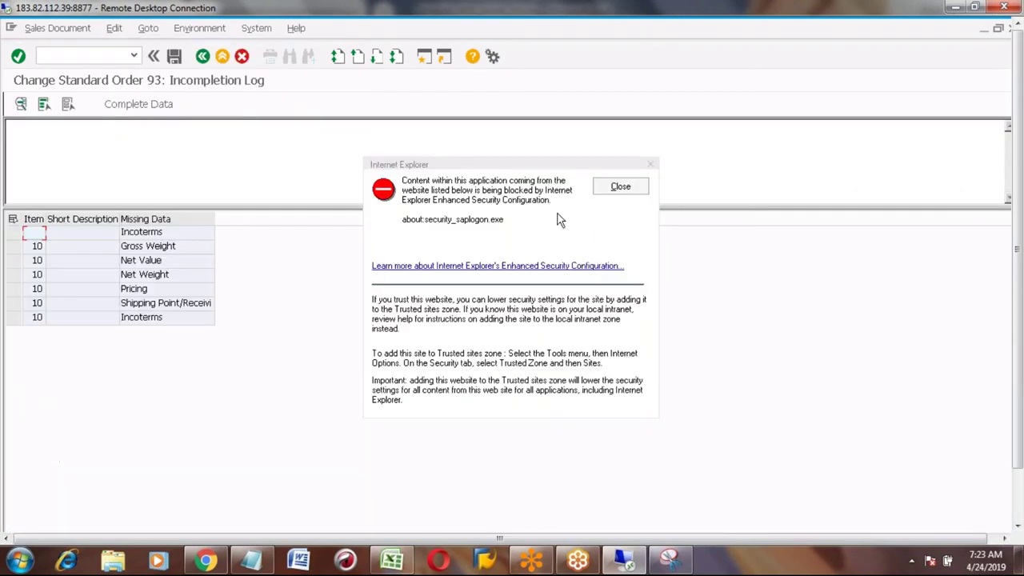
Step: Dismiss the security notice, select all missing entries in the incompletion log and start completing their data
{"action": "left_click", "coordinate": [619, 186]}
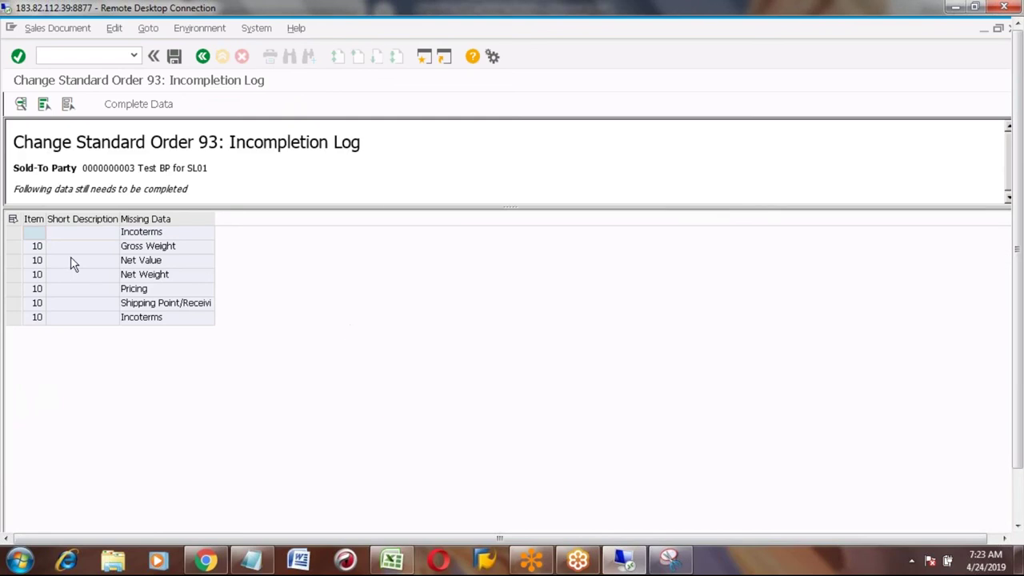
{"action": "left_click", "coordinate": [13, 219]}
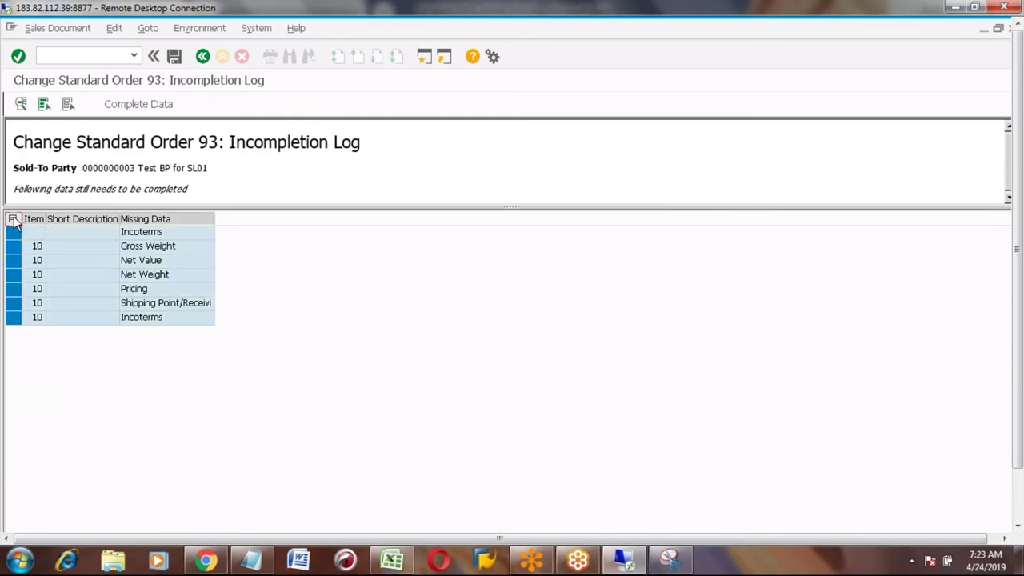
{"action": "left_click", "coordinate": [120, 107]}
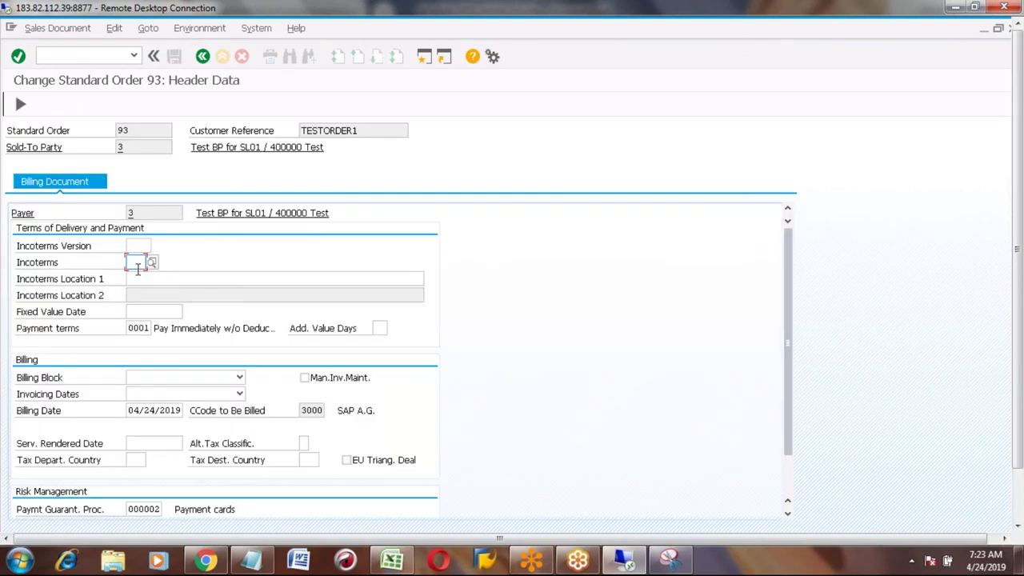
Step: Set the order header's Incoterms to EXW (Ex Works) and Incoterms Location 1 to EXW, and acknowledge the freight redetermination
{"action": "left_click", "coordinate": [153, 263]}
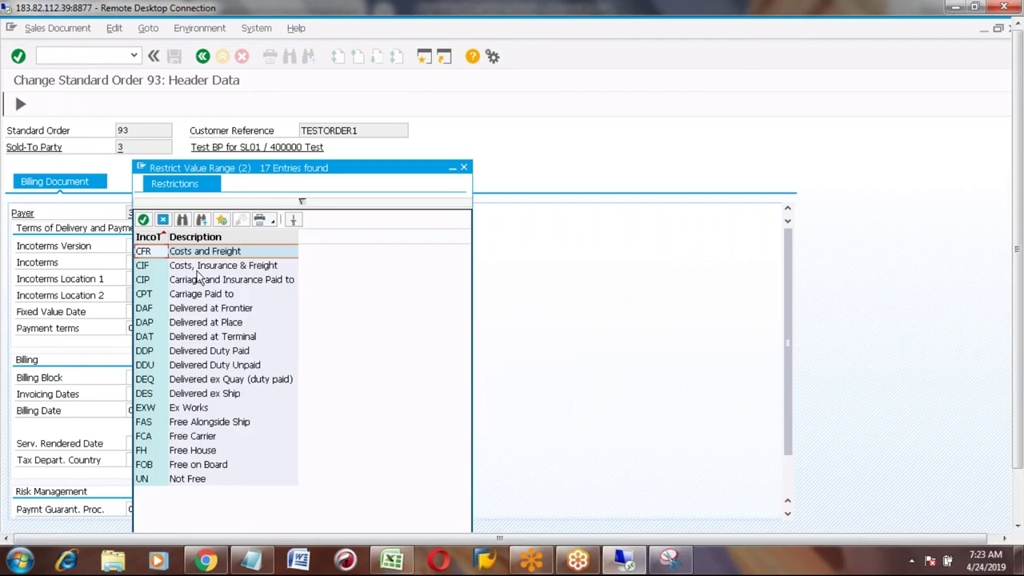
{"action": "double_click", "coordinate": [145, 408]}
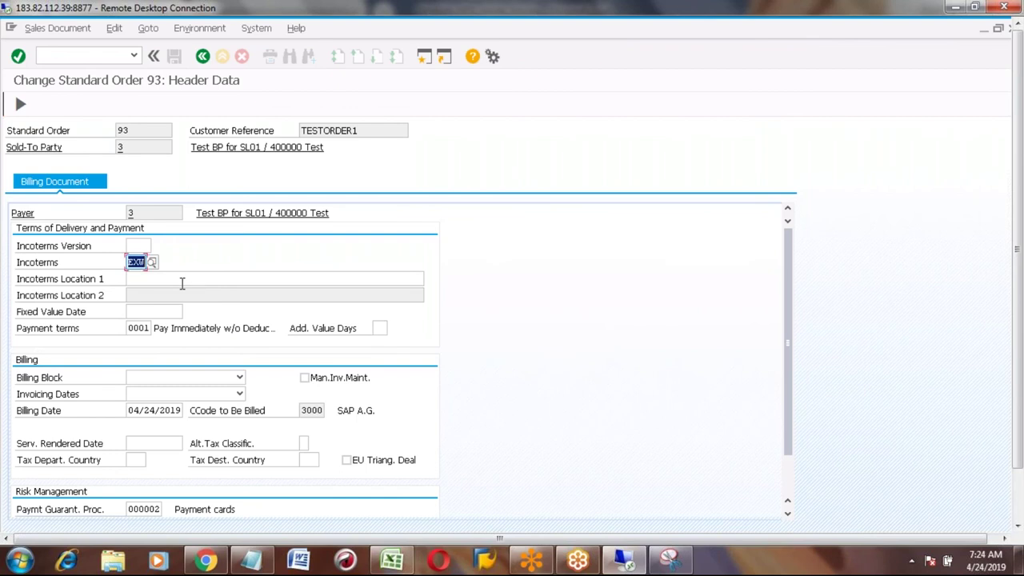
{"action": "key", "text": "End"}
{"action": "left_click", "coordinate": [152, 280]}
{"action": "type", "text": "EXW"}
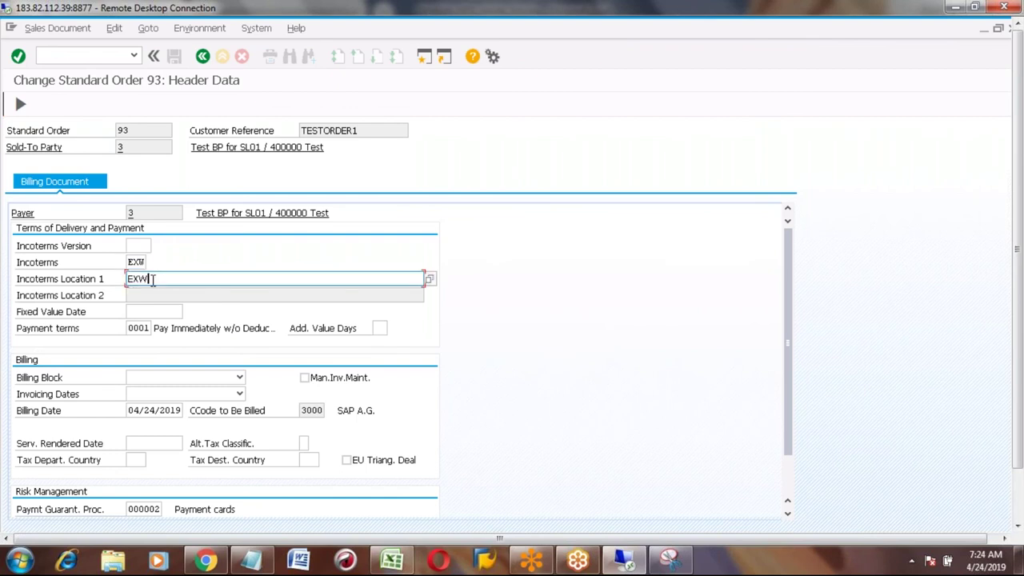
{"action": "key", "text": "Return"}
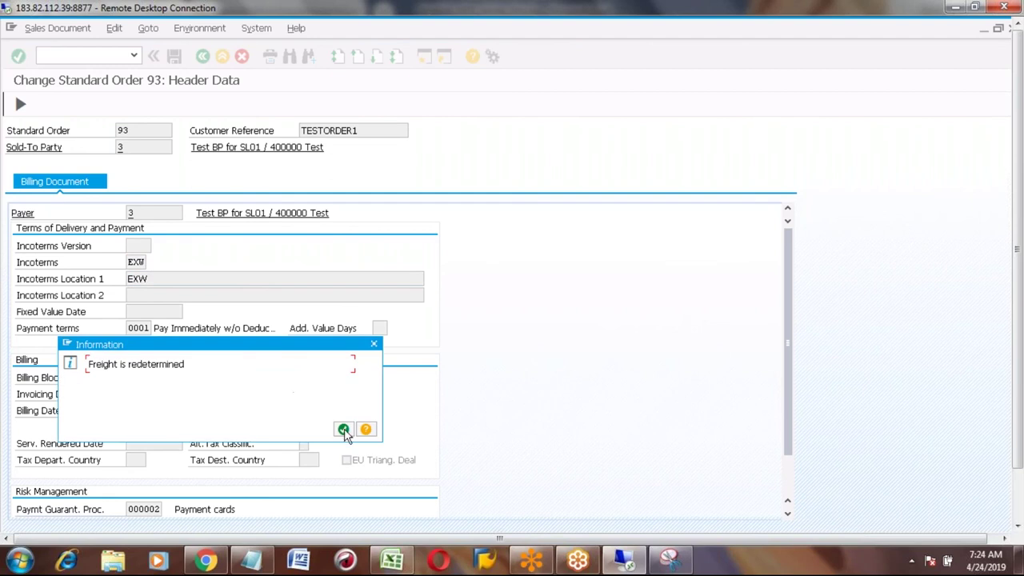
{"action": "left_click", "coordinate": [343, 430]}
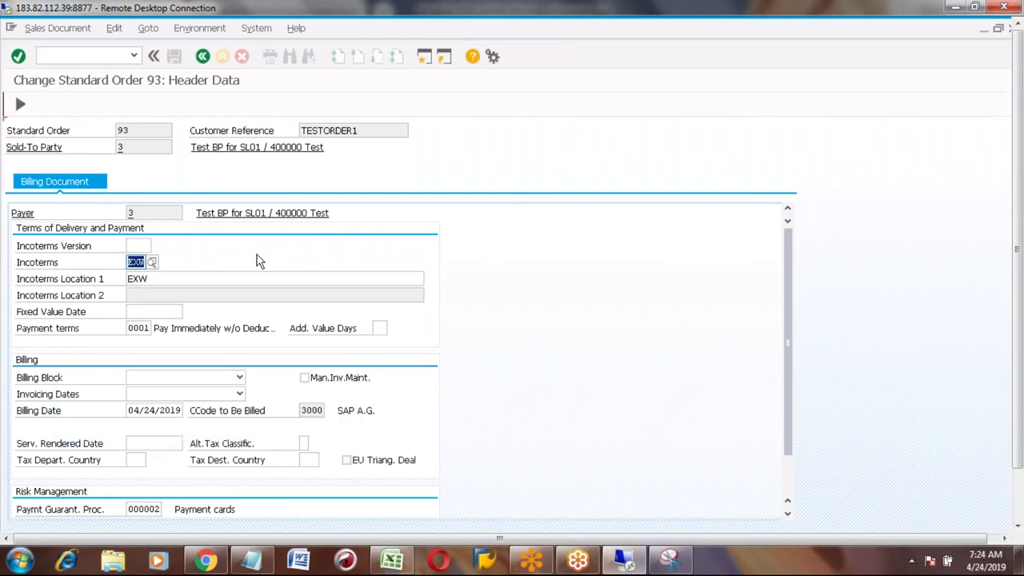
Step: Go to the missing item weights and enter a net weight and gross weight of 1 KG for VOLVO_BUS
{"action": "left_click", "coordinate": [23, 103]}
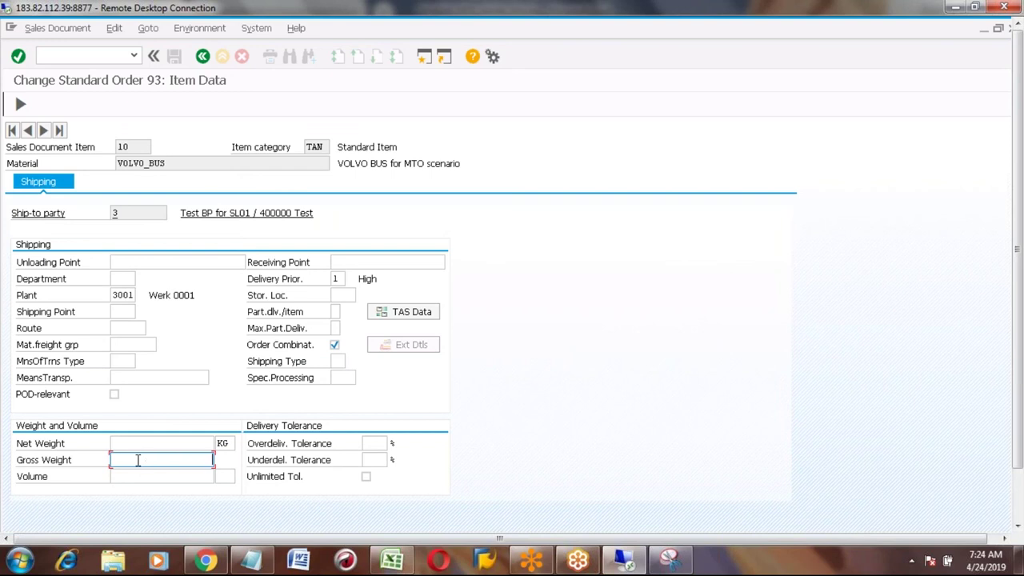
{"action": "left_click", "coordinate": [180, 443]}
{"action": "type", "text": "1"}
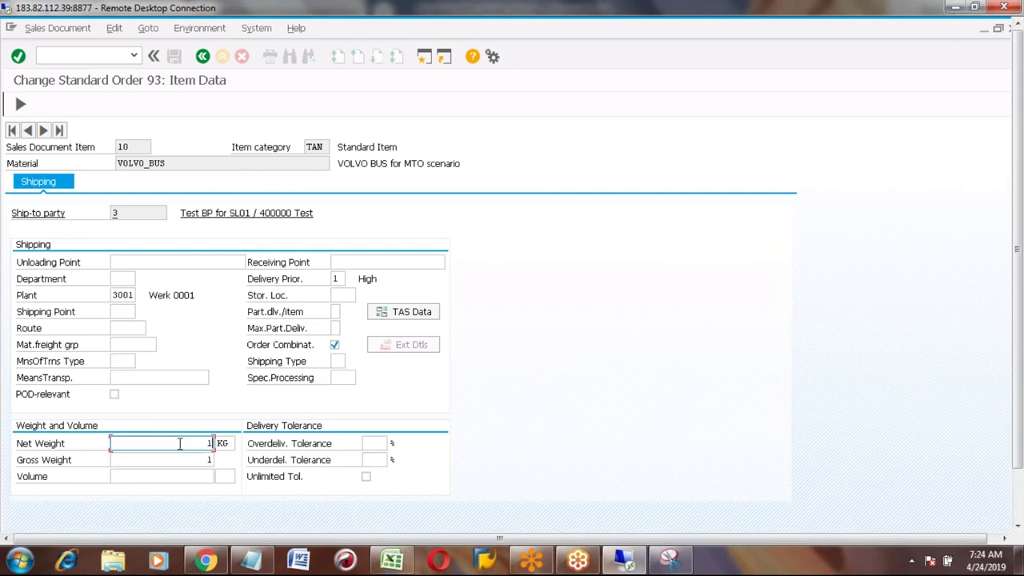
Step: Proceed to the VOLVO_BUS item's pricing conditions and add condition type PR00 with an amount of 2500
{"action": "left_click", "coordinate": [21, 104]}
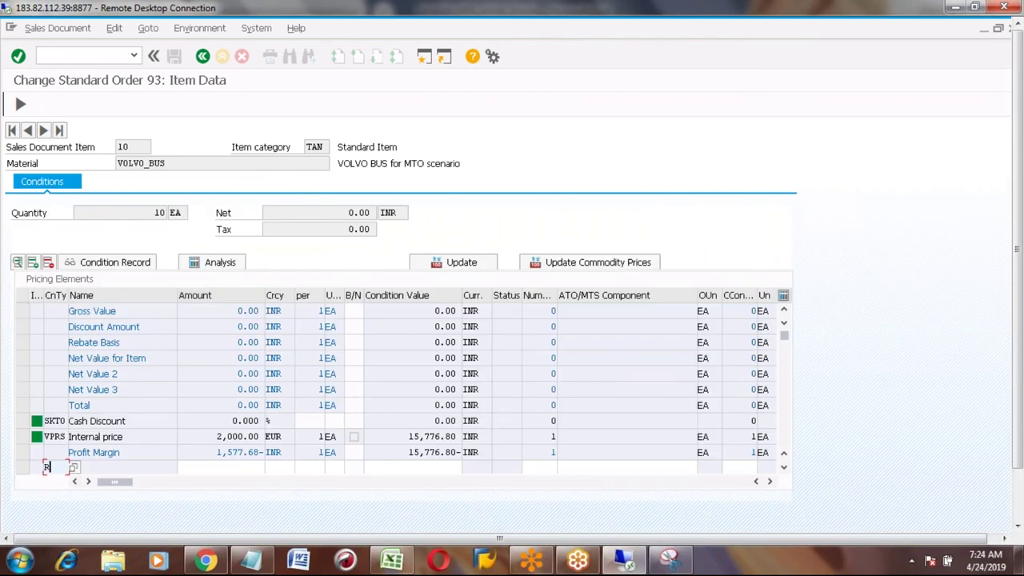
{"action": "type", "text": "PR00"}
{"action": "left_click", "coordinate": [264, 467]}
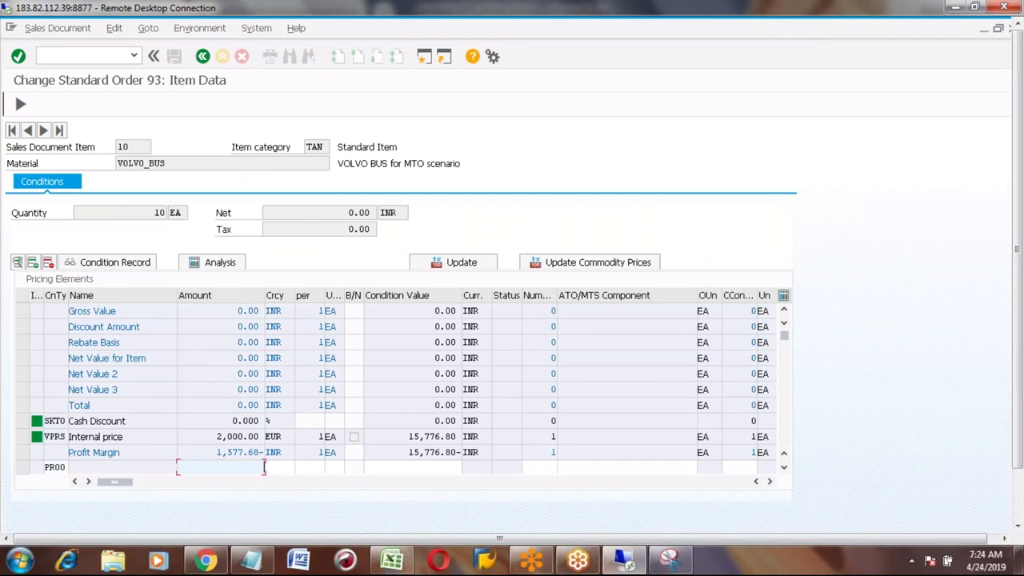
{"action": "type", "text": "2500"}
{"action": "key", "text": "Return"}
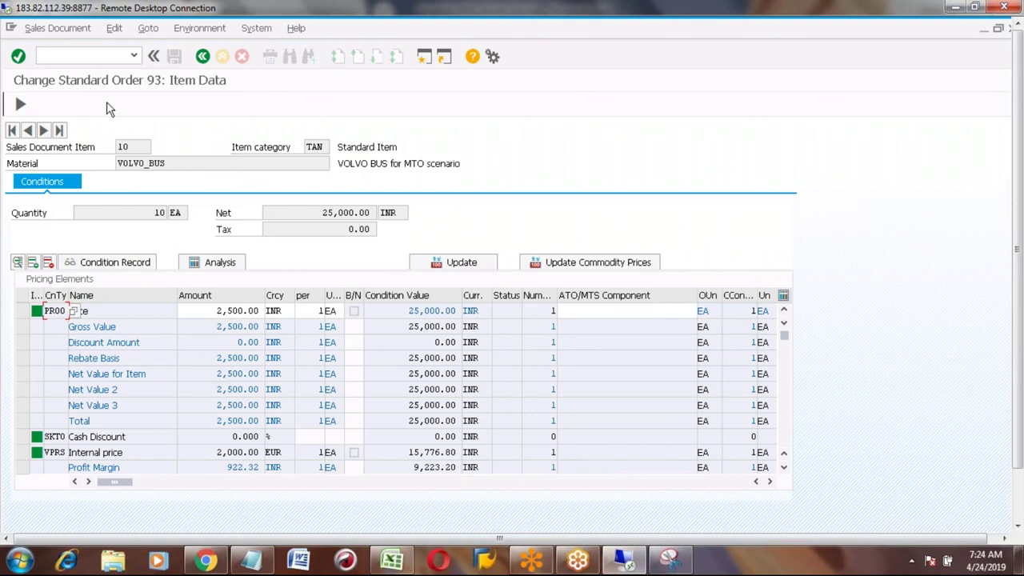
Step: Proceed to the item's missing Shipping Point, open the field's help and list its related customizing activities
{"action": "left_click", "coordinate": [20, 106]}
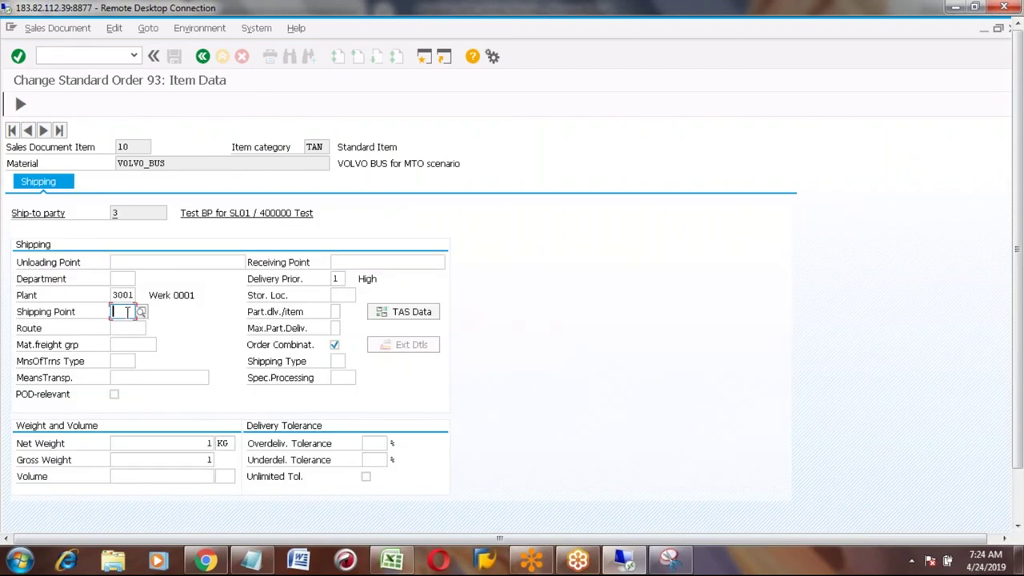
{"action": "left_click", "coordinate": [142, 311]}
{"action": "left_click", "coordinate": [1017, 509]}
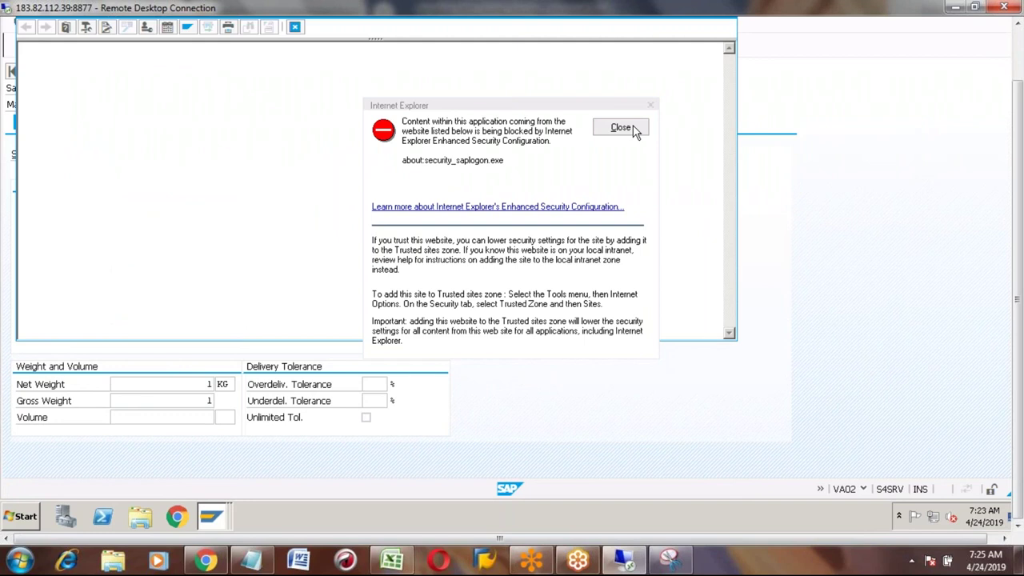
{"action": "left_click", "coordinate": [637, 129]}
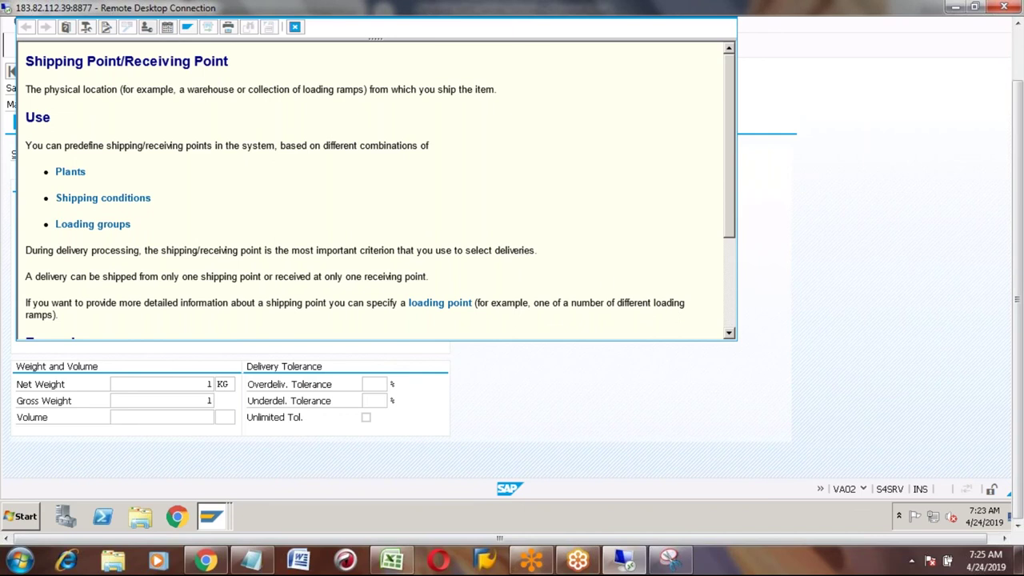
{"action": "left_click", "coordinate": [147, 28]}
{"action": "left_click", "coordinate": [325, 144]}
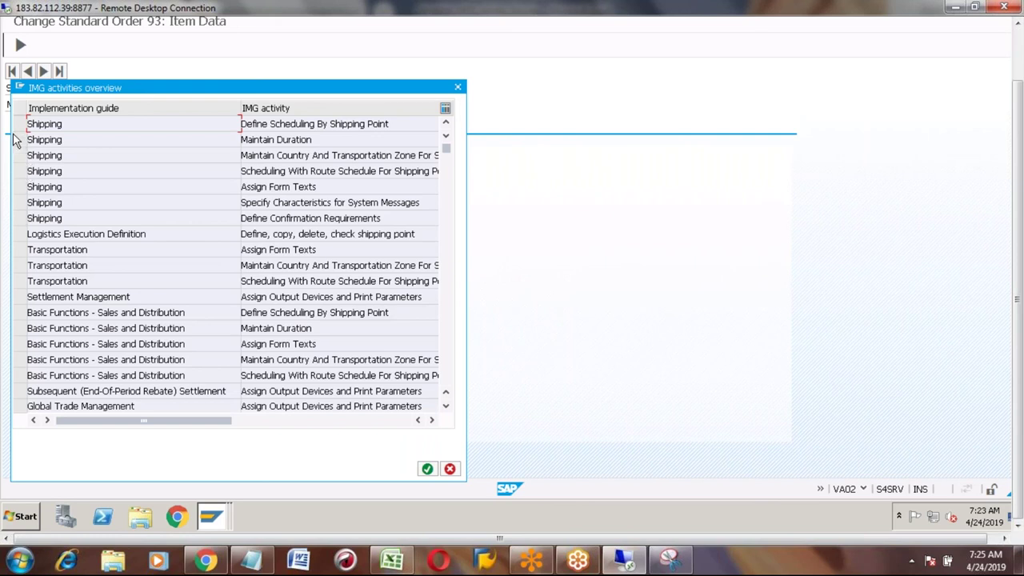
Step: Choose the Shipping activity Define Scheduling By Shipping Point from the IMG overview and execute it in the customizing tree
{"action": "left_click", "coordinate": [20, 218]}
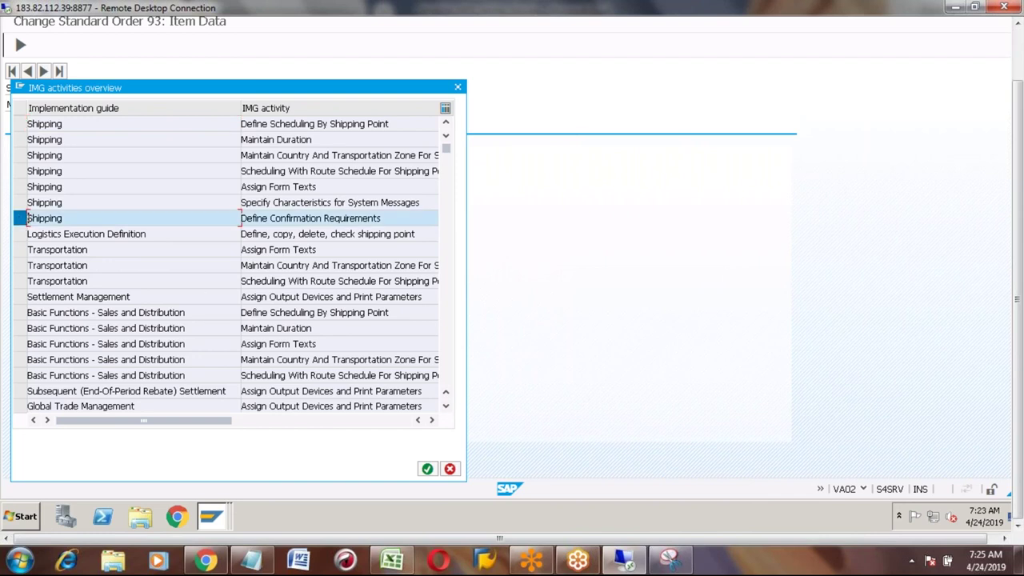
{"action": "left_click", "coordinate": [20, 218]}
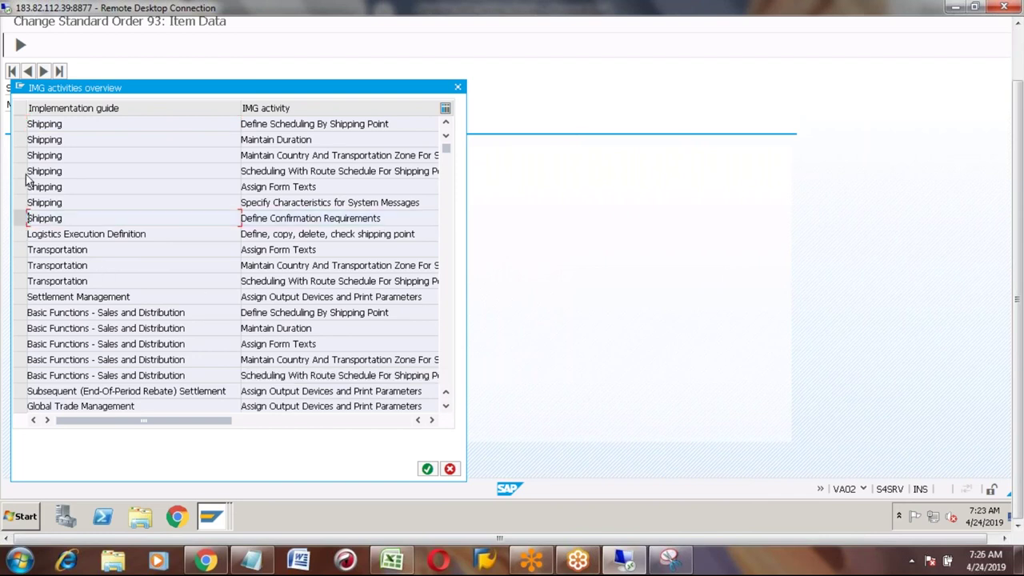
{"action": "left_click", "coordinate": [18, 125]}
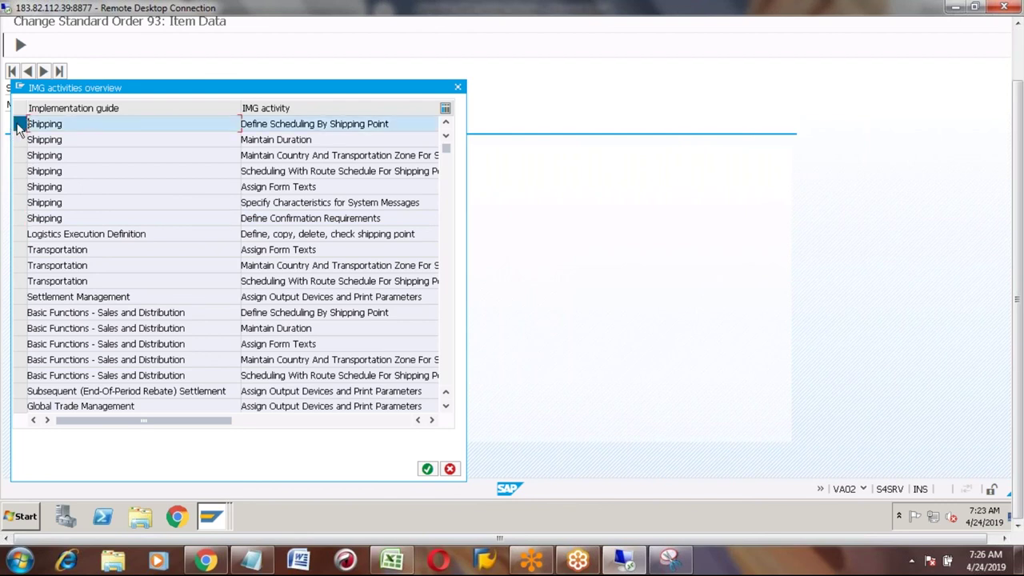
{"action": "left_click", "coordinate": [426, 469]}
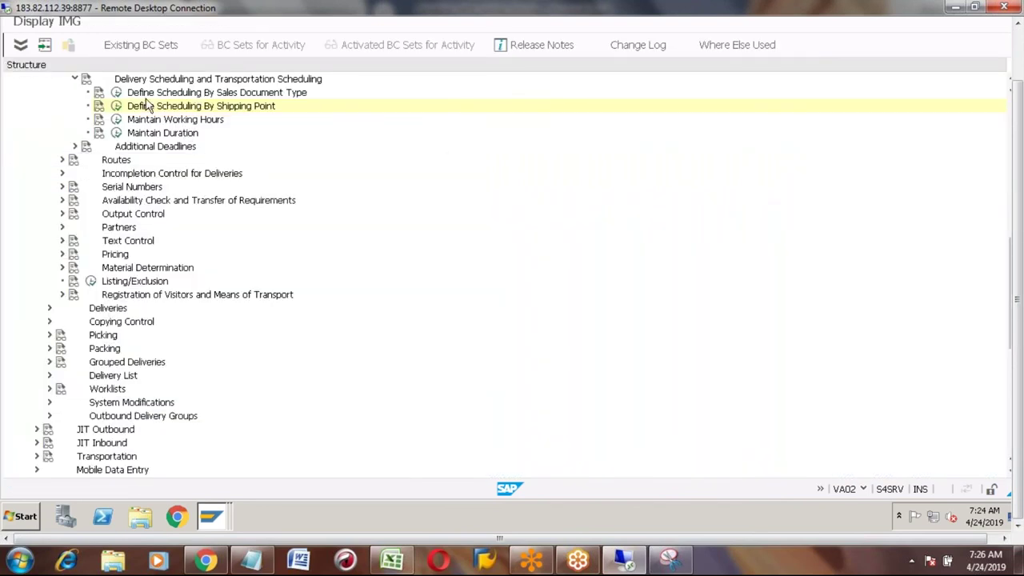
{"action": "left_click", "coordinate": [116, 106]}
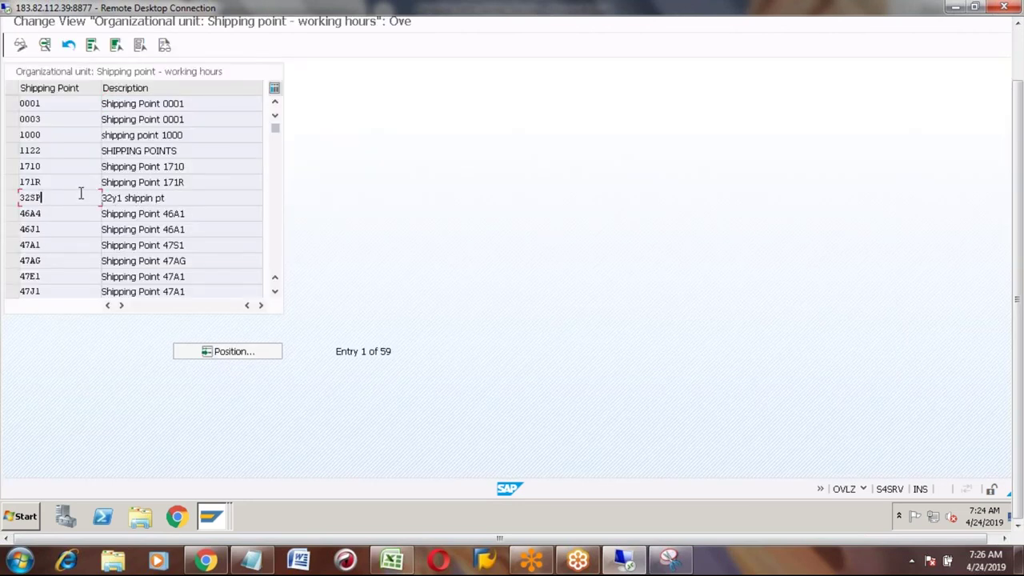
Step: Select shipping point 32SP, try to display its details, and return to the customizing tree
{"action": "left_click", "coordinate": [1019, 42]}
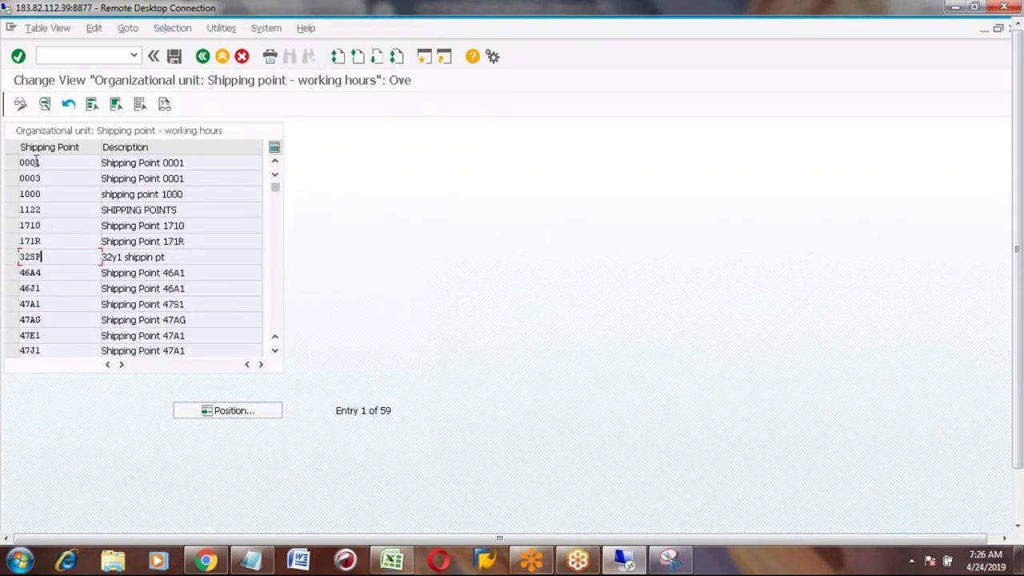
{"action": "left_click", "coordinate": [12, 257]}
{"action": "left_click", "coordinate": [45, 104]}
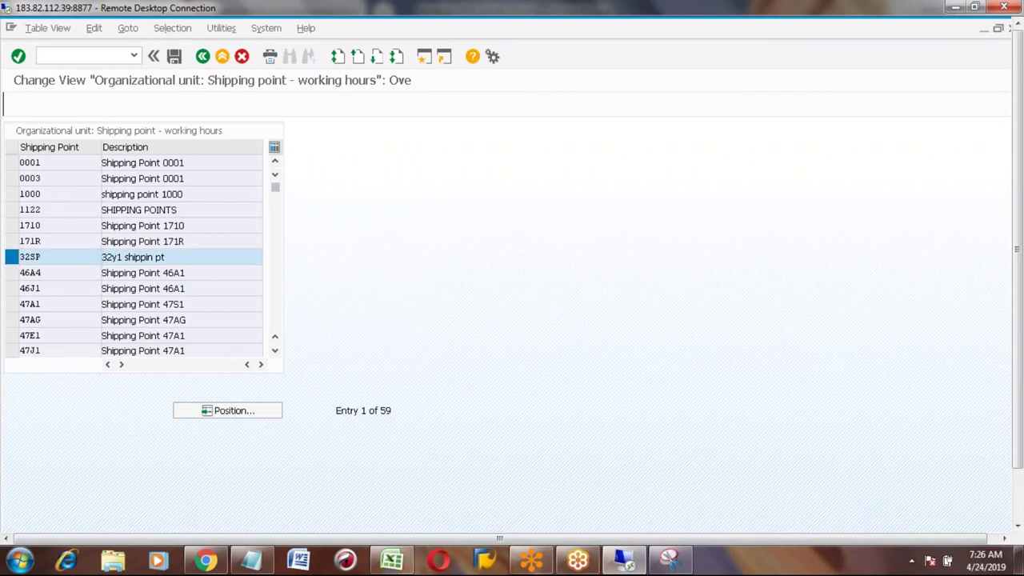
{"action": "left_click", "coordinate": [202, 60]}
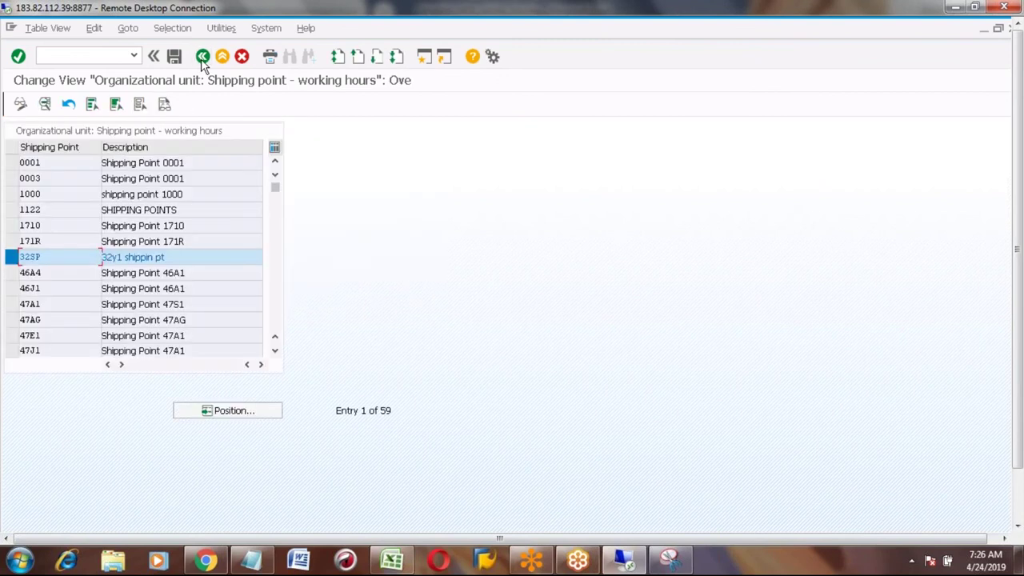
{"action": "left_click", "coordinate": [203, 60]}
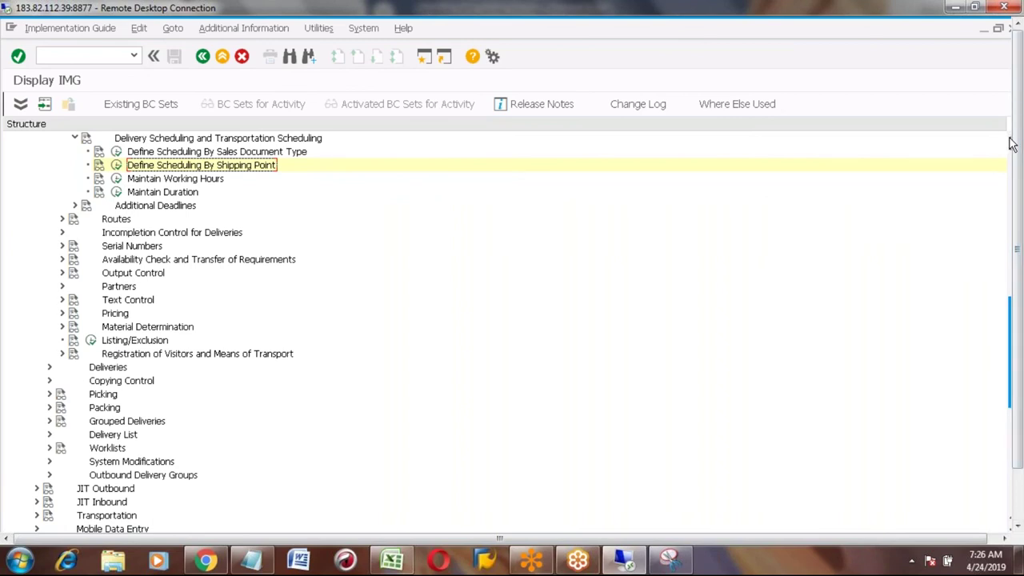
Step: Expand Shipping Point and Goods Receiving Point Determination, review the defined shipping conditions, and return to the tree
{"action": "scroll", "coordinate": [1011, 142], "scroll_direction": "up", "scroll_amount": 3}
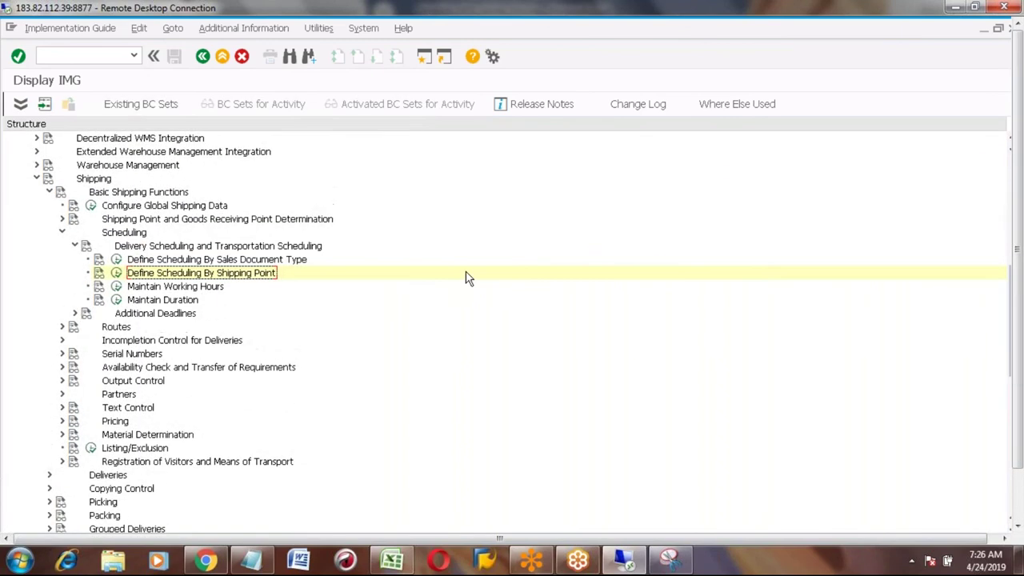
{"action": "left_click", "coordinate": [62, 219]}
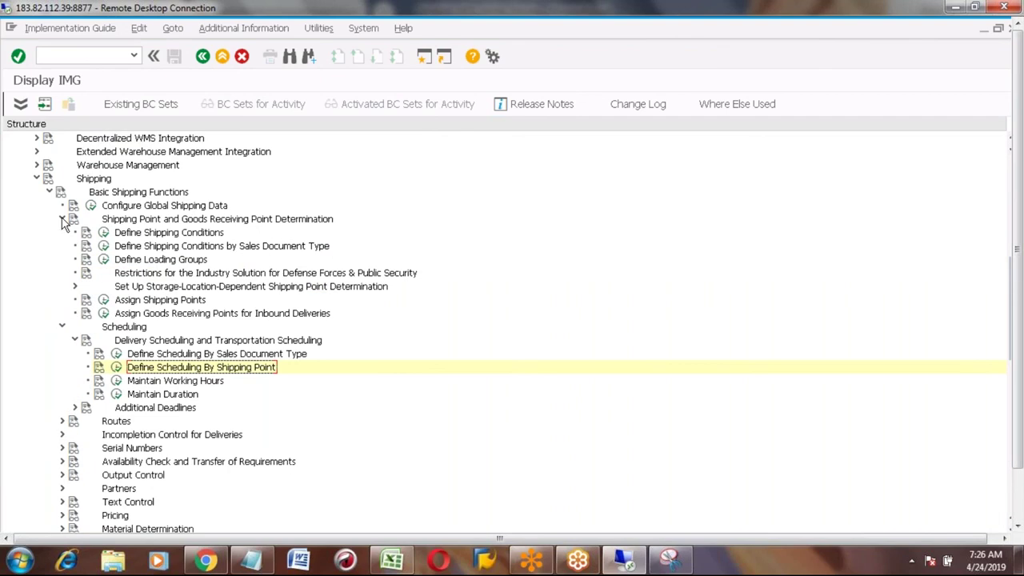
{"action": "left_click", "coordinate": [104, 233]}
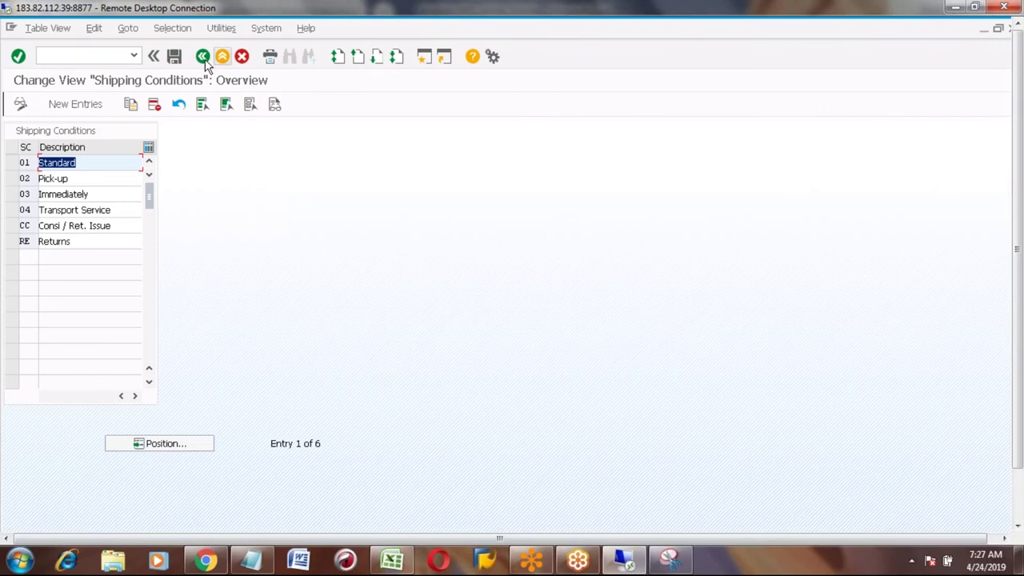
{"action": "left_click", "coordinate": [203, 60]}
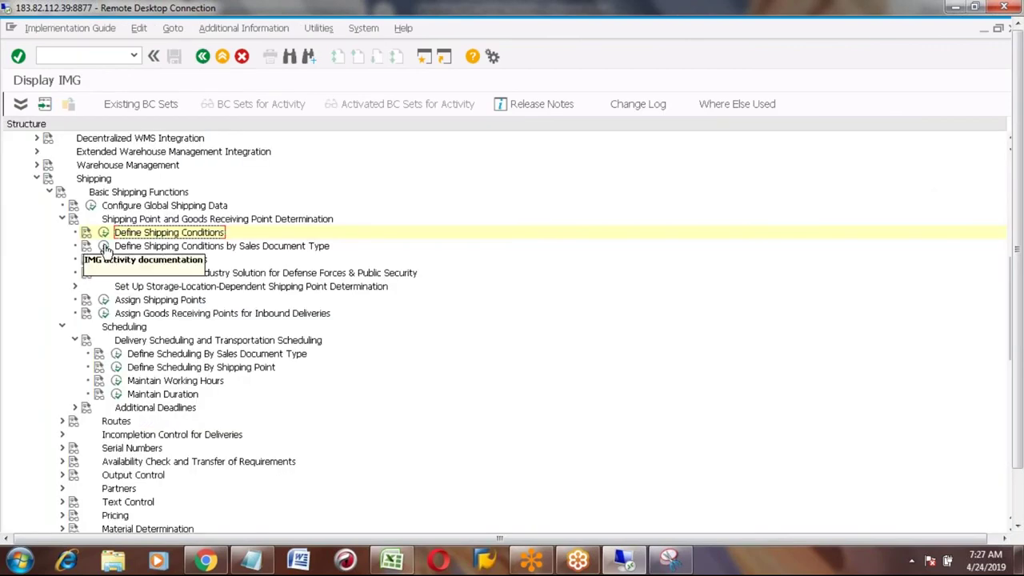
Step: Execute Define Shipping Conditions by Sales Document Type and set shipping condition 01 for Standard Order (OR)
{"action": "left_click", "coordinate": [104, 247]}
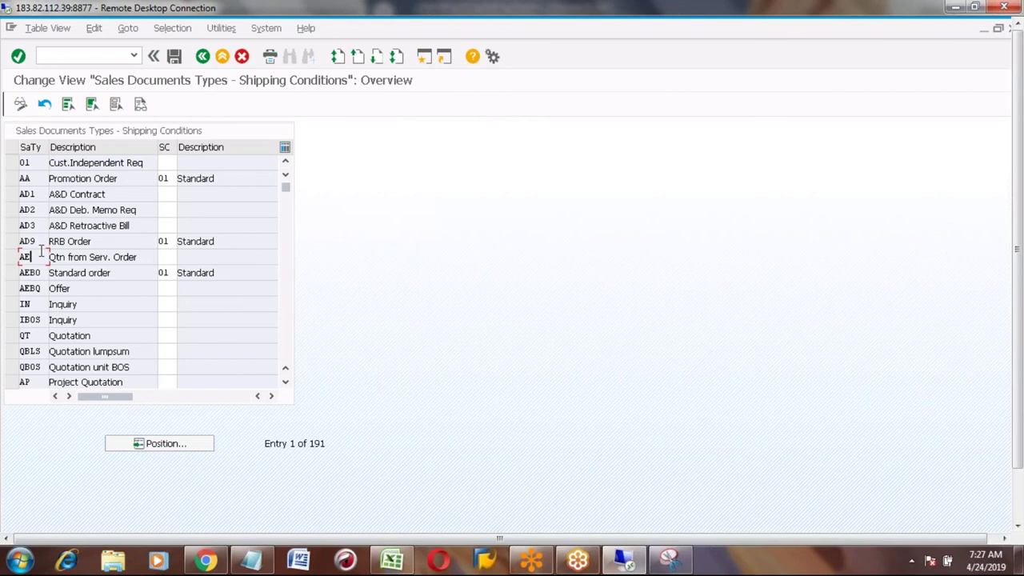
{"action": "scroll", "coordinate": [41, 251], "scroll_direction": "down", "scroll_amount": 3}
{"action": "scroll", "coordinate": [40, 251], "scroll_direction": "down", "scroll_amount": 3}
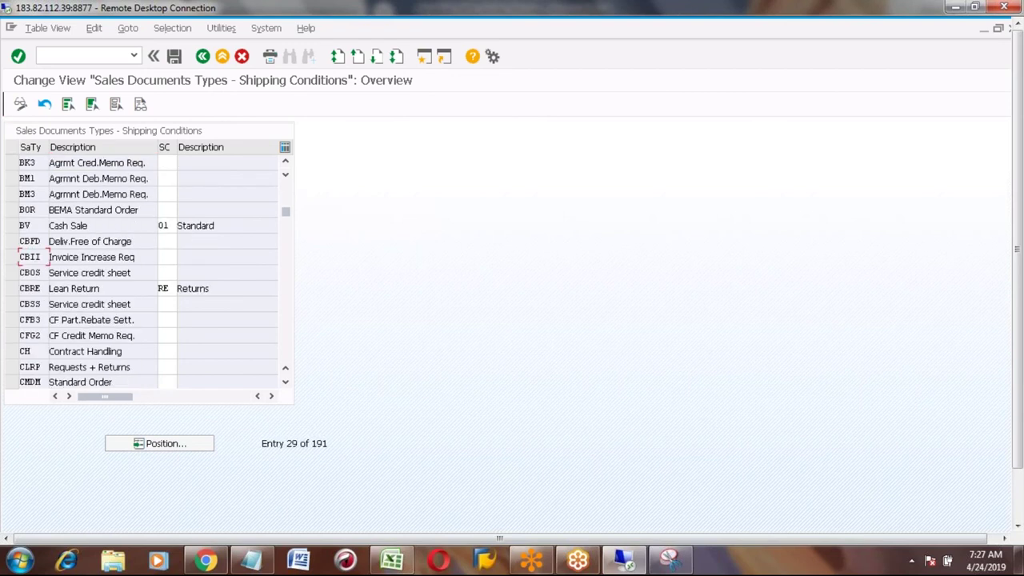
{"action": "scroll", "coordinate": [40, 251], "scroll_direction": "down", "scroll_amount": 3}
{"action": "scroll", "coordinate": [40, 251], "scroll_direction": "down", "scroll_amount": 3}
{"action": "scroll", "coordinate": [40, 251], "scroll_direction": "down", "scroll_amount": 6}
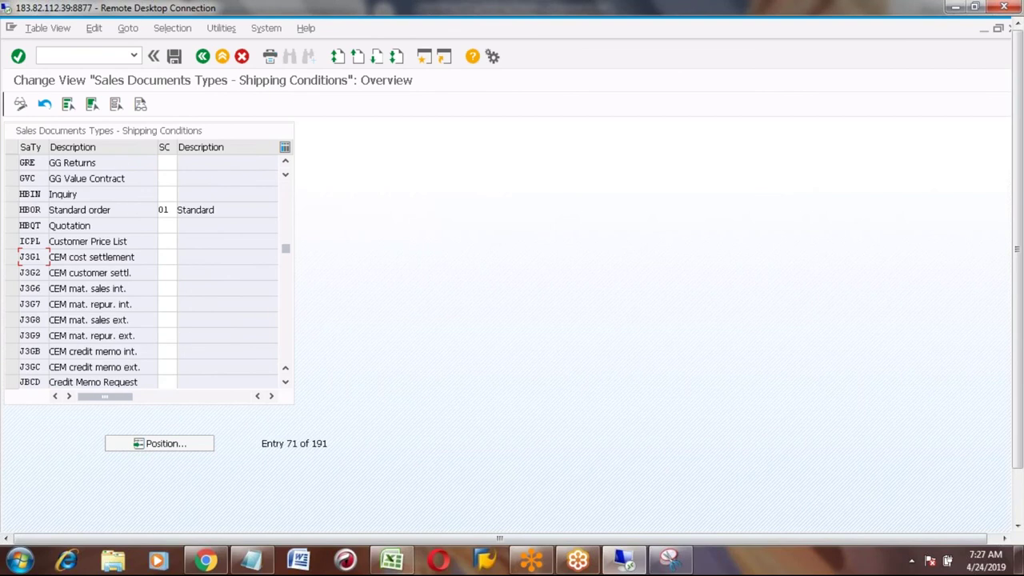
{"action": "scroll", "coordinate": [40, 251], "scroll_direction": "down", "scroll_amount": 3}
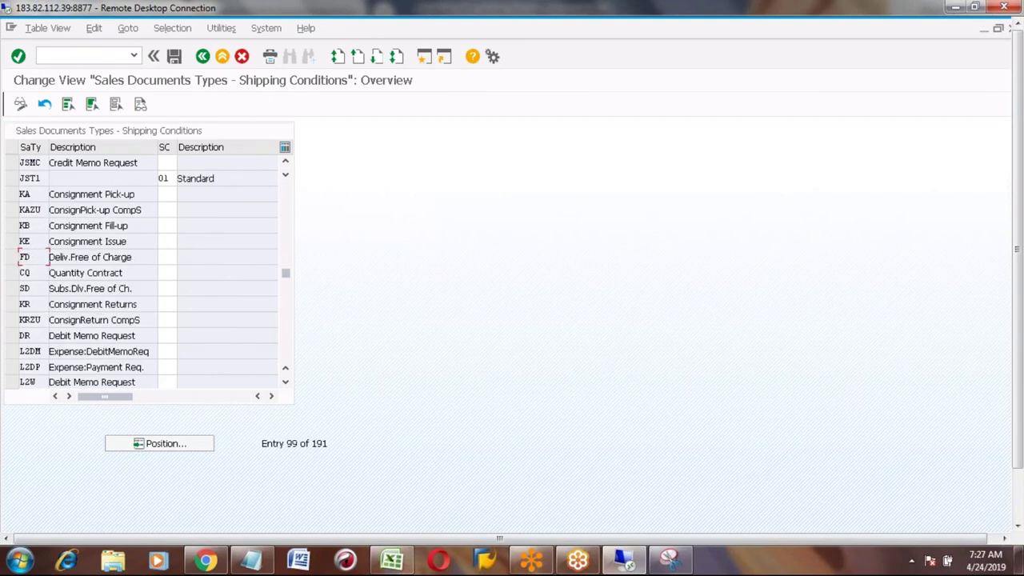
{"action": "scroll", "coordinate": [41, 251], "scroll_direction": "down", "scroll_amount": 3}
{"action": "scroll", "coordinate": [40, 251], "scroll_direction": "down", "scroll_amount": 3}
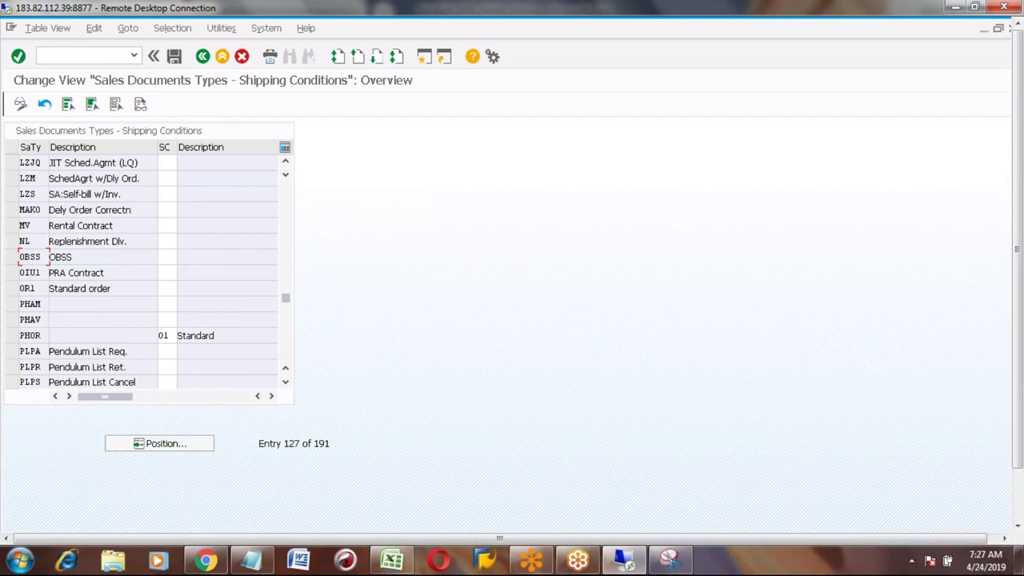
{"action": "scroll", "coordinate": [41, 251], "scroll_direction": "down", "scroll_amount": 3}
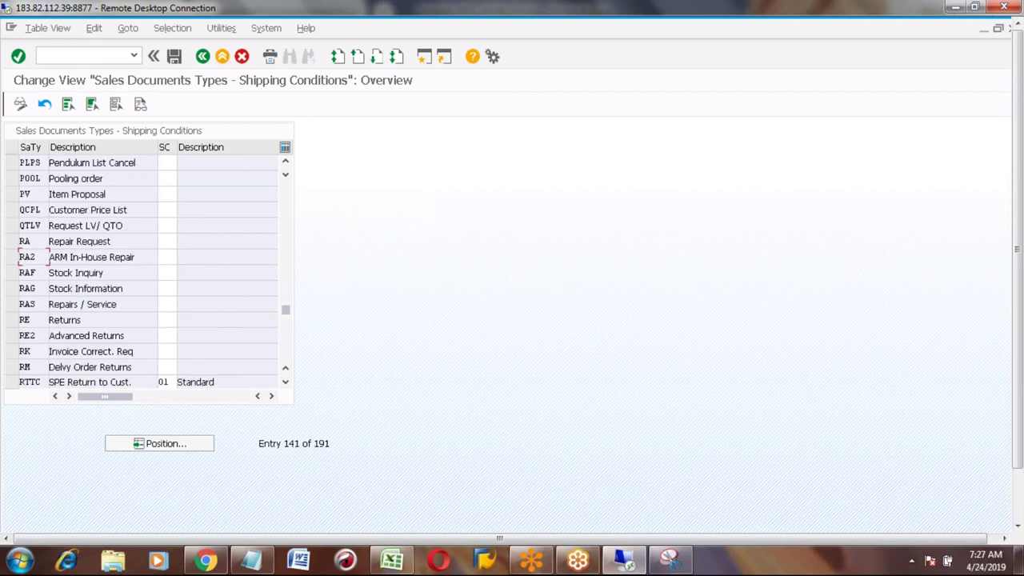
{"action": "scroll", "coordinate": [40, 251], "scroll_direction": "down", "scroll_amount": 3}
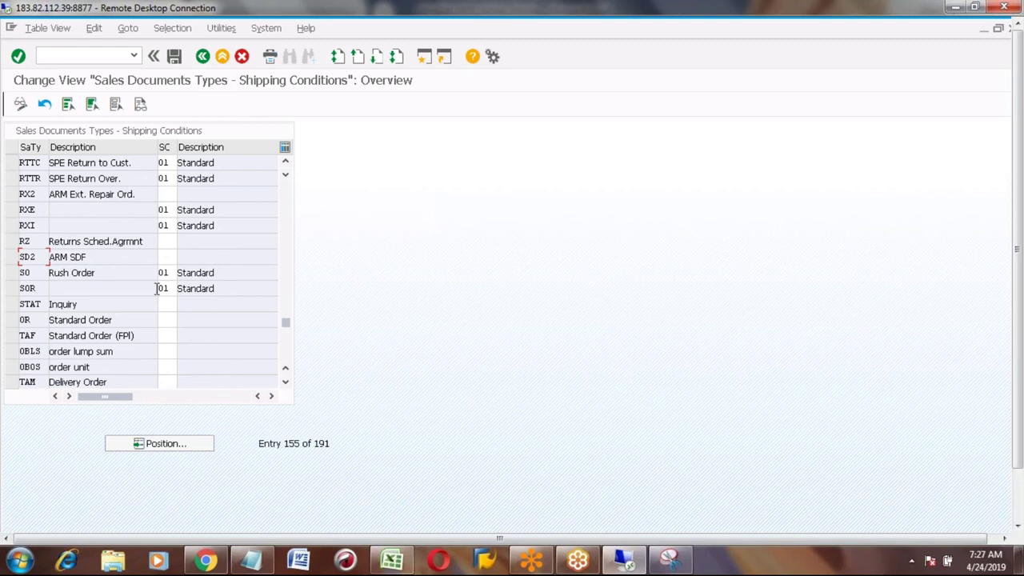
{"action": "left_click", "coordinate": [166, 320]}
{"action": "type", "text": "01"}
{"action": "key", "text": "Return"}
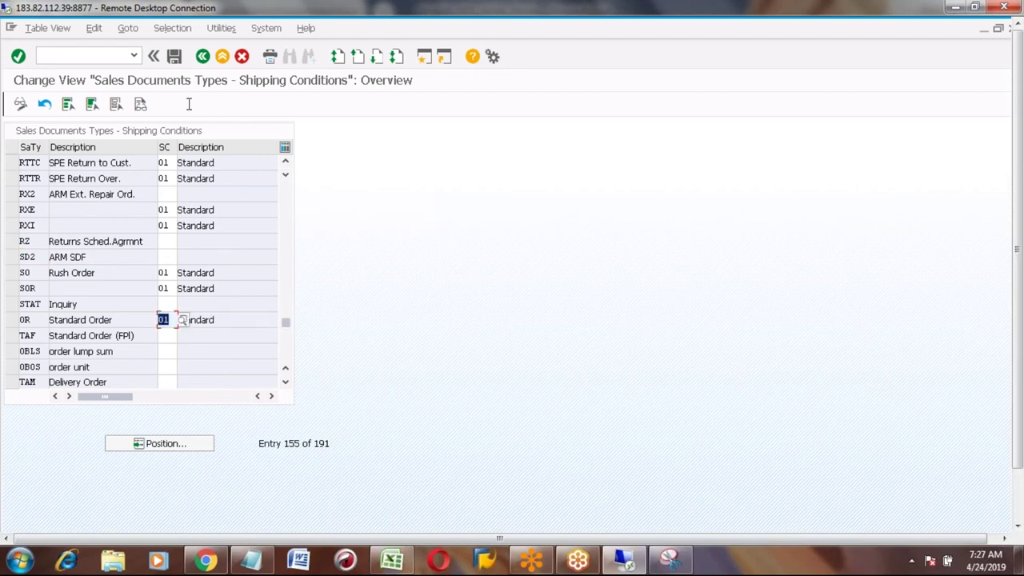
Step: Save the shipping condition assignment in the proposed customizing request and return to the customizing tree
{"action": "left_click", "coordinate": [174, 55]}
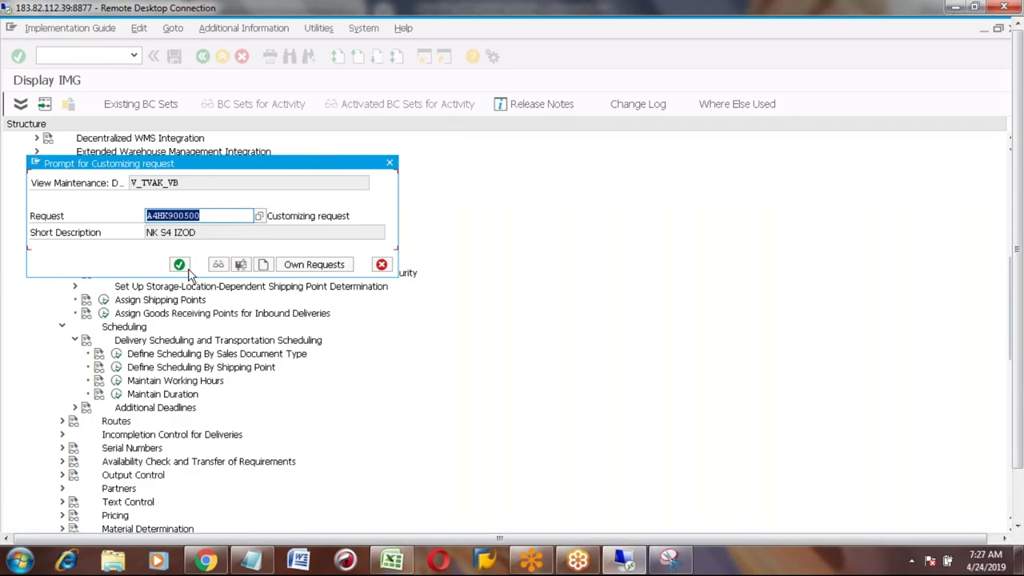
{"action": "left_click", "coordinate": [180, 264]}
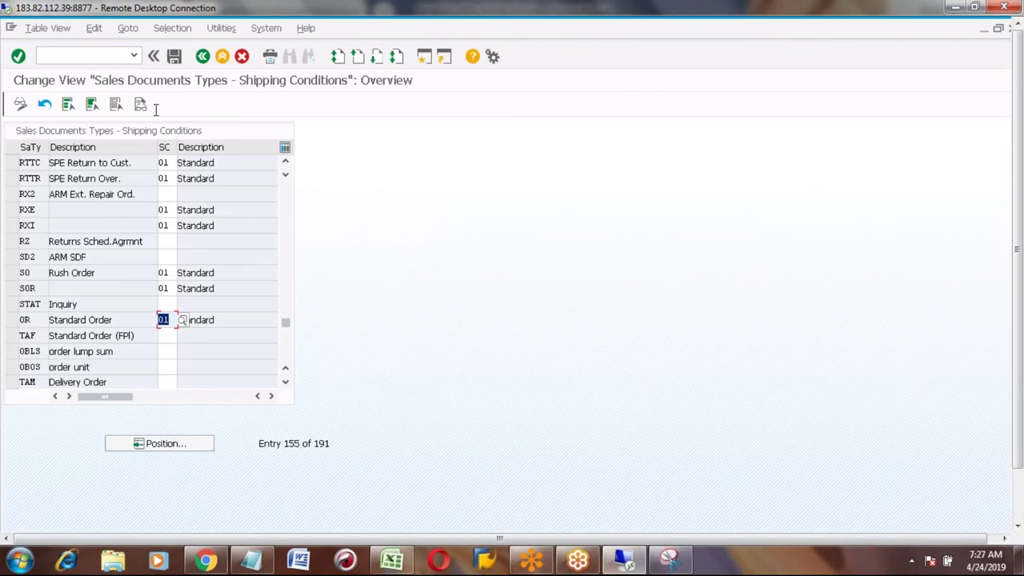
{"action": "key", "text": "F3"}
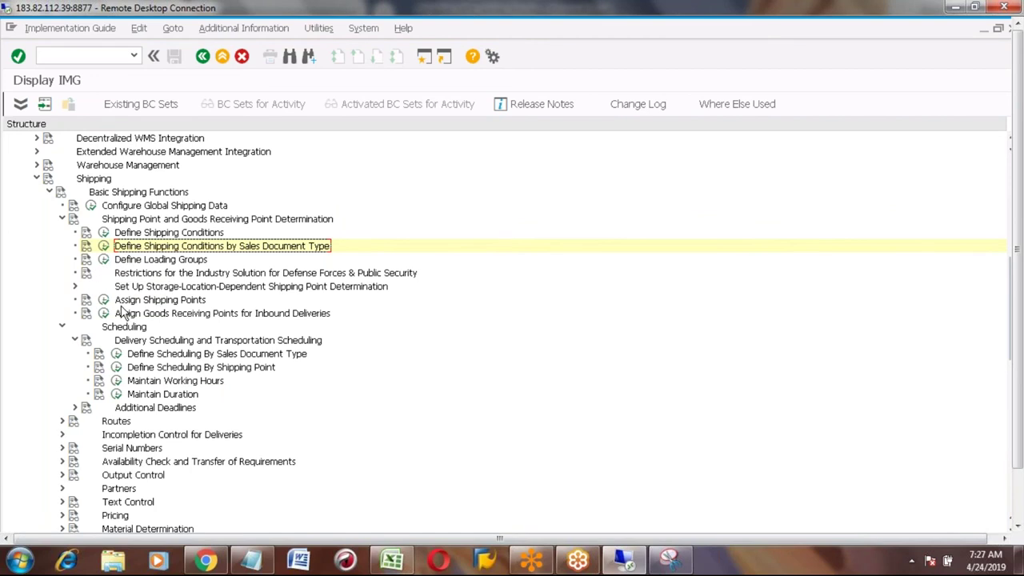
Step: Review the defined loading groups and the Assign Shipping Points entries, including plant 3001, returning to the customizing tree
{"action": "left_click", "coordinate": [103, 260]}
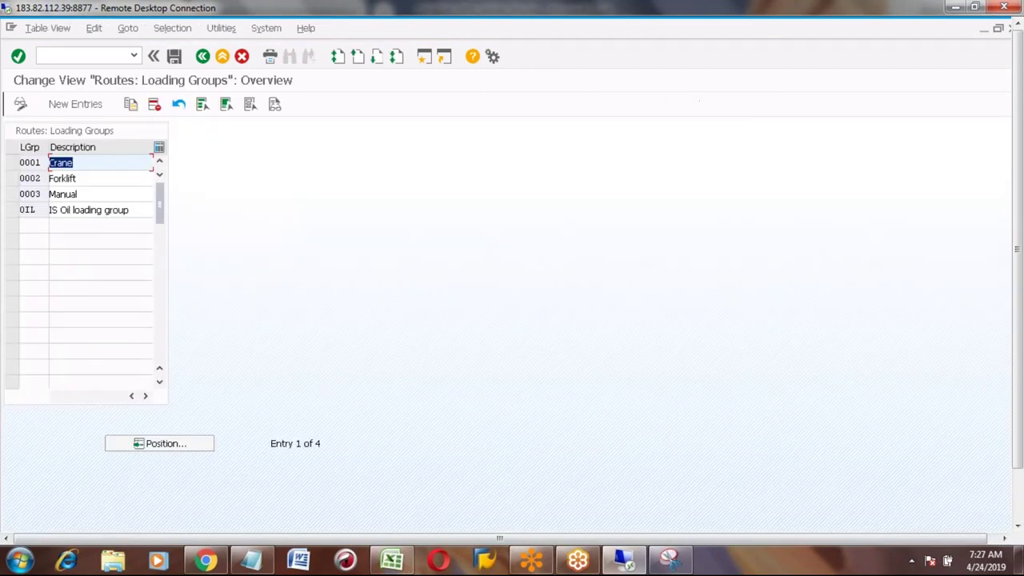
{"action": "left_click", "coordinate": [202, 55]}
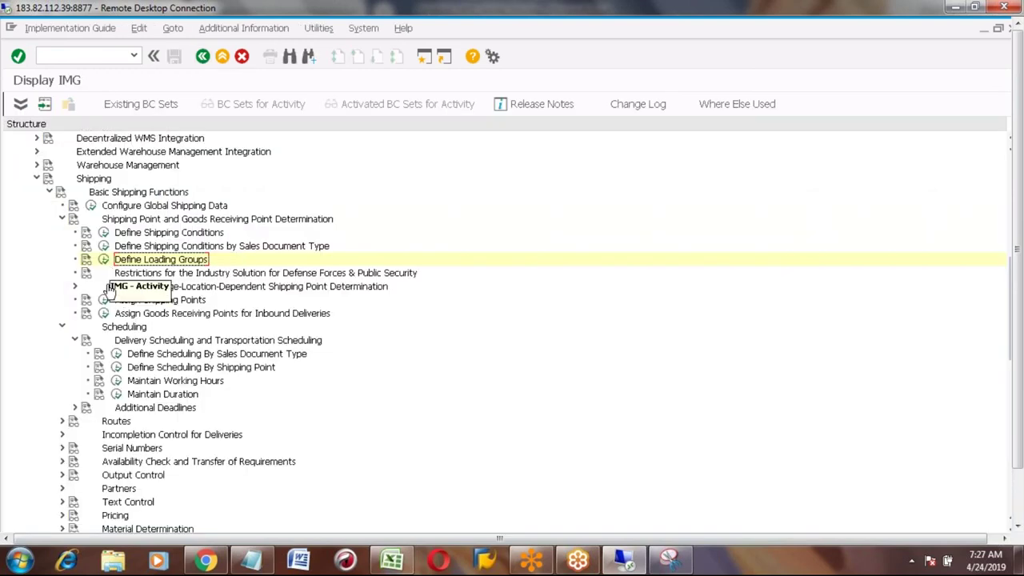
{"action": "left_click", "coordinate": [104, 300]}
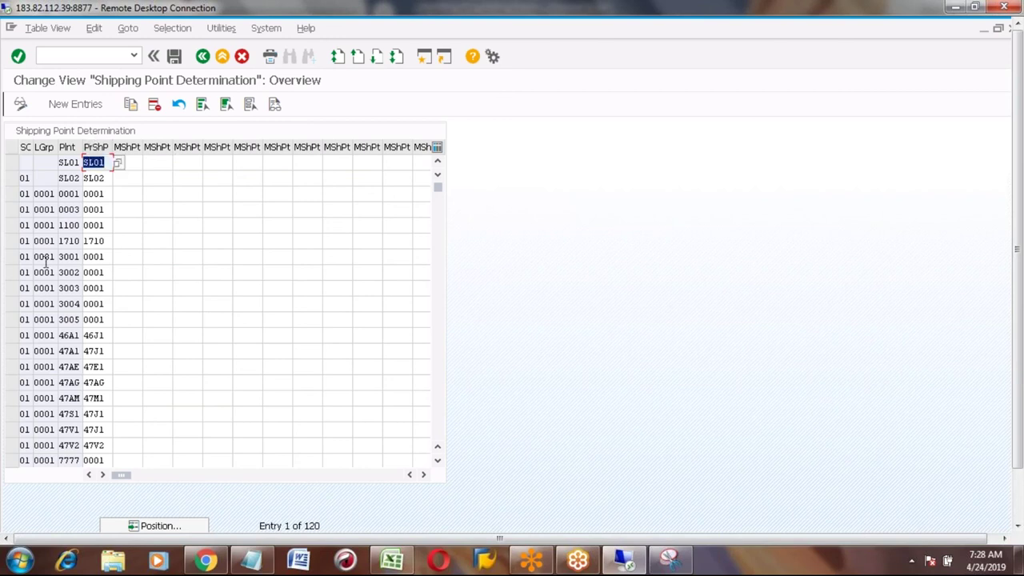
{"action": "left_click", "coordinate": [109, 256]}
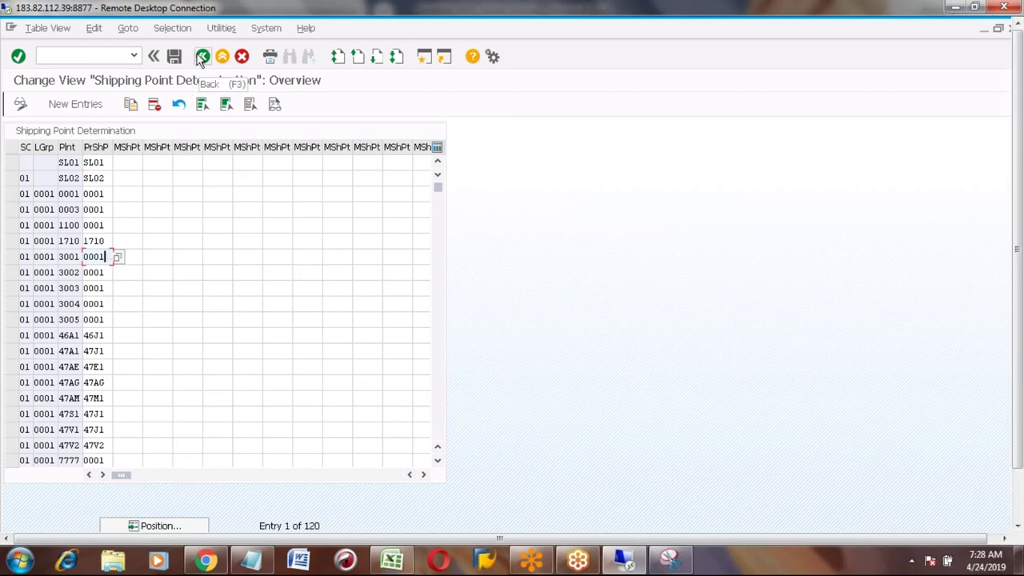
{"action": "left_click", "coordinate": [202, 57]}
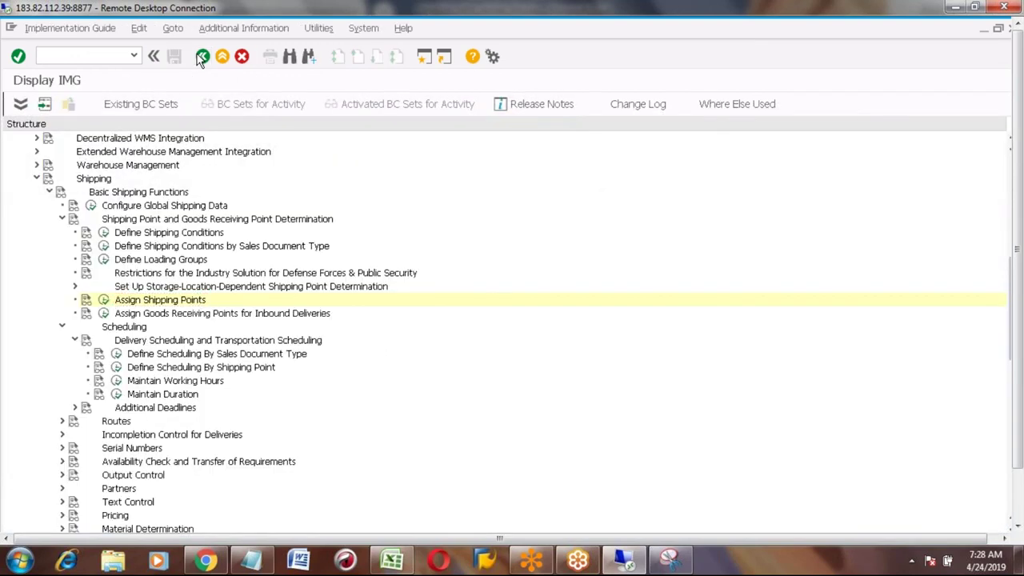
Step: Leave the customizing tree, the IMG activities overview and the field help to return to the item's shipping data
{"action": "left_click", "coordinate": [201, 57]}
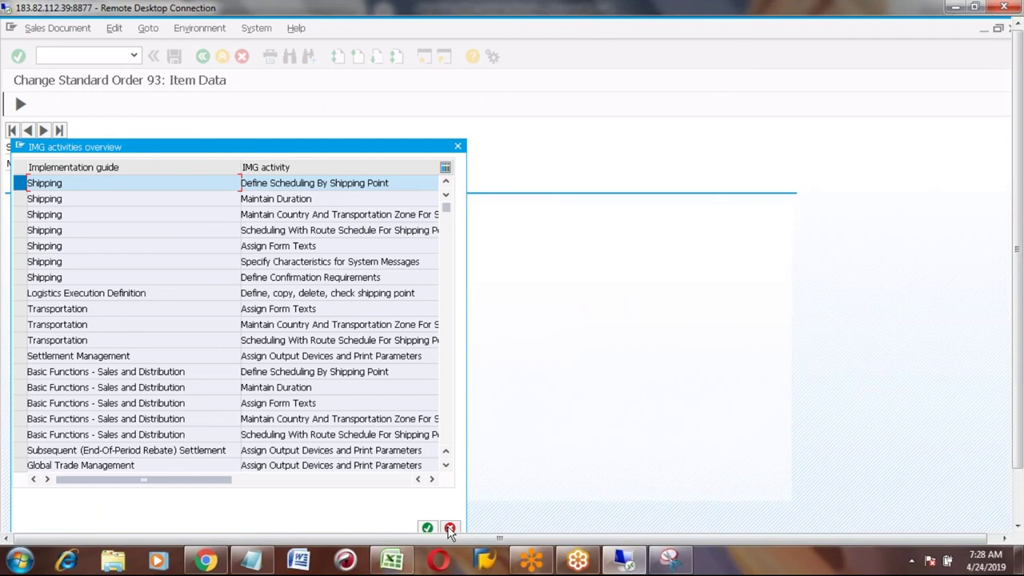
{"action": "left_click", "coordinate": [449, 529]}
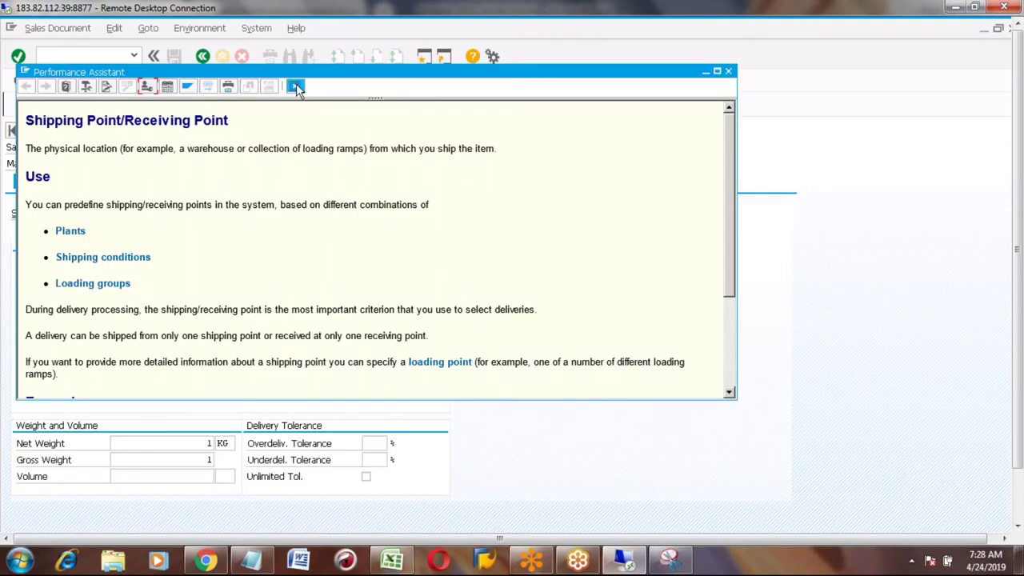
{"action": "key", "text": "Escape"}
Step: Try to set the VOLVO_BUS item's shipping point to 0001 and check the resulting status message
{"action": "left_click", "coordinate": [121, 312]}
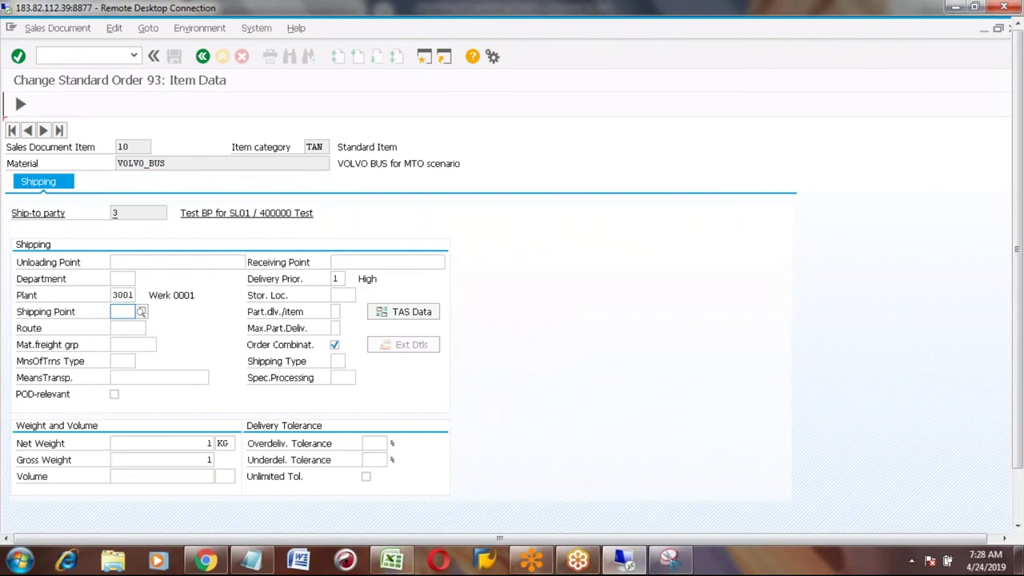
{"action": "type", "text": "0001"}
{"action": "key", "text": "Return"}
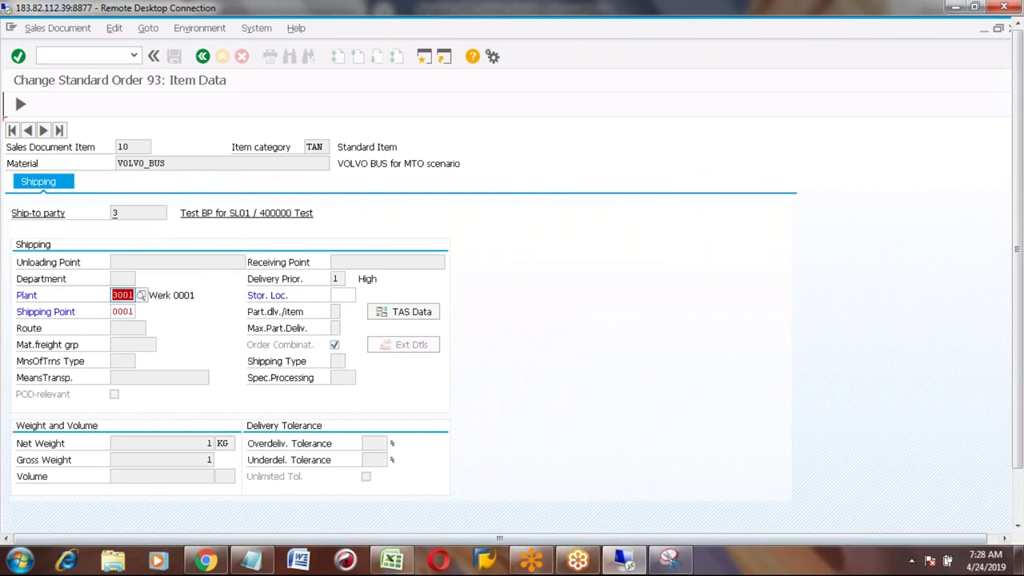
{"action": "left_click_drag", "start_coordinate": [1015, 270], "coordinate": [1013, 320]}
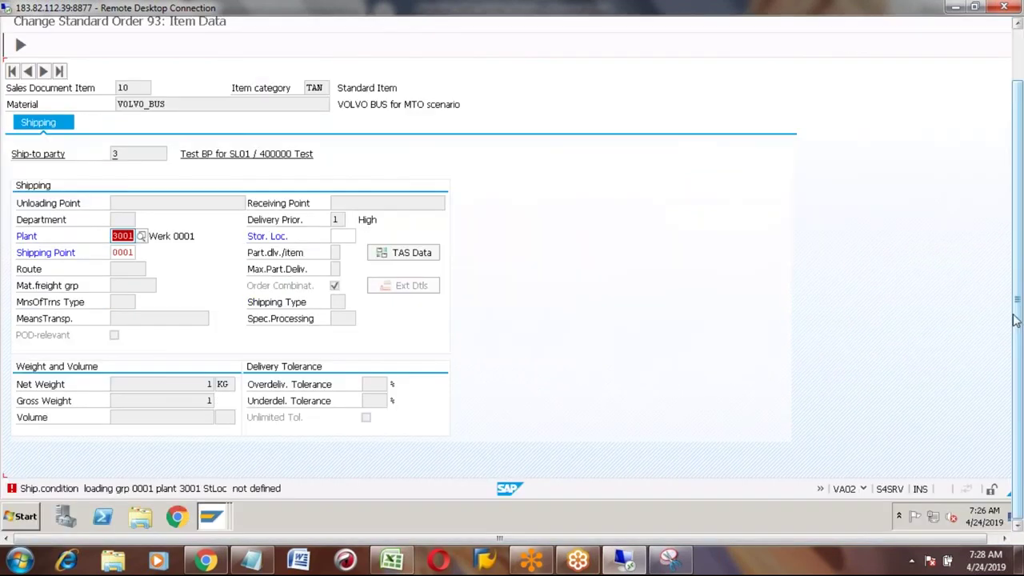
{"action": "left_click", "coordinate": [1017, 67]}
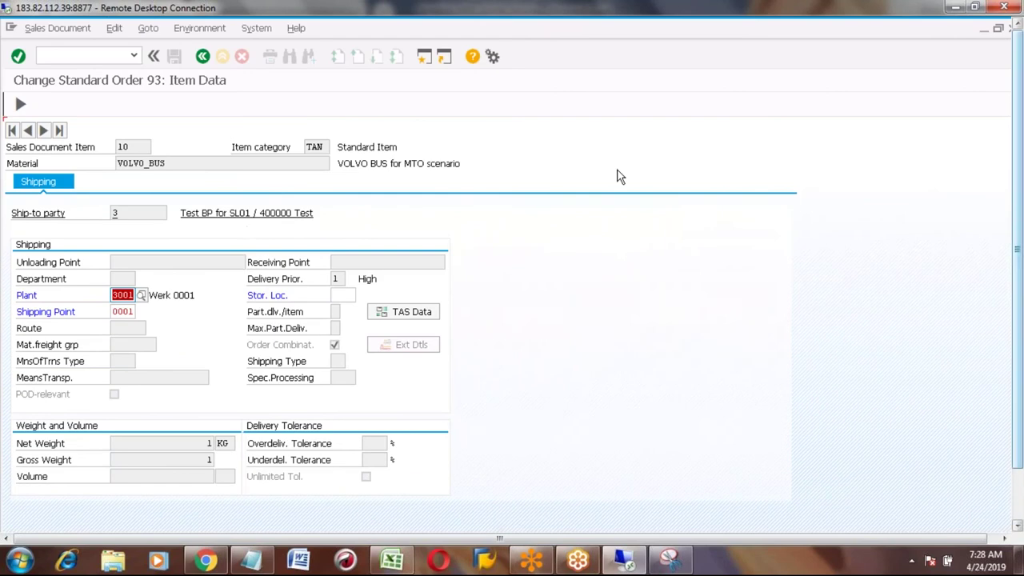
Step: Leave the item's shipping data for the order's incompletion log and dismiss the Internet Explorer security notice
{"action": "left_click", "coordinate": [203, 59]}
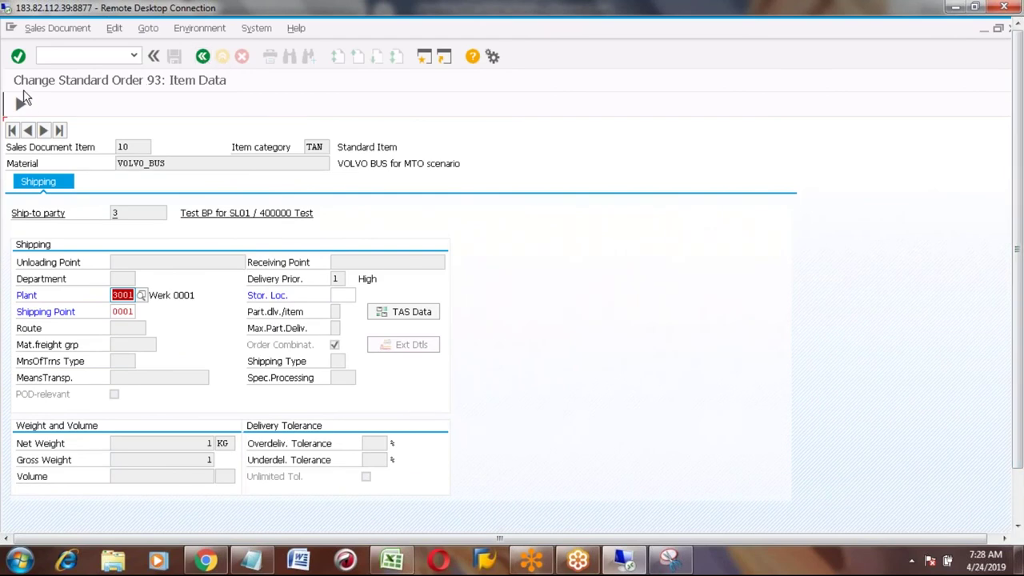
{"action": "left_click", "coordinate": [19, 58]}
{"action": "left_click", "coordinate": [20, 105]}
{"action": "left_click", "coordinate": [115, 312]}
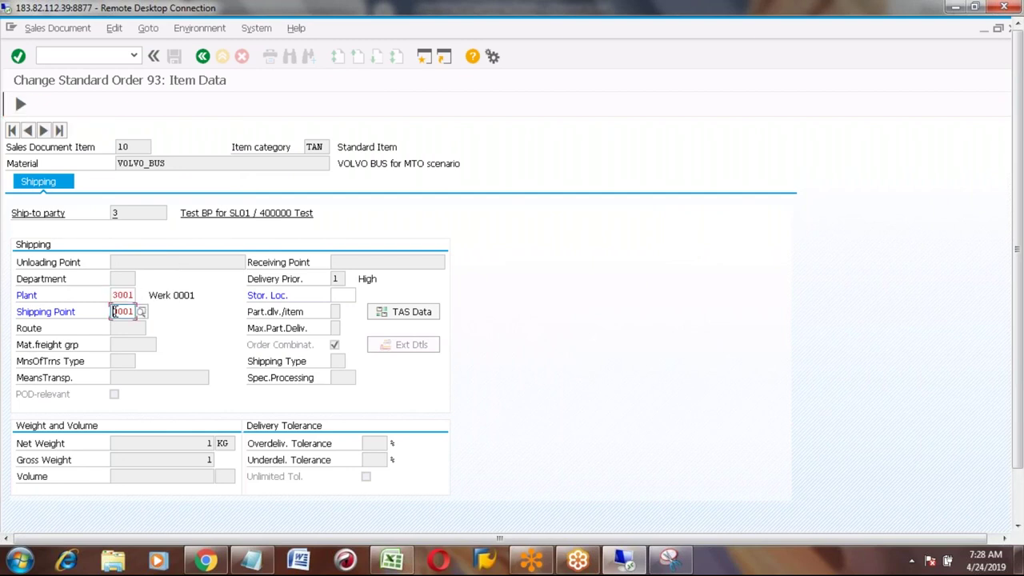
{"action": "key", "text": "Return"}
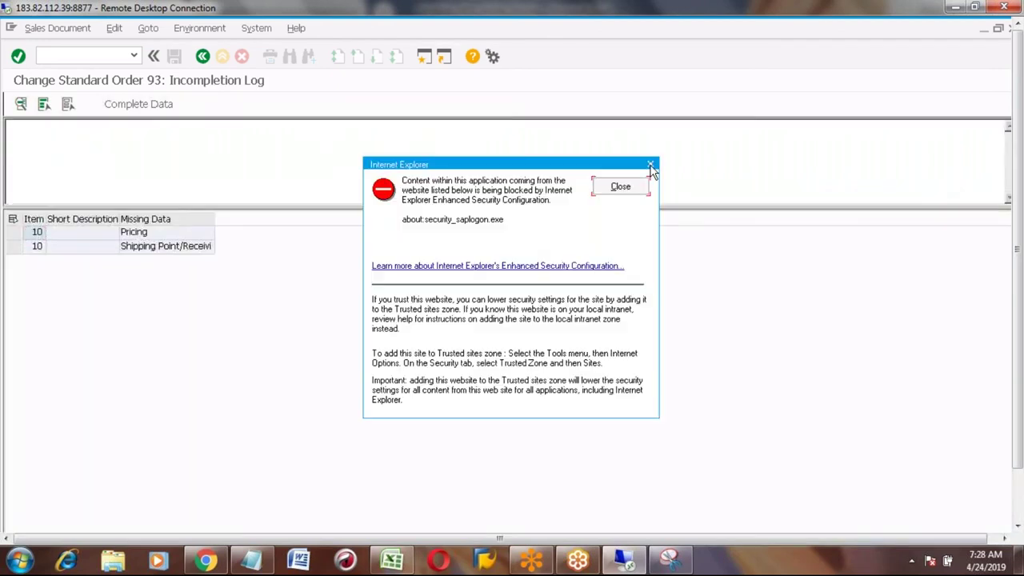
{"action": "left_click", "coordinate": [617, 186]}
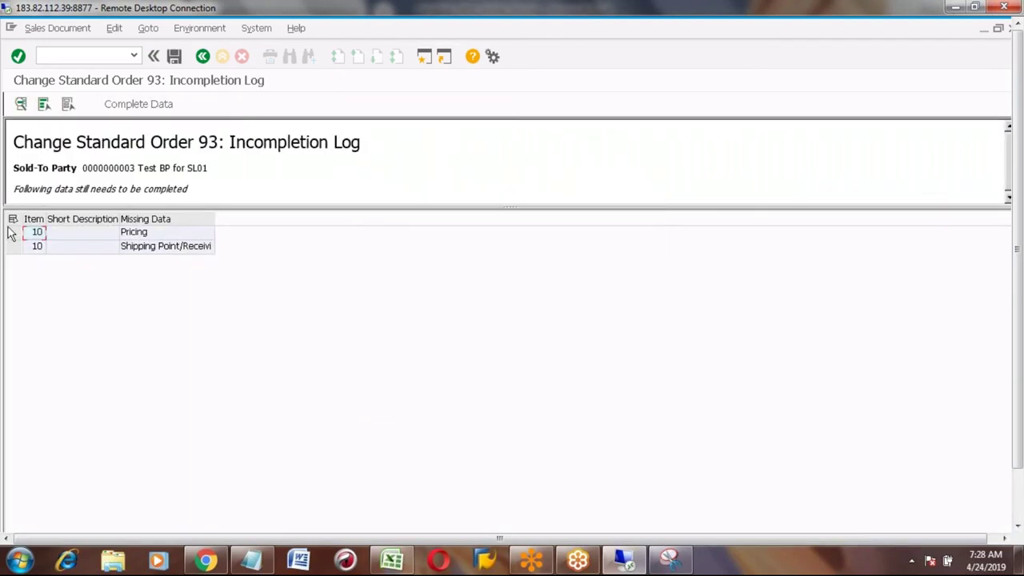
Step: Exit the incompletion log and the standard order, choosing to save the data first
{"action": "left_click", "coordinate": [202, 58]}
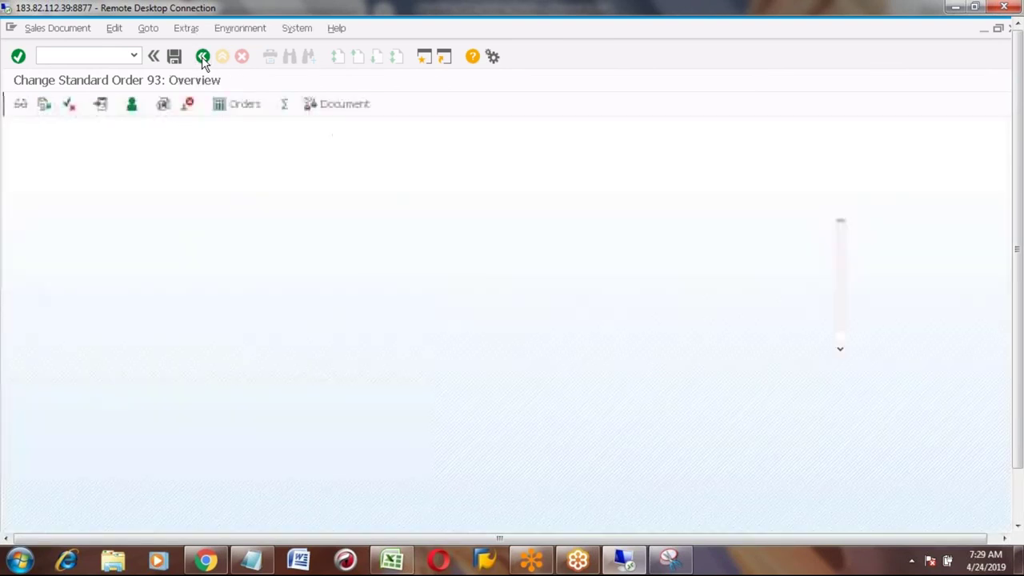
{"action": "left_click", "coordinate": [202, 58]}
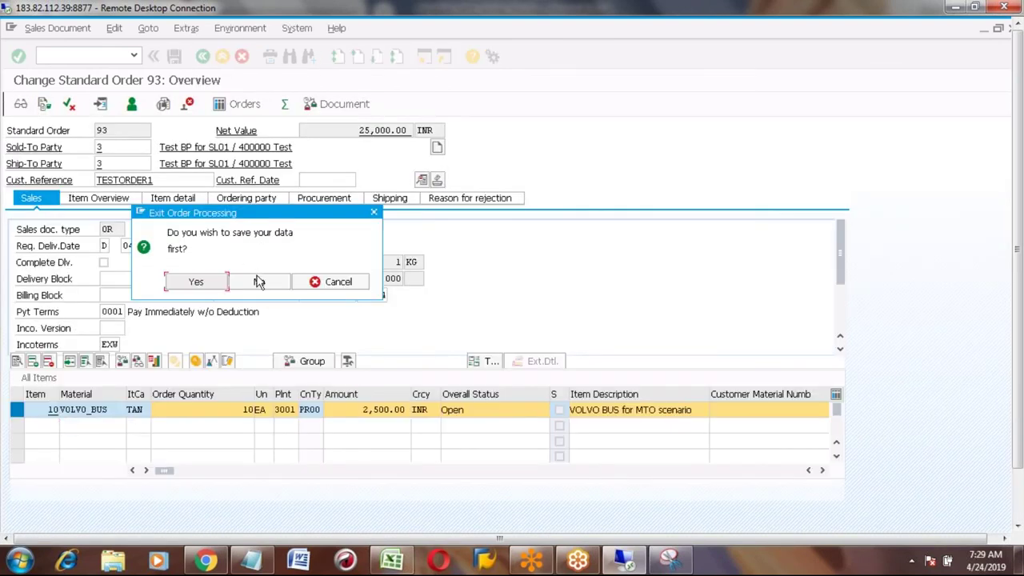
{"action": "left_click", "coordinate": [210, 281]}
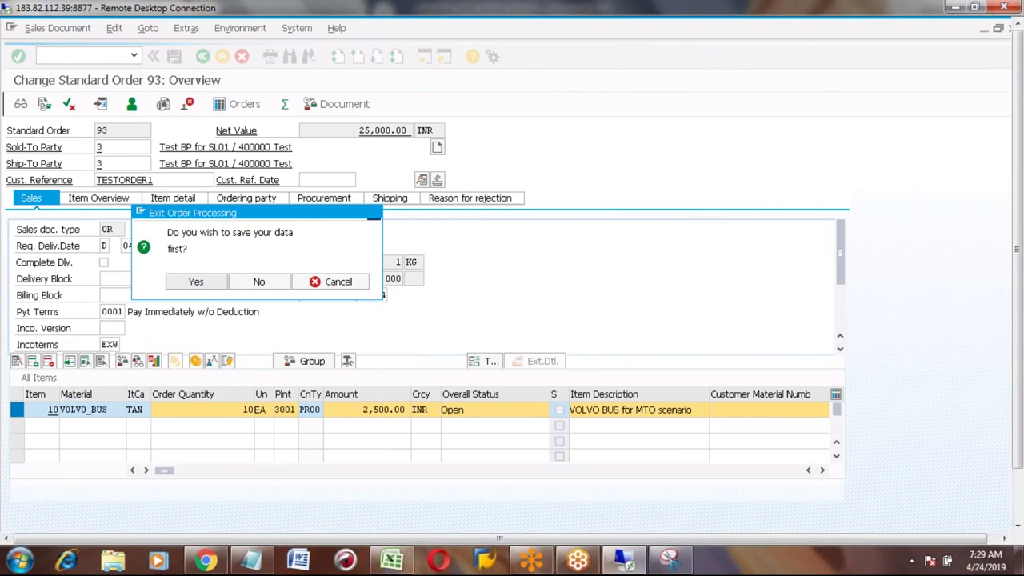
{"action": "left_click", "coordinate": [191, 298]}
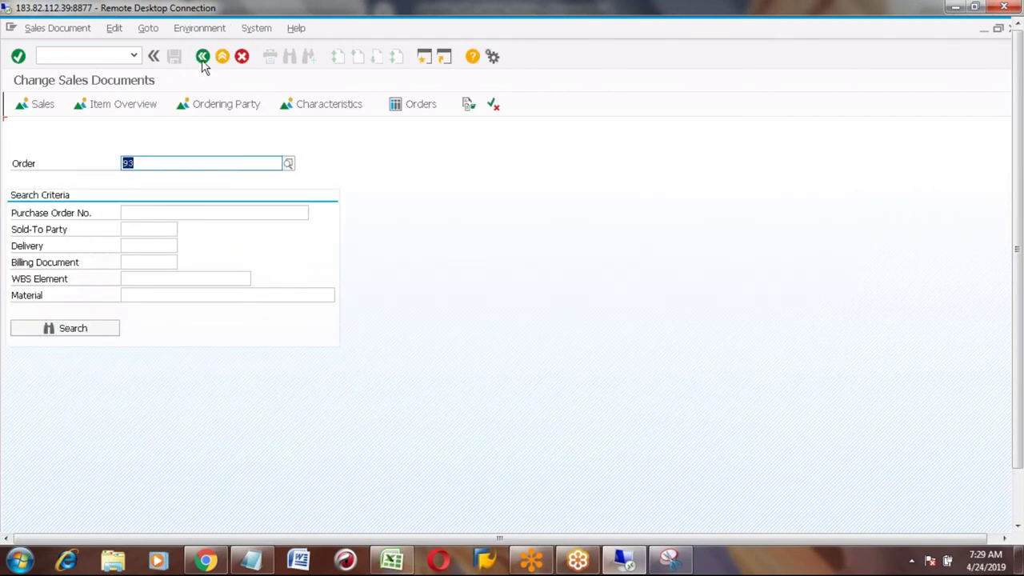
Step: Reopen the standard order, display the incompletion log for its VOLVO_BUS item and start completing all missing data
{"action": "key", "text": "Return"}
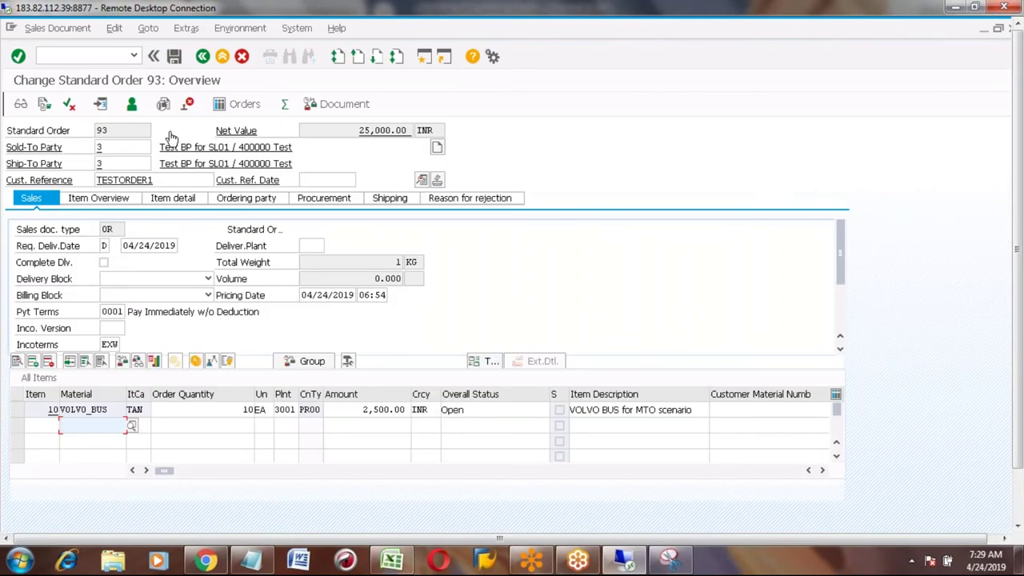
{"action": "left_click", "coordinate": [17, 409]}
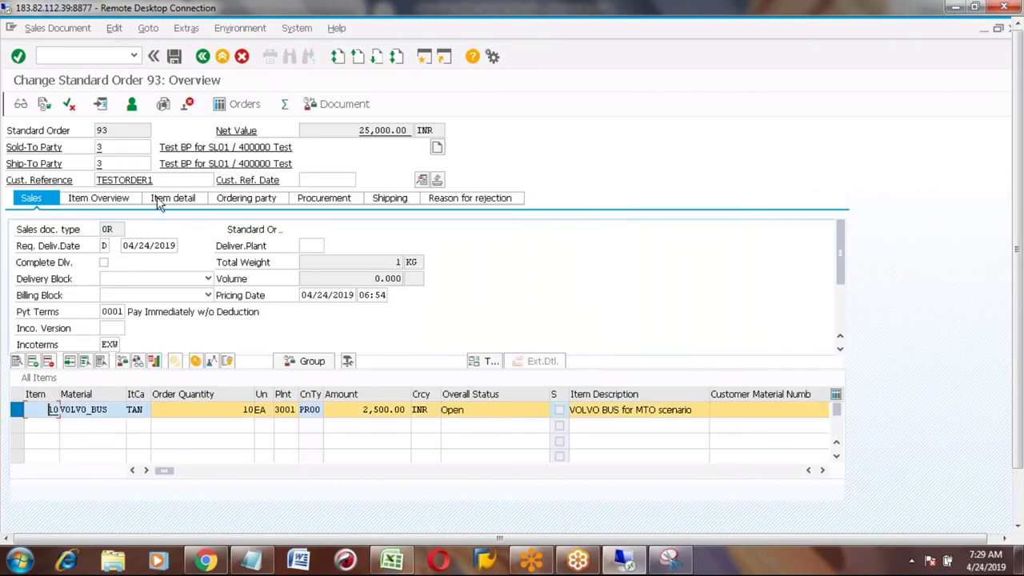
{"action": "left_click", "coordinate": [115, 27]}
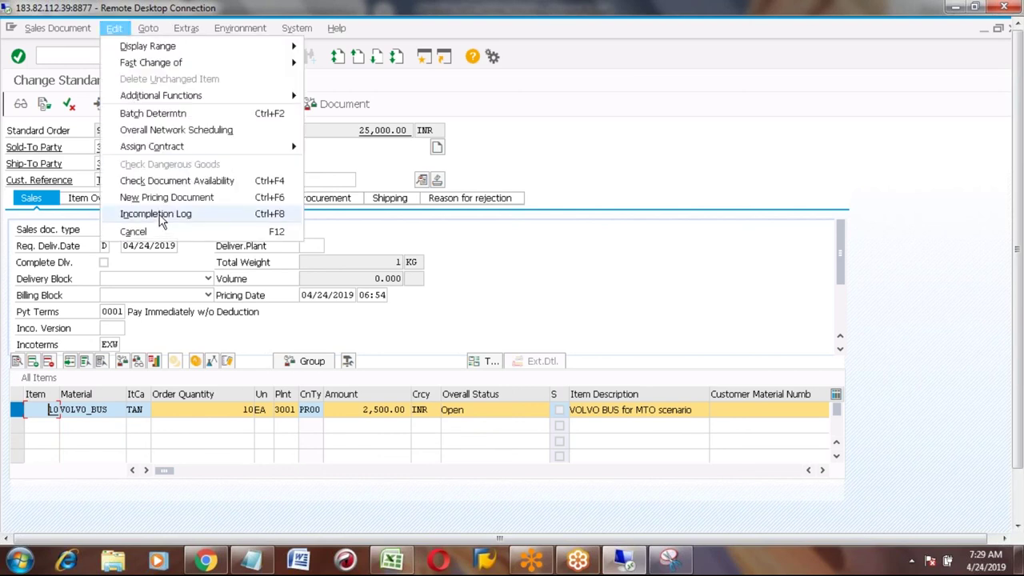
{"action": "left_click", "coordinate": [157, 214]}
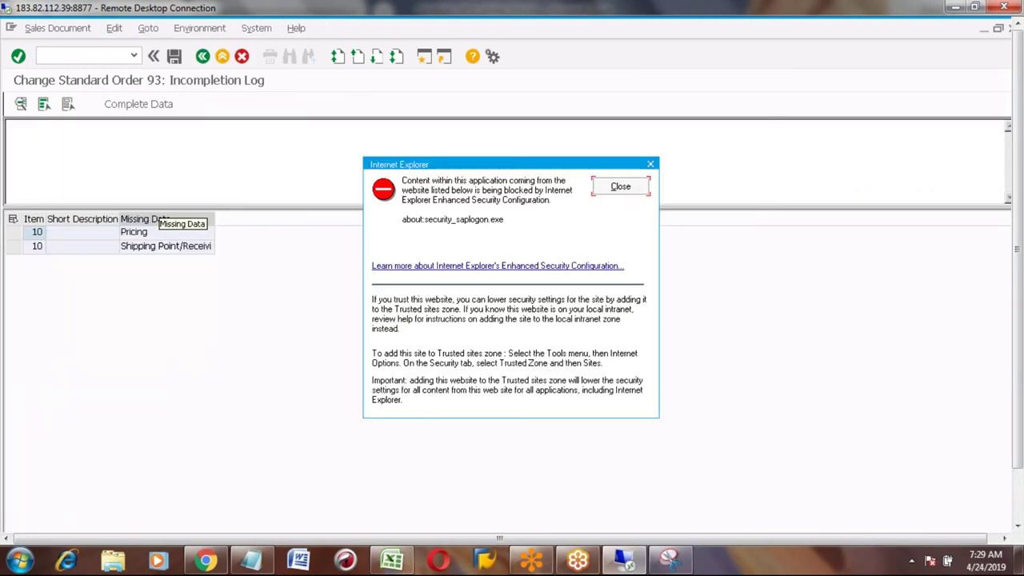
{"action": "left_click", "coordinate": [618, 186]}
{"action": "left_click", "coordinate": [44, 104]}
{"action": "left_click", "coordinate": [145, 105]}
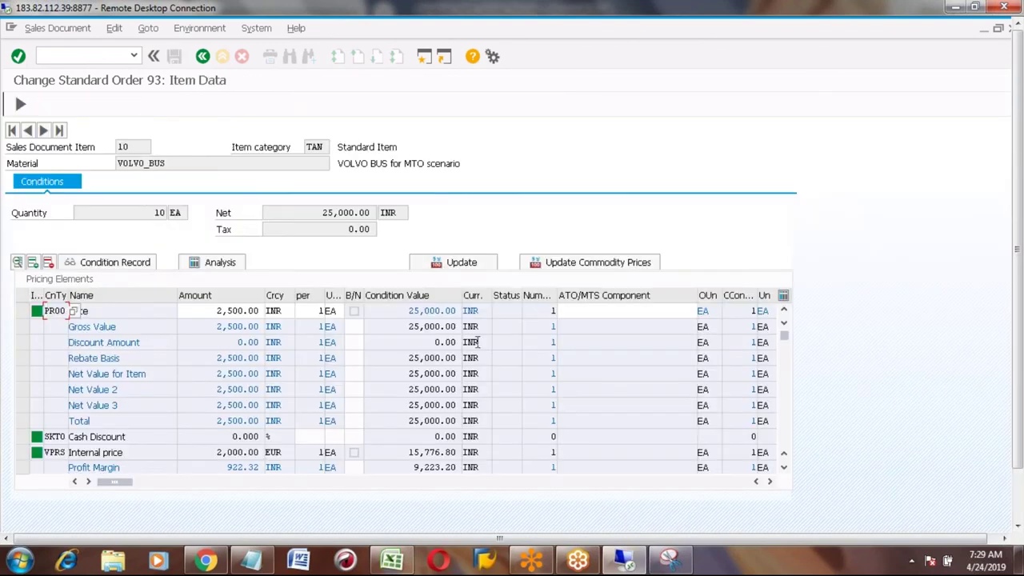
Step: Add the missing MWST condition type with an amount of 1 to the VOLVO_BUS item's pricing elements
{"action": "left_click", "coordinate": [1019, 504]}
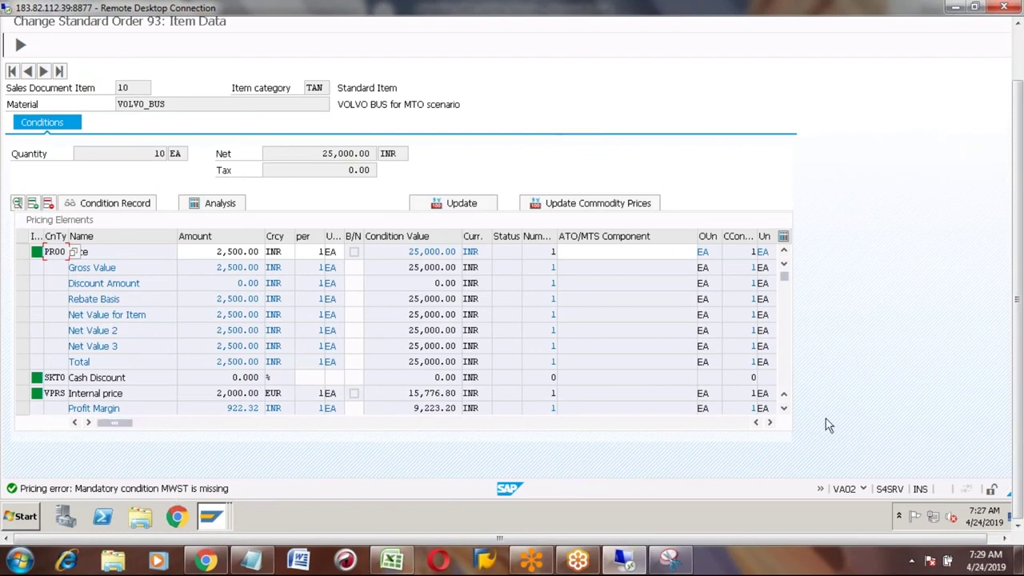
{"action": "left_click", "coordinate": [783, 408]}
{"action": "left_click", "coordinate": [784, 407]}
{"action": "left_click", "coordinate": [783, 408]}
{"action": "type", "text": "MWST"}
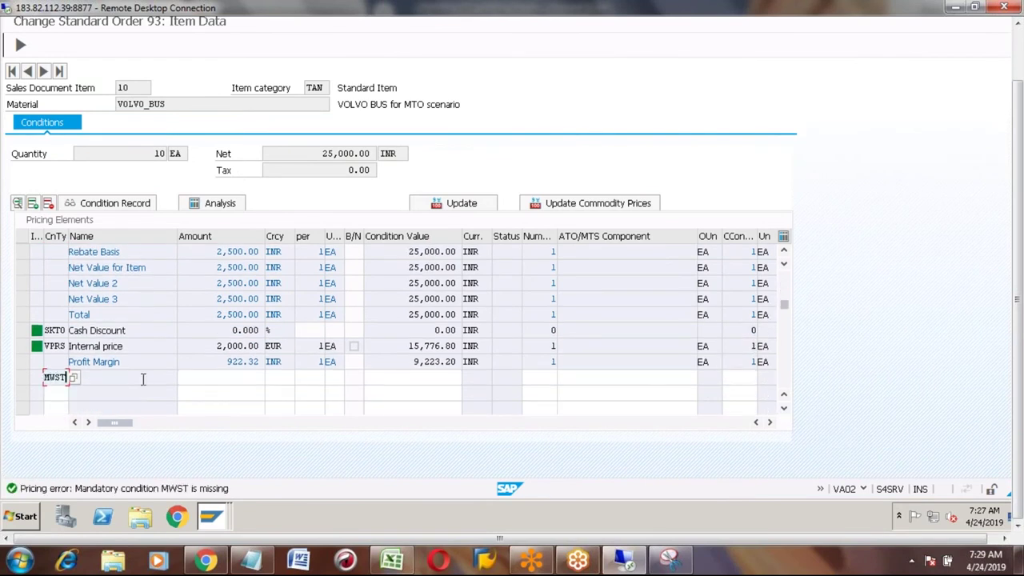
{"action": "key", "text": "Tab"}
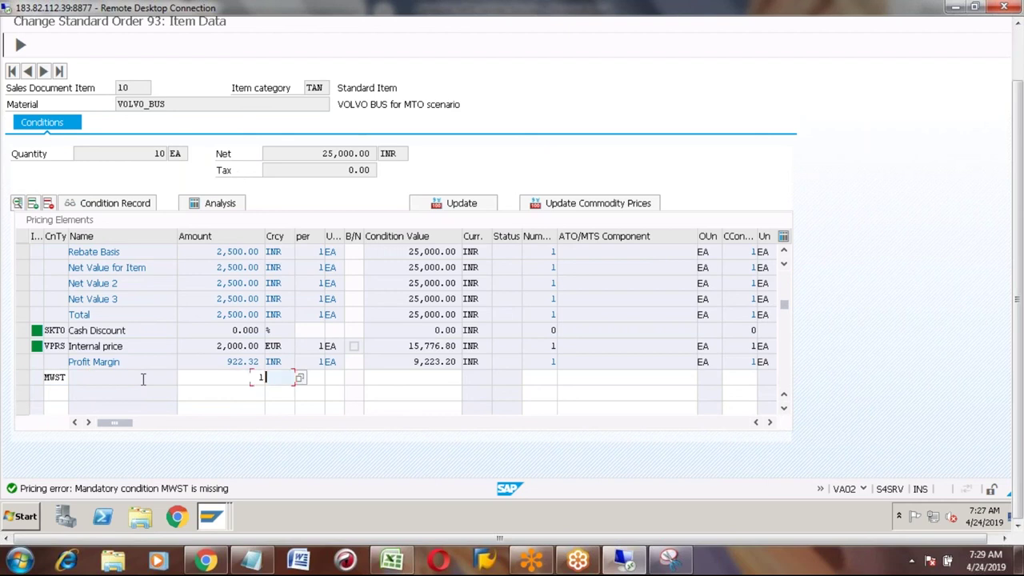
{"action": "type", "text": "1"}
{"action": "key", "text": "Return"}
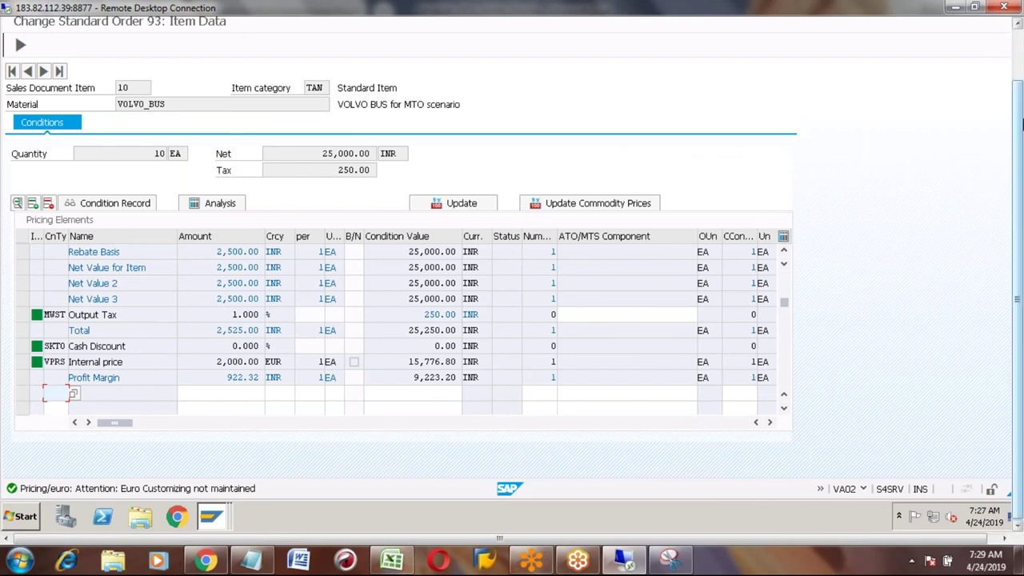
Step: Proceed to the item's incomplete shipping data and read the help on the Shipping Point field and its plant definition
{"action": "left_click", "coordinate": [1019, 70]}
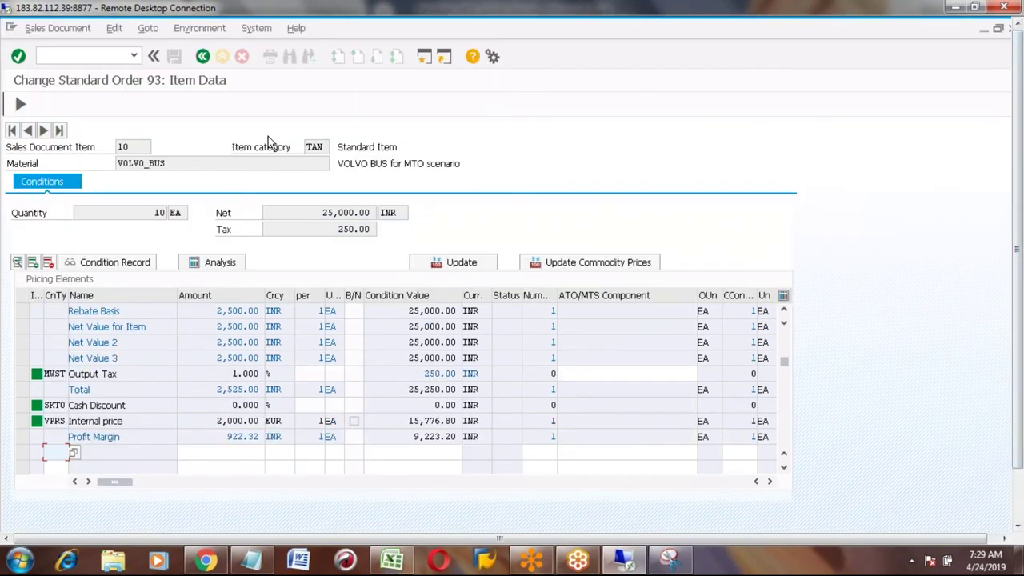
{"action": "left_click", "coordinate": [19, 104]}
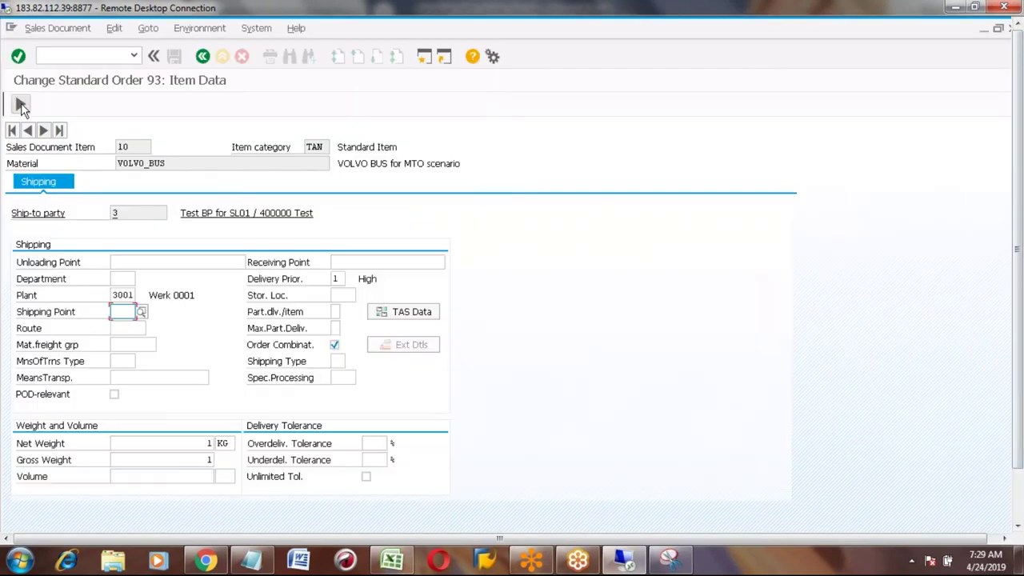
{"action": "left_click", "coordinate": [142, 312]}
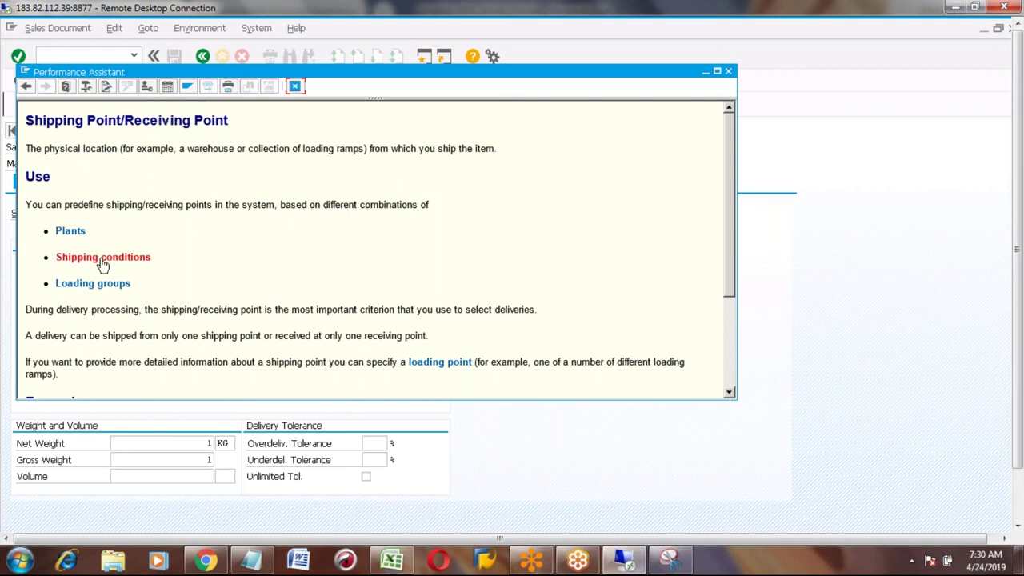
{"action": "left_click", "coordinate": [70, 231]}
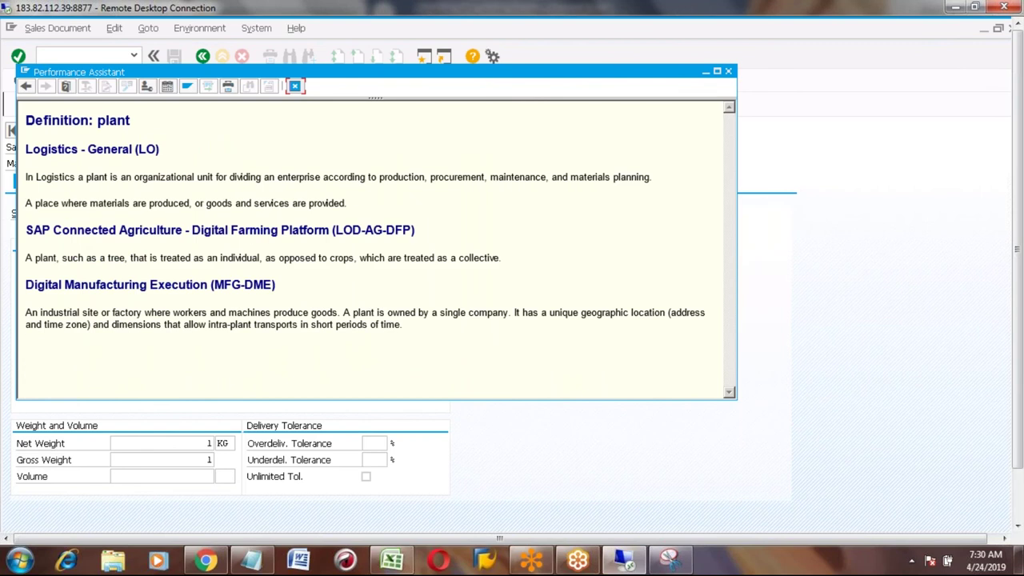
Step: Go from the field help to Customizing and display the Shipping activity Define Scheduling By Shipping Point in the implementation guide
{"action": "left_click", "coordinate": [148, 88]}
{"action": "left_click", "coordinate": [344, 200]}
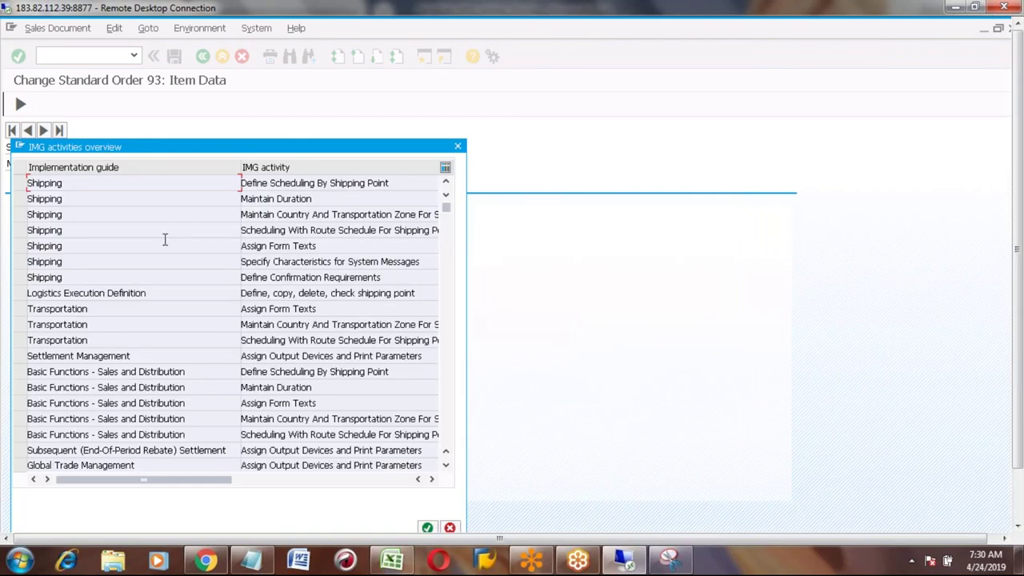
{"action": "left_click", "coordinate": [19, 183]}
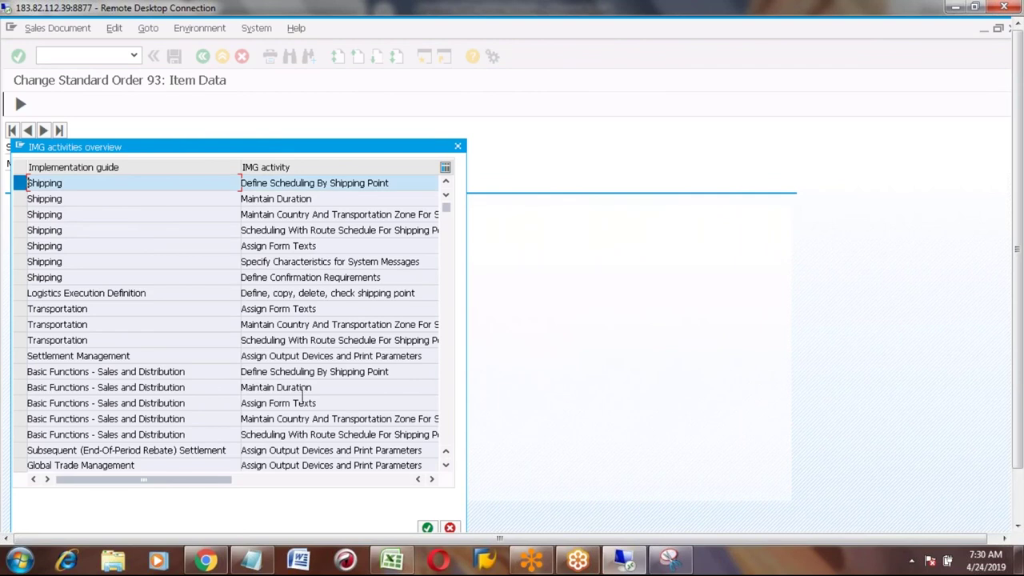
{"action": "left_click", "coordinate": [427, 528]}
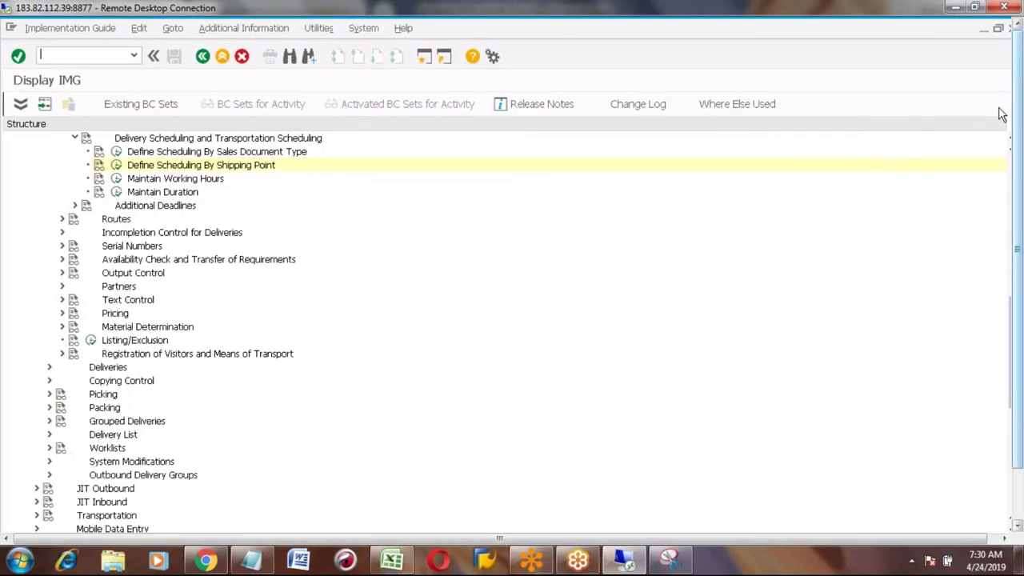
Step: Expand Shipping Point and Goods Receiving Point Determination and its storage-location-dependent shipping point determination node to show their activities
{"action": "scroll", "coordinate": [1010, 144], "scroll_direction": "up", "scroll_amount": 2}
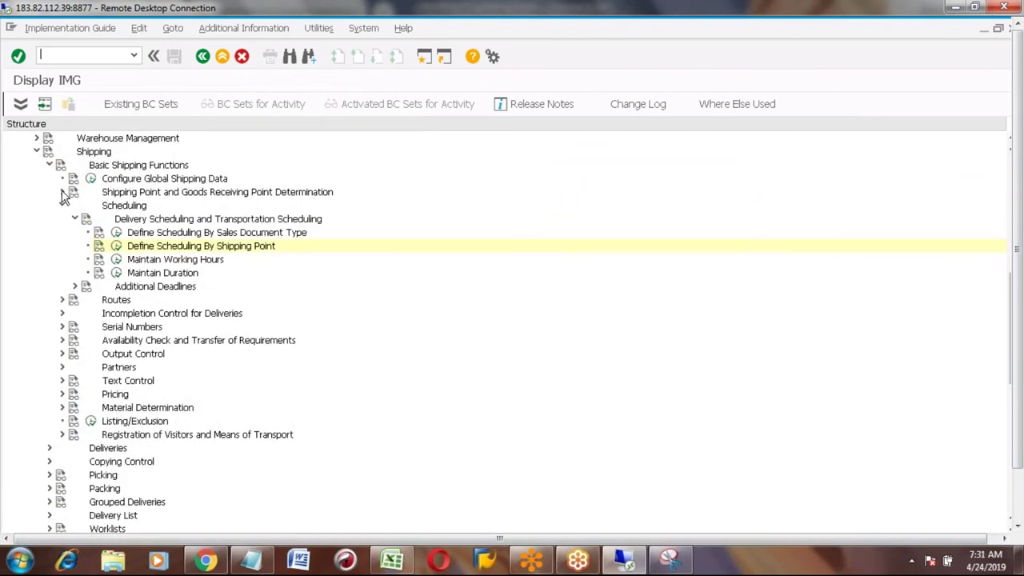
{"action": "left_click", "coordinate": [62, 192]}
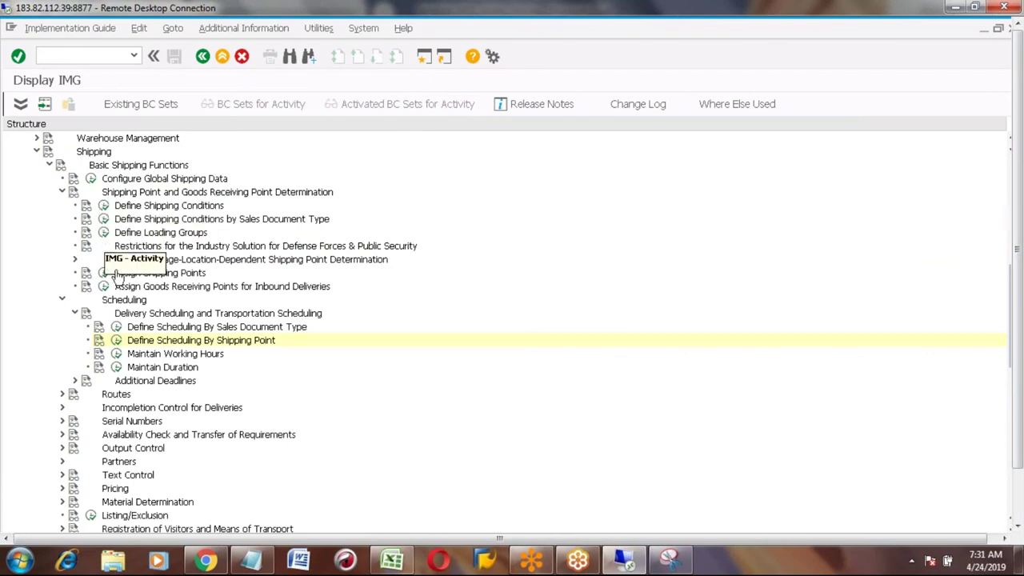
{"action": "left_click", "coordinate": [74, 259]}
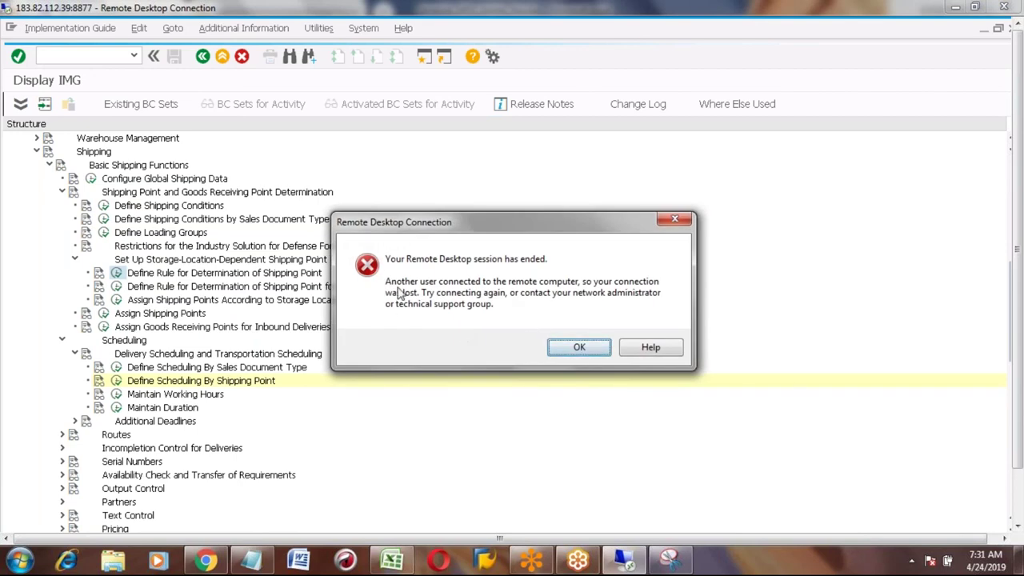
Step: Dismiss the ended Remote Desktop session notice, switch to the Excel process workbook and select cell H413
{"action": "left_click", "coordinate": [573, 347]}
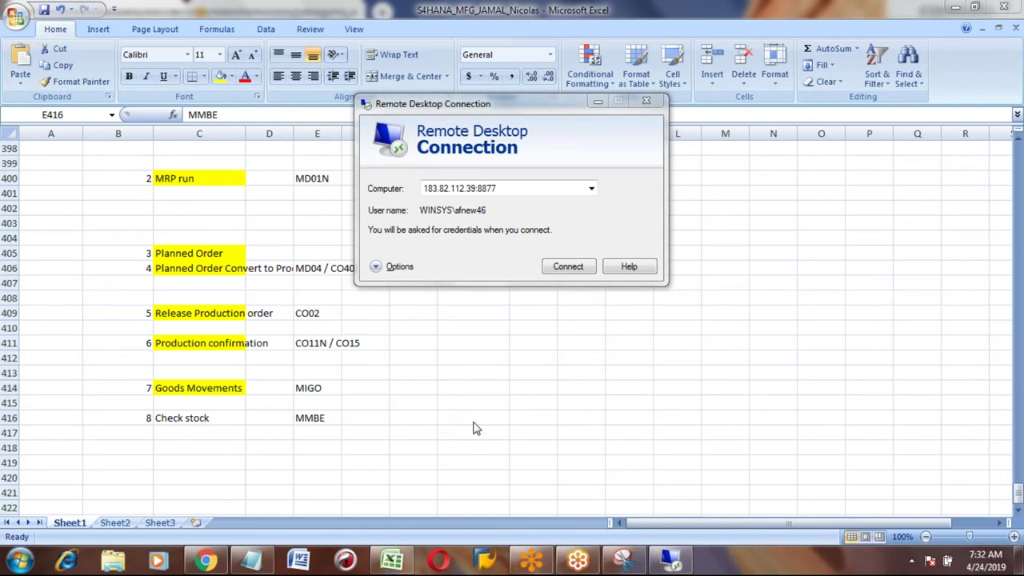
{"action": "key", "text": "alt+Tab"}
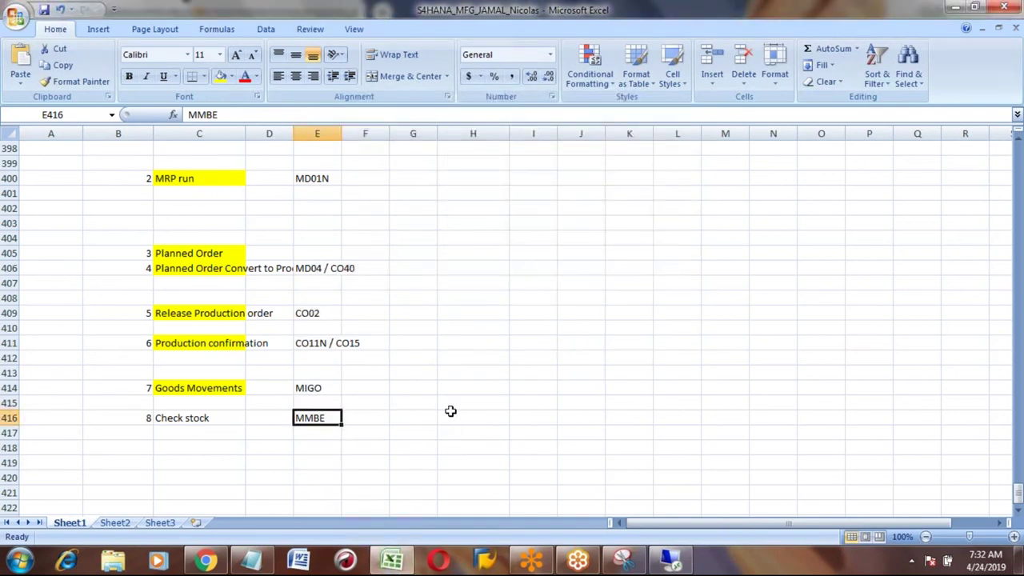
{"action": "left_click", "coordinate": [451, 371]}
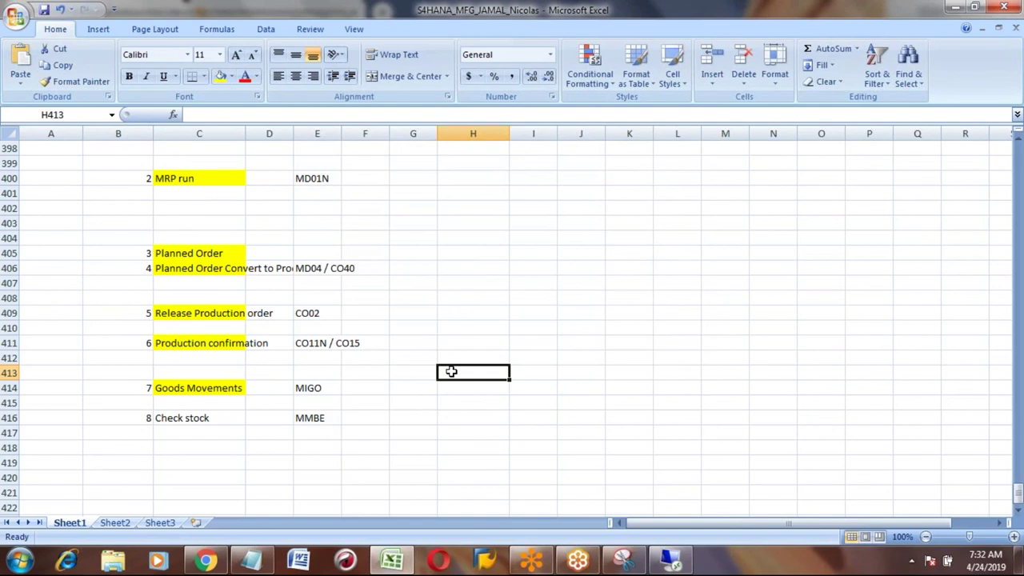